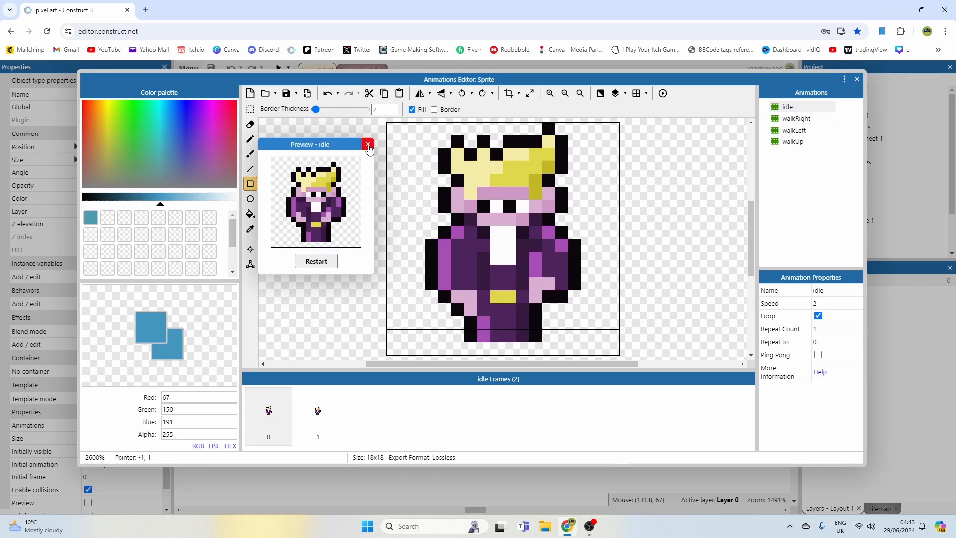
Preview the walkRight, walkLeft and walkUp animations one after another, closing each preview.
left_click(368, 144)
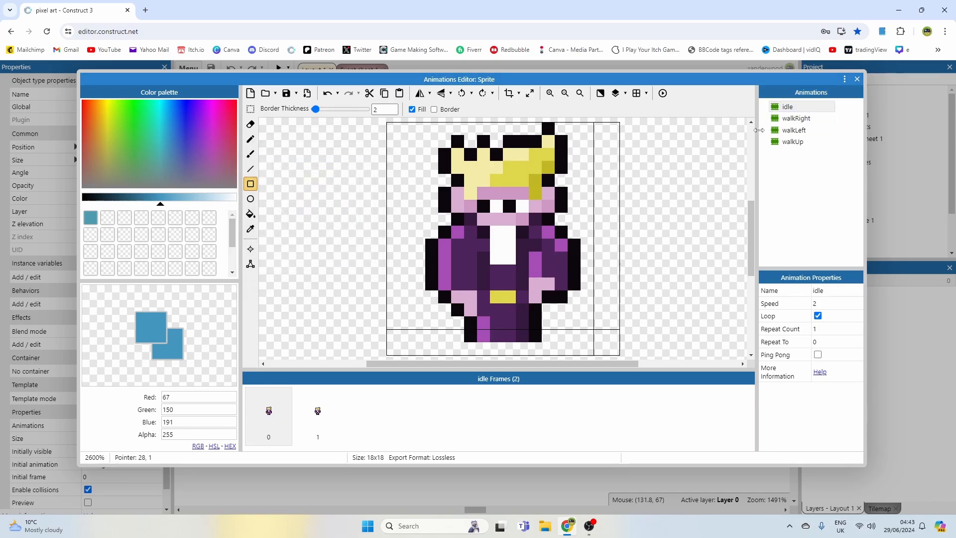
left_click(792, 119)
left_click(663, 94)
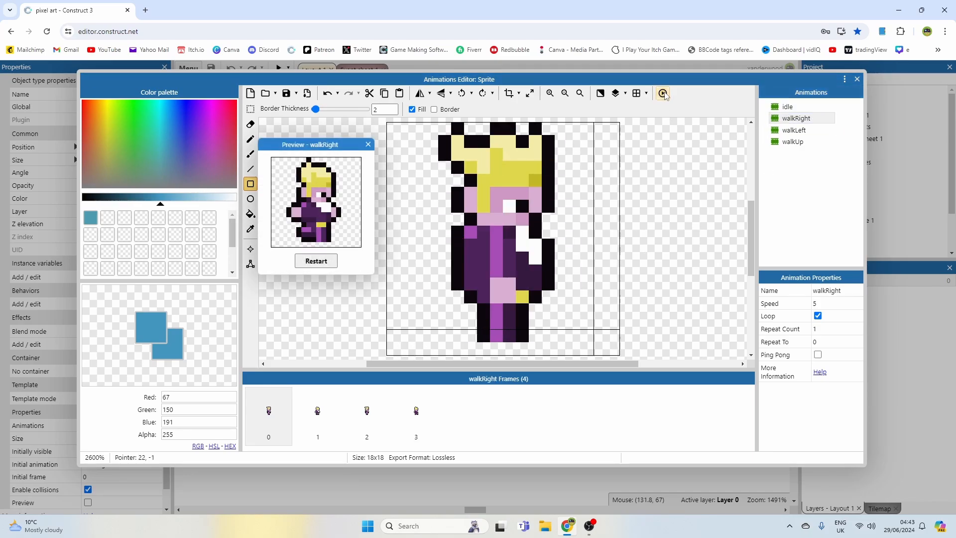
left_click(368, 145)
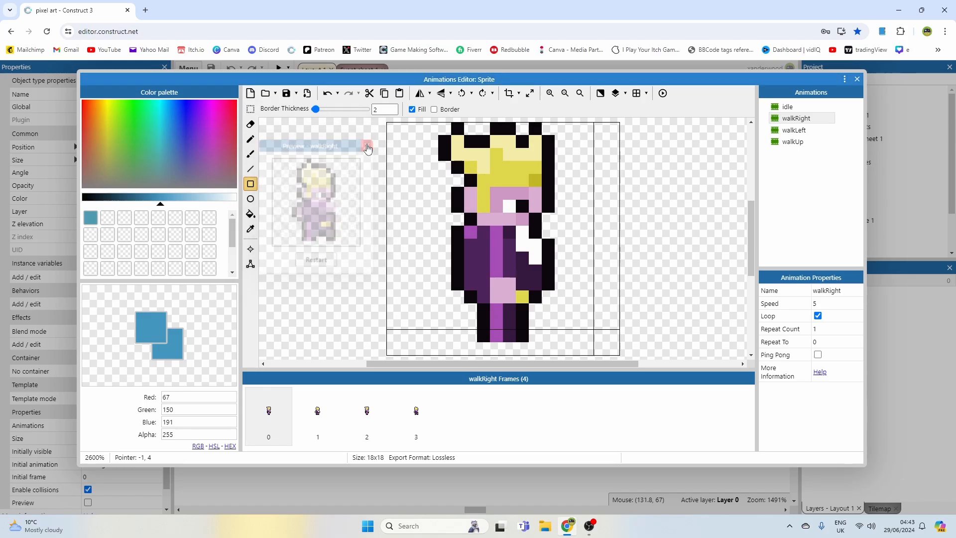
left_click(795, 130)
left_click(663, 94)
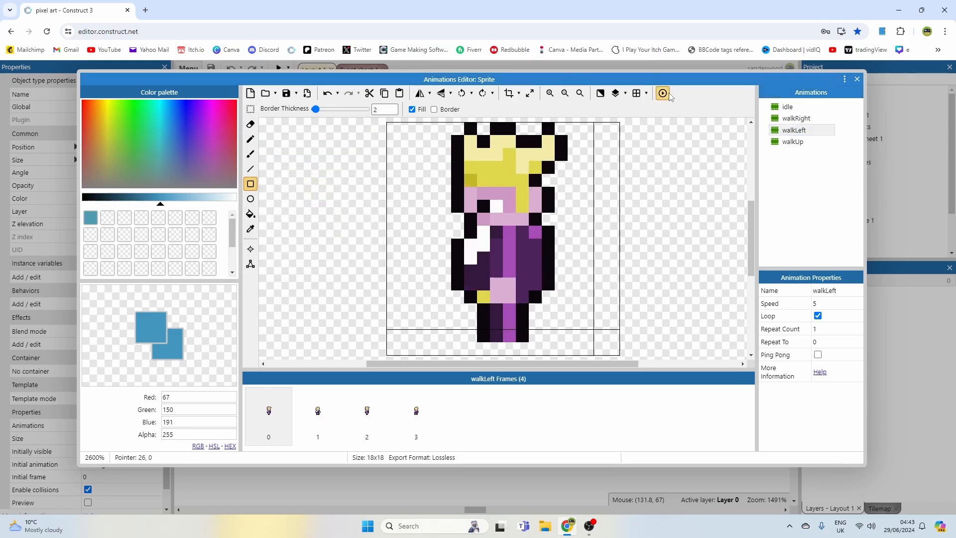
left_click(368, 145)
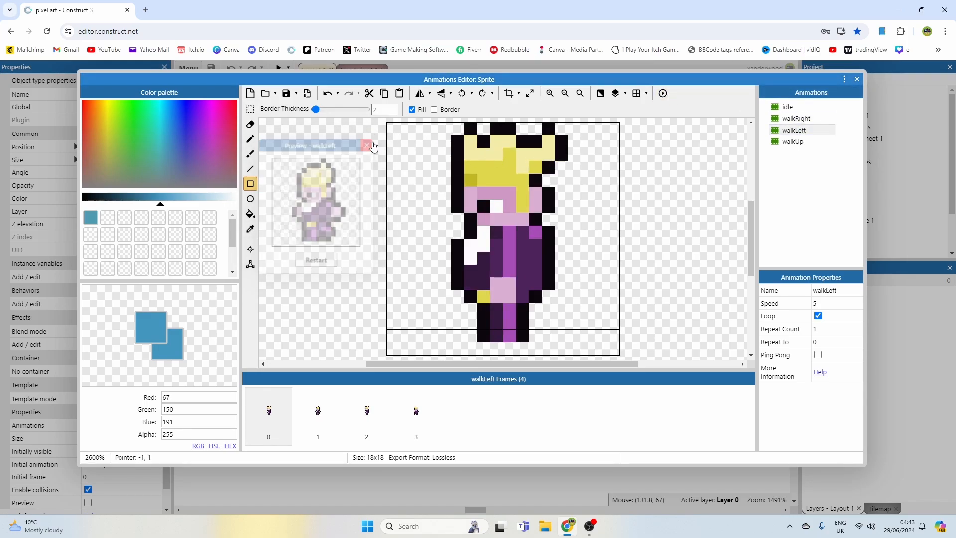
left_click(792, 142)
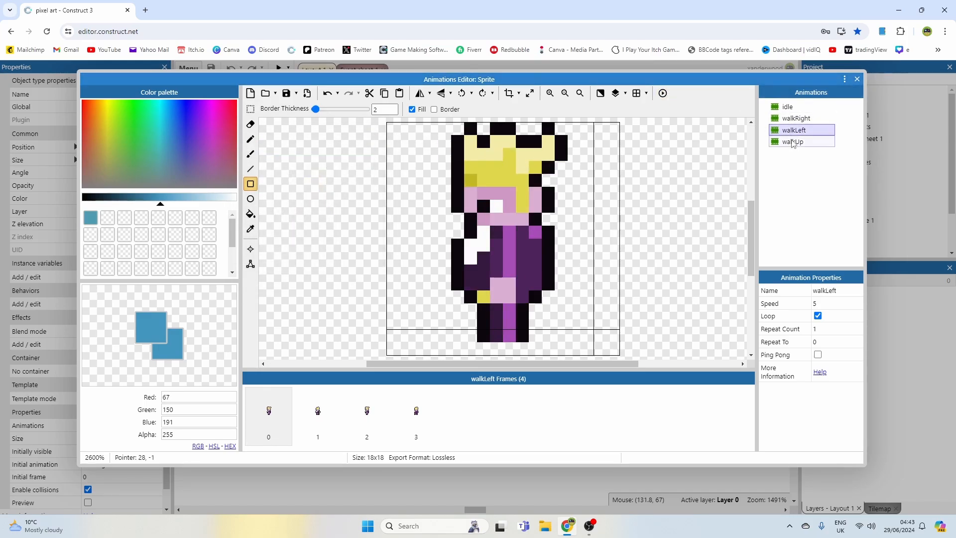
left_click(669, 97)
left_click(368, 145)
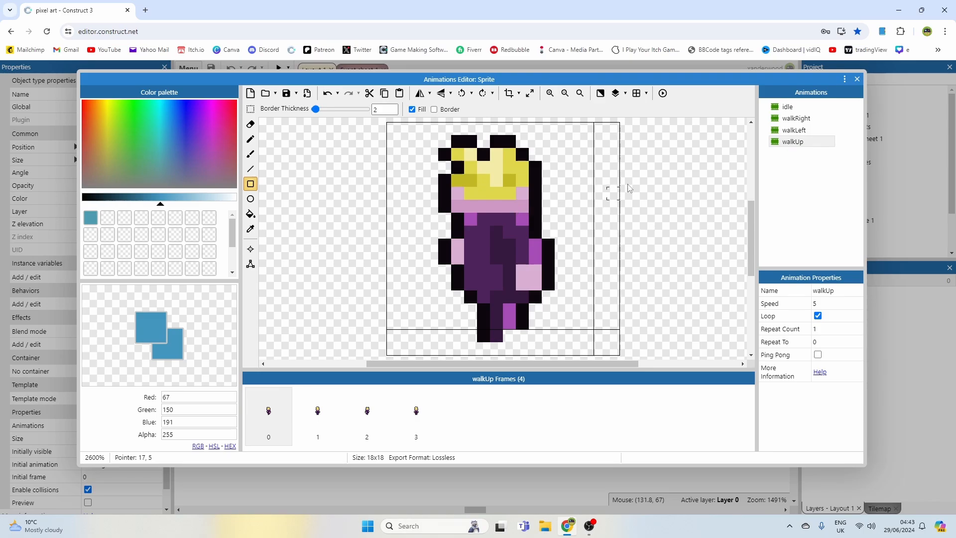
Duplicate the idle animation and name the copy walkDown.
left_click(792, 108)
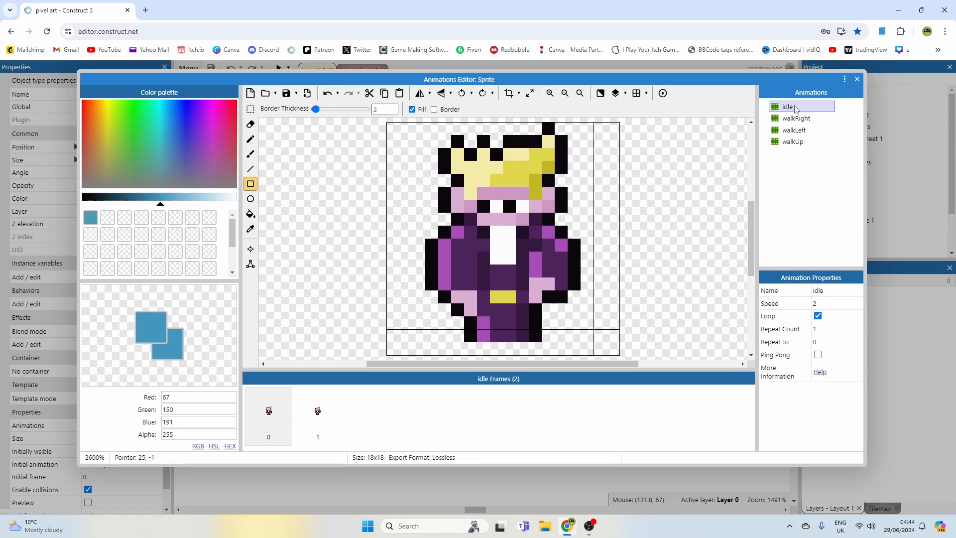
double_click(833, 150)
type("walkDown")
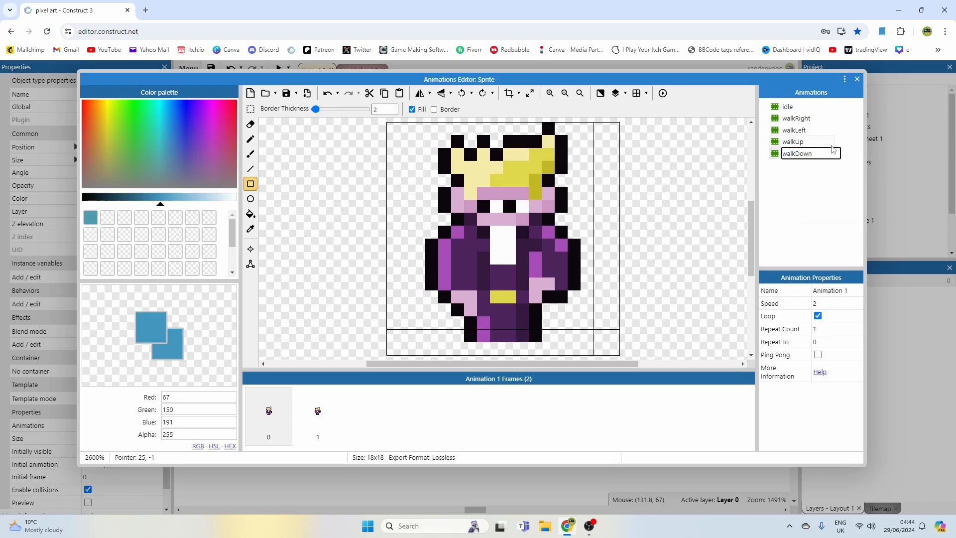
Delete frame 1 of the walkDown animation and replace it with a duplicate of frame 0.
left_click(317, 420)
key("Delete")
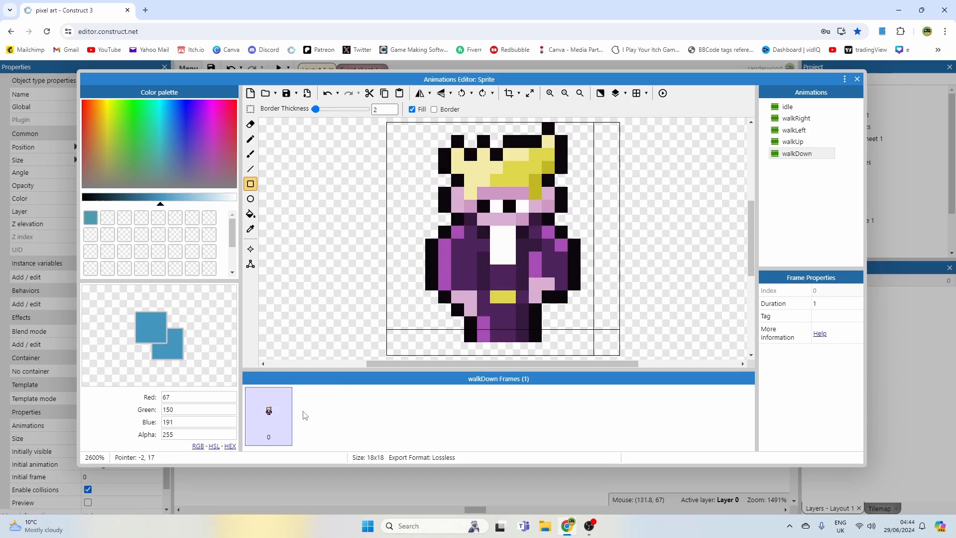
right_click(276, 414)
left_click(301, 423)
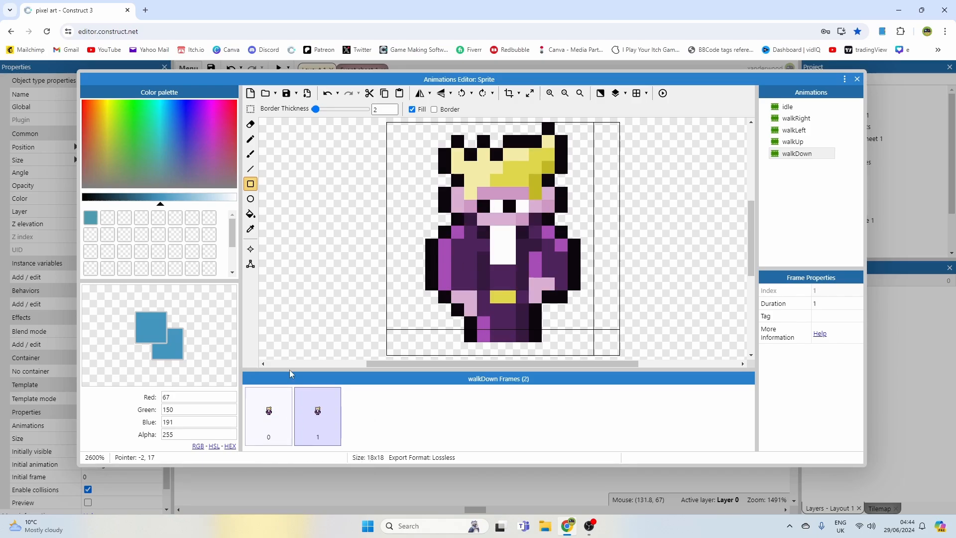
Examine the foot and body positions across the four walkUp frames.
left_click(793, 142)
left_click(318, 410)
left_click(366, 409)
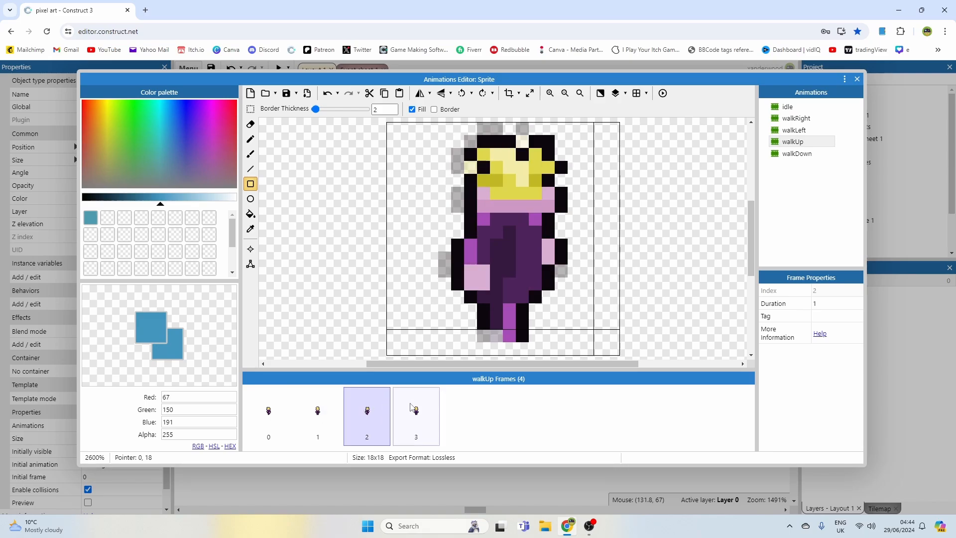
left_click(411, 406)
left_click(371, 424)
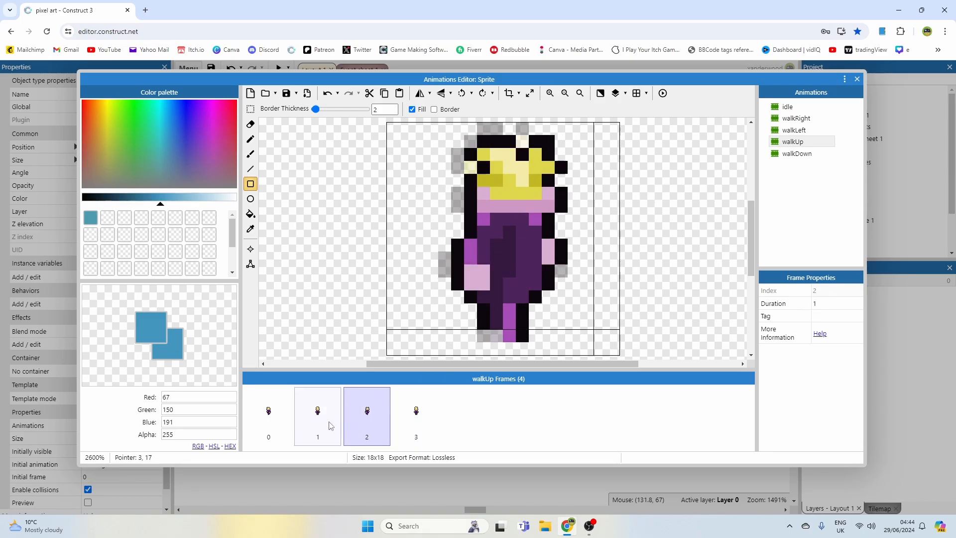
left_click(318, 426)
left_click(253, 416)
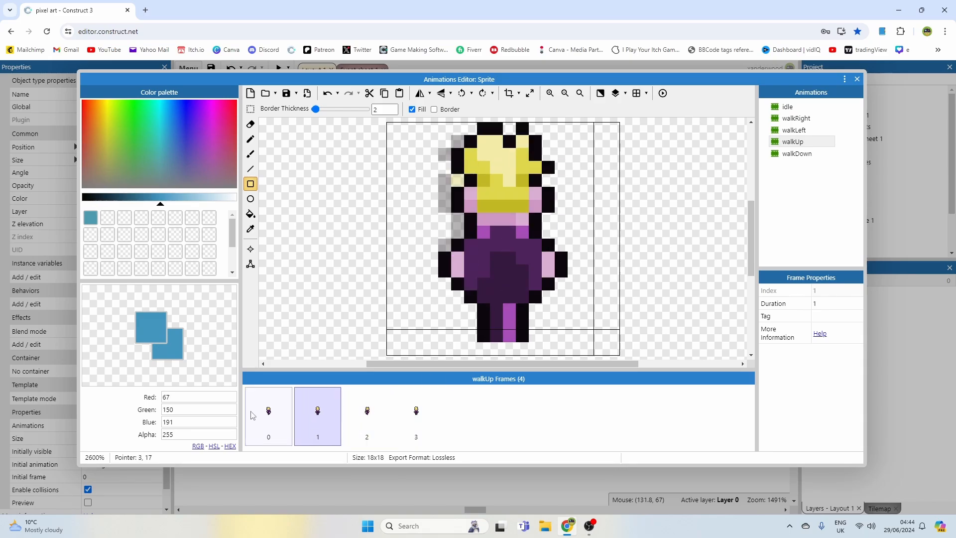
In walkDown frame 1, erase the lowest row of pixels of the foot on the image's right side.
left_click(797, 153)
left_click(316, 411)
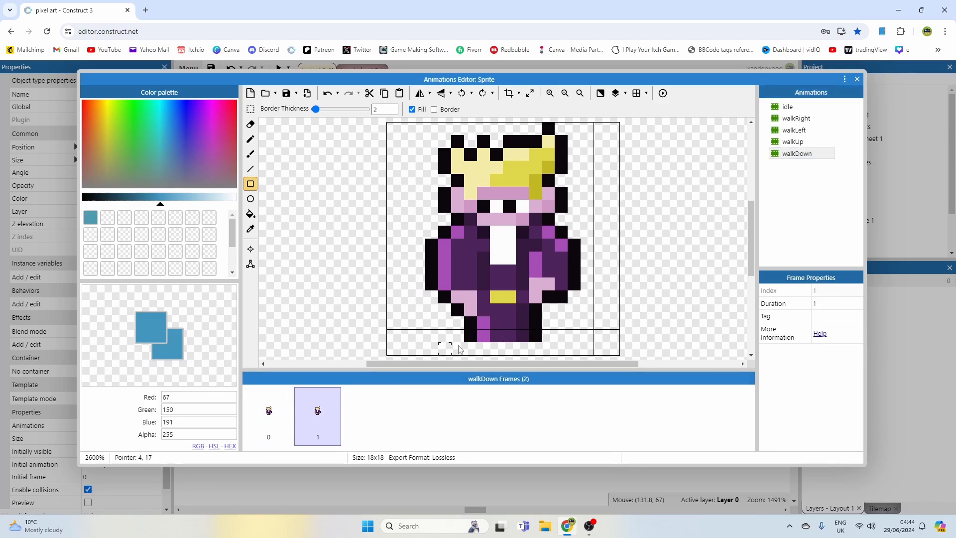
left_click(285, 409)
left_click(324, 405)
key("s")
left_click(269, 413)
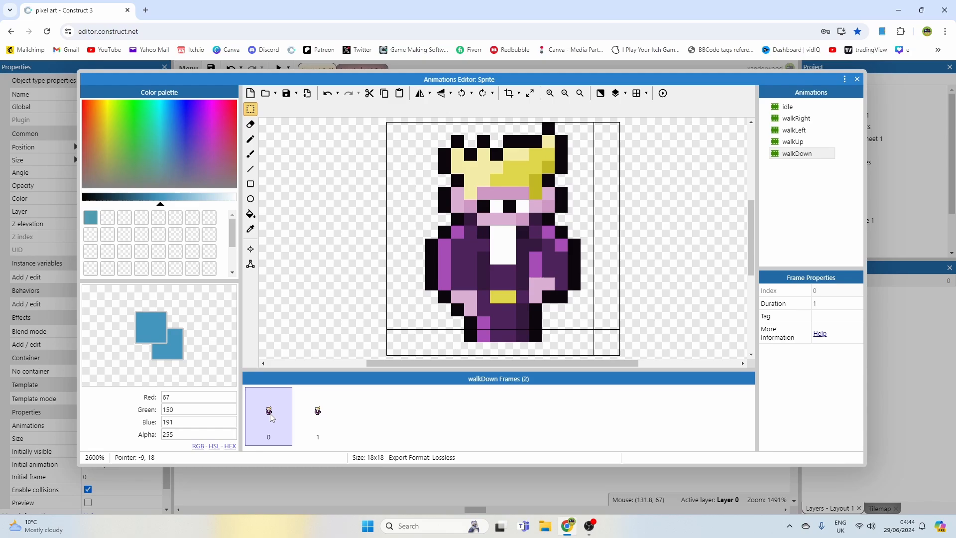
left_click(309, 414)
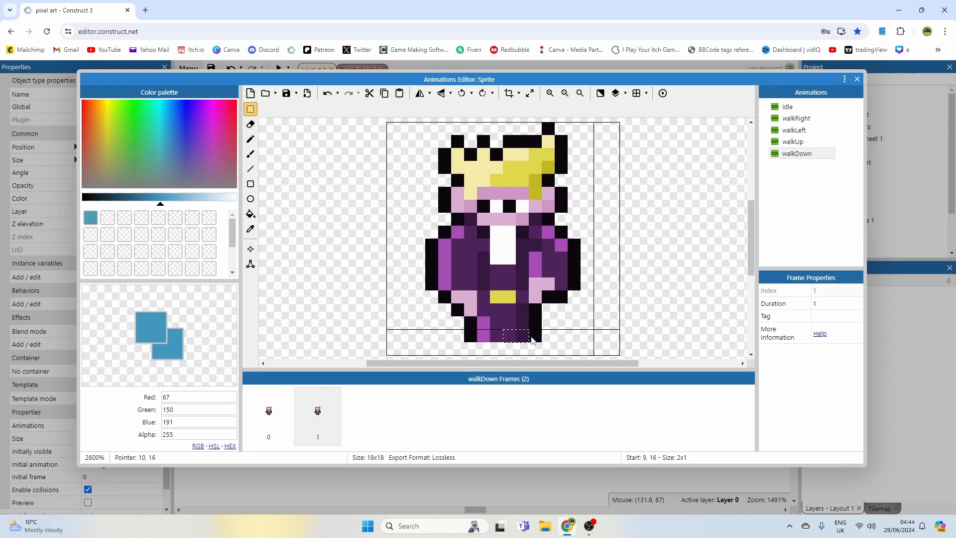
left_click_drag(509, 332, 531, 342)
key("Delete")
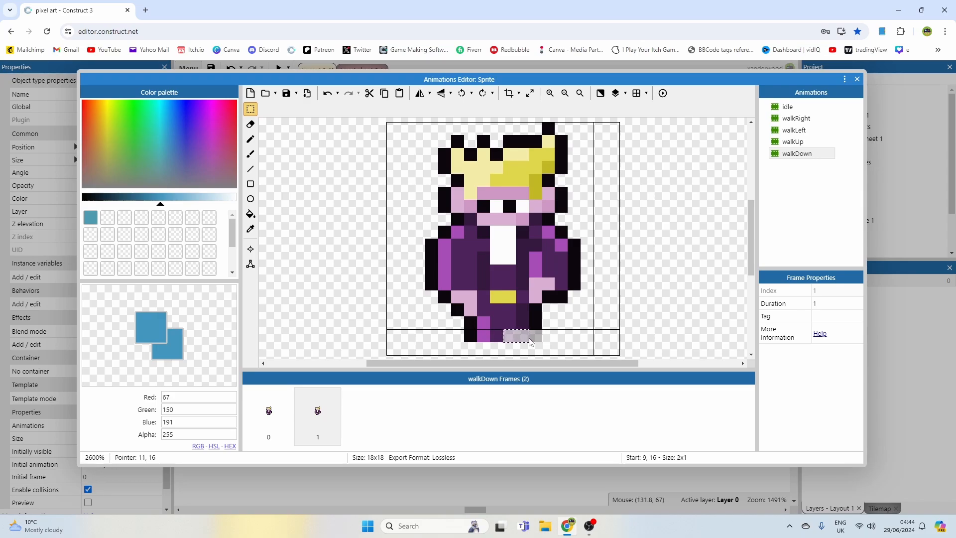
left_click(560, 336)
Duplicate walkDown frame 0 as the last frame and erase the 3x1 pixel strip at the foot on the image's left side.
right_click(285, 410)
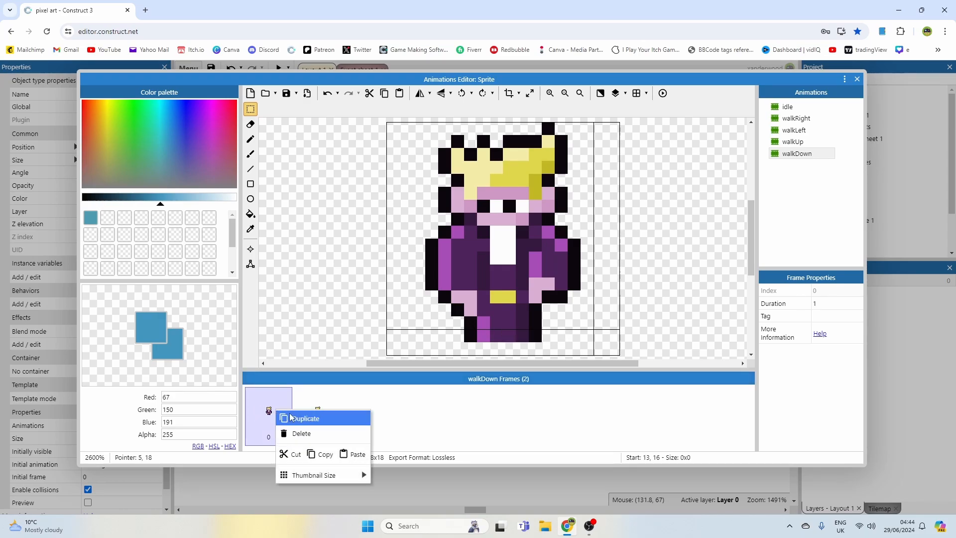
left_click(297, 415)
left_click(383, 415)
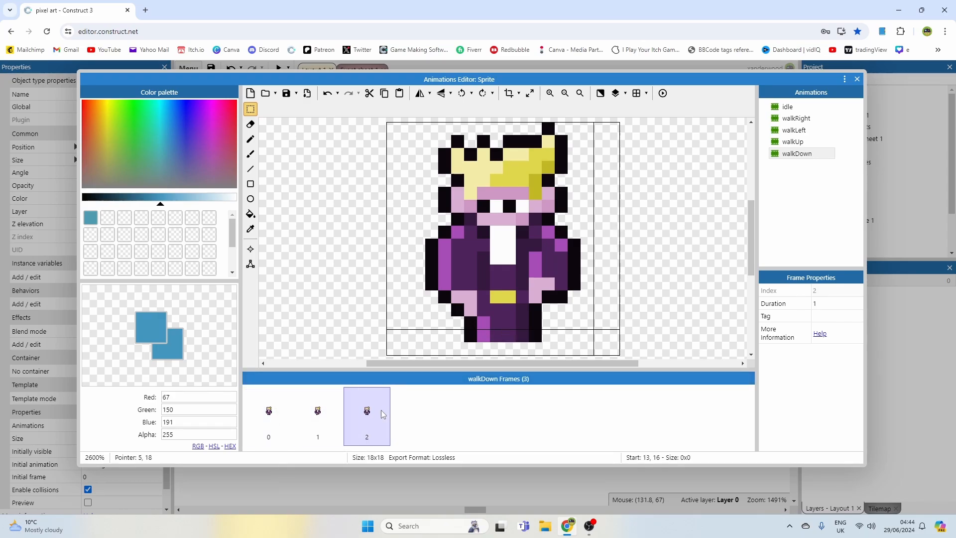
left_click_drag(472, 335, 499, 337)
key("Delete")
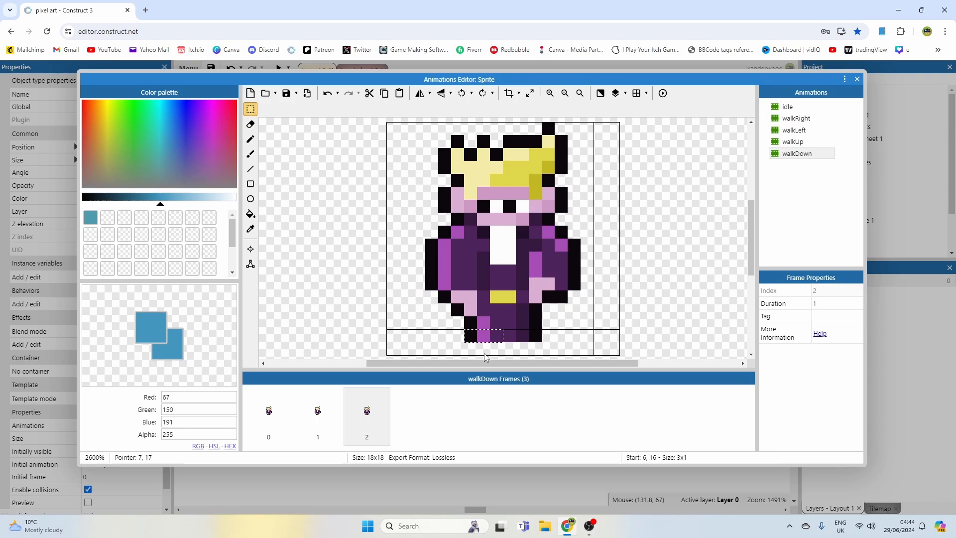
Move walkDown frame 0 to position 1, so the frame with both feet sits between the two raised-foot frames.
left_click_drag(279, 416, 332, 414)
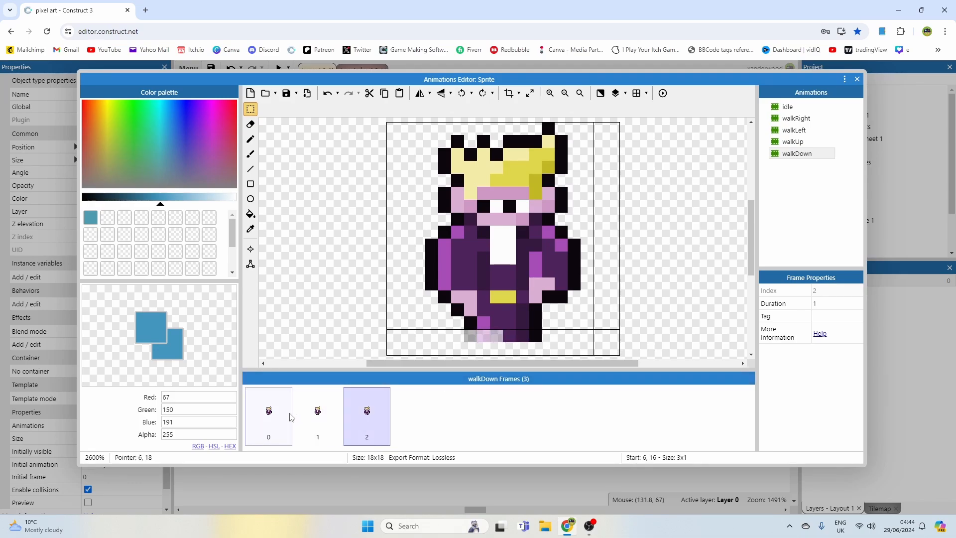
left_click(285, 417)
left_click(321, 417)
left_click(354, 416)
left_click(332, 418)
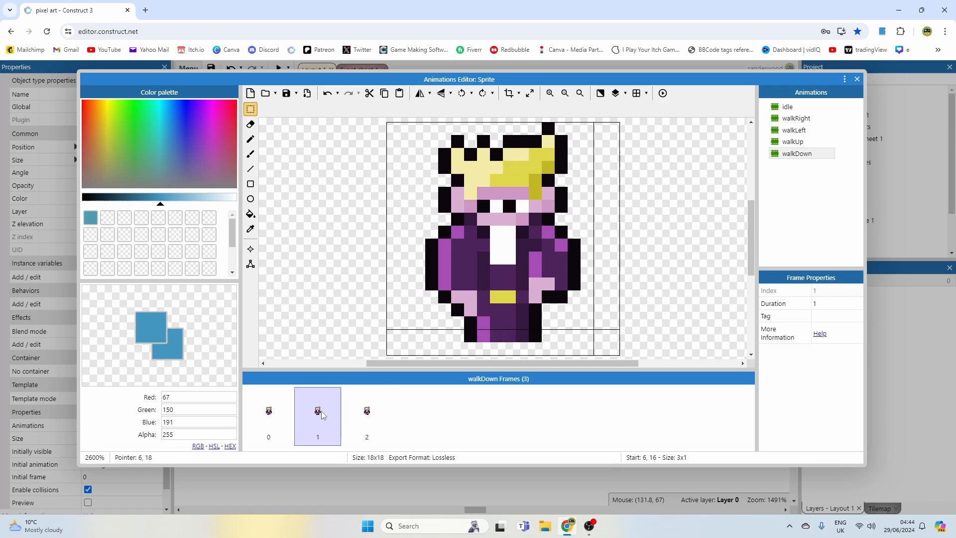
Duplicate walkDown frame 1, move the copy to the end, and check the four-frame sequence.
right_click(322, 412)
left_click(335, 422)
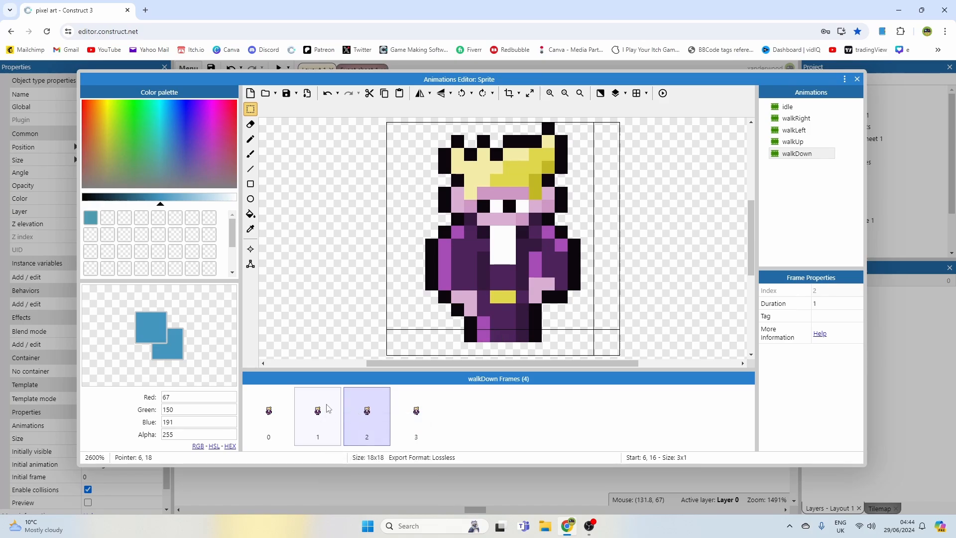
left_click(416, 416)
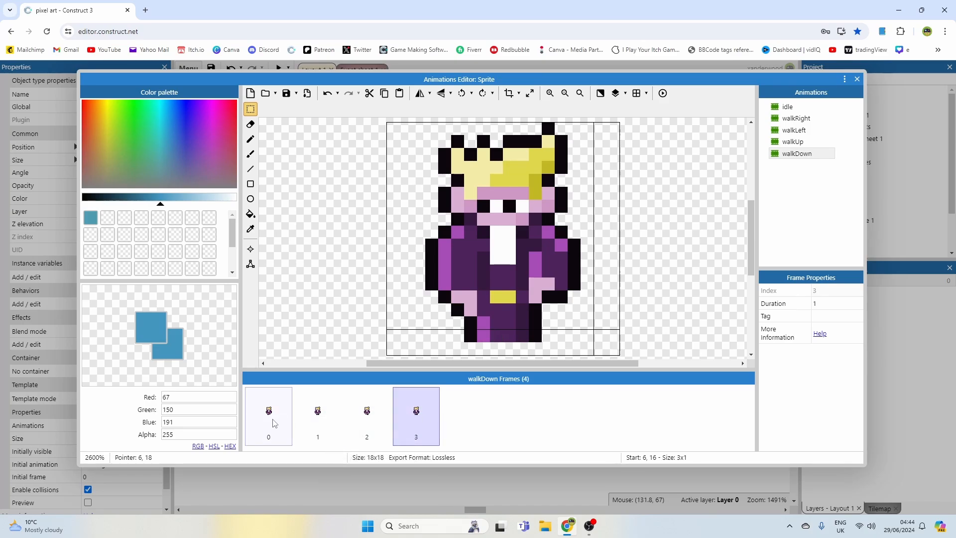
left_click(276, 422)
left_click(313, 420)
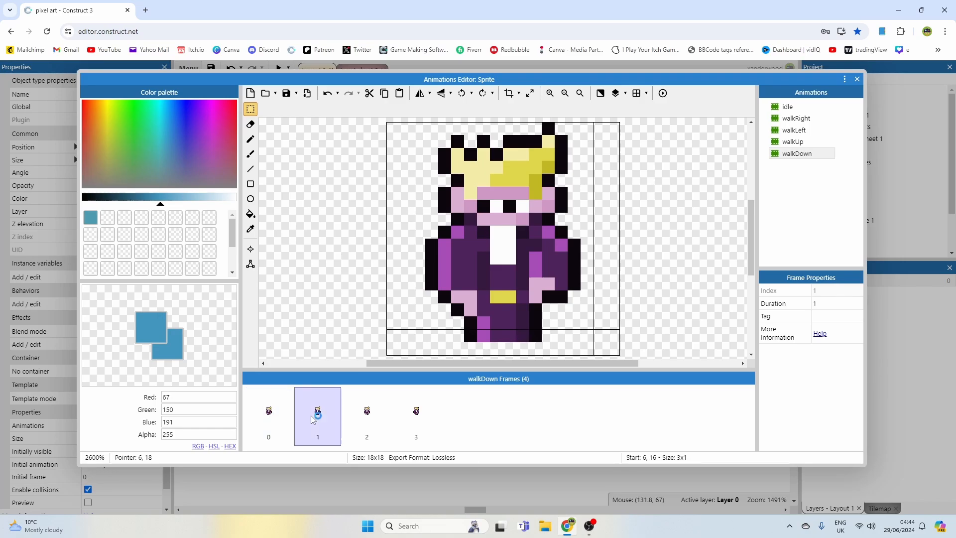
left_click(366, 421)
left_click(416, 421)
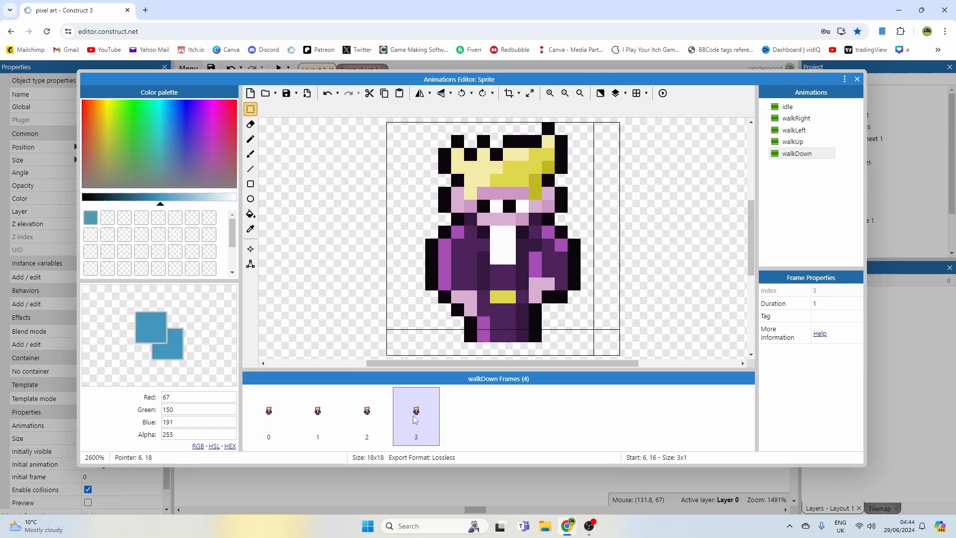
Compare the other walk animations' properties and set the walkDown animation's speed to 5.
left_click(794, 155)
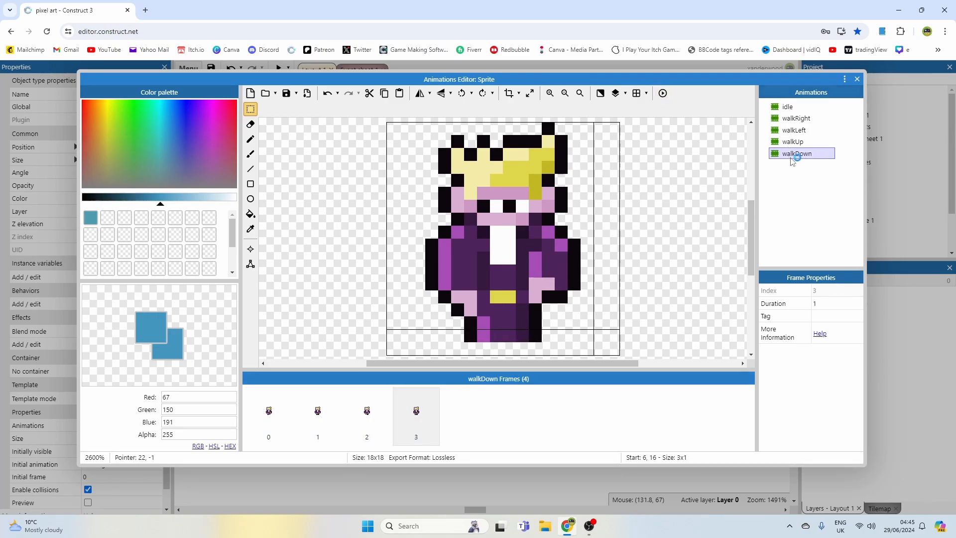
left_click(791, 118)
left_click(794, 131)
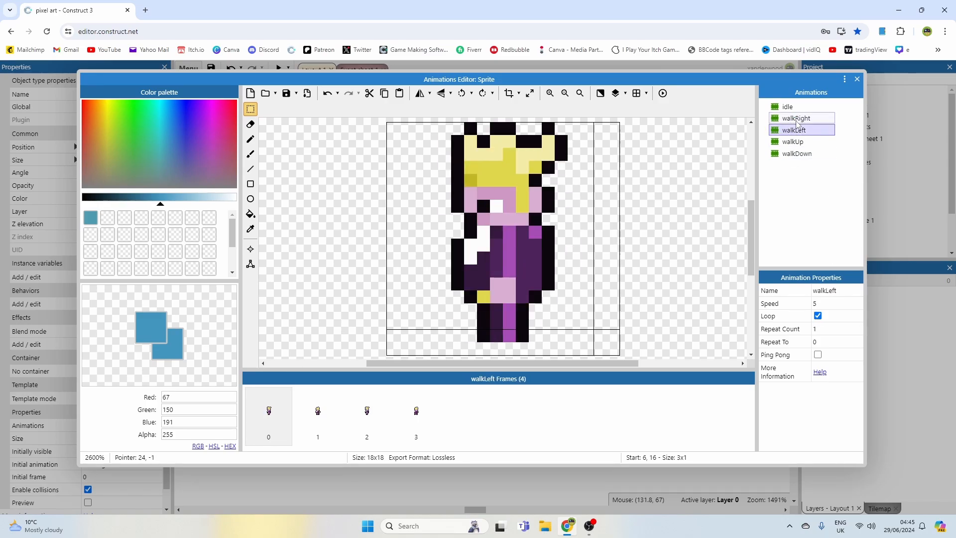
left_click(795, 141)
left_click(796, 154)
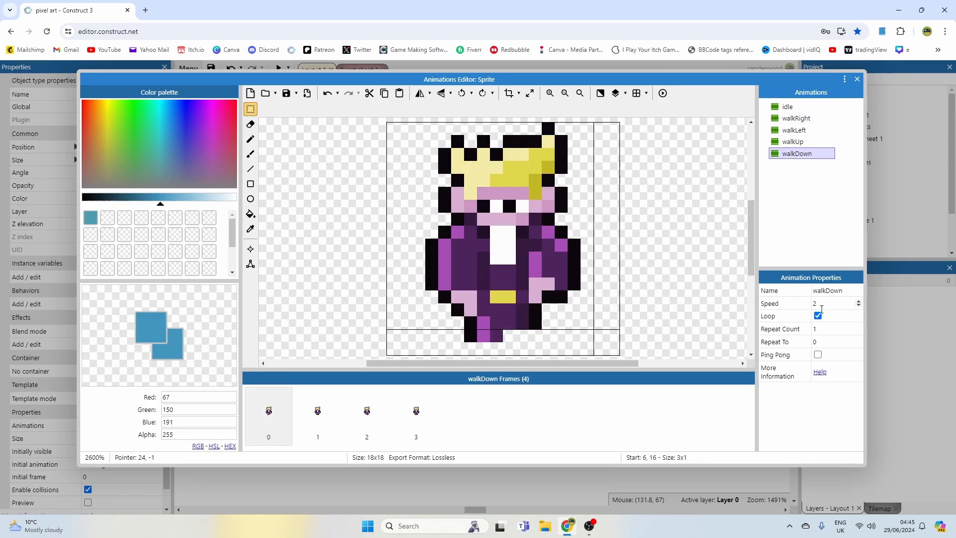
left_click(825, 305)
key("Return")
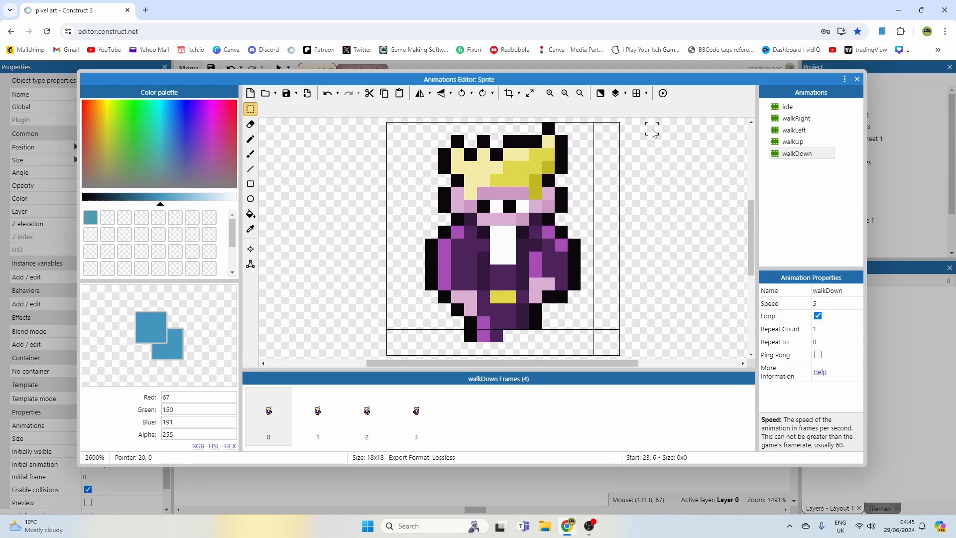
Preview the walkDown animation and examine its individual frames.
left_click(662, 93)
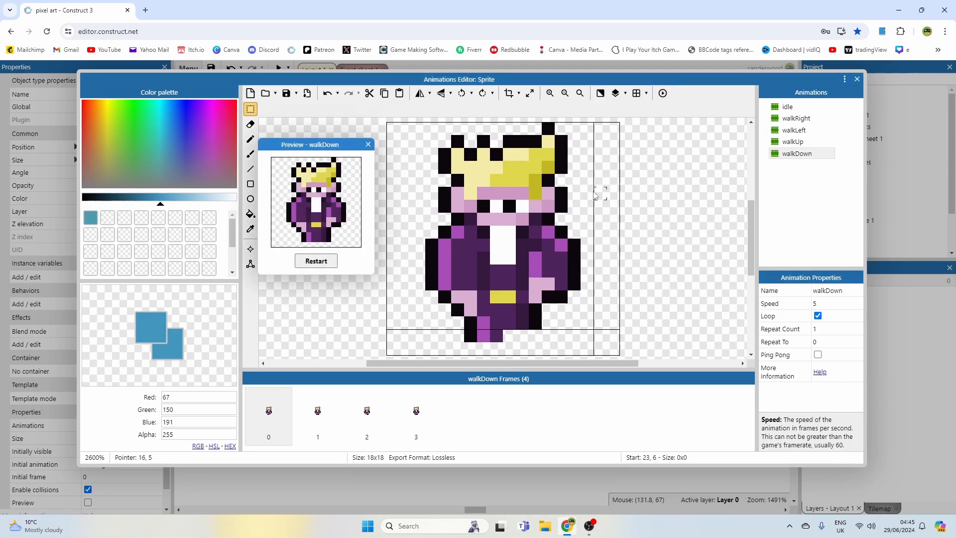
left_click(369, 146)
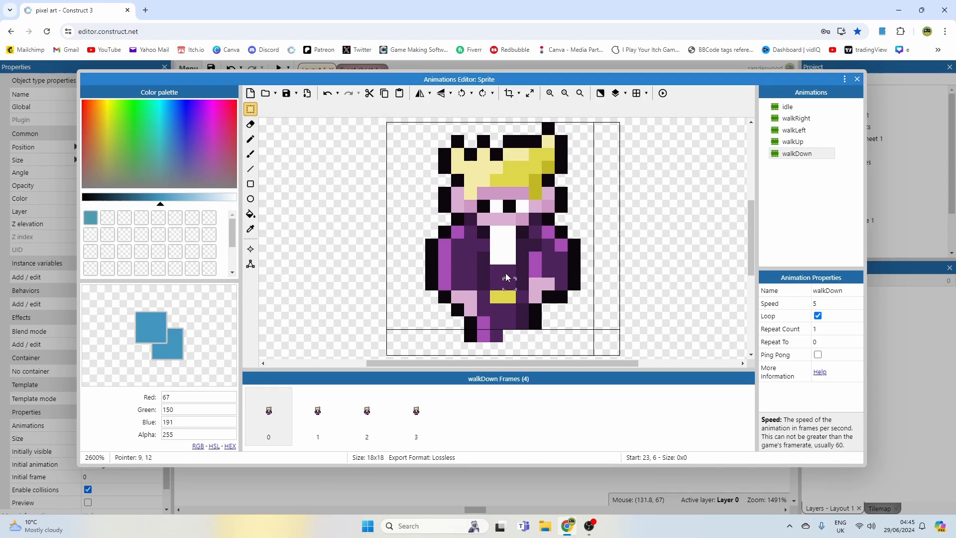
left_click(318, 411)
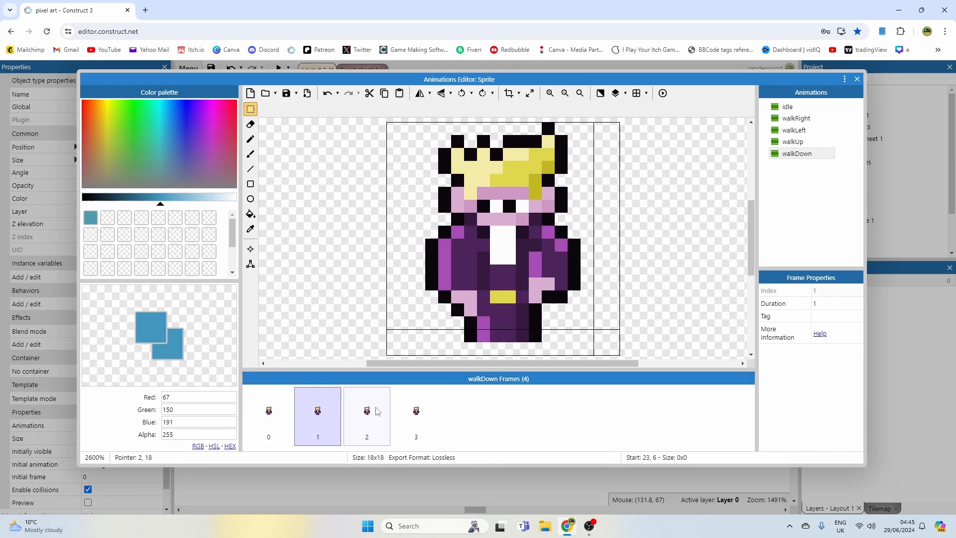
left_click(377, 411)
left_click(406, 409)
left_click(311, 408)
left_click(282, 406)
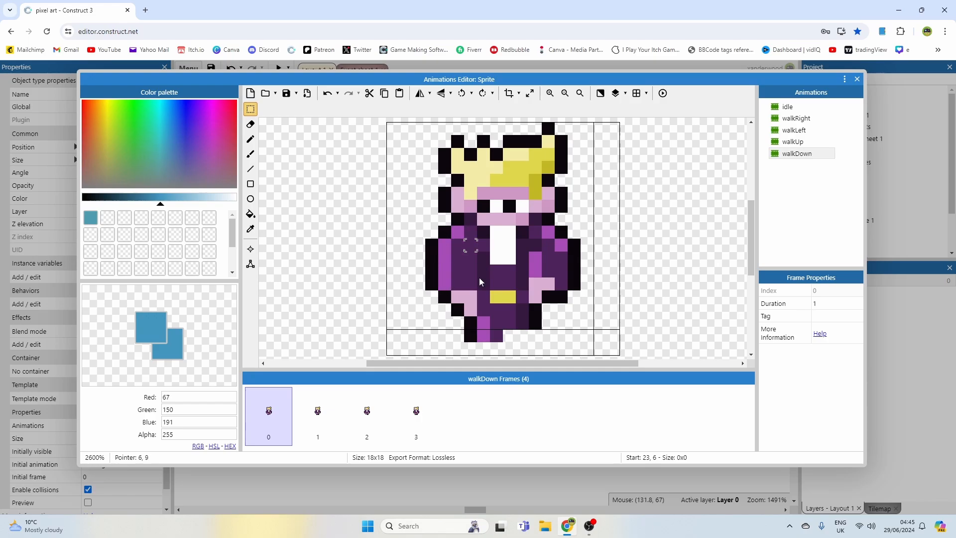
Examine the individual frames of the walkUp animation as a reference for the arm and body movement.
left_click(793, 142)
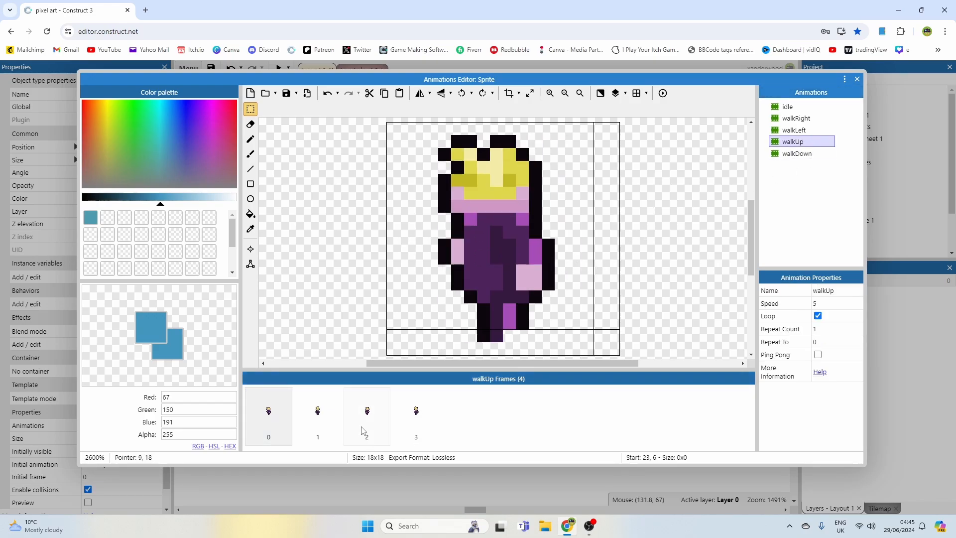
left_click(318, 411)
left_click(372, 411)
left_click(408, 414)
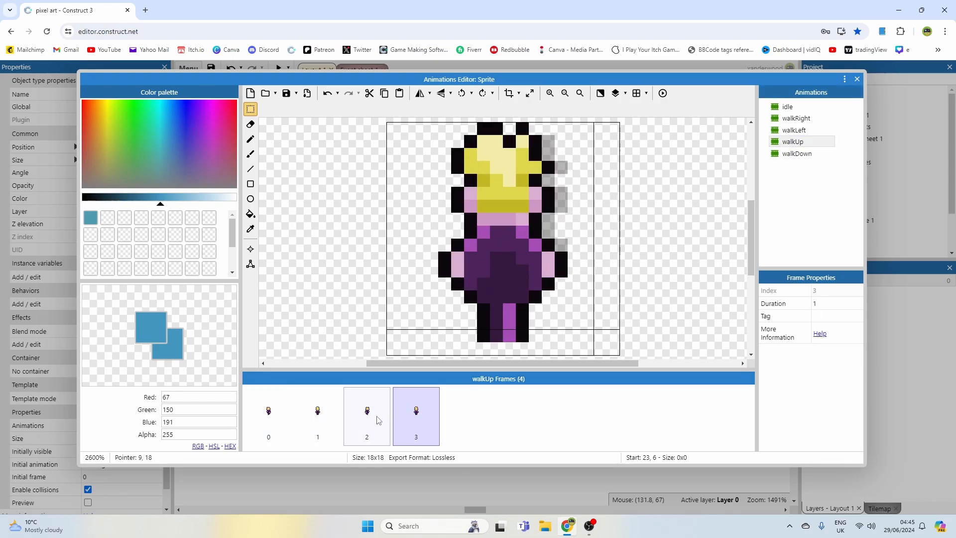
left_click(379, 421)
left_click(322, 424)
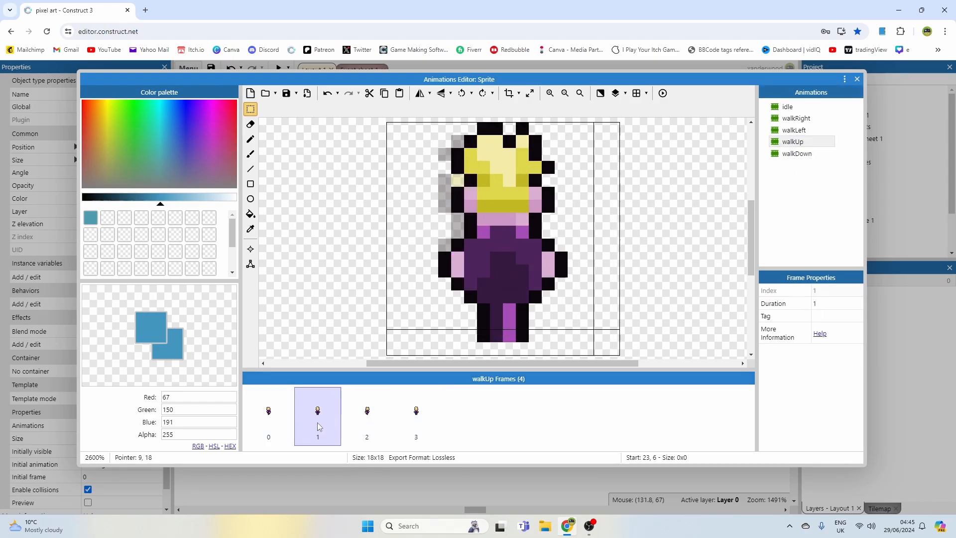
In walkDown frame 0, move the outer part of the character's arm on the image's right side one pixel inward.
left_click(798, 154)
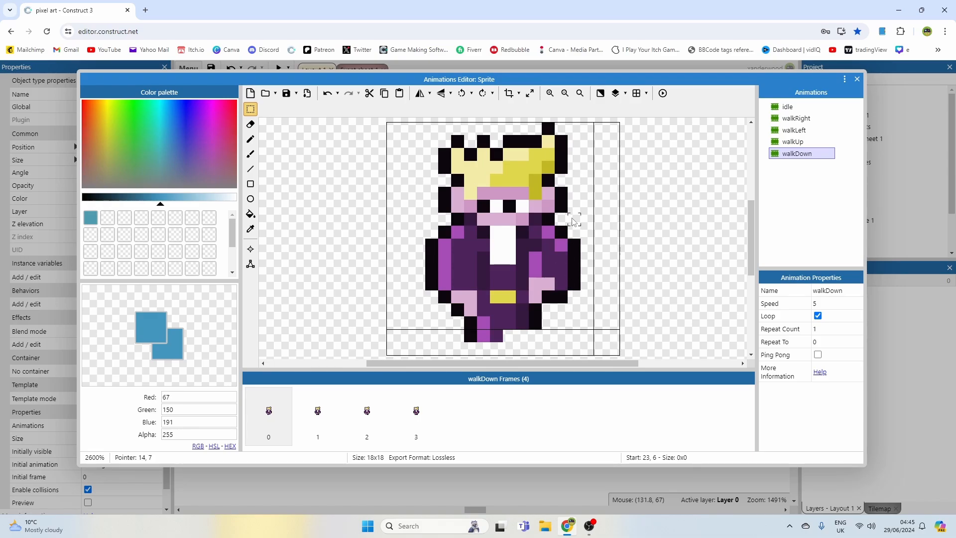
left_click_drag(562, 231, 573, 321)
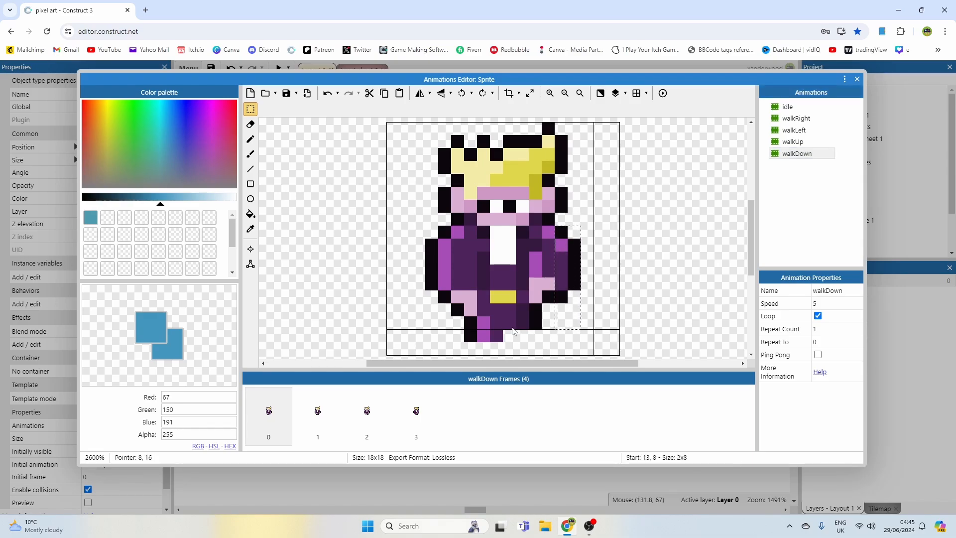
left_click_drag(572, 277, 561, 277)
left_click(588, 274)
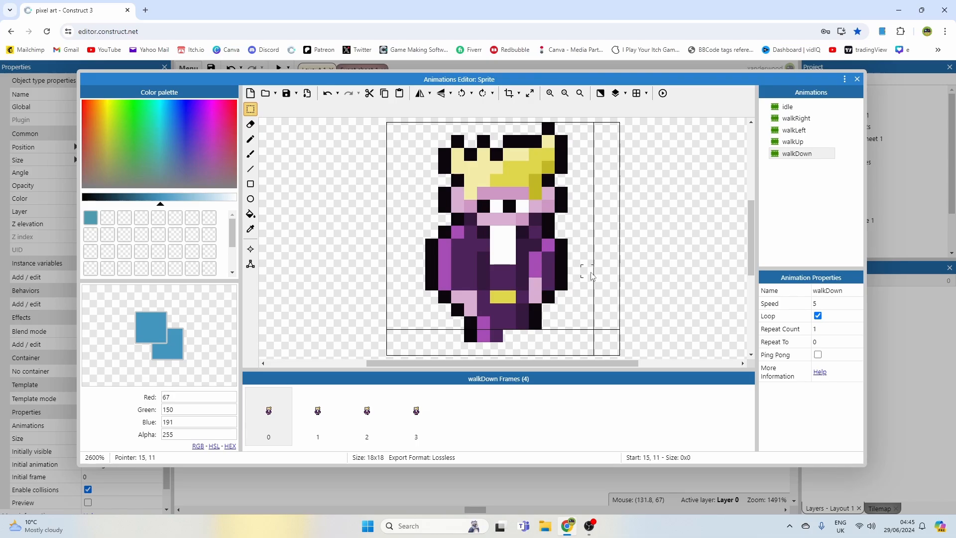
Paint over that arm's old hand in dark purple and draw a two-pixel-tall light pink hand beside the outer outline.
left_click(251, 139)
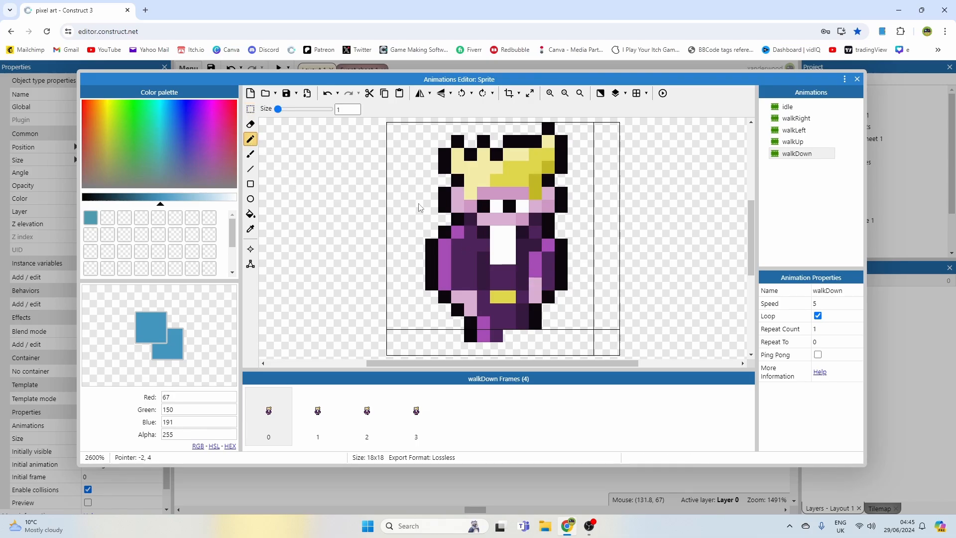
left_click(539, 271)
left_click(550, 260, "ctrl")
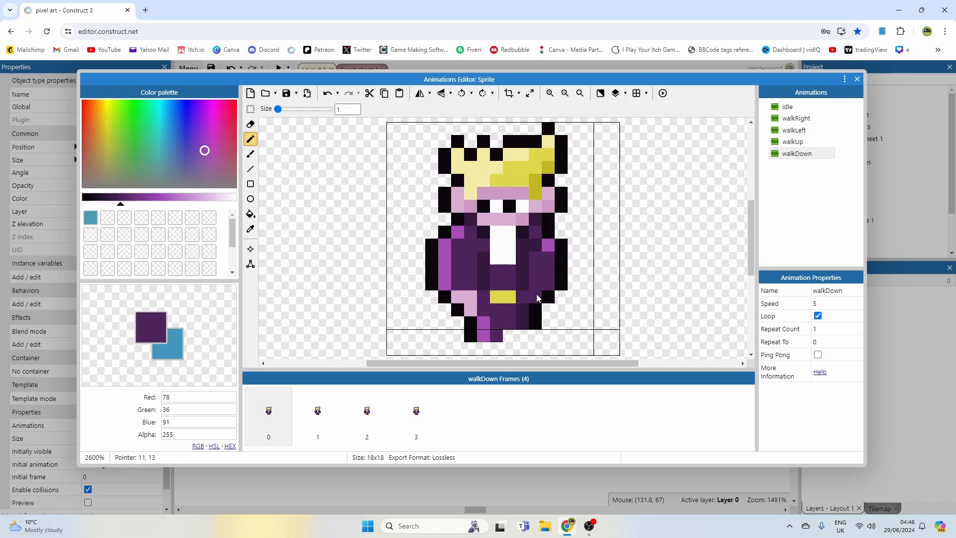
left_click(471, 302, "ctrl")
left_click_drag(547, 283, 546, 273)
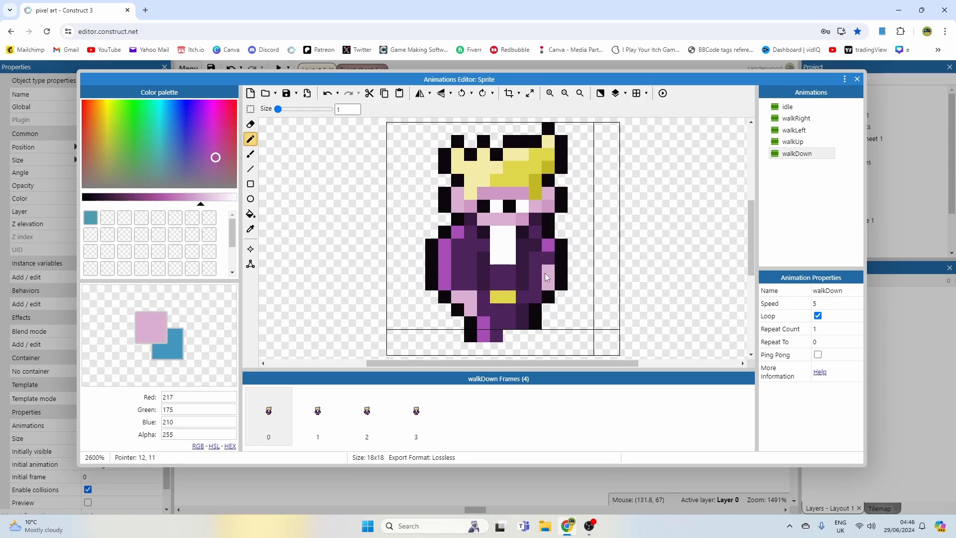
Compare walkDown frames 0 and 1, and in frame 2 move the arm on the image's left side one pixel inward.
left_click(321, 413)
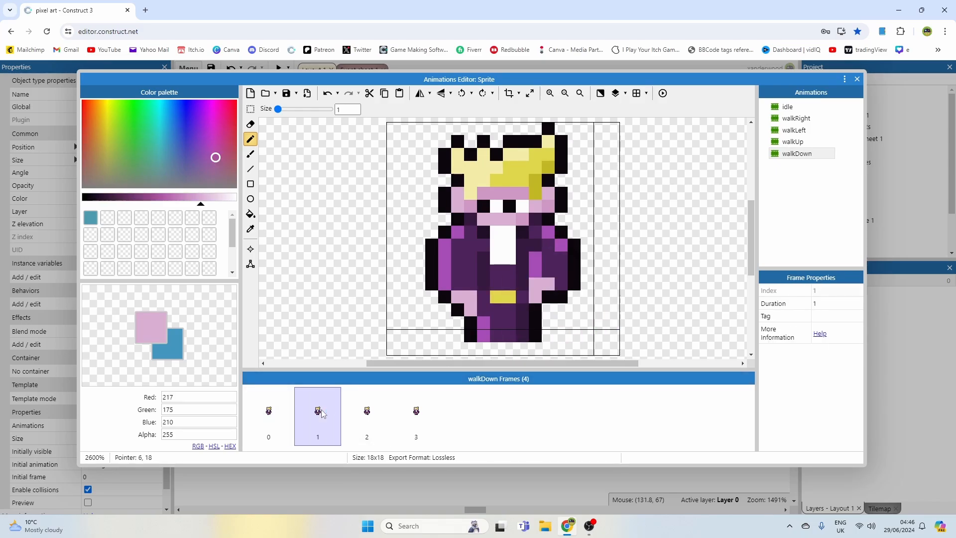
left_click(290, 416)
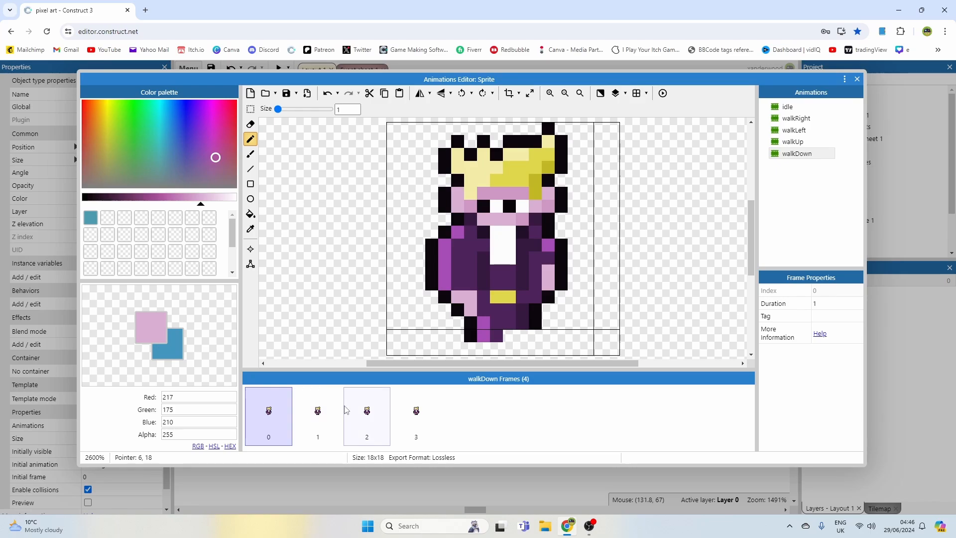
left_click(329, 411)
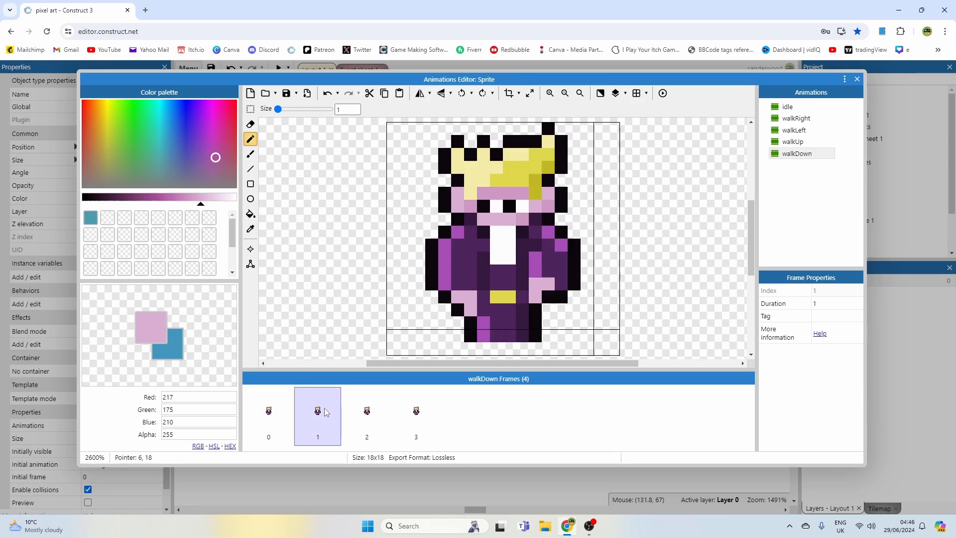
left_click(376, 409)
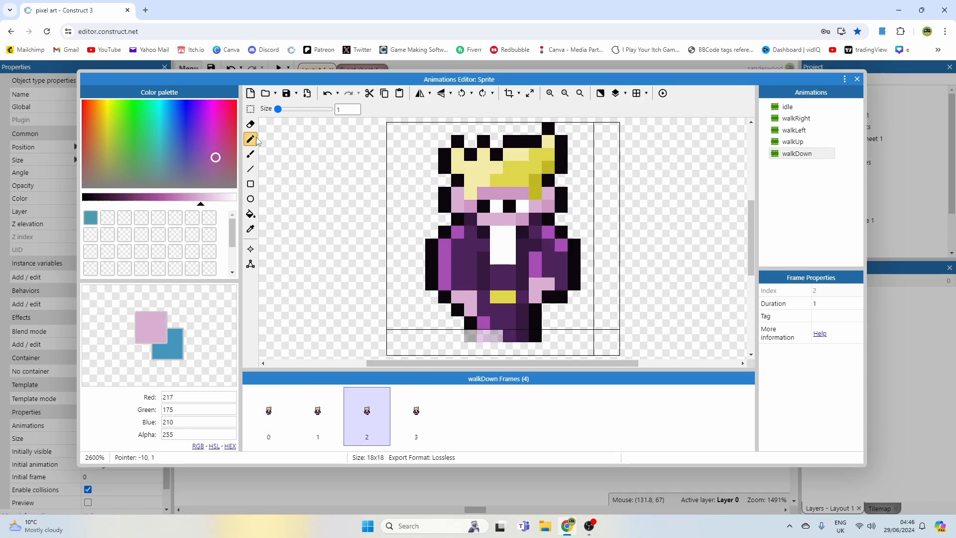
left_click(252, 114)
left_click_drag(422, 236, 457, 294)
left_click(419, 284)
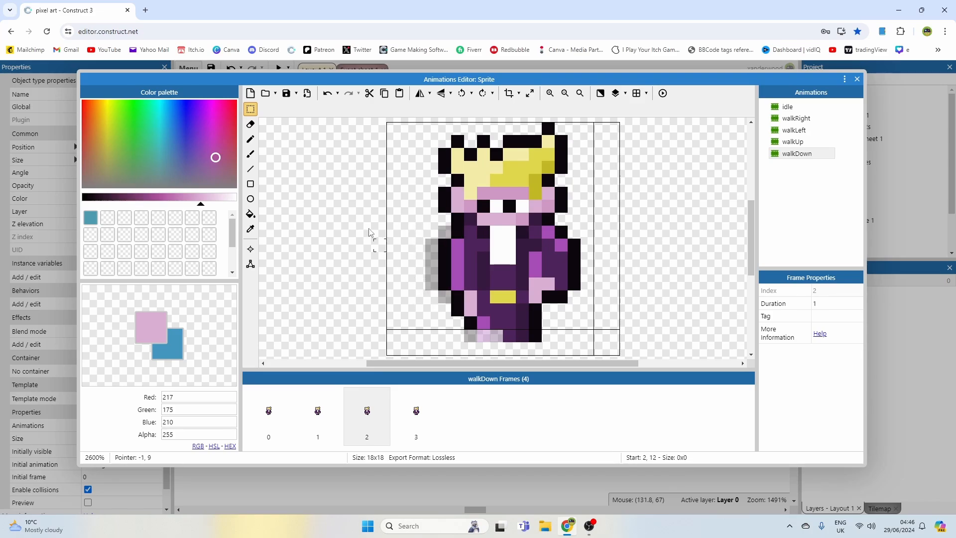
Repaint frame 2's narrowed arm with dark purple over the old hand and a higher two-pixel-tall pink hand, and preview the walkDown animation.
left_click(251, 139)
left_click(470, 286, "alt")
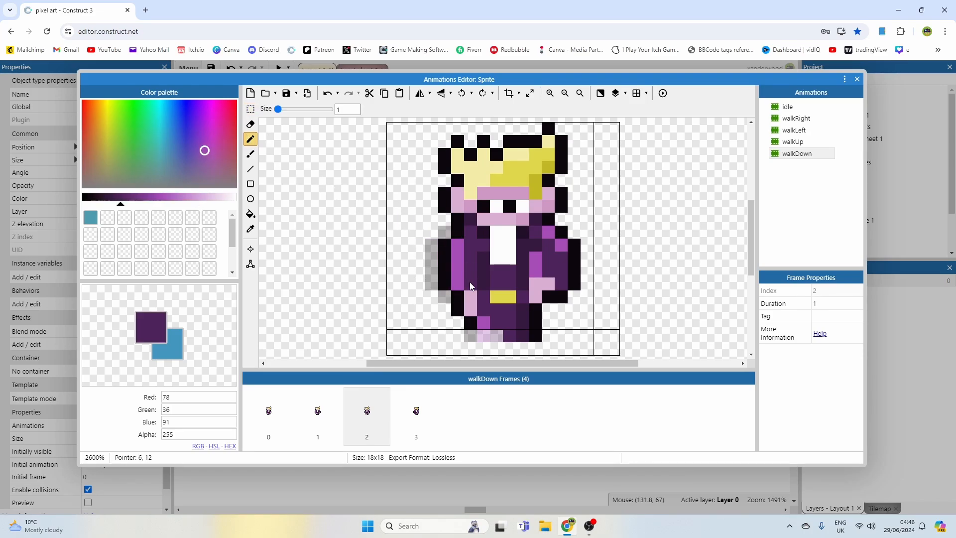
left_click(475, 308)
left_click(540, 286)
left_click(540, 287, "alt")
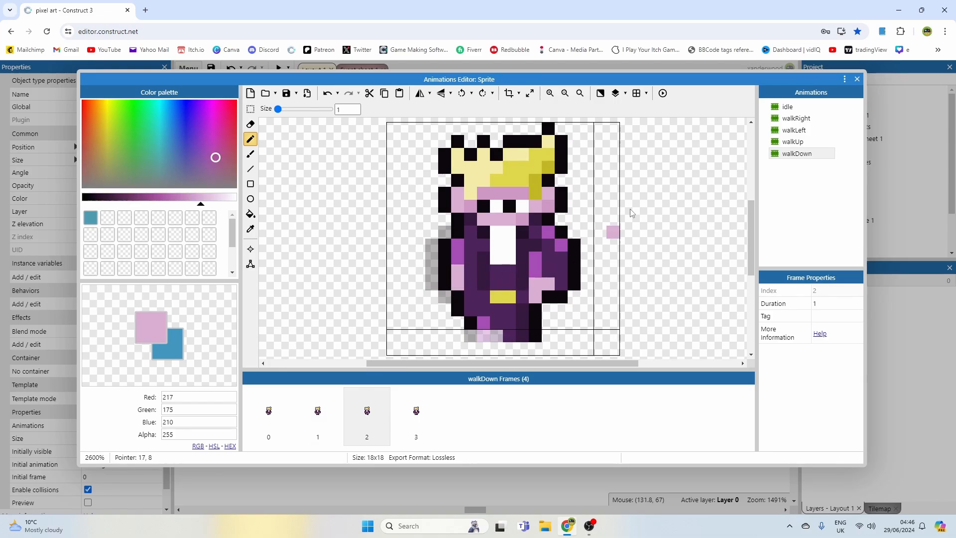
left_click(663, 93)
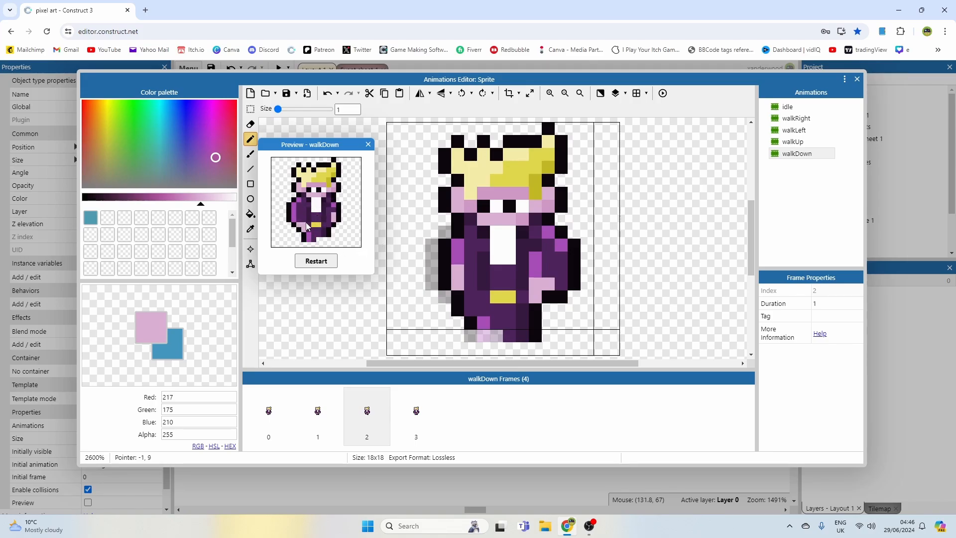
left_click(368, 145)
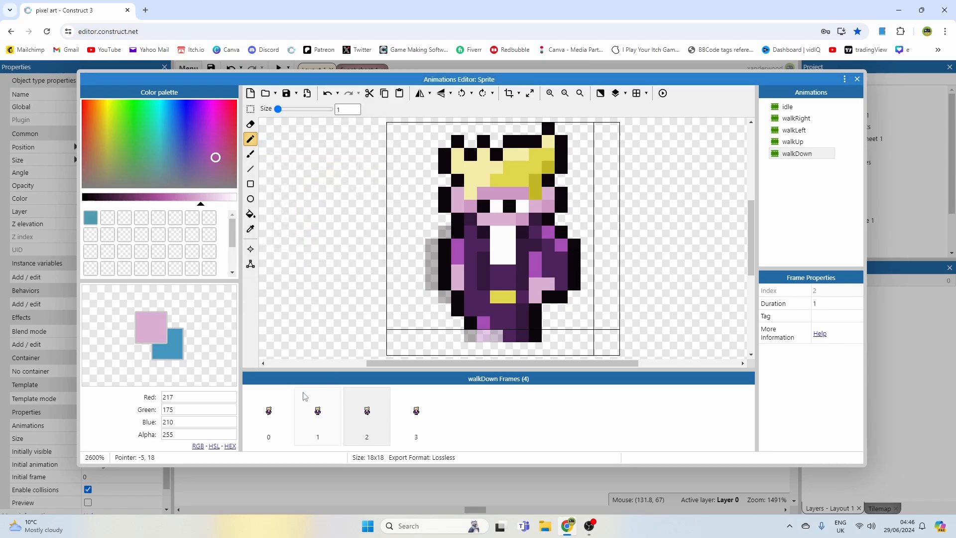
In frame 0, raise the hand on the image's left side as a two-by-two pink block with a black outline beneath it.
left_click(285, 411)
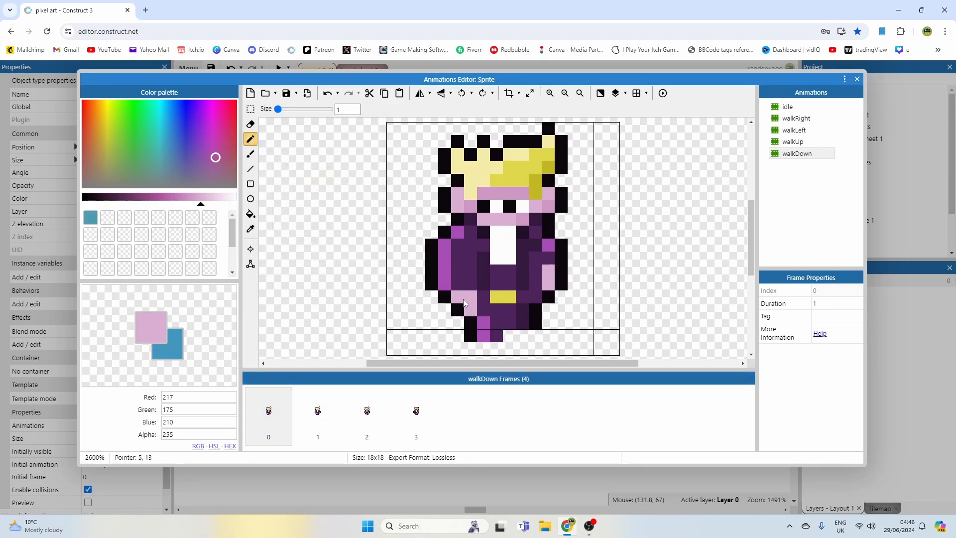
mouse_move(465, 303)
left_mouse_down()
mouse_move(461, 267)
mouse_move(463, 299)
left_mouse_up()
left_click(435, 321, "ctrl")
left_click(454, 315)
left_click(466, 324, "ctrl")
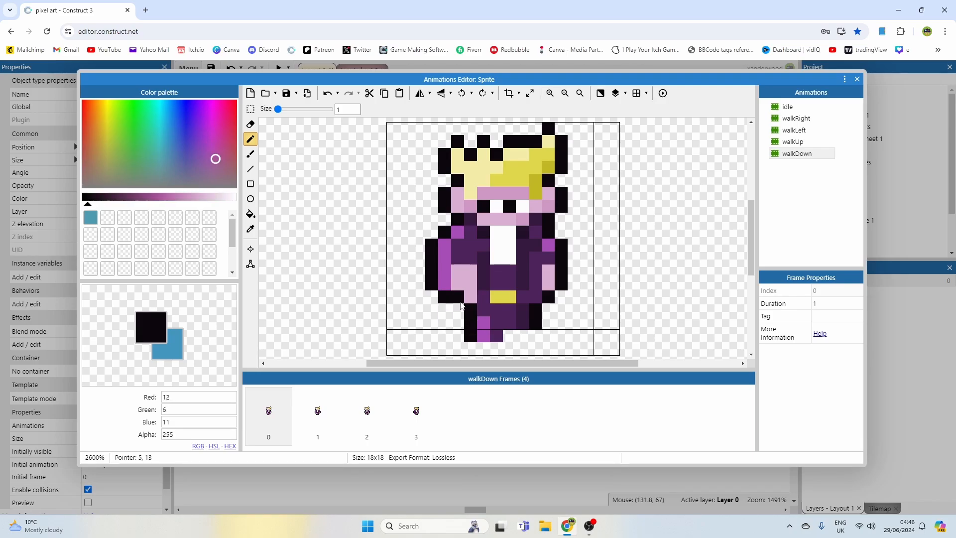
left_click(480, 297, "ctrl")
In frame 2, redraw the hand on the image's right side as a two-by-two pink block with a purple sleeve and black outline.
left_click(371, 406)
left_click(538, 293, "ctrl")
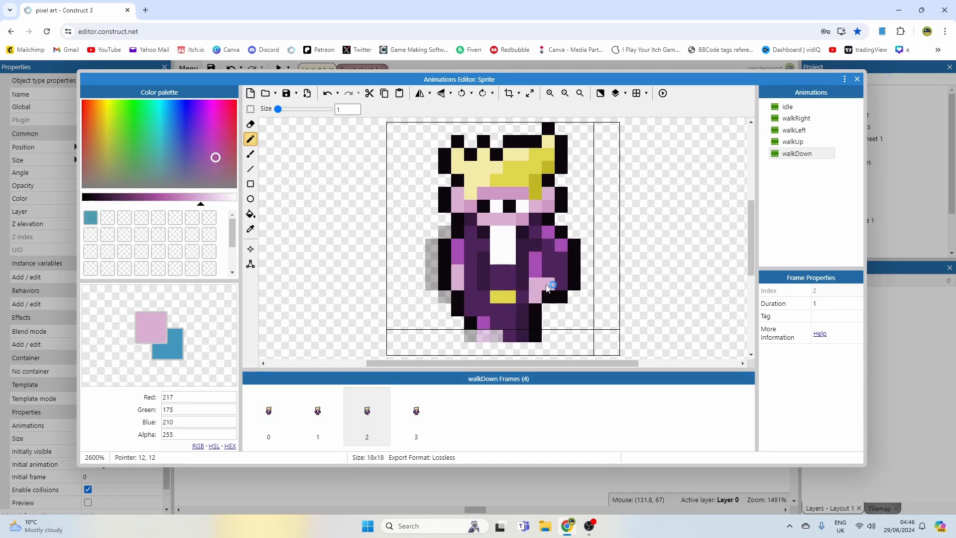
mouse_move(547, 286)
left_mouse_down()
mouse_move(553, 271)
mouse_move(562, 281)
mouse_move(543, 293)
left_mouse_up()
left_click(539, 273, "ctrl")
left_click(539, 280)
left_click(535, 307, "ctrl")
left_click(535, 300)
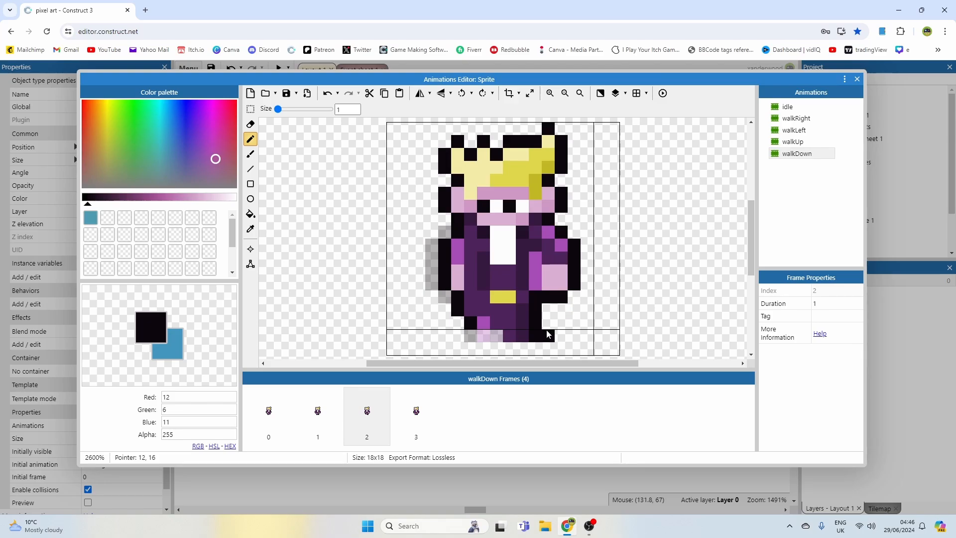
Compare frames 0 and 2, and narrow the lower white shirt in frame 2 to its left pixel column using dark purple.
left_click(285, 417)
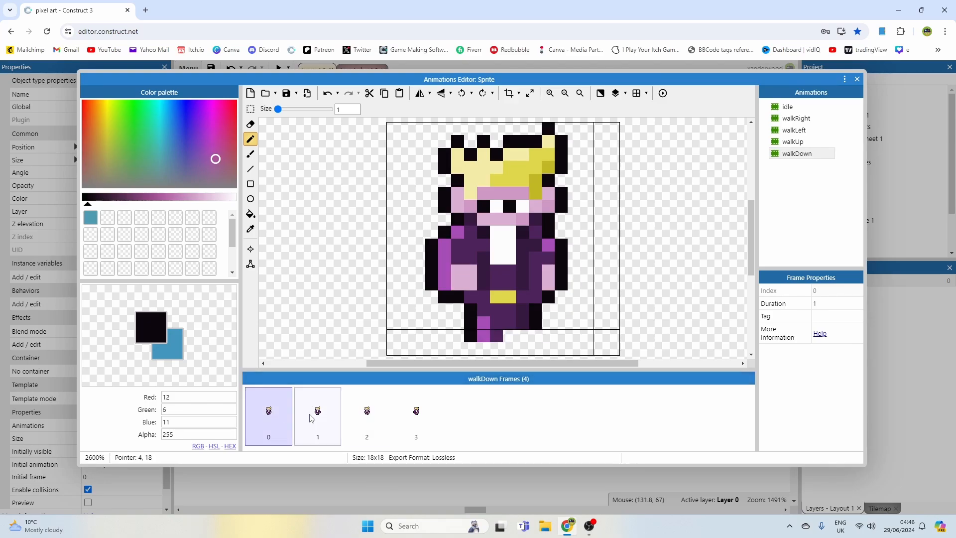
left_click(366, 418)
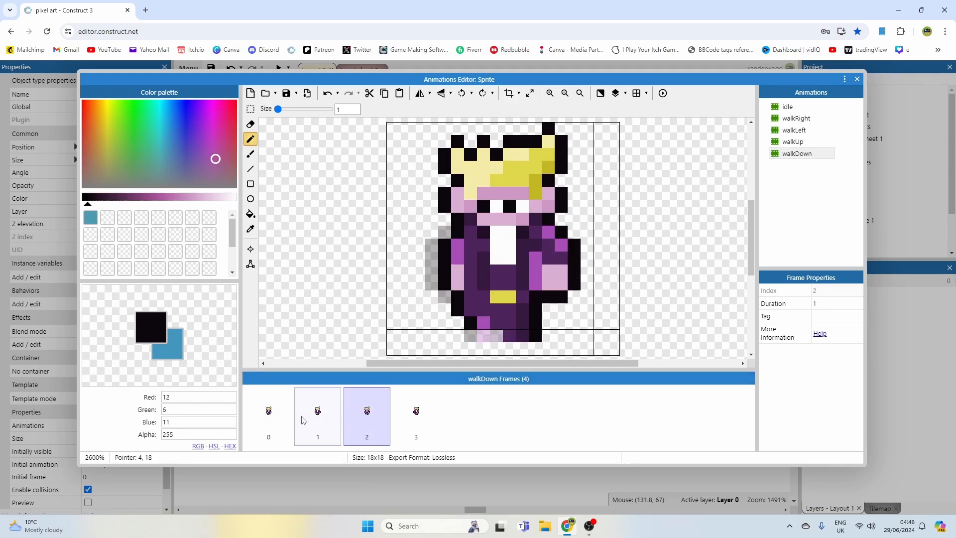
left_click(509, 253, "ctrl")
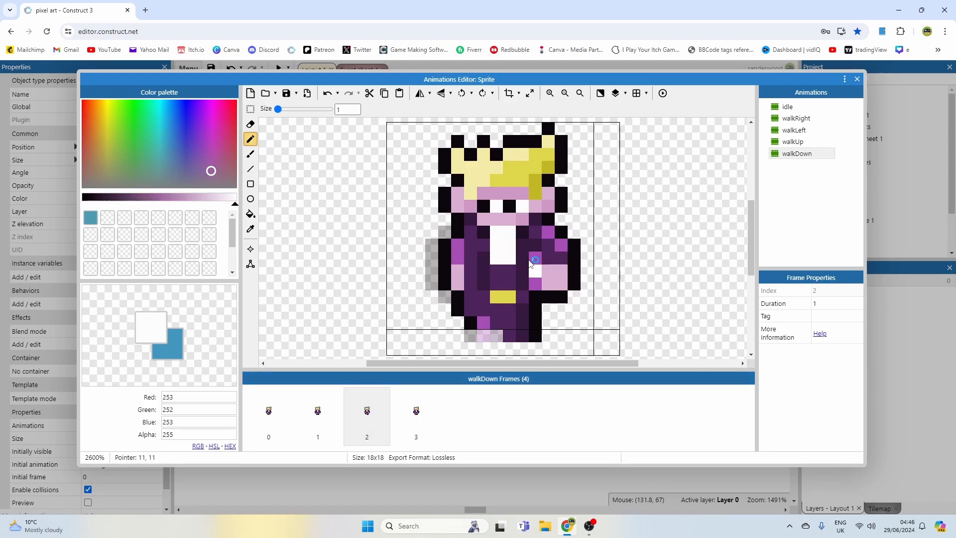
left_click(519, 257, "ctrl")
left_click(514, 274, "ctrl")
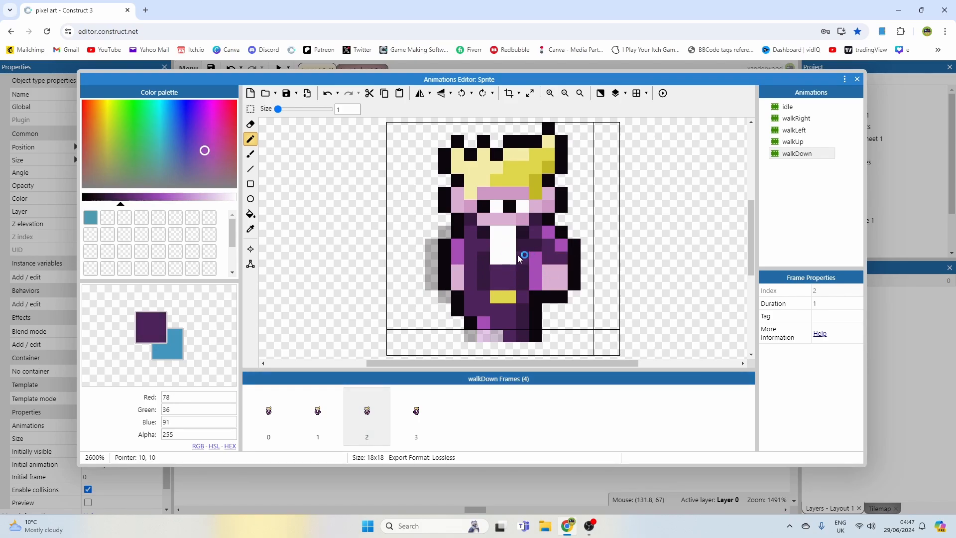
left_click_drag(513, 241, 519, 277)
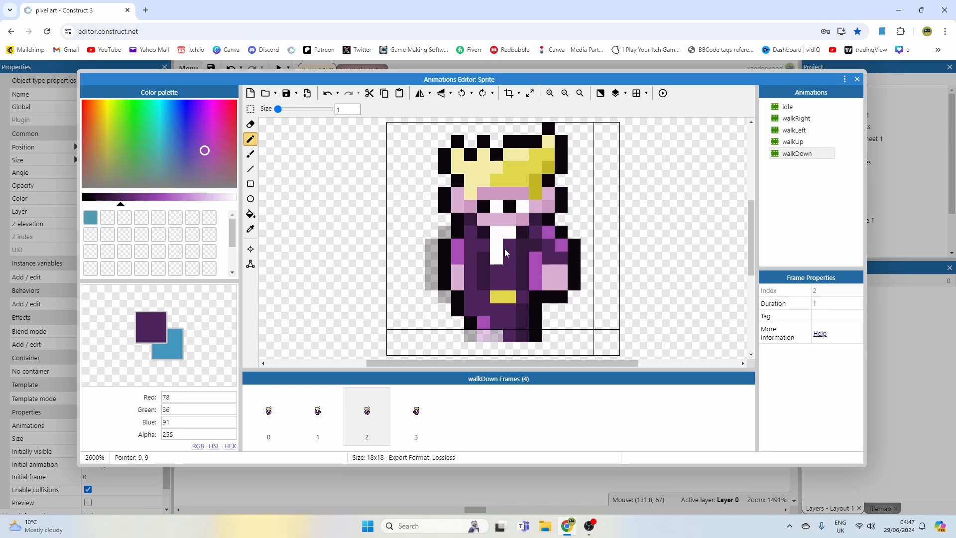
Narrow frame 0's lower shirt and the yellow buckle in frames 0 and 2 to one pixel wide, and preview the animation.
left_click(287, 425)
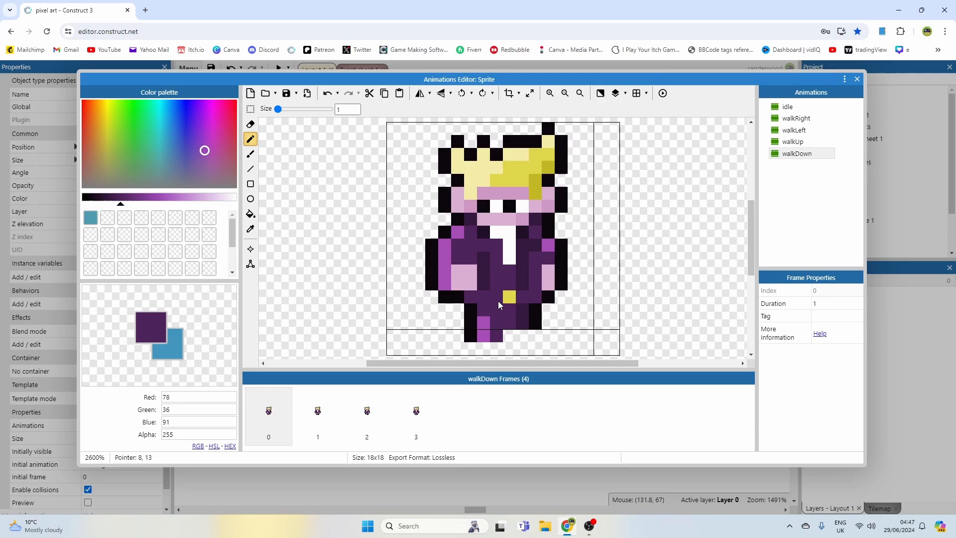
left_click(367, 416)
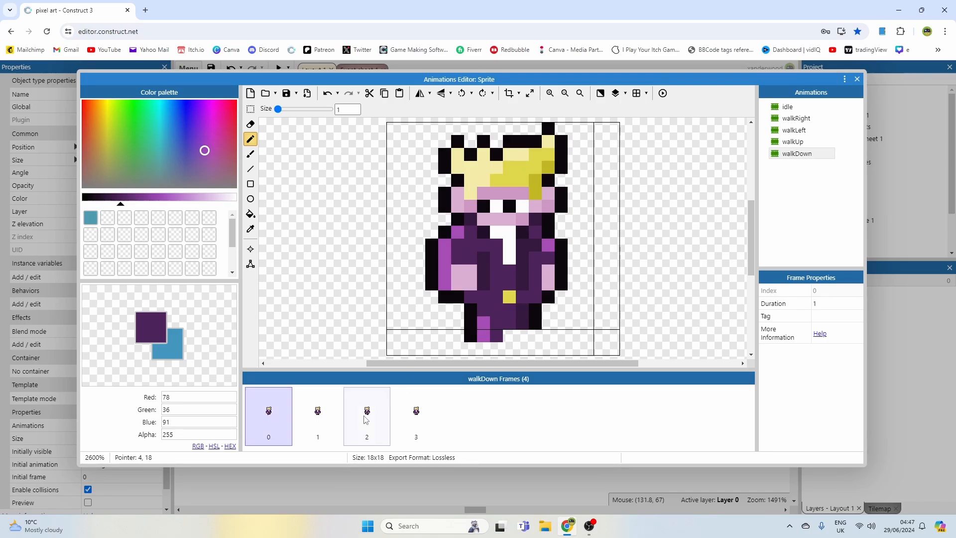
left_click(511, 297)
left_click(662, 94)
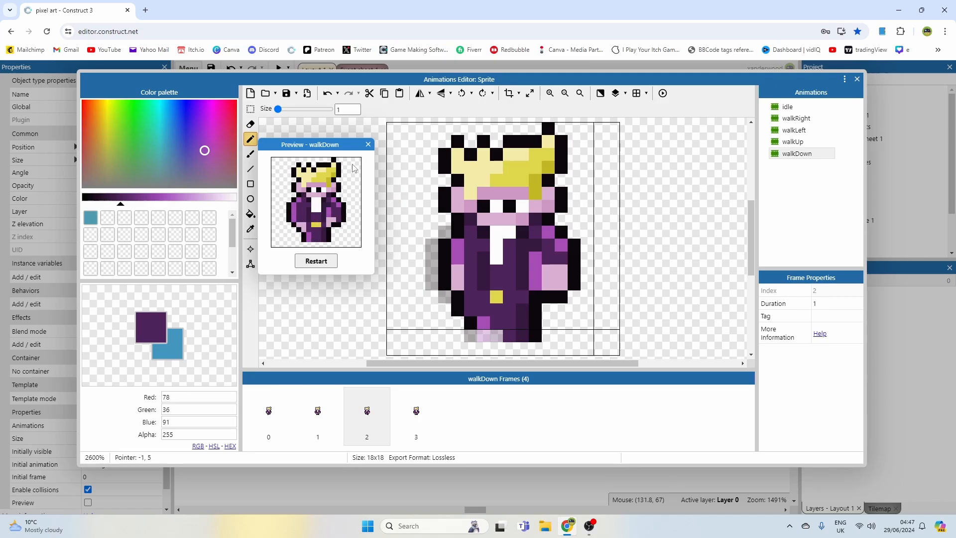
In walkDown frame 0, select the head down to the eyes and move it one pixel down.
left_click(285, 409)
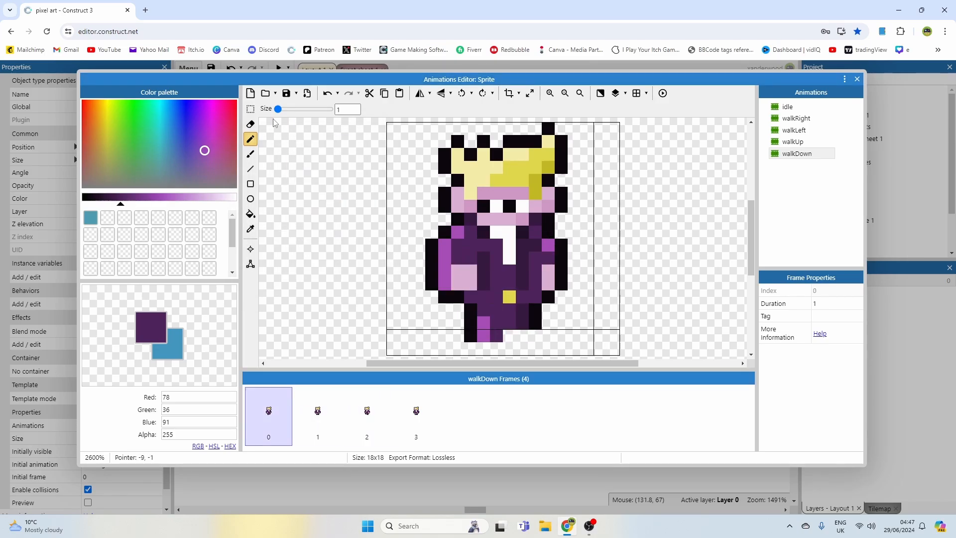
left_click(251, 108)
left_click_drag(416, 124, 582, 214)
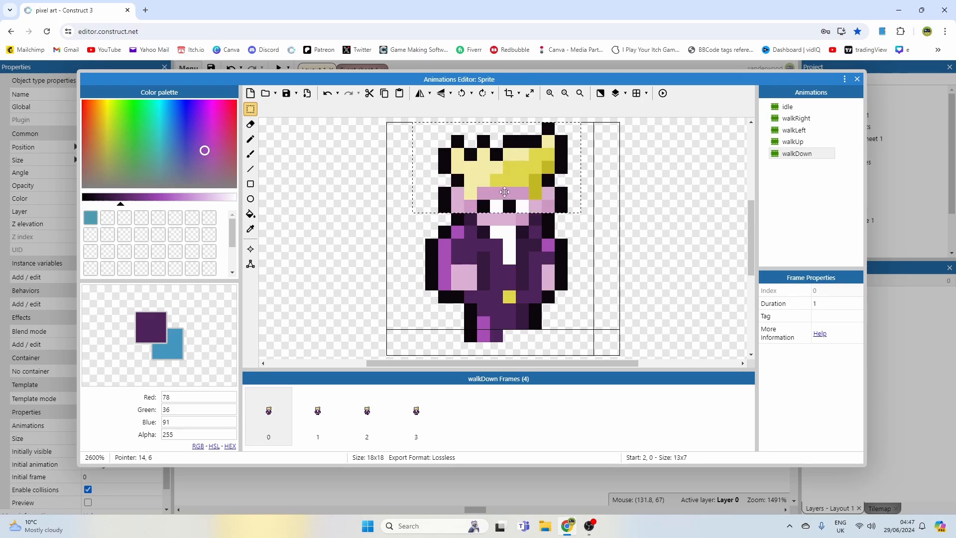
left_click_drag(504, 198, 506, 205)
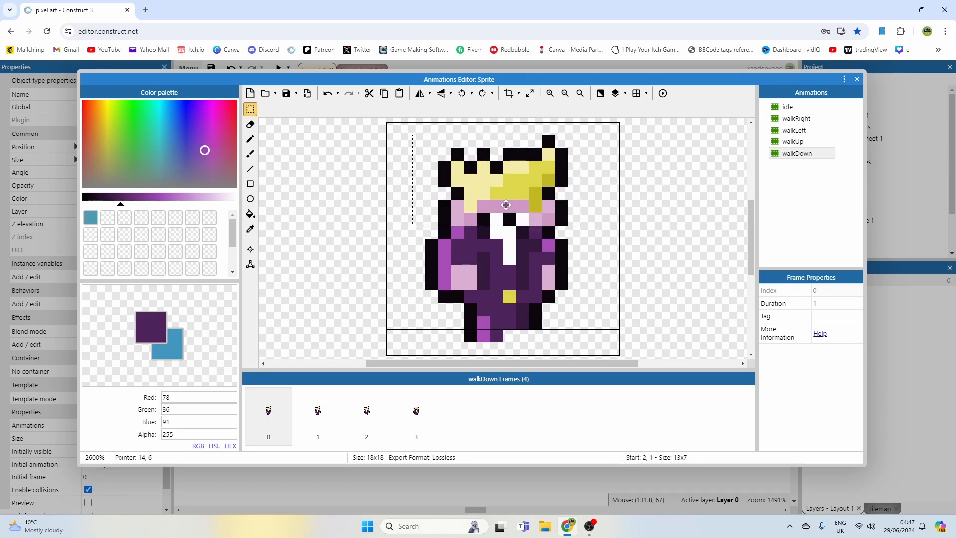
left_click(574, 244)
In frame 0, fill the lower face and chin with the sampled skin pink below the eyes, and touch up the jacket in dark purple.
left_click(250, 139)
left_click(497, 206, "alt")
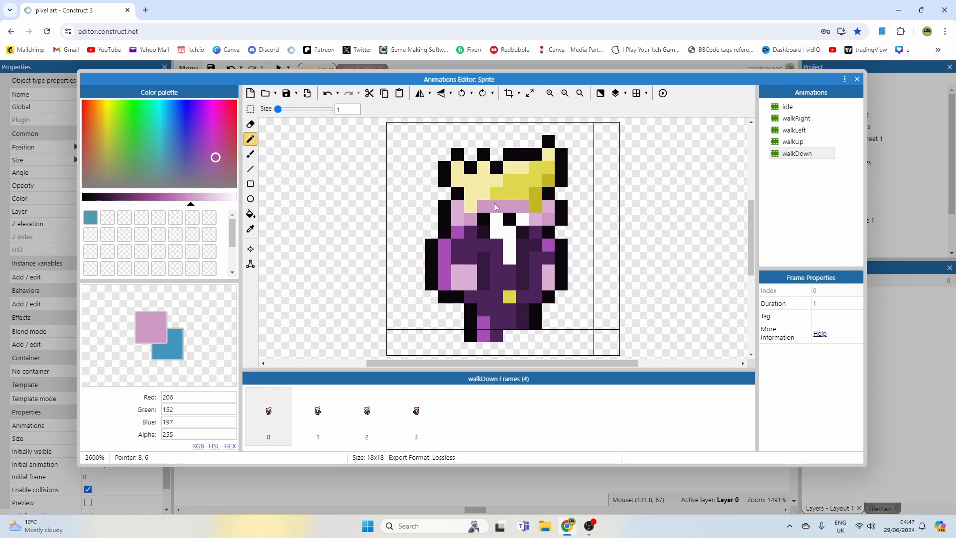
left_click(495, 246)
left_click_drag(474, 234, 521, 220)
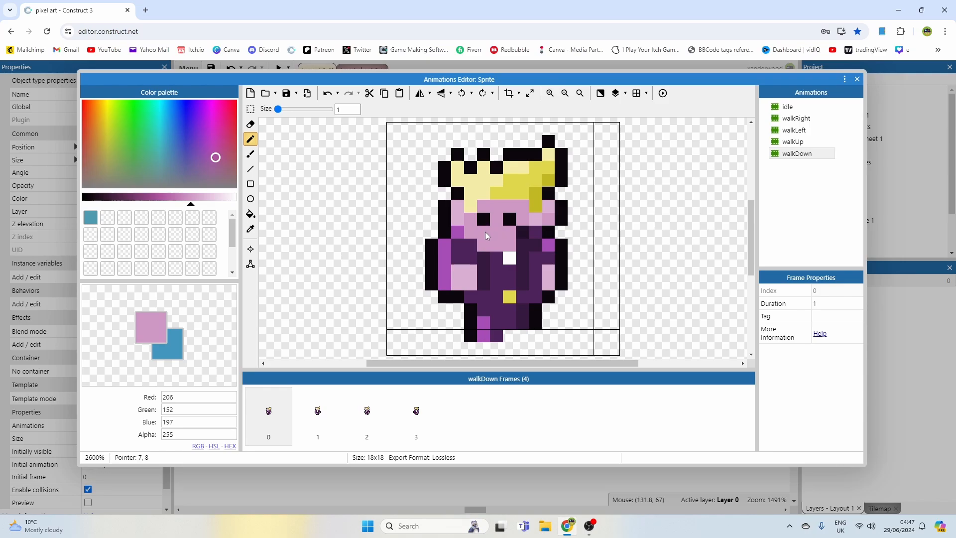
key("ctrl+z")
left_click(524, 280, "alt")
left_click(566, 295)
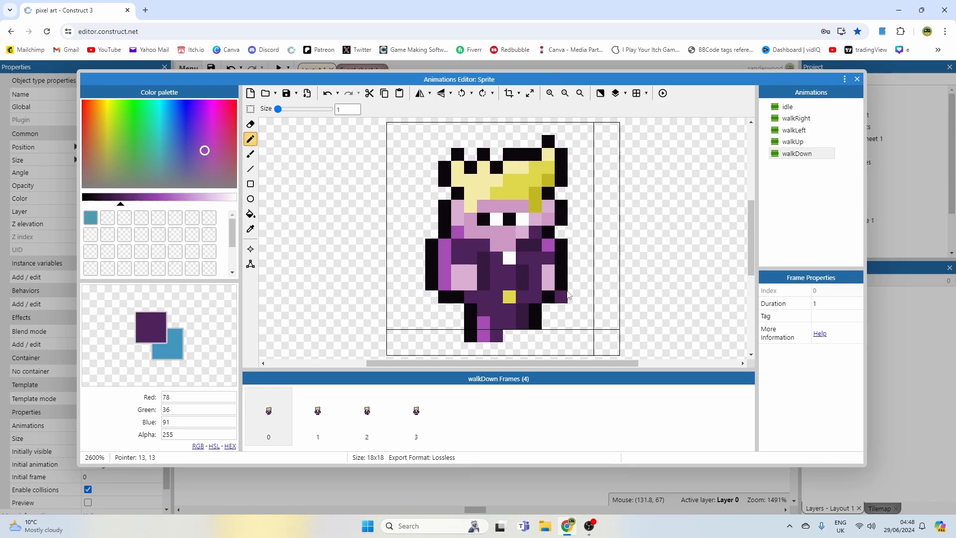
key("ctrl+z")
In walkDown frame 2, select the head down to the chin and move it one pixel down.
left_click(372, 412)
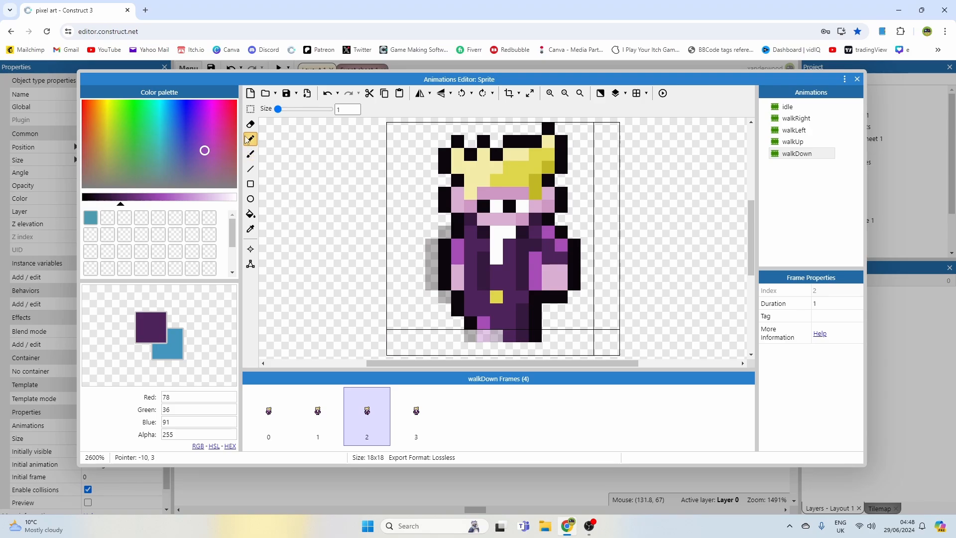
left_click(251, 109)
left_click_drag(431, 138, 599, 209)
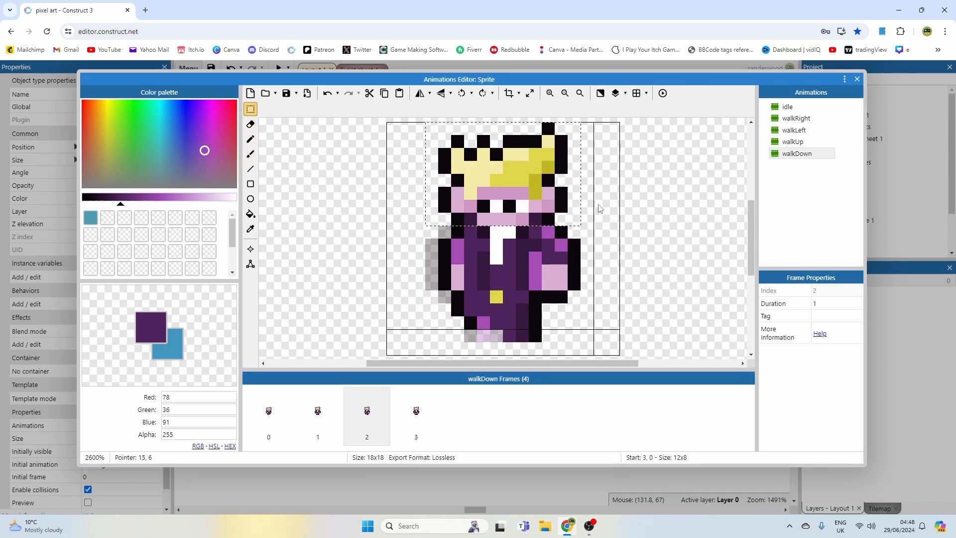
left_click_drag(421, 126, 560, 216)
left_click(600, 218)
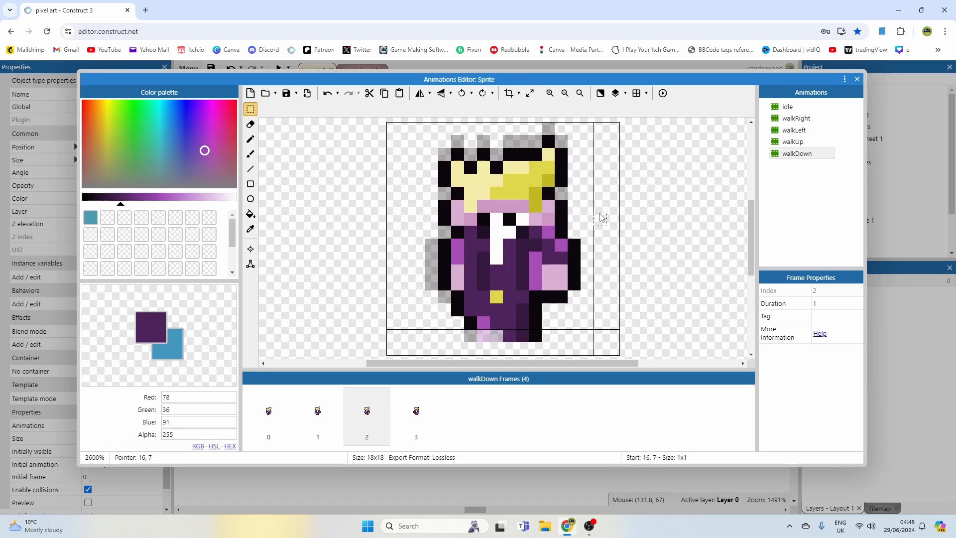
In frame 2, paint the lower face and chin in the sampled skin pink, and preview the walkDown animation.
left_click(250, 139)
left_click(471, 219, "alt")
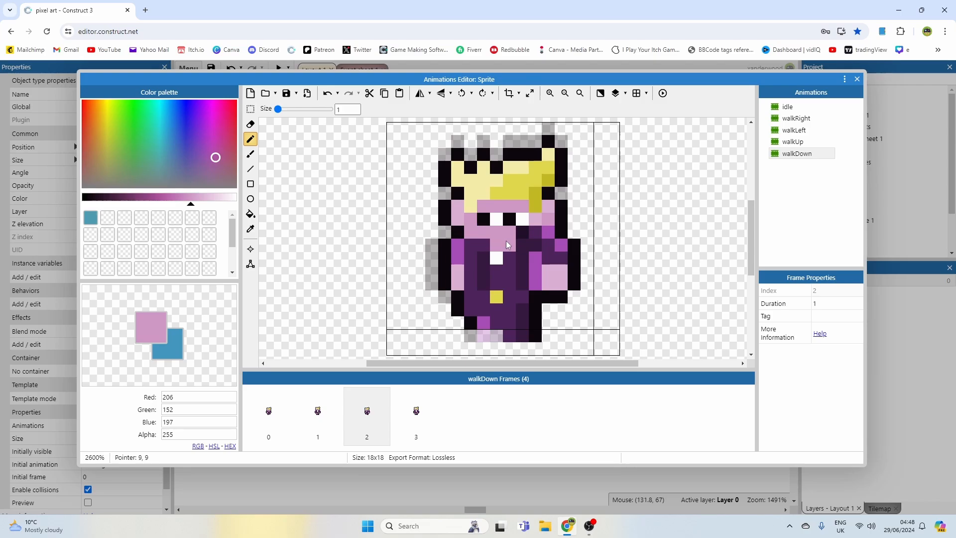
left_click(527, 241)
left_click(662, 93)
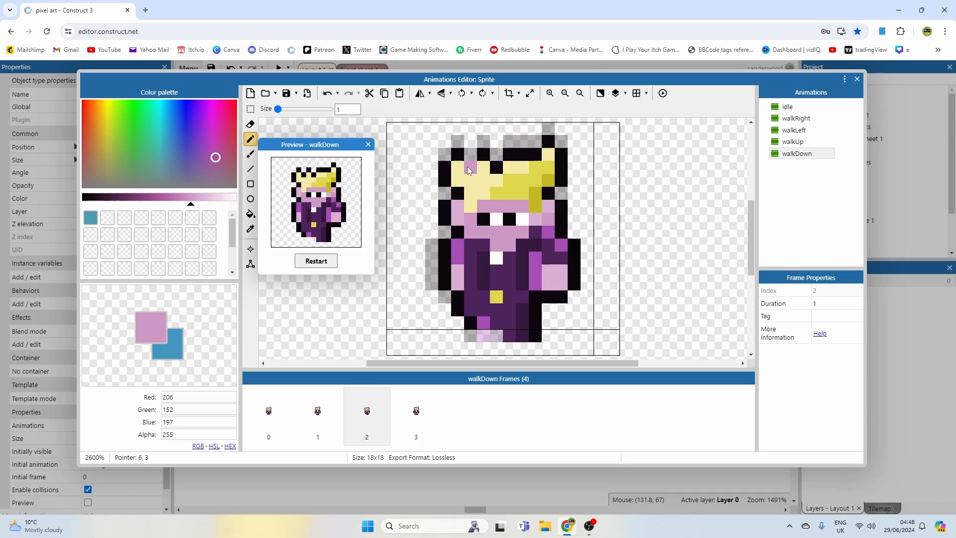
left_click(364, 146)
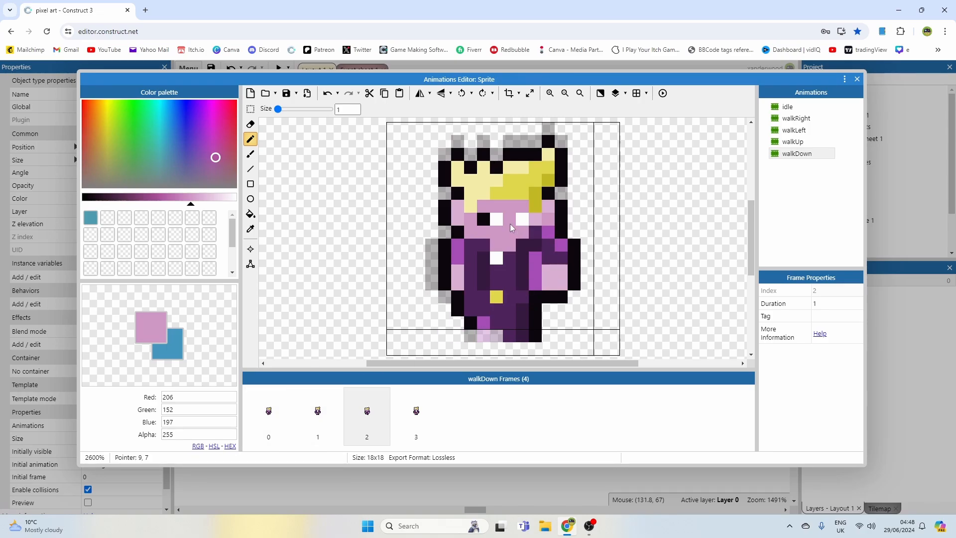
Try swapping frame 0's eye pixels so each eye is white with a black pupil on its right, and preview the animation.
left_click(372, 414)
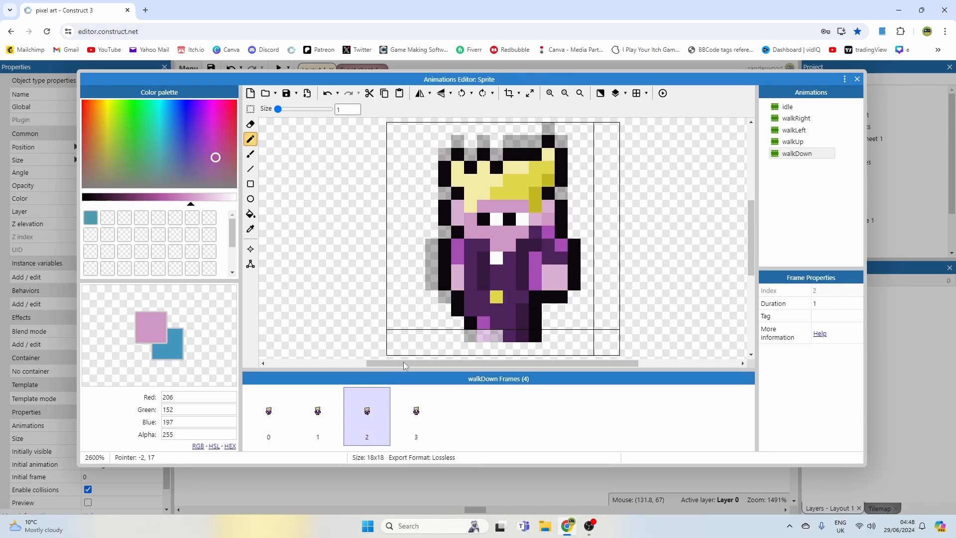
left_click(272, 429)
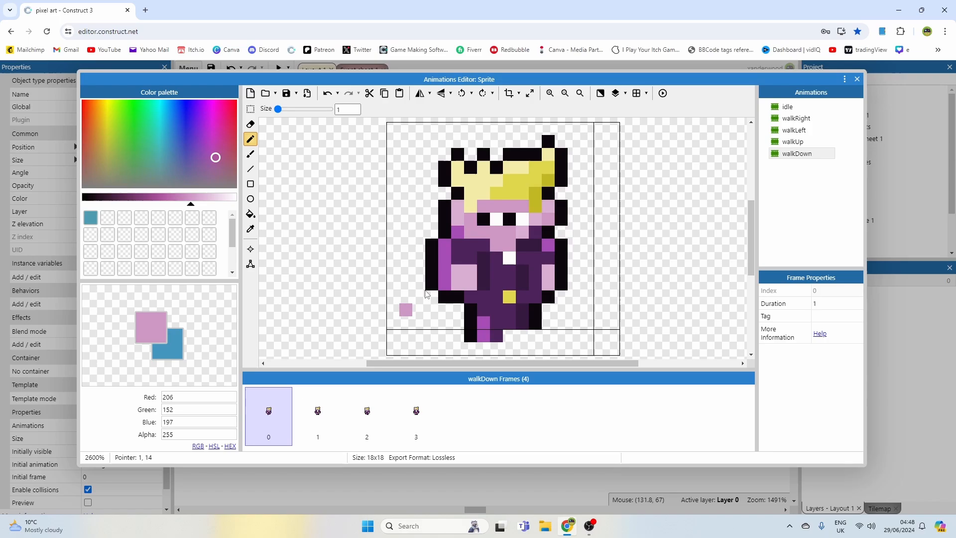
left_click(501, 222, "alt")
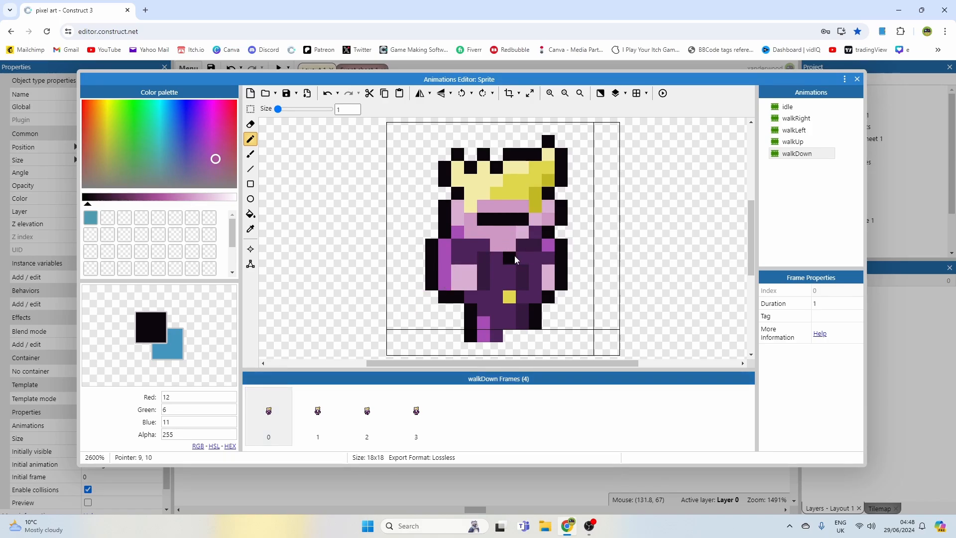
left_click(515, 256, "alt")
left_click(483, 220)
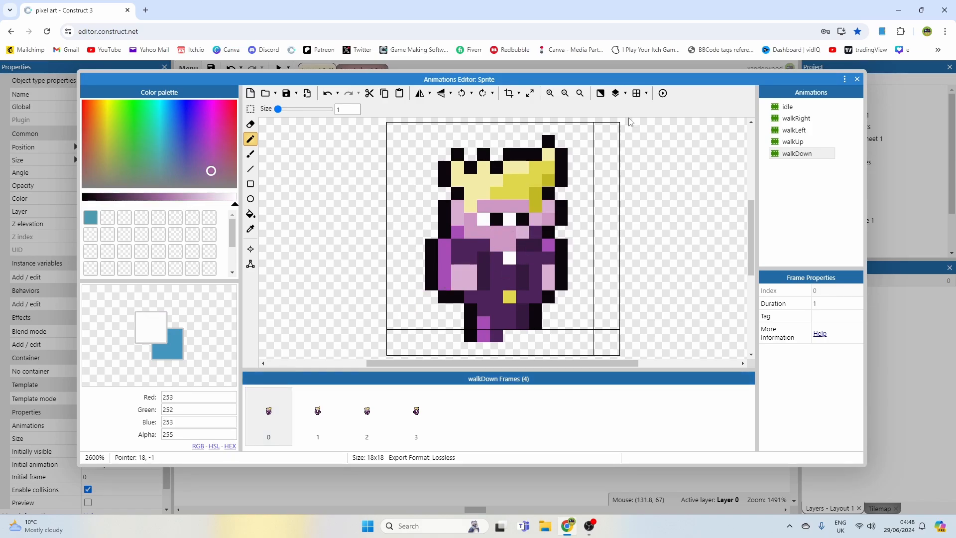
left_click(662, 93)
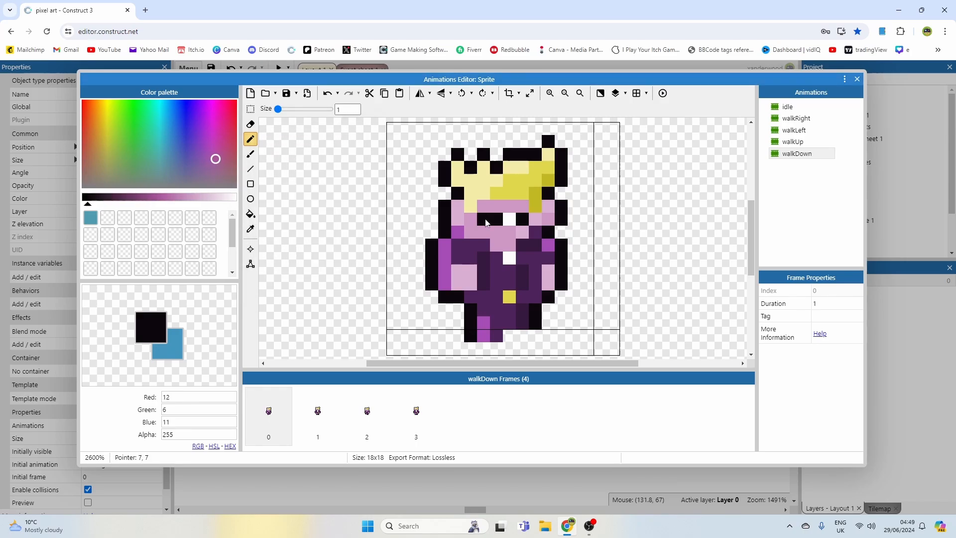
Repaint frame 0's eyes so each has its black pupil on the left and white on the right.
left_click(485, 219)
left_click(513, 221)
left_click(511, 260, "ctrl")
left_click(523, 219)
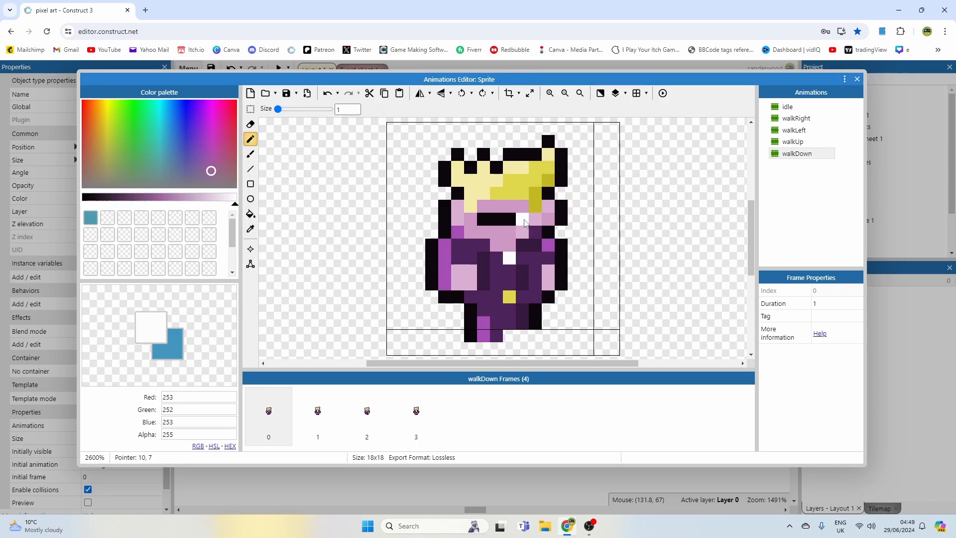
Compare the eyes across the frames, and repaint frame 0's eyes with white on the left and black pupils on the right.
left_click(318, 408)
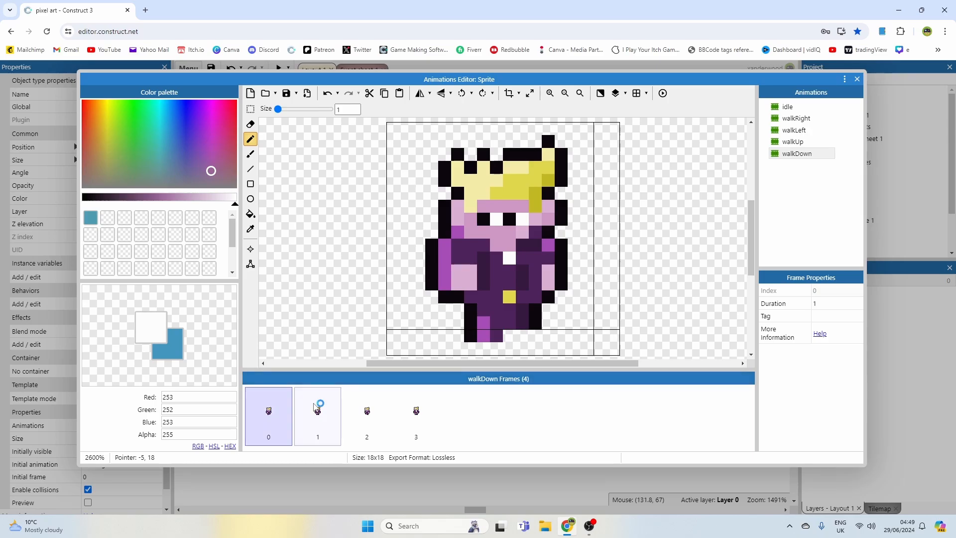
left_click(357, 407)
left_click(417, 405)
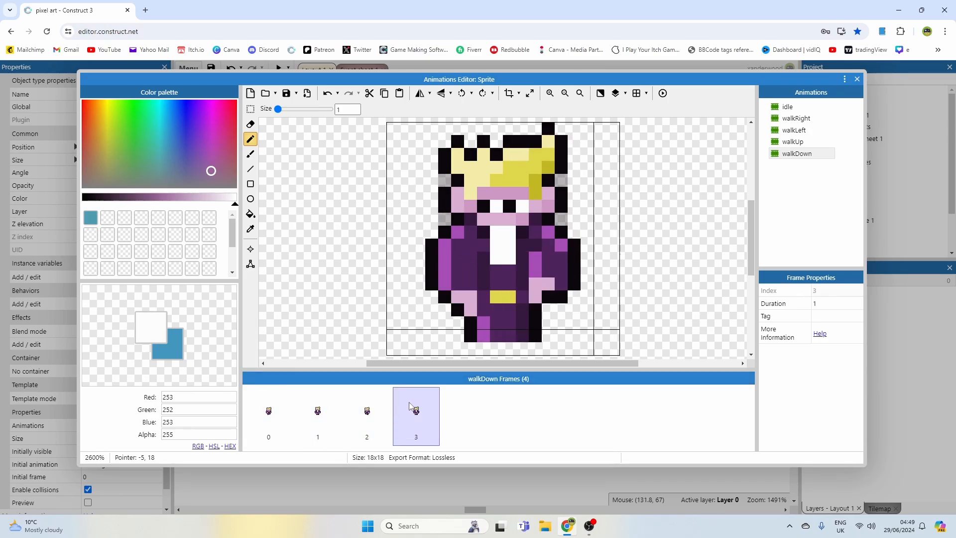
left_click(269, 409)
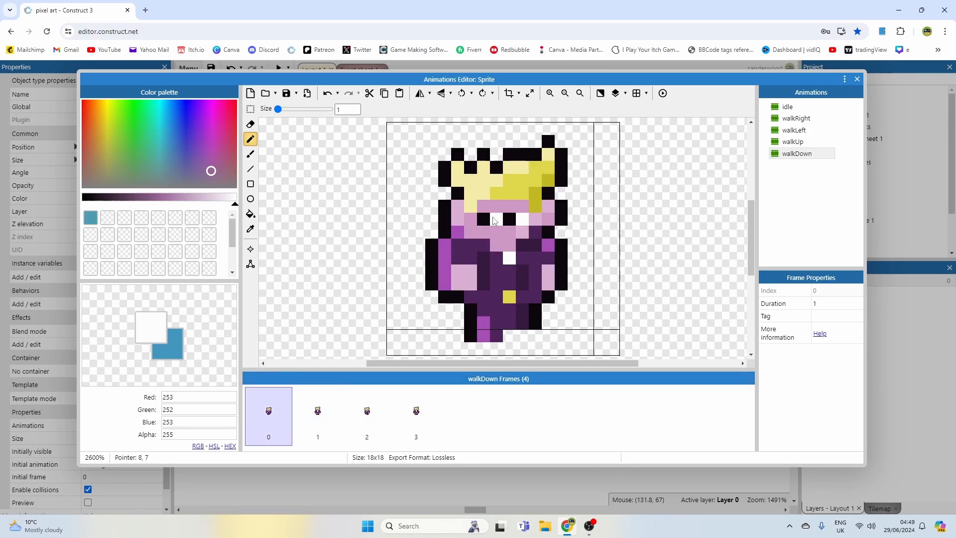
left_click(510, 220, "ctrl")
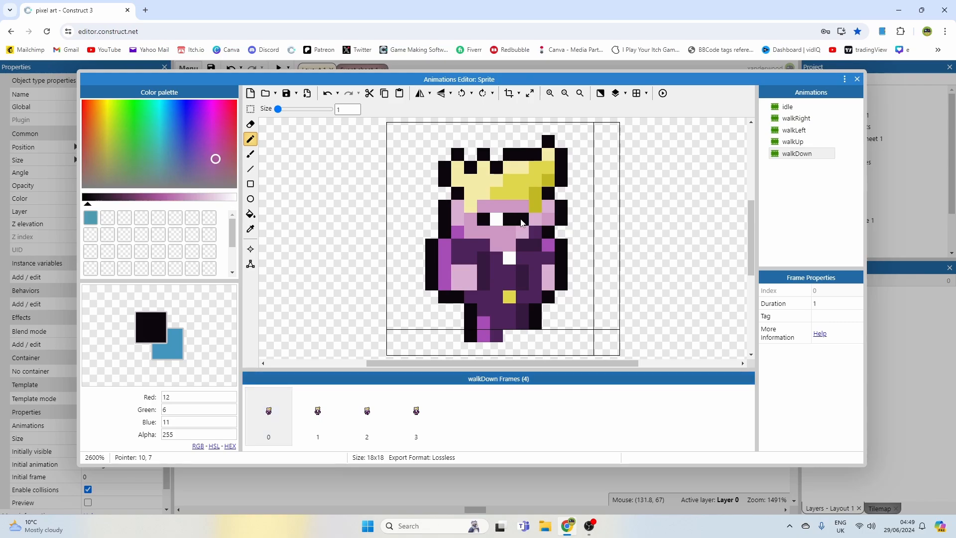
left_click(521, 220)
left_click(499, 220)
left_click(507, 257, "ctrl")
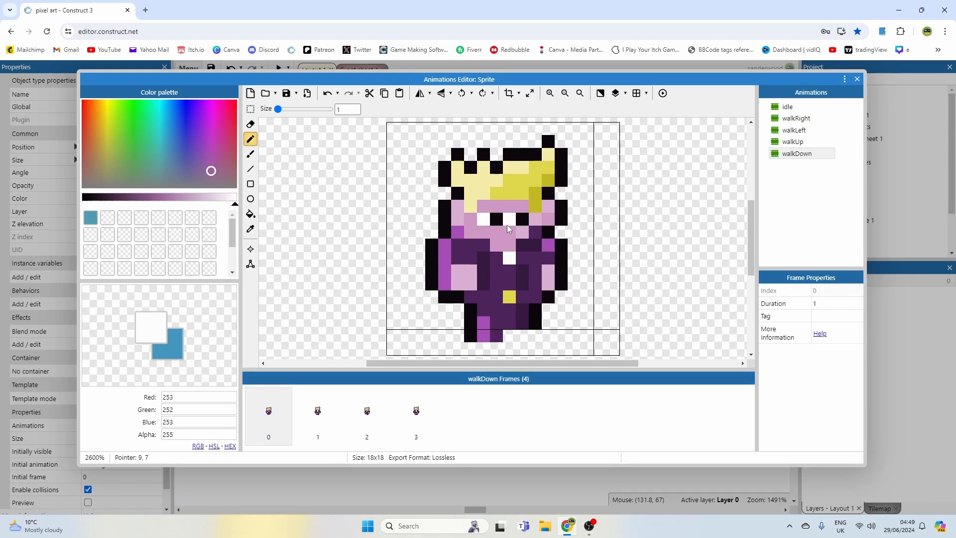
In frame 1, repaint both eyes with white on the left and black pupils on the right.
left_click(328, 416)
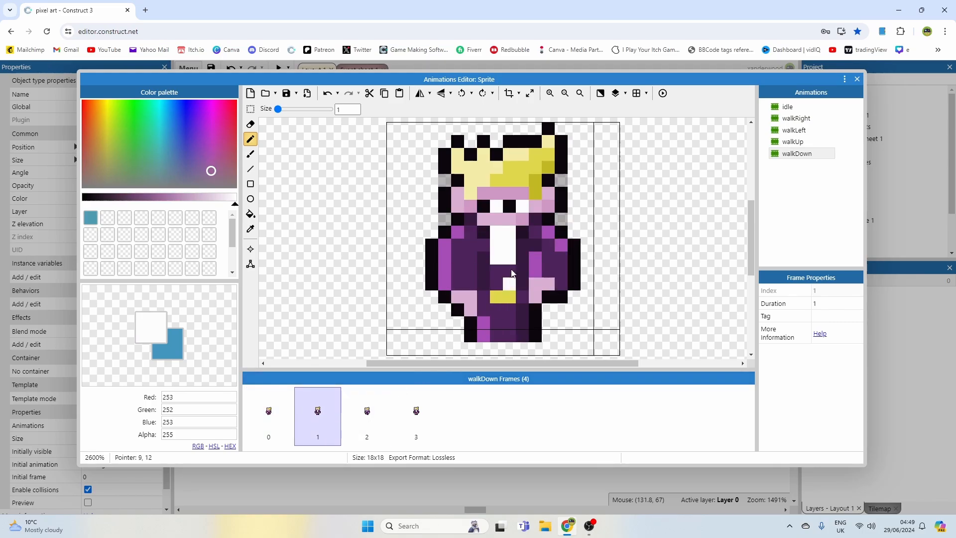
left_click(508, 208)
left_click(486, 206)
left_click(455, 217, "ctrl")
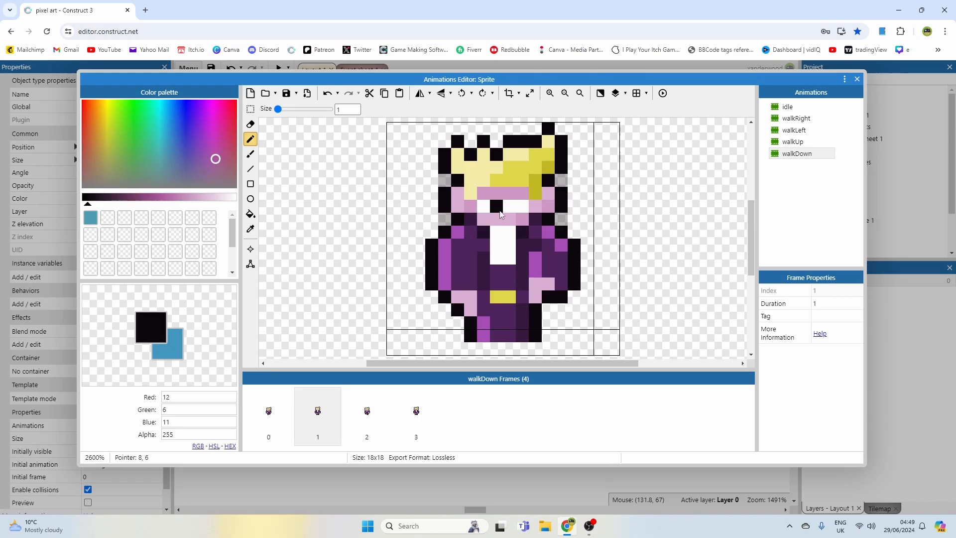
left_click(501, 214)
left_click(523, 206)
Check frames 2 and 3, and preview the walkDown animation with the shifted pupils.
left_click(367, 416)
left_click(416, 416)
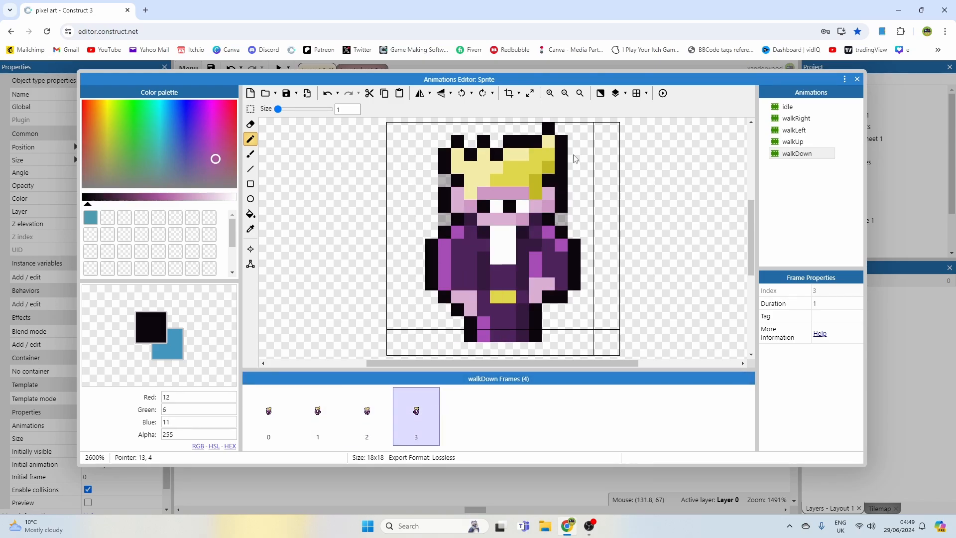
left_click(662, 93)
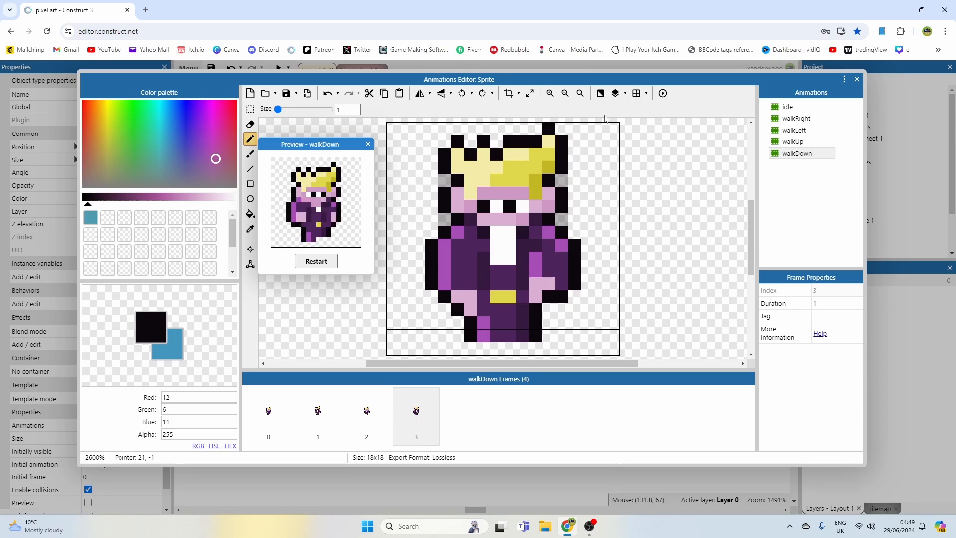
left_click(370, 146)
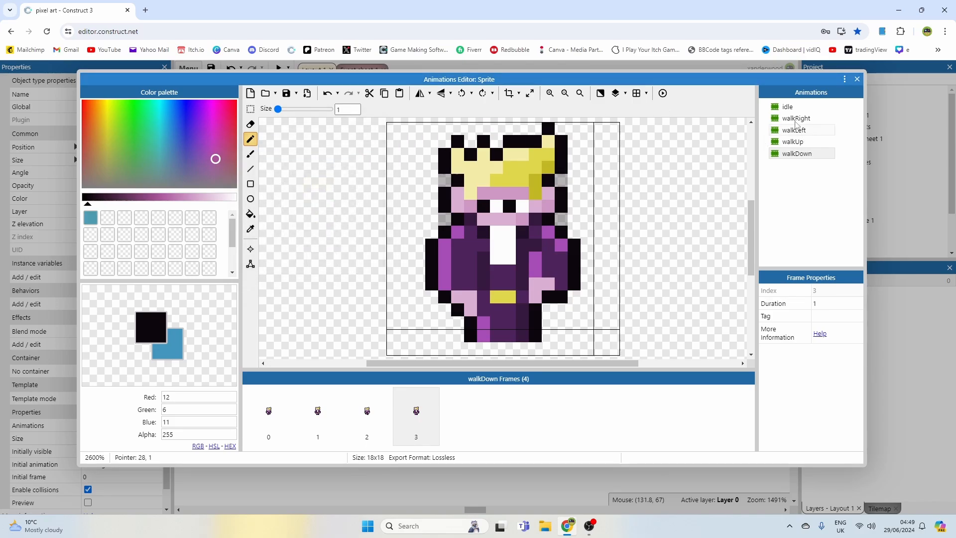
Duplicate the walkRight animation and rename the copy attack1.
left_click(788, 108)
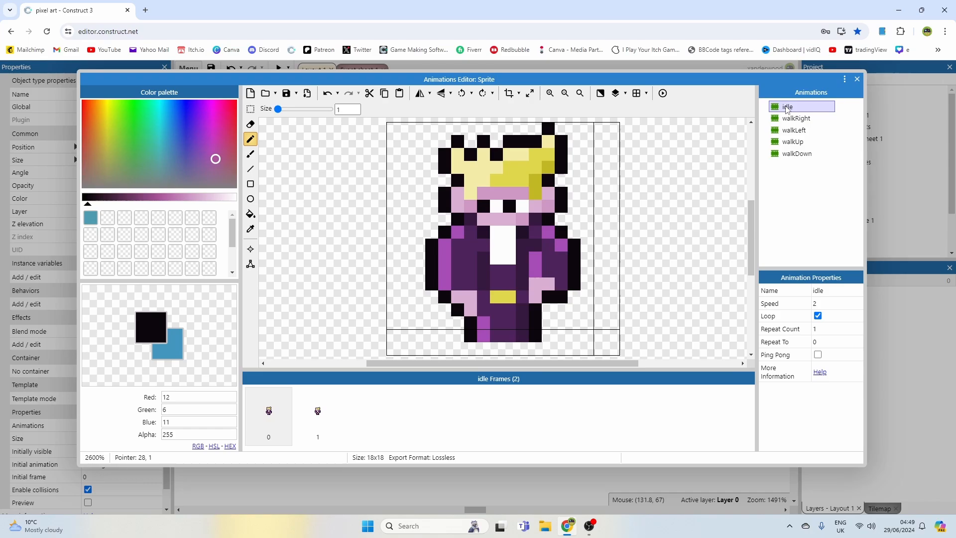
left_click(796, 119)
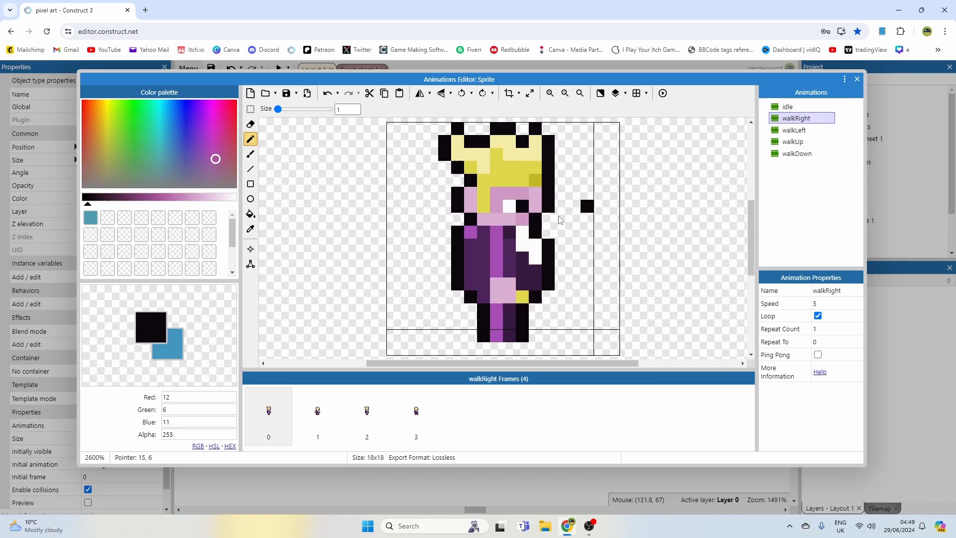
right_click(812, 124)
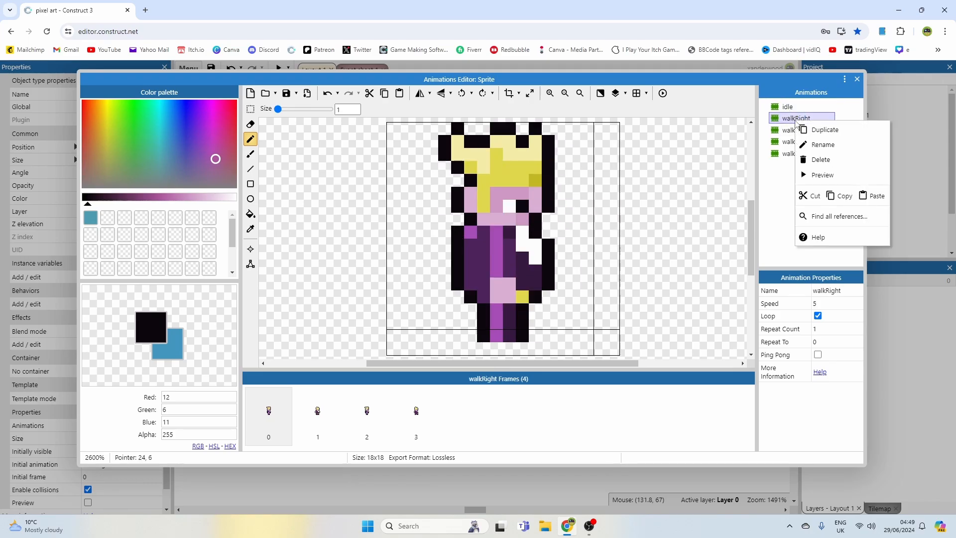
left_click(814, 128)
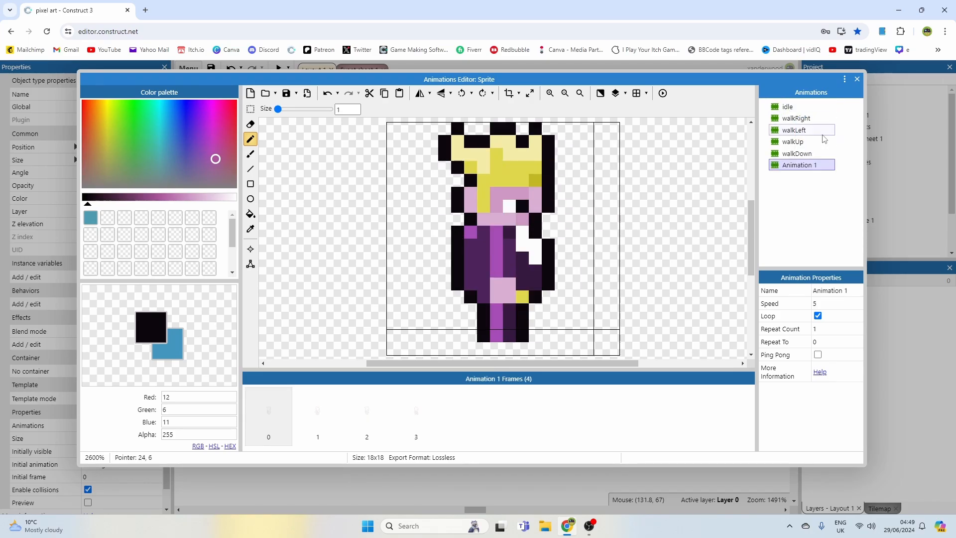
double_click(805, 166)
type("a")
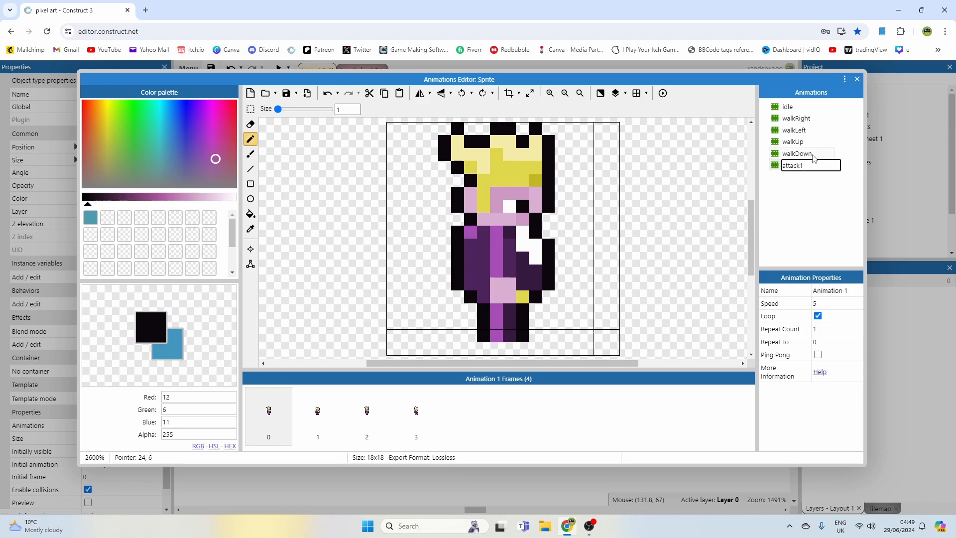
type("ttack1")
key("Return")
left_click(575, 180)
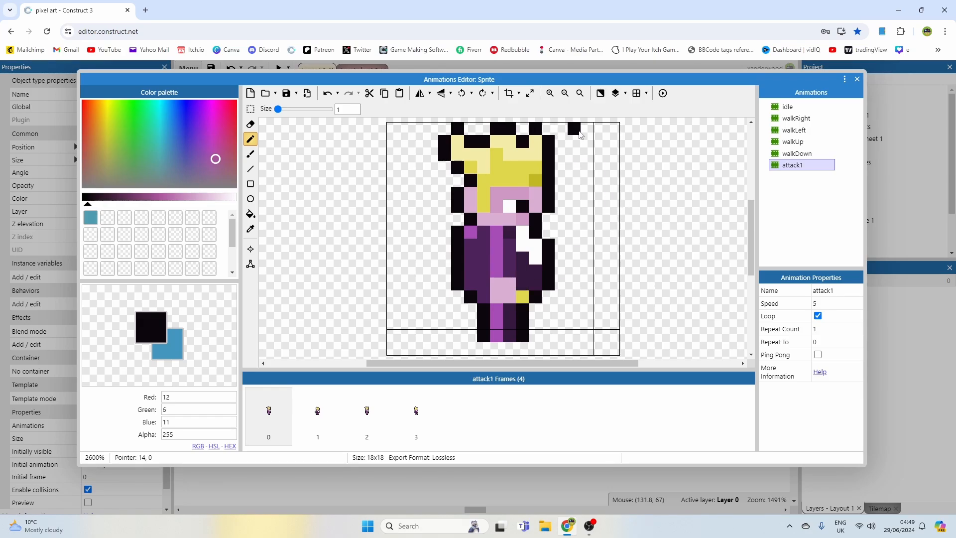
Resize the canvas of the whole attack1 animation to 24 by 18 pixels, with the image aligned top-left.
scroll(588, 219, "down", 3)
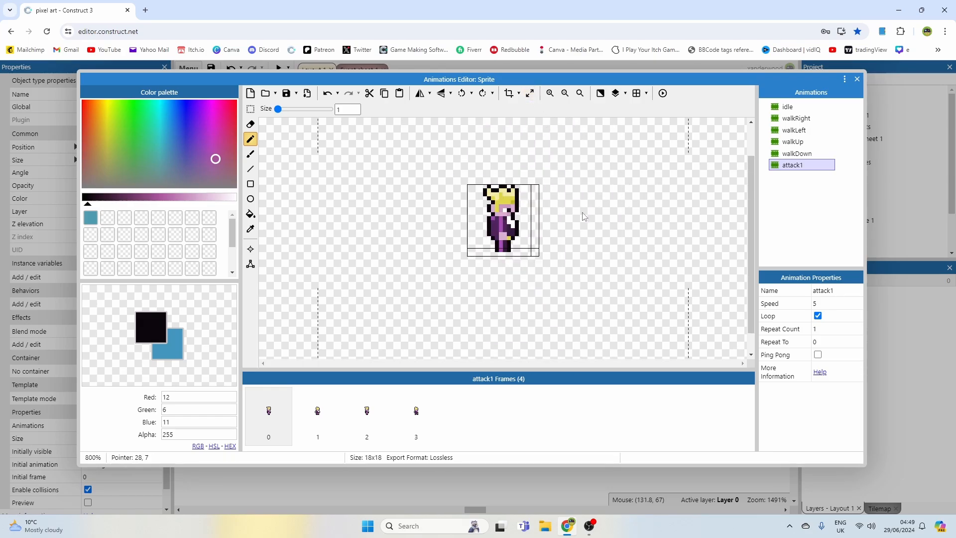
scroll(580, 214, "up", 2)
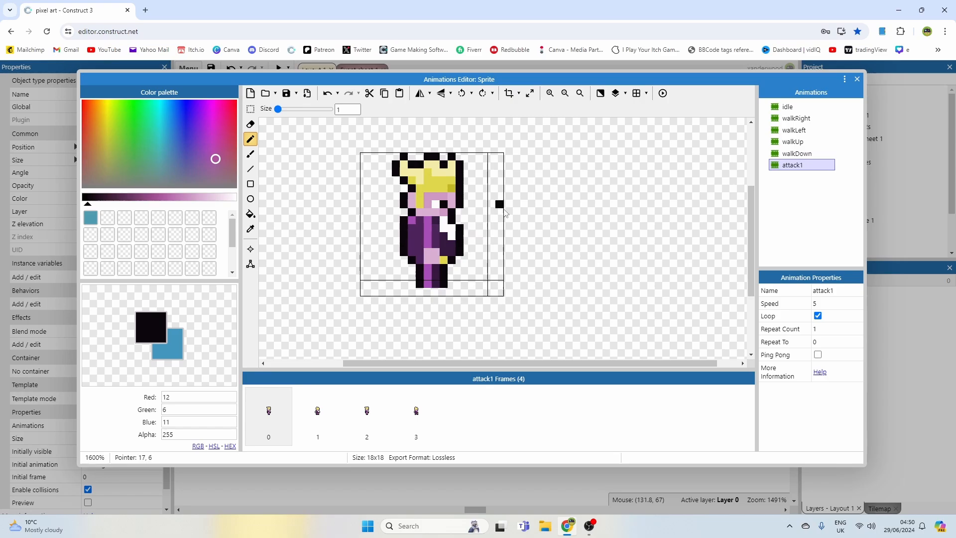
left_click(531, 93)
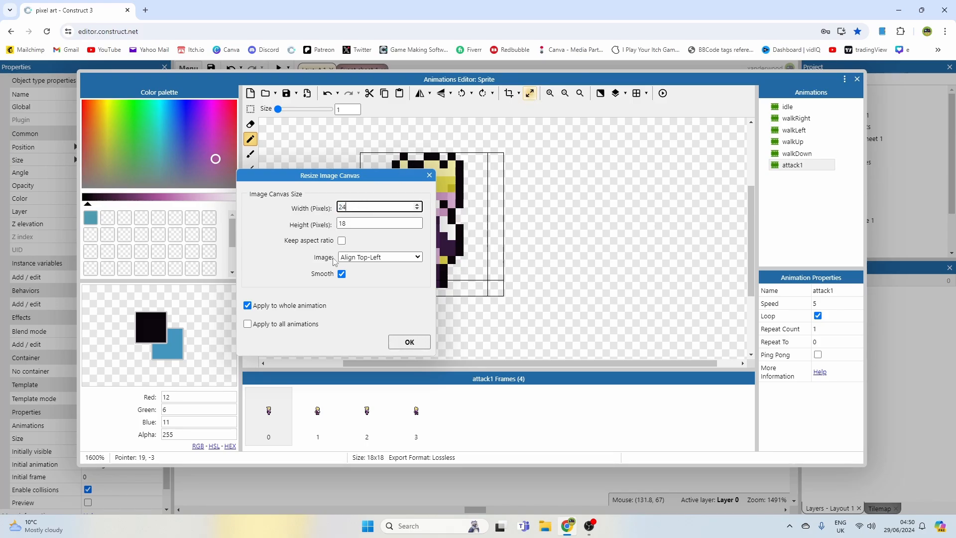
left_click(378, 257)
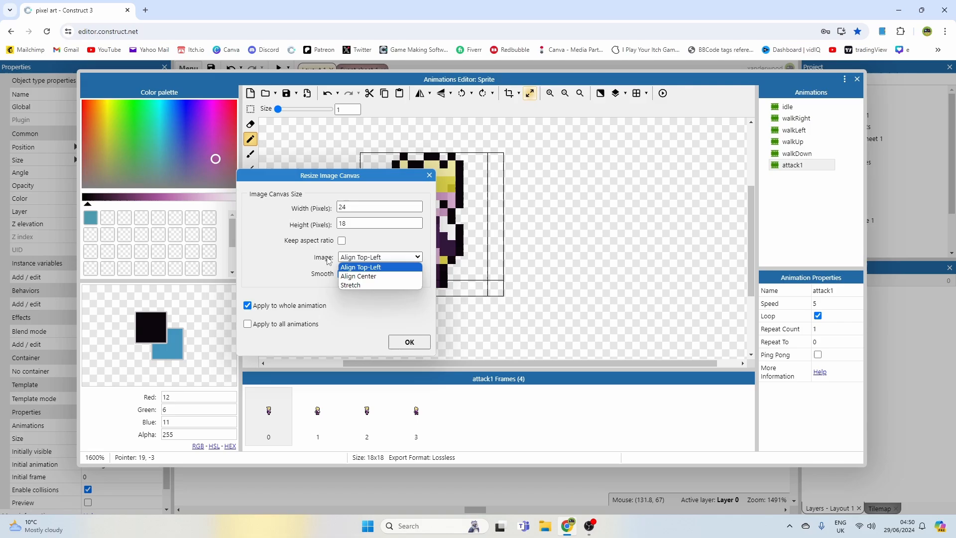
left_click(377, 268)
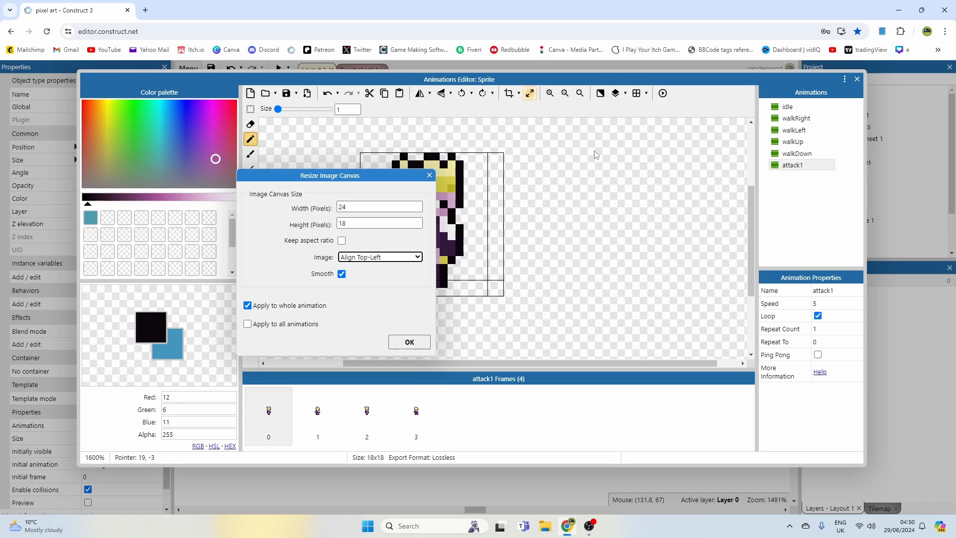
left_click(386, 257)
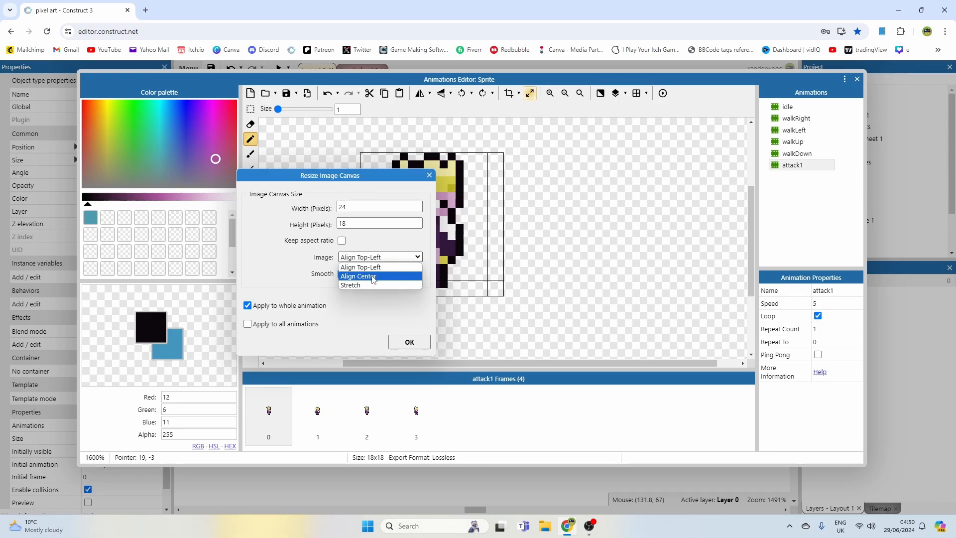
left_click(371, 268)
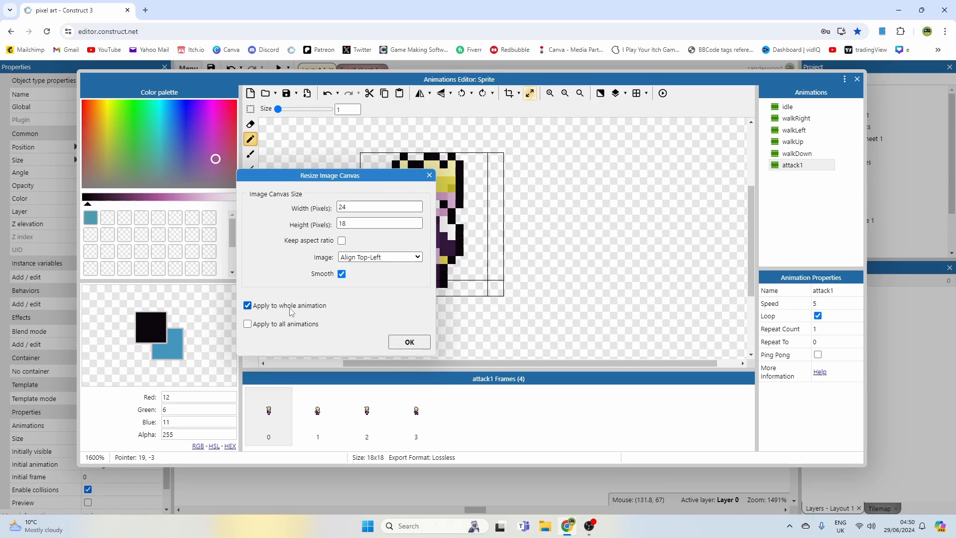
left_click(407, 341)
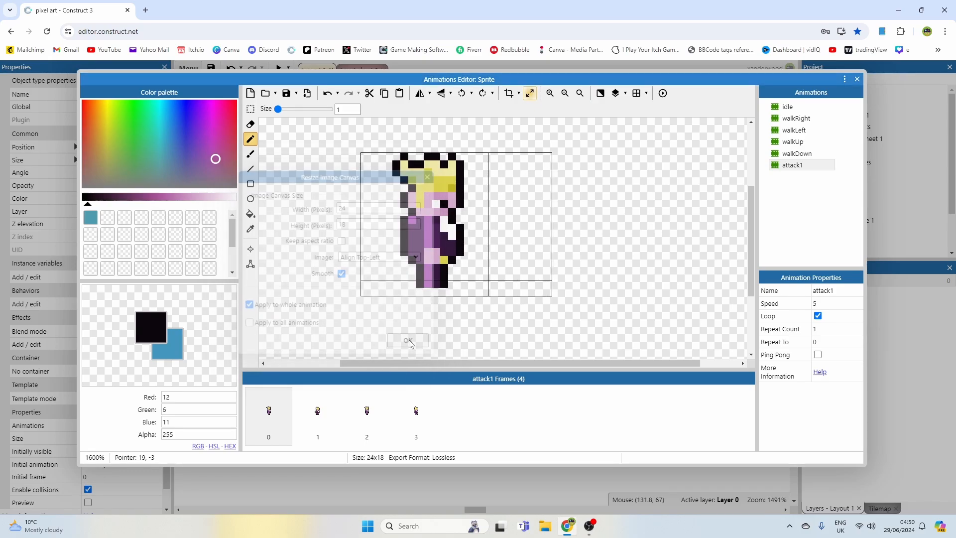
Check the attack1 frames and their origin points on the resized canvas, and compare with the walkRight animation.
left_click(352, 407)
left_click(426, 407)
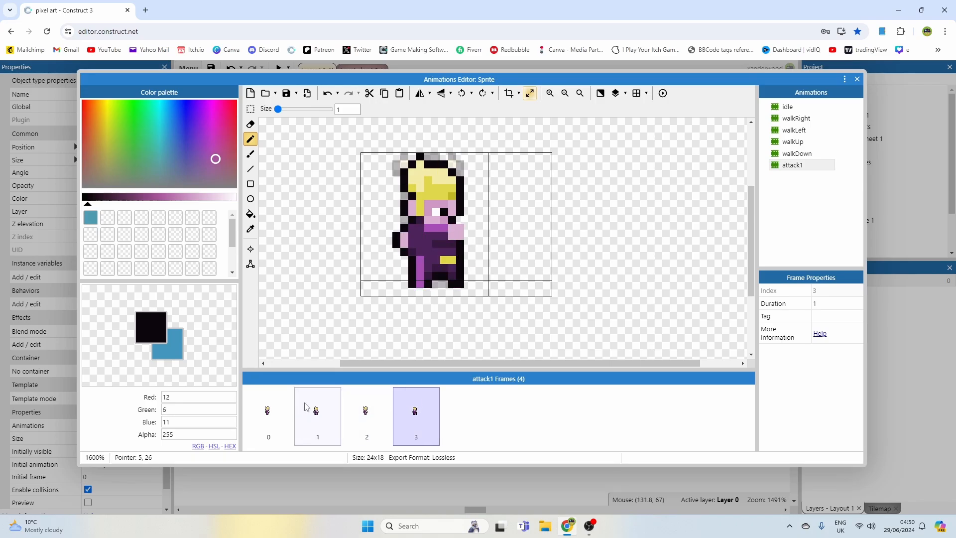
left_click(268, 413)
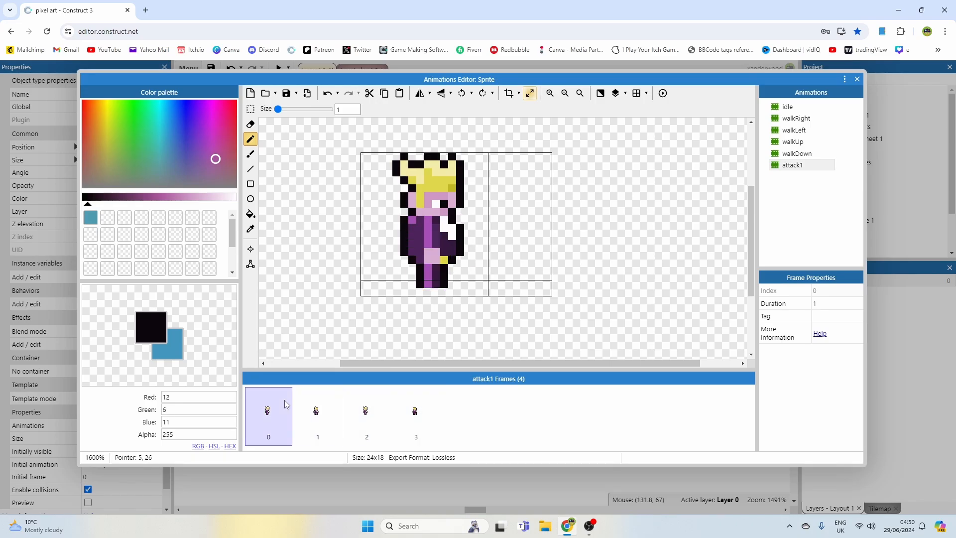
left_click(250, 249)
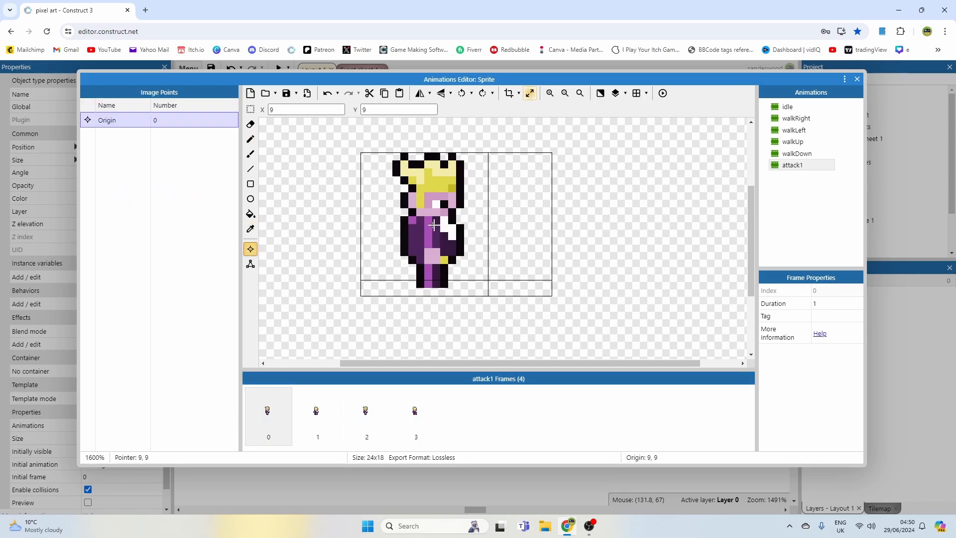
left_click(325, 402)
left_click(370, 402)
left_click(414, 403)
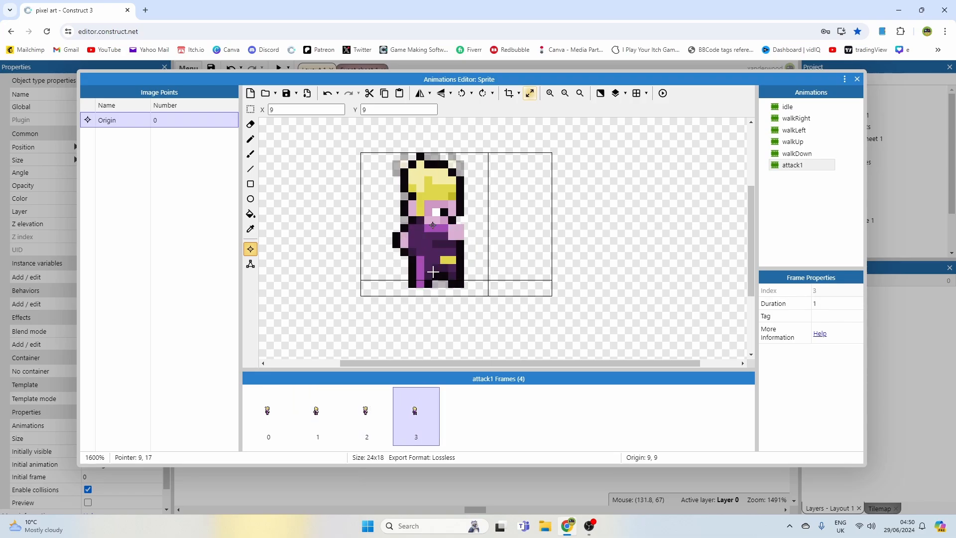
left_click(797, 118)
left_click(789, 166)
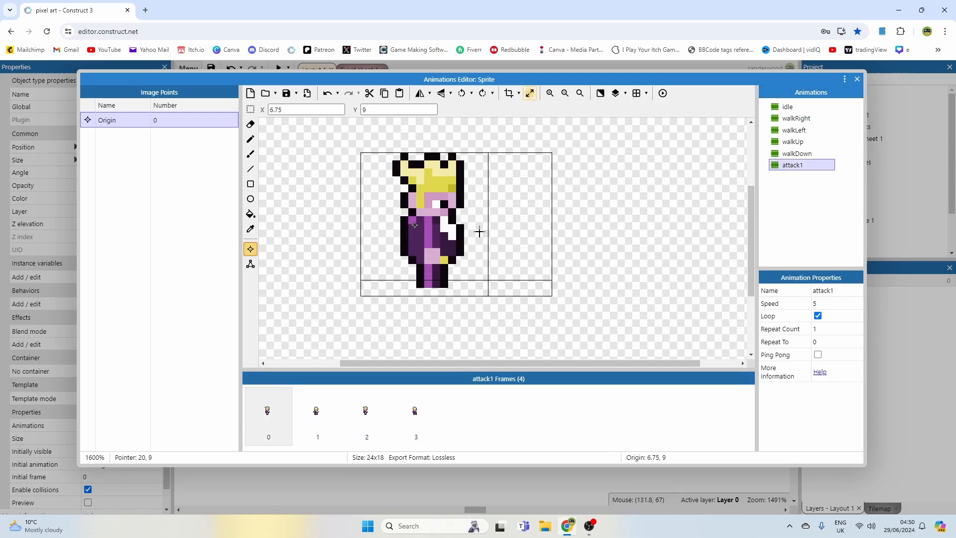
Delete frames 1 to 3 of attack1 and duplicate frame 0.
left_click(326, 412)
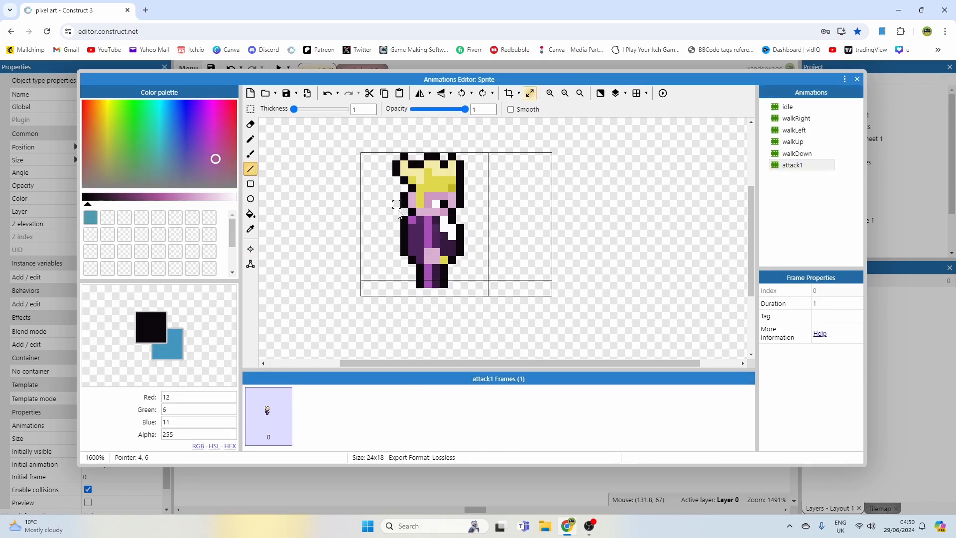
left_click(407, 227)
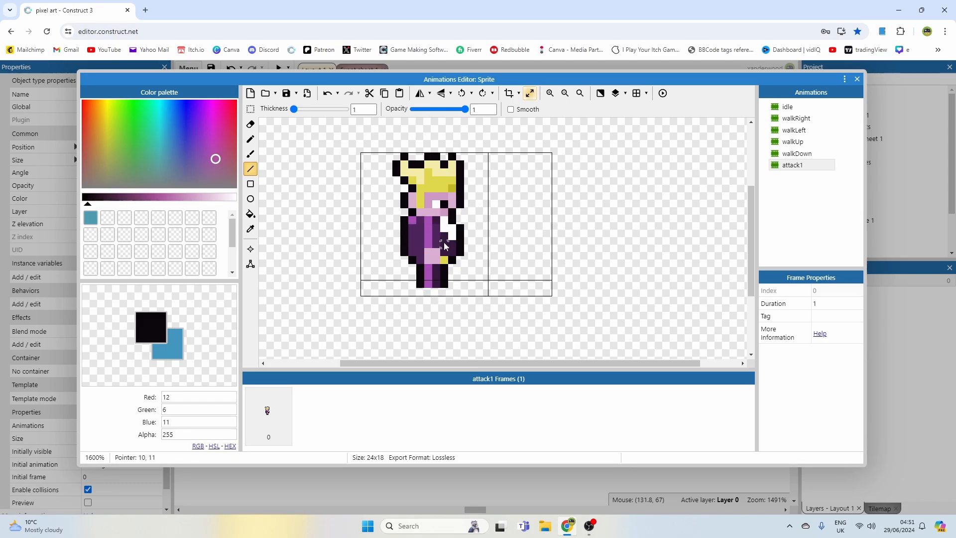
left_click(266, 408)
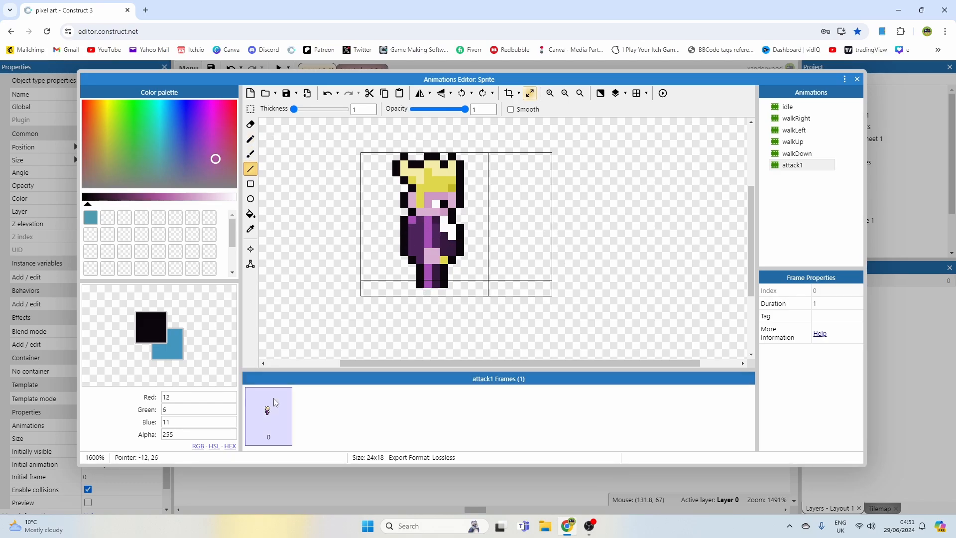
right_click(273, 399)
left_click(297, 405)
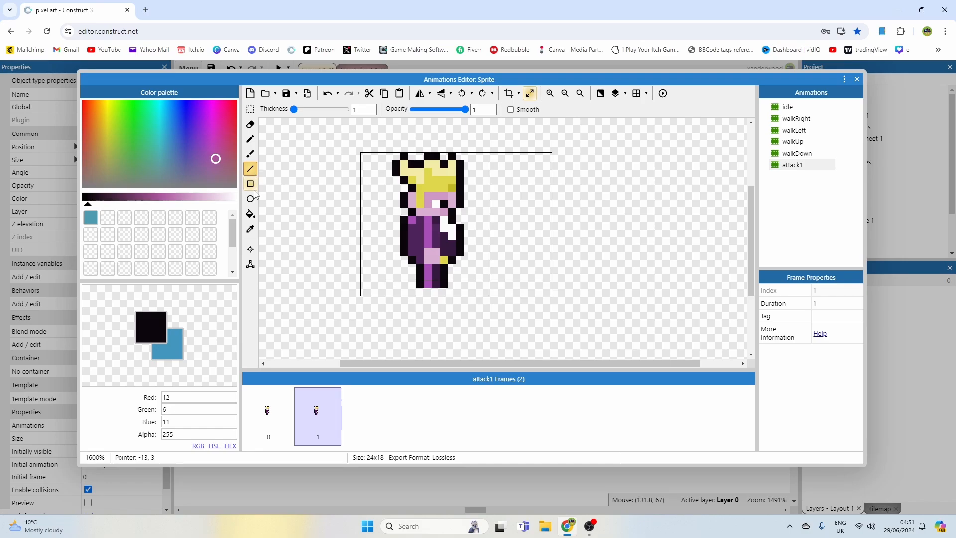
In frame 1, paint over the hand at the character's waist with the robe's magenta stripe and adjoining purple.
left_click(250, 139)
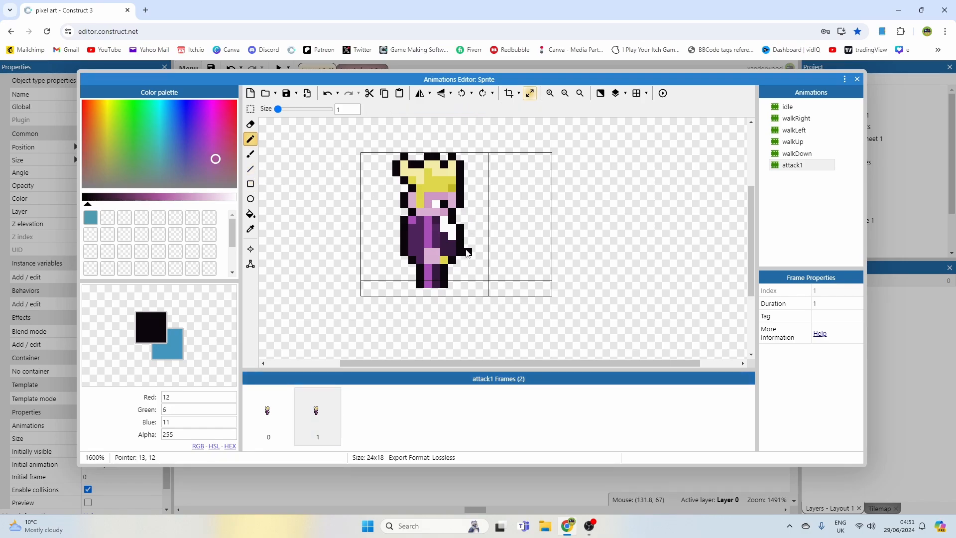
scroll(465, 252, "up", 1)
left_click(393, 240)
left_click(394, 235, "ctrl")
left_click_drag(393, 253, 393, 264)
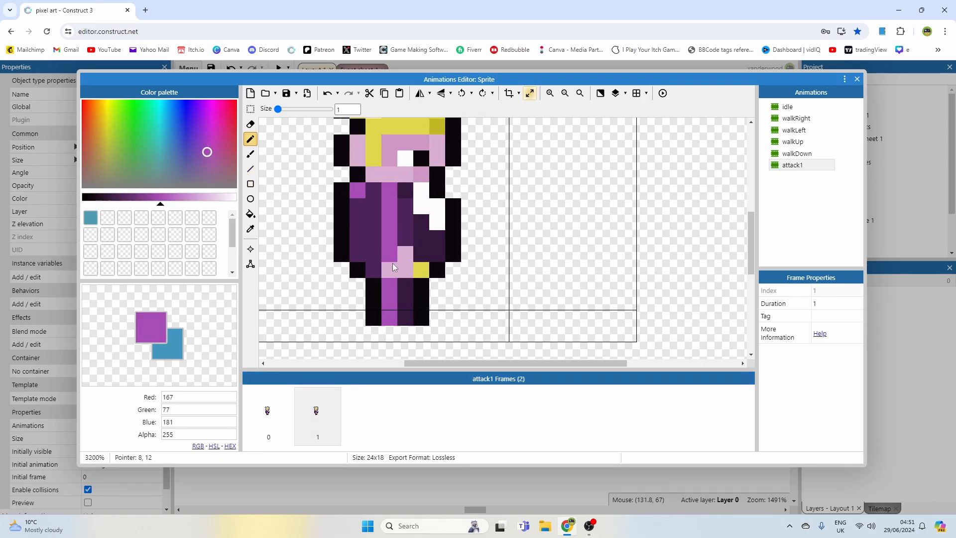
left_click(402, 240, "ctrl")
scroll(416, 239, "down", 1)
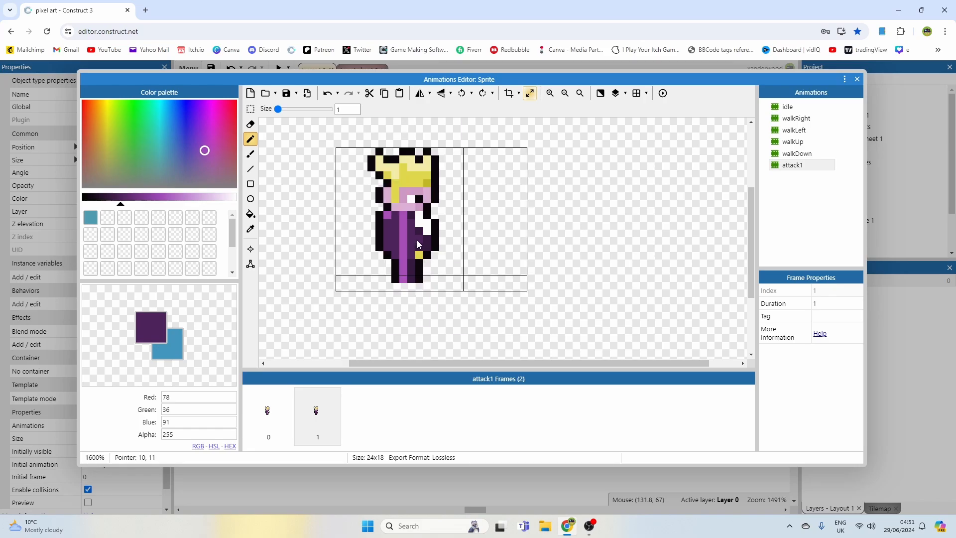
Paint a two-by-two hand in the light pink skin colour, extended in front of the robe in frame 1.
left_click(412, 207, "ctrl")
scroll(422, 229, "up", 1)
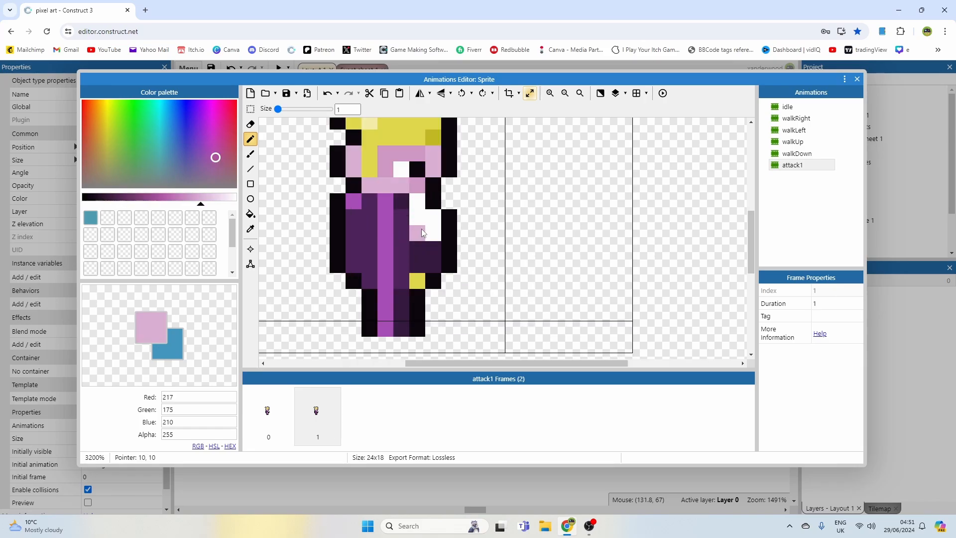
scroll(422, 232, "down", 1)
scroll(435, 237, "up", 1)
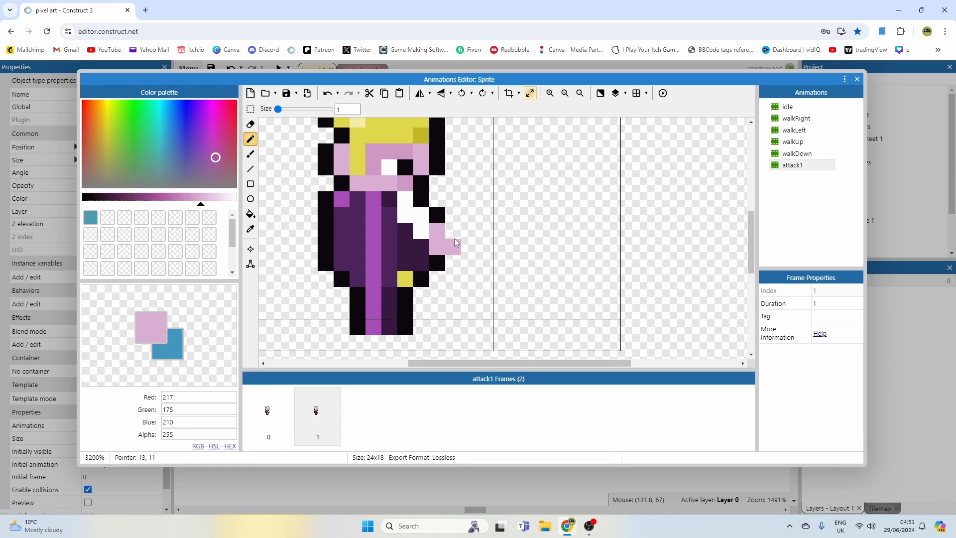
scroll(500, 214, "down", 1)
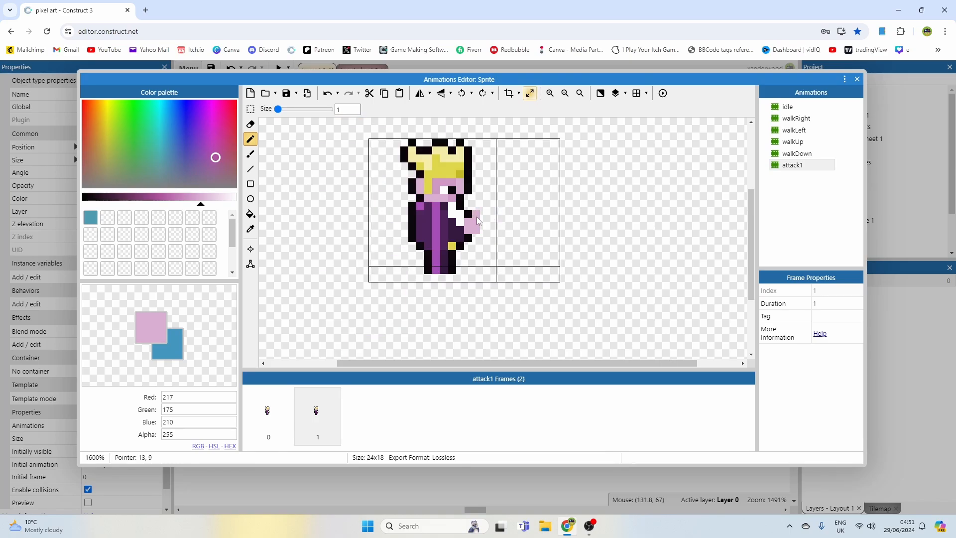
scroll(477, 219, "up", 1)
Paint dark purple over the lower white sleeve pixels and the yellow buckle to shape the raised arm.
left_click(444, 230, "ctrl")
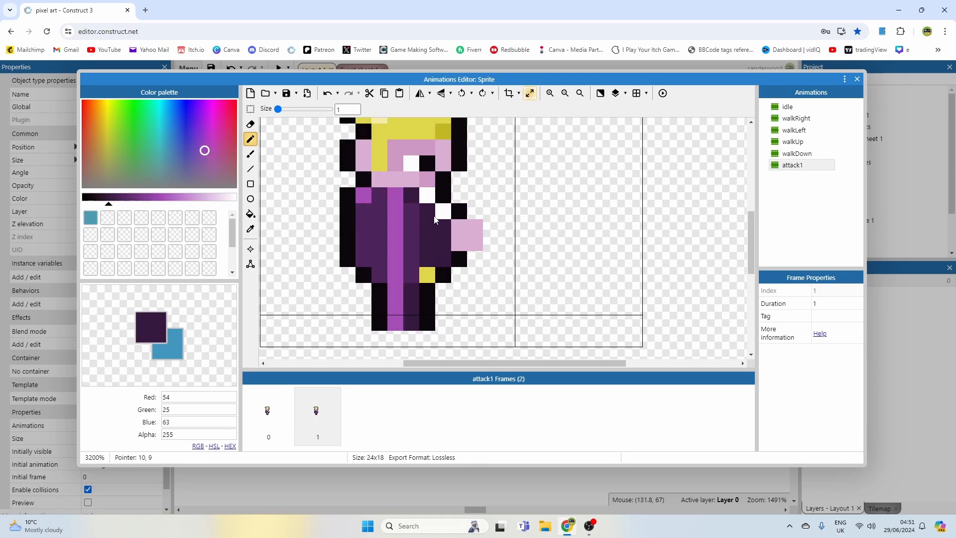
scroll(463, 229, "down", 1)
scroll(476, 244, "up", 1)
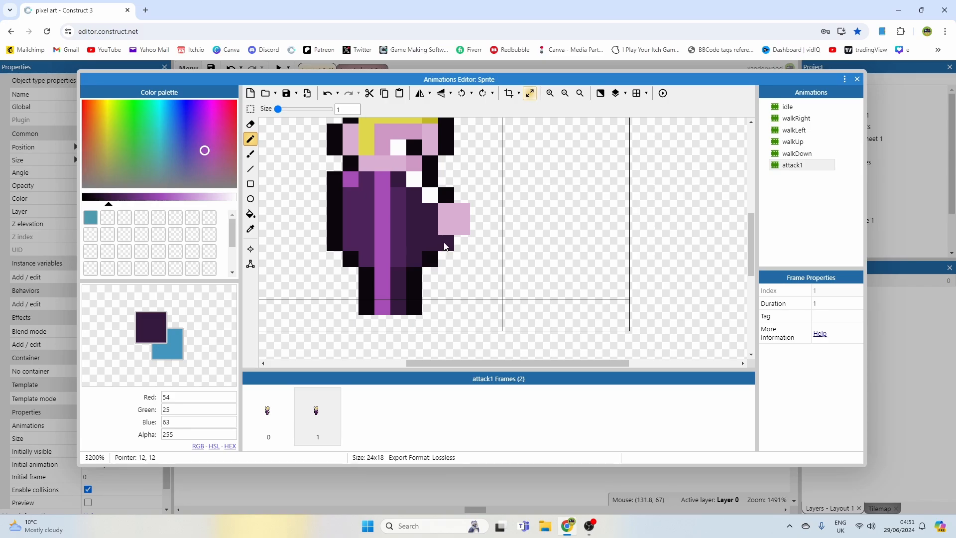
Outline the extended arm and hand in black, and clear the old outline pixel beneath the arm.
left_click(444, 242, "ctrl")
left_click(431, 240)
left_click(444, 259, "ctrl")
left_click(427, 244, "ctrl")
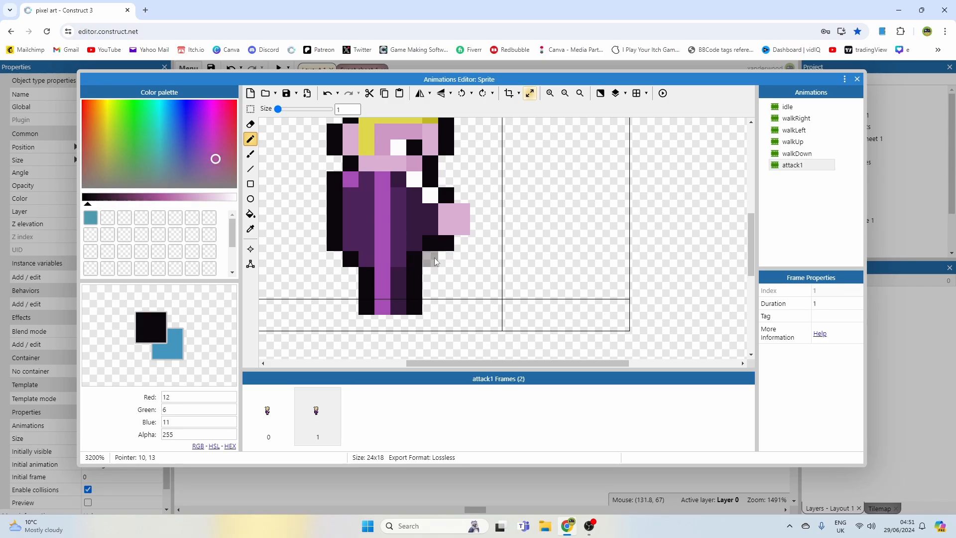
scroll(463, 257, "down", 1)
left_click(463, 226)
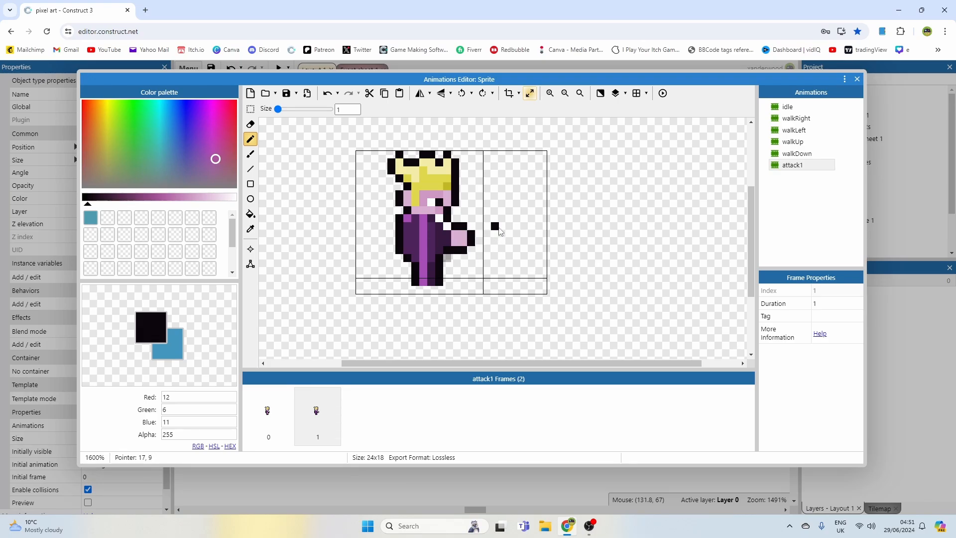
Select the character's head in frame 1 and shift it one pixel left.
left_click(250, 109)
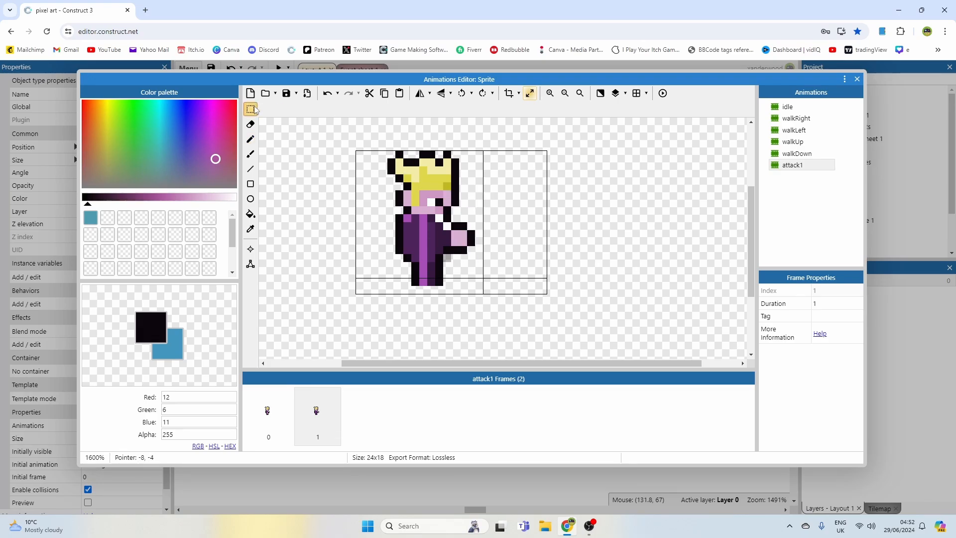
mouse_move(382, 152)
left_mouse_down()
mouse_move(435, 180)
mouse_move(462, 211)
mouse_move(444, 198)
left_mouse_up()
left_click(478, 197)
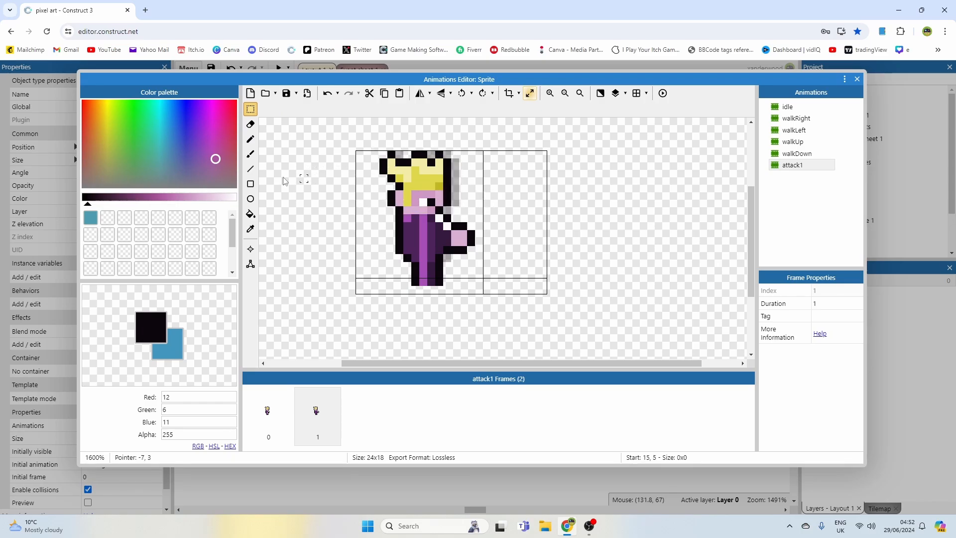
Draw a 9 px horizontal black line from the hand to the canvas's right edge, and compare frames 0 and 1.
left_click(250, 168)
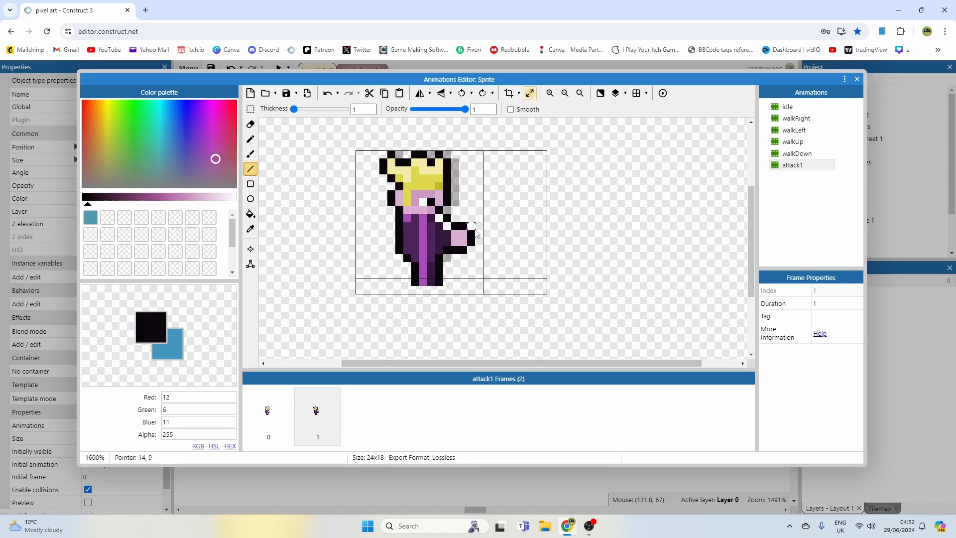
left_click_drag(474, 230, 542, 232)
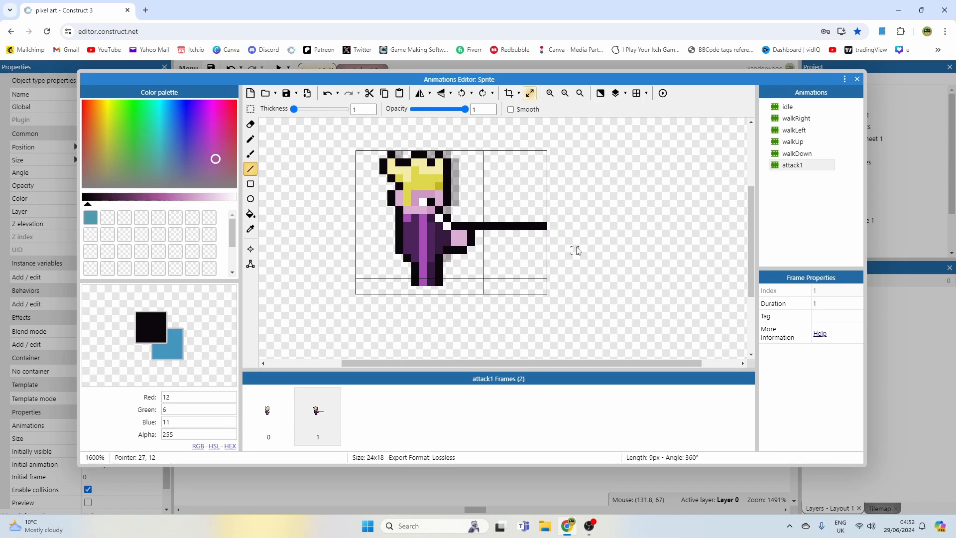
left_click(314, 406)
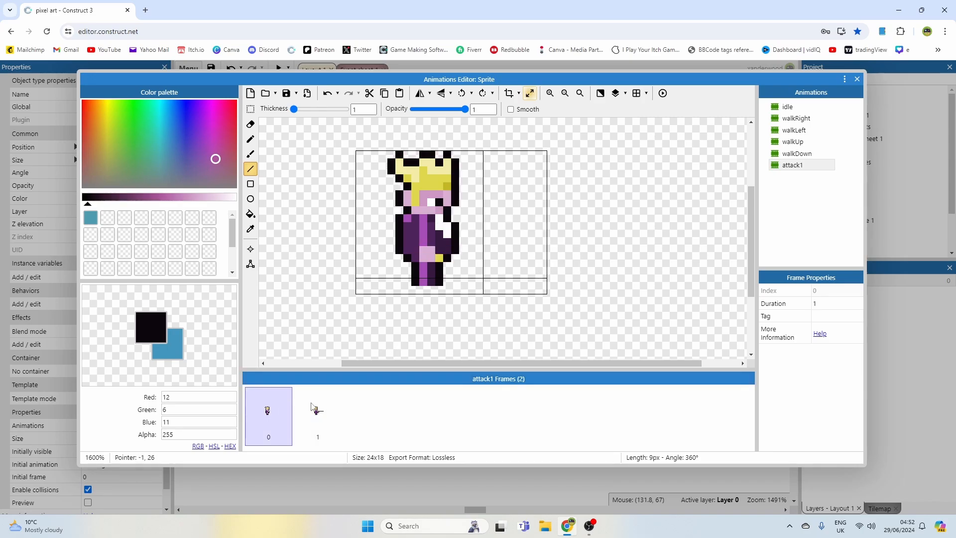
Paint two skin-coloured pixels over the hand end of the black line and outline them in black.
left_click(251, 139)
left_click(480, 219)
scroll(474, 231, "up", 1, "ctrl")
left_click(437, 254, "ctrl")
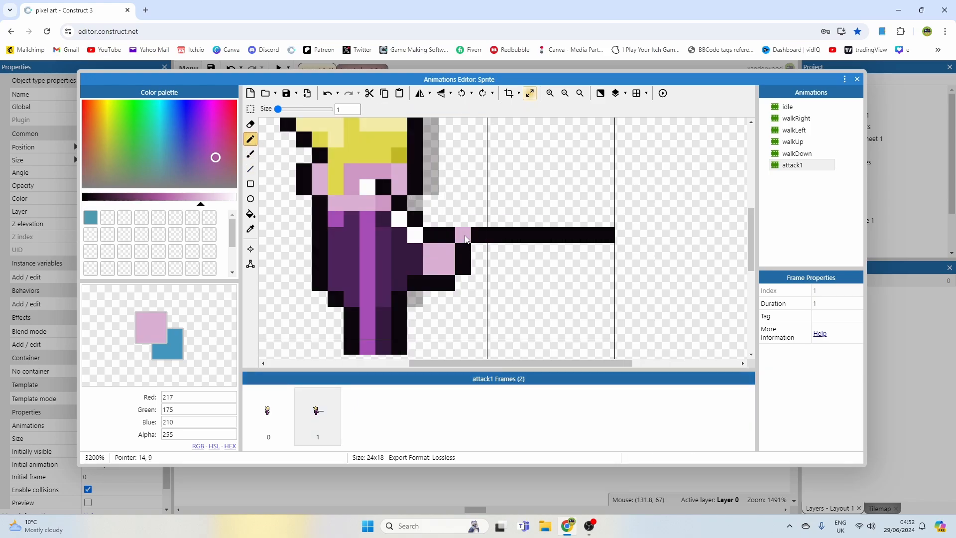
left_click(494, 234, "ctrl")
left_click_drag(477, 224, 468, 225)
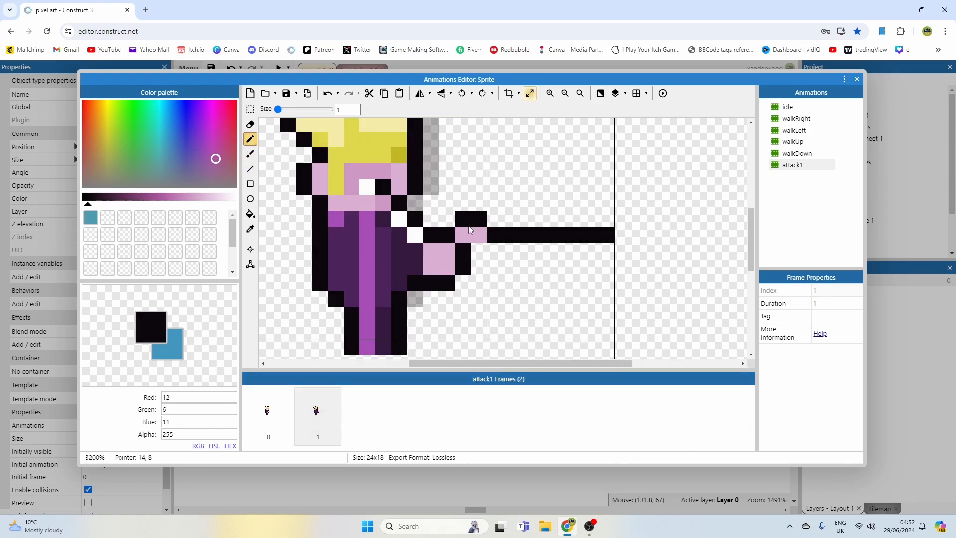
scroll(538, 270, "down", 1, "ctrl")
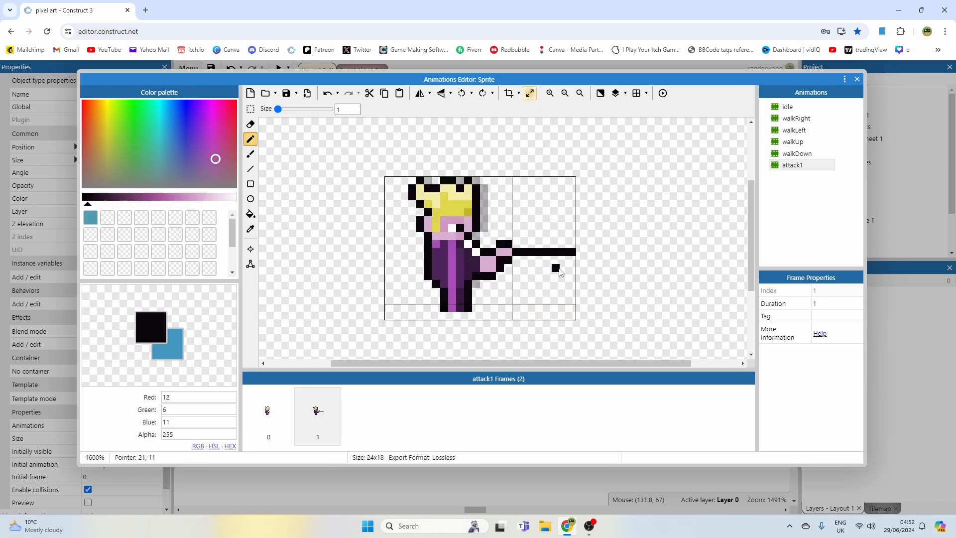
Duplicate frame 0 of the attack1 animation to add a frame between the idle pose and the extended-arm pose.
scroll(548, 266, "up", 1, "ctrl")
scroll(547, 268, "down", 1, "ctrl")
right_click(274, 412)
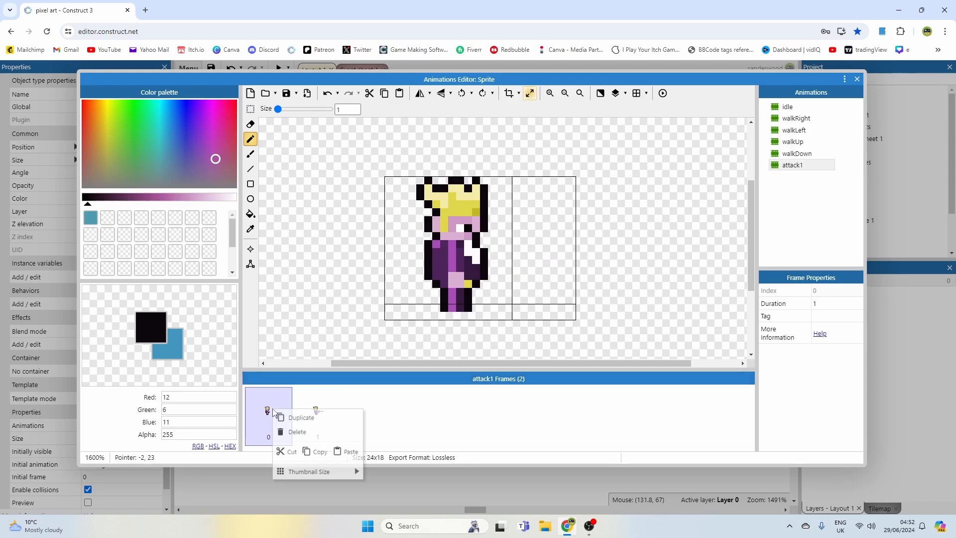
left_click(299, 418)
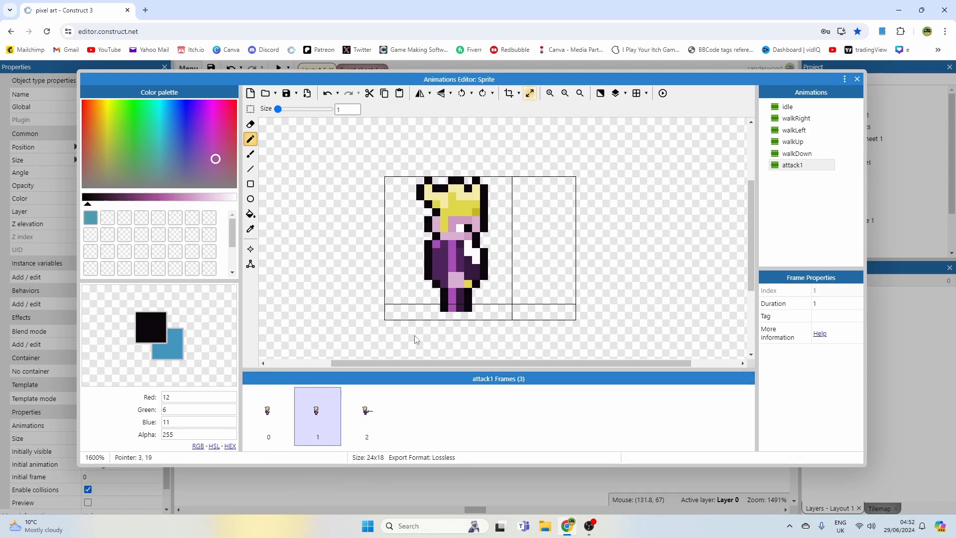
Select the whole character in frame 1 and shift it four pixels right.
left_click(250, 110)
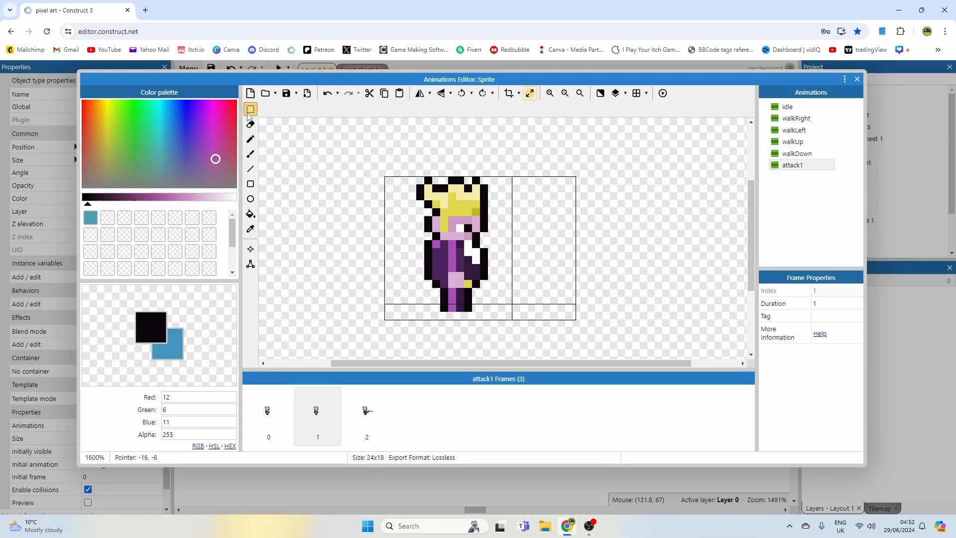
left_click_drag(379, 170, 522, 339)
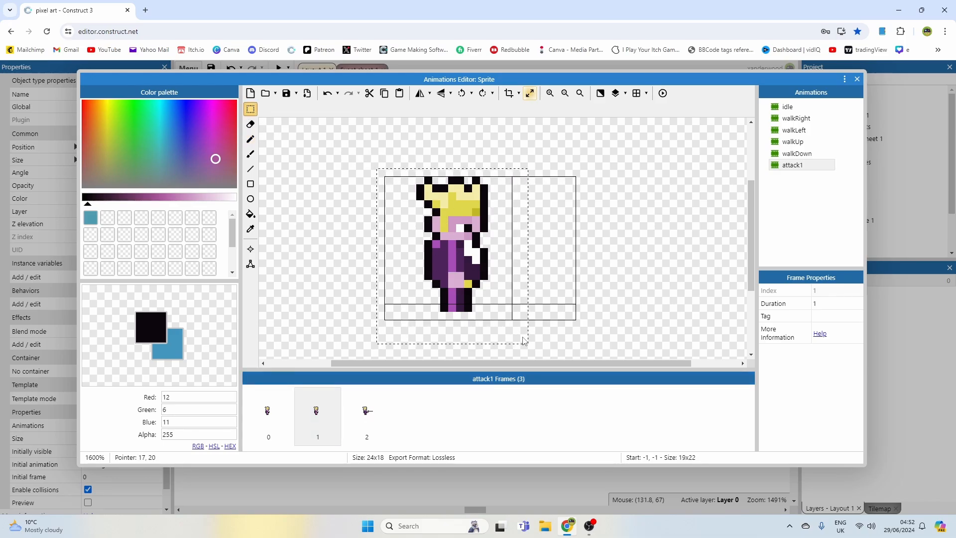
left_click_drag(453, 263, 487, 266)
left_click(616, 255)
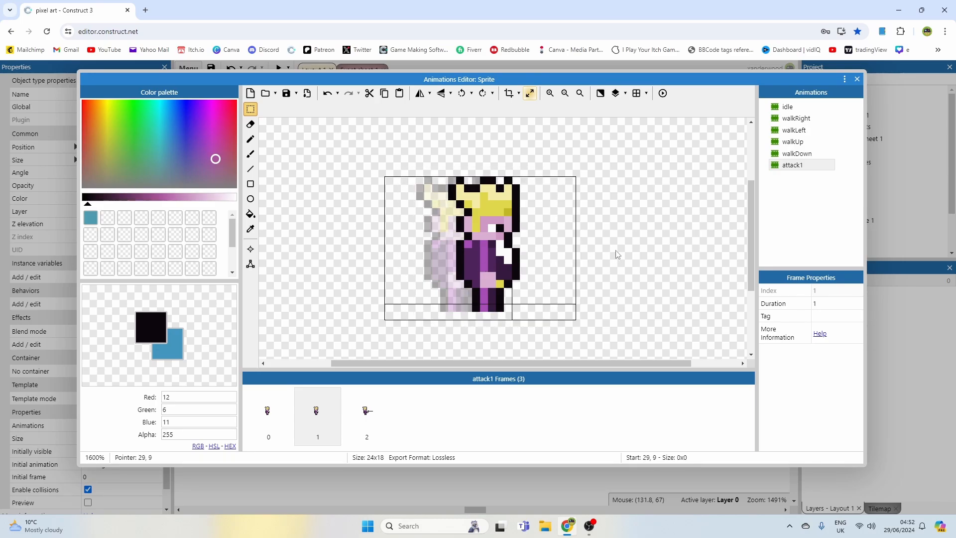
Set the origin of frame 1 to 13, 9 on the character's chest and check it against the origin in frame 0.
left_click(251, 249)
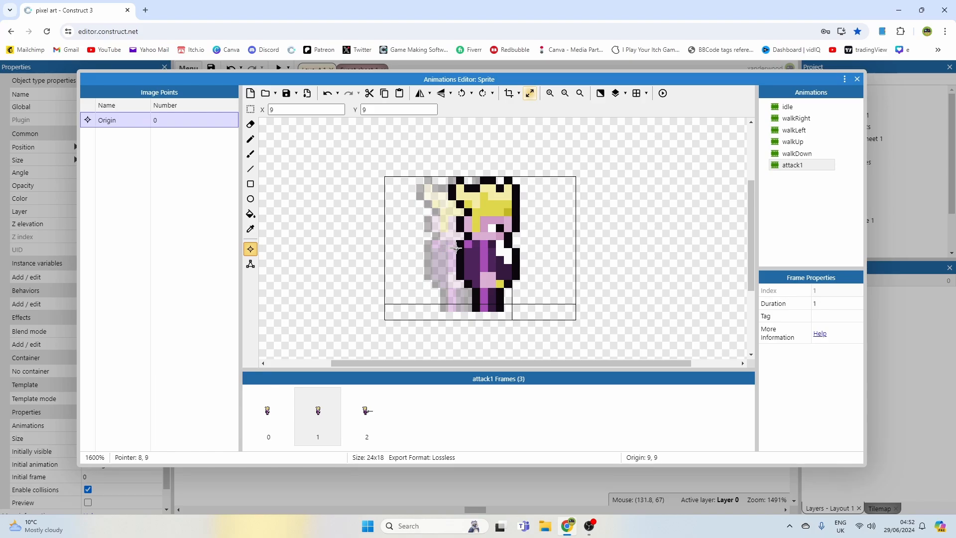
left_click(489, 248)
scroll(488, 251, "up", 2, "ctrl")
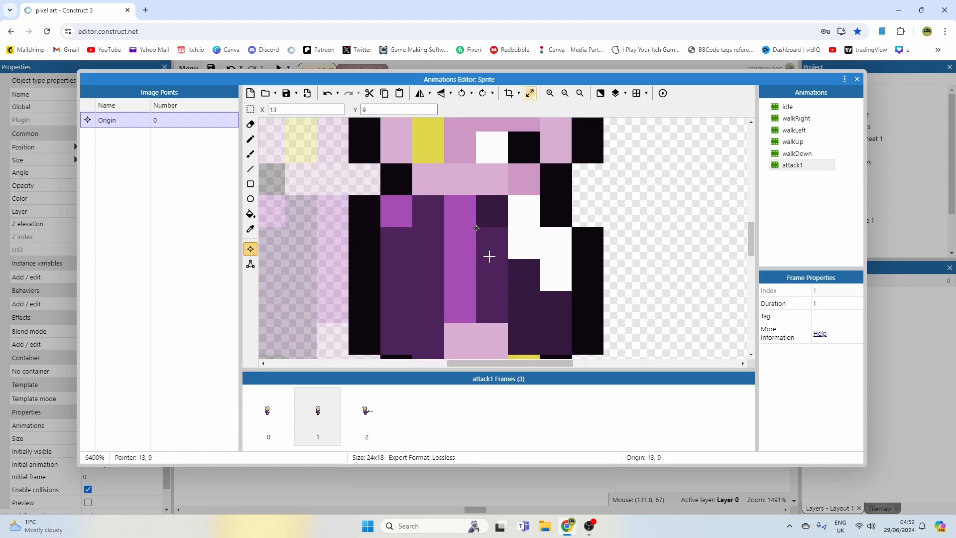
scroll(478, 219, "down", 2, "ctrl")
left_click(265, 413)
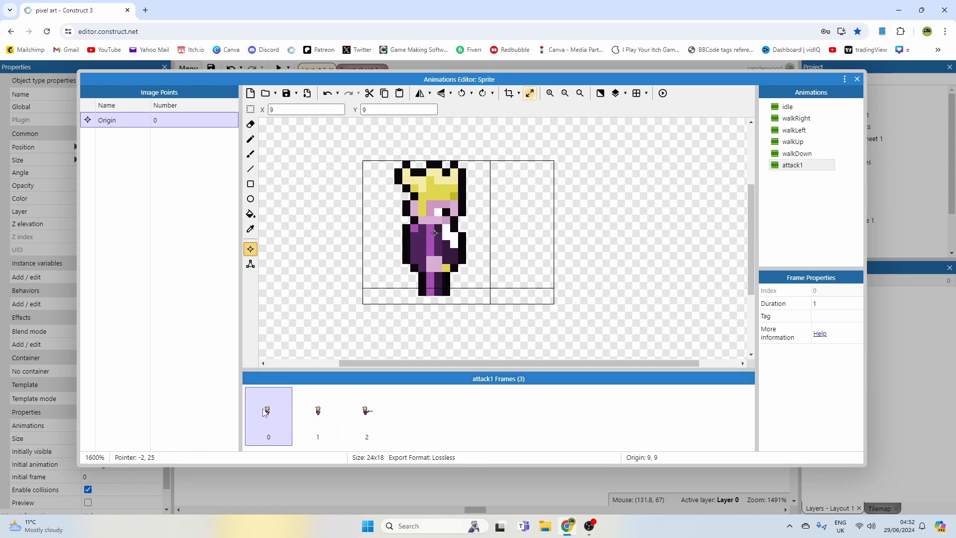
scroll(437, 238, "up", 1, "ctrl")
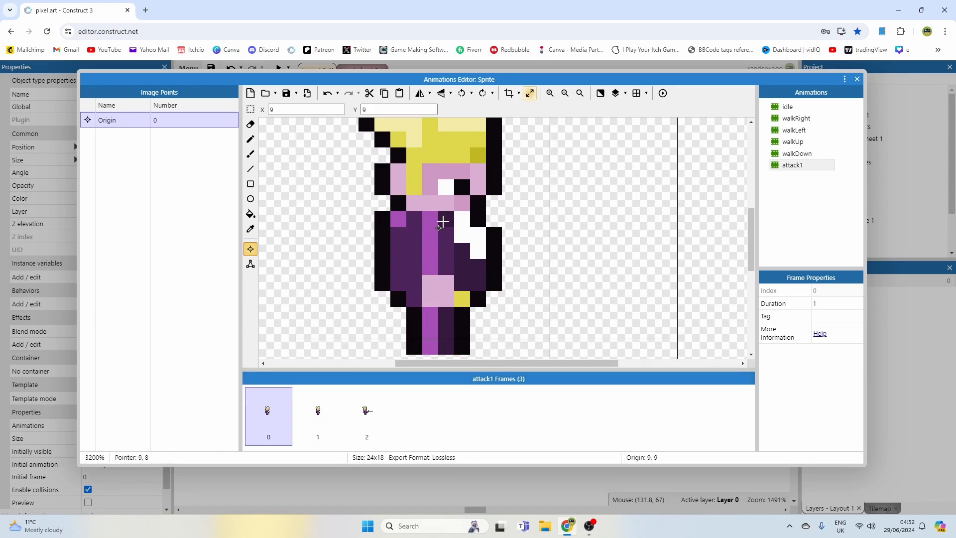
scroll(443, 221, "down", 1, "ctrl")
left_click(319, 411)
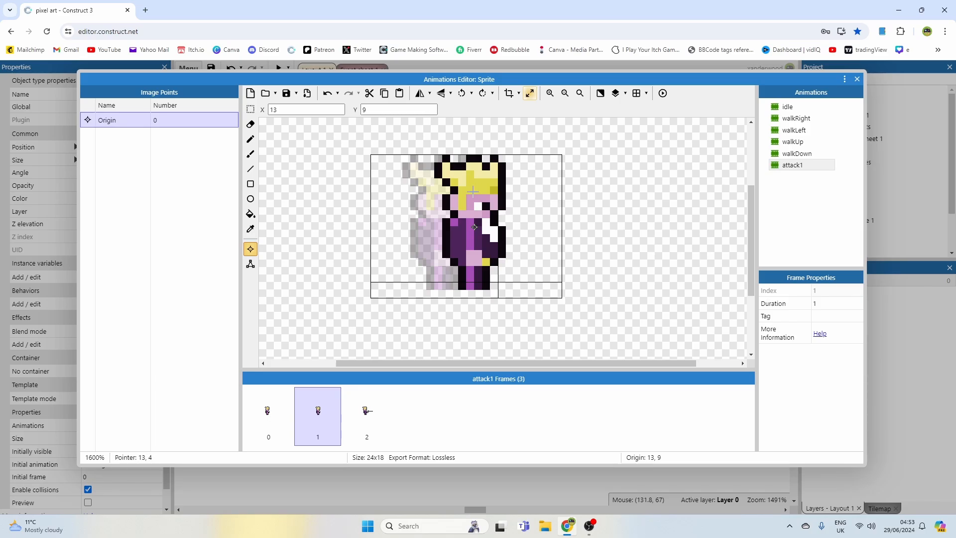
Repaint the old hand in frame 1 with the clothing colours and paint a raised skin-coloured hand and arm across the chest.
left_click(250, 139)
left_click(470, 244, "alt")
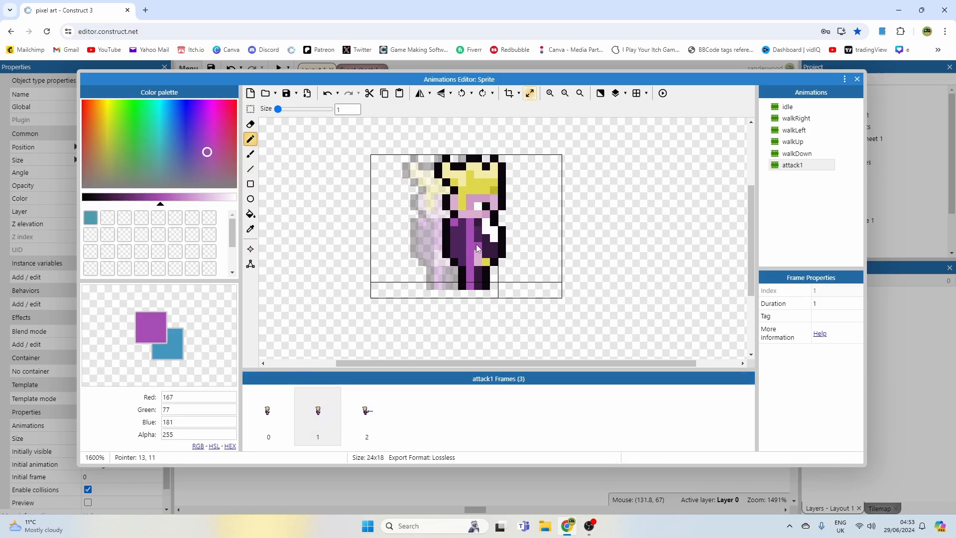
left_click(476, 244, "alt")
left_click_drag(480, 253, 481, 253)
left_click_drag(482, 254, 481, 260)
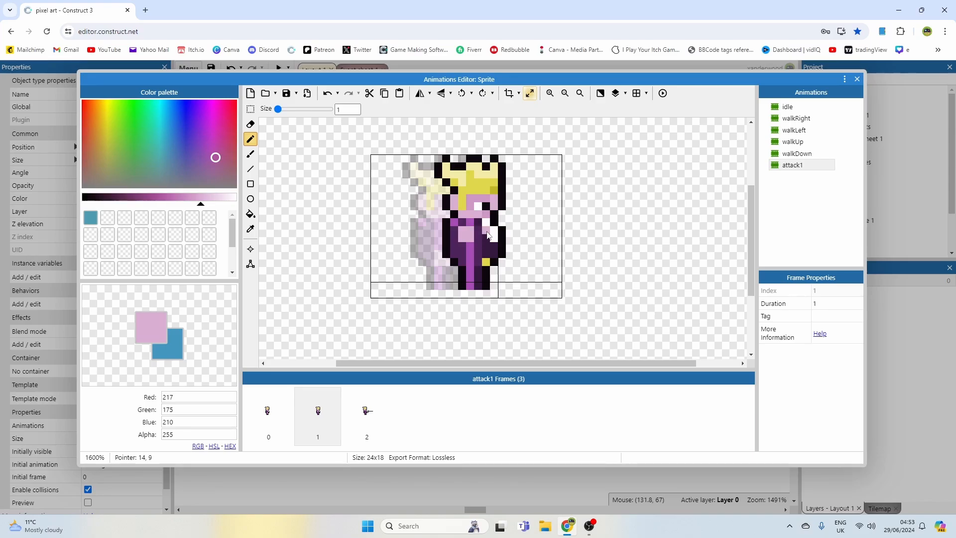
scroll(486, 234, "up", 1, "ctrl")
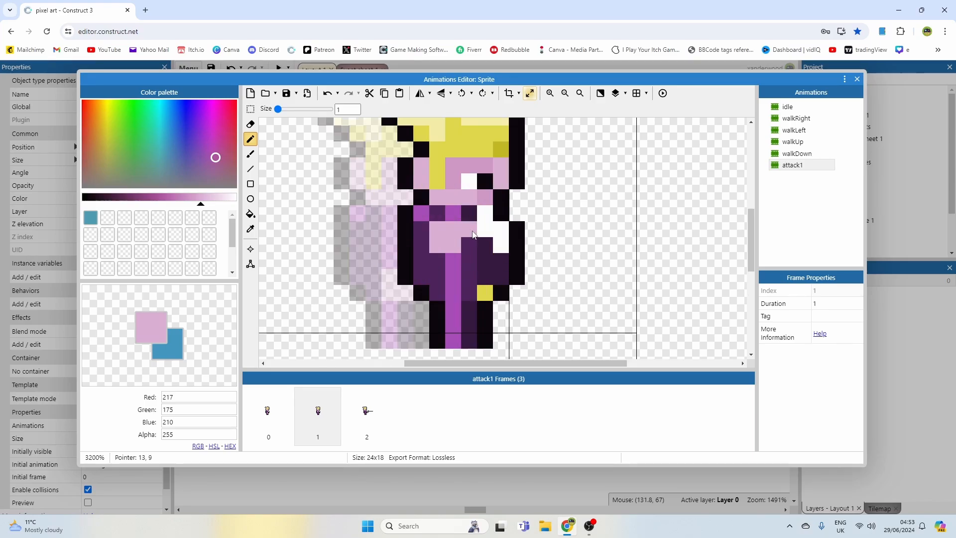
left_click_drag(473, 234, 501, 230)
scroll(451, 235, "down", 1, "ctrl")
Draw a horizontal black line about 10 px long from above the raised hand out to the left as the weapon.
left_click(251, 169)
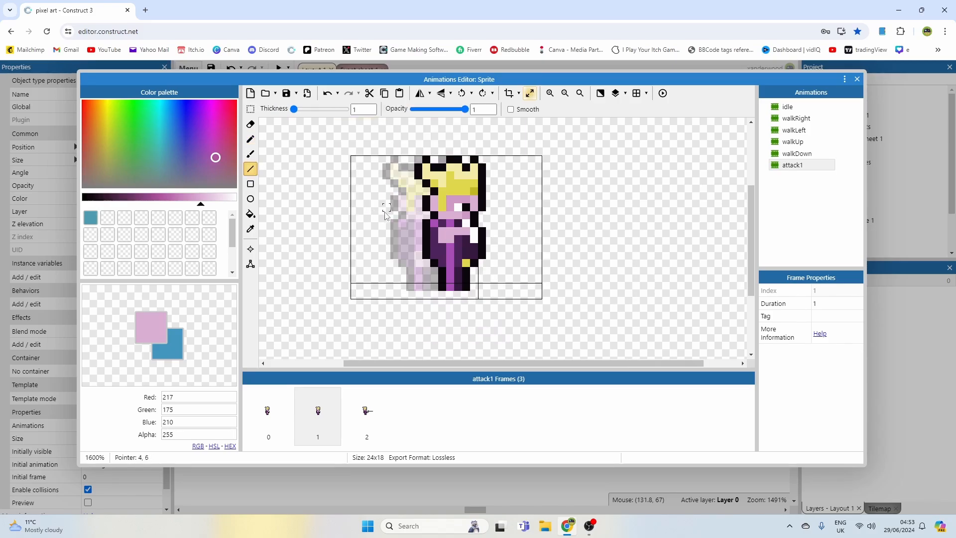
left_click(427, 233, "alt")
left_click_drag(452, 224, 369, 225)
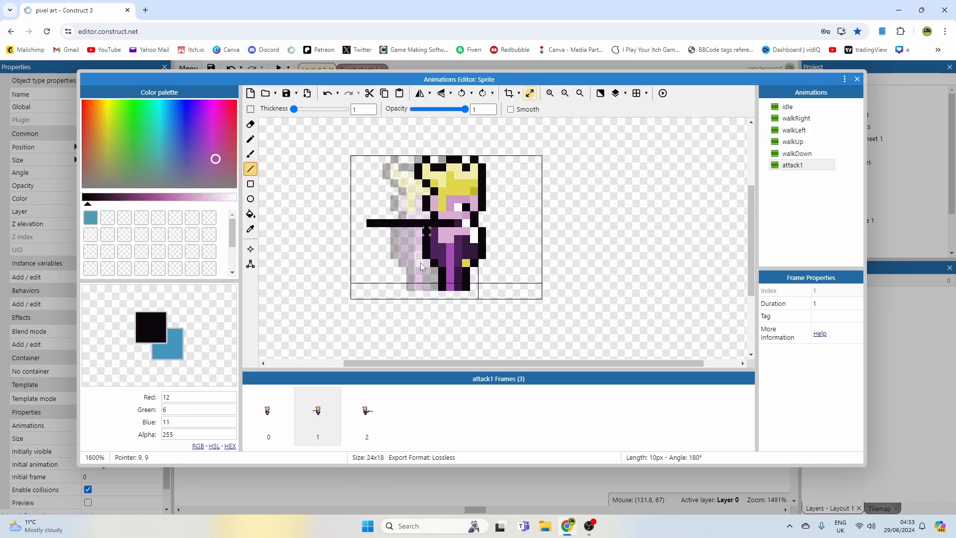
Copy the front-facing head from frame 0 of the idle animation and return to attack1.
left_click(807, 111)
left_click(250, 109)
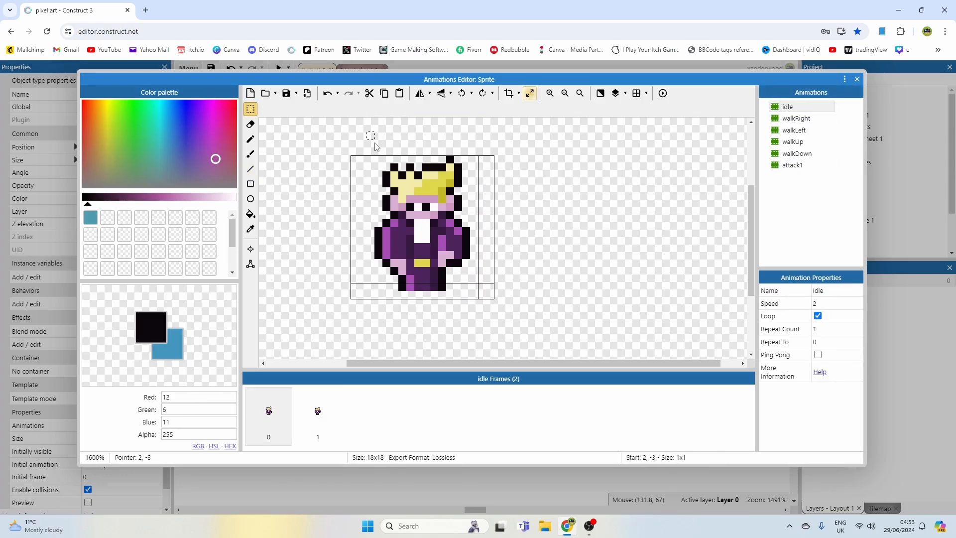
left_click_drag(371, 137, 473, 215)
left_click(793, 165)
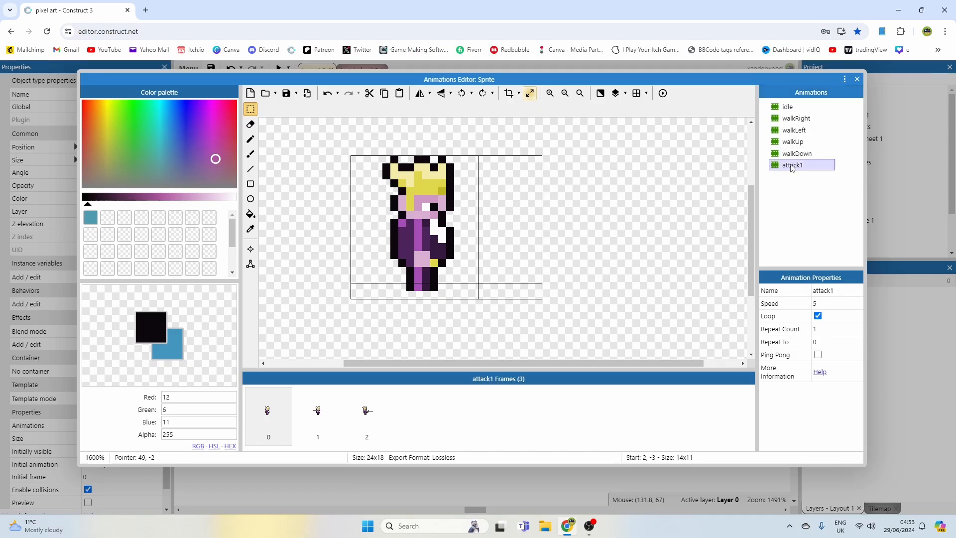
Delete the side-view head in attack1 frame 1 and place the copied front-facing head on the body.
left_click_drag(368, 157, 442, 191)
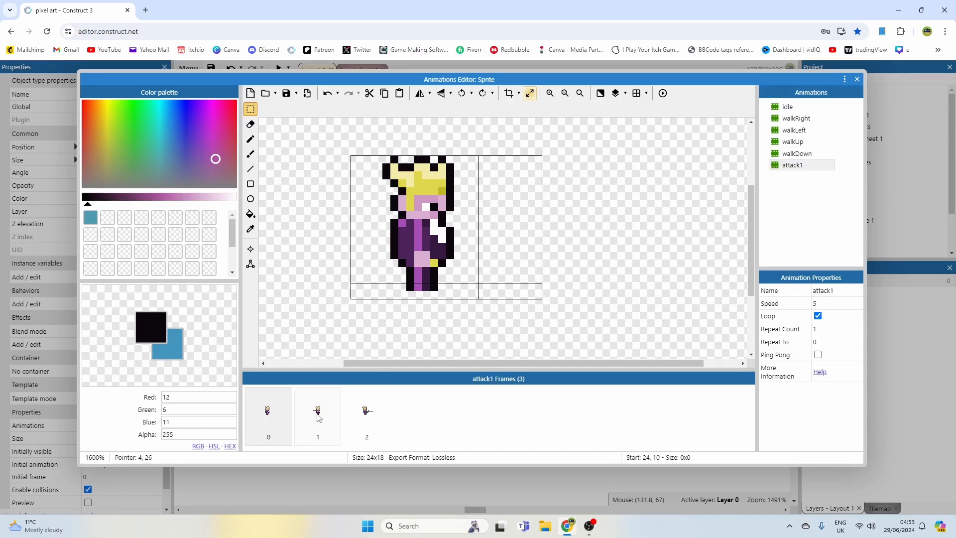
left_click(318, 414)
left_click_drag(417, 158, 505, 211)
key("Delete")
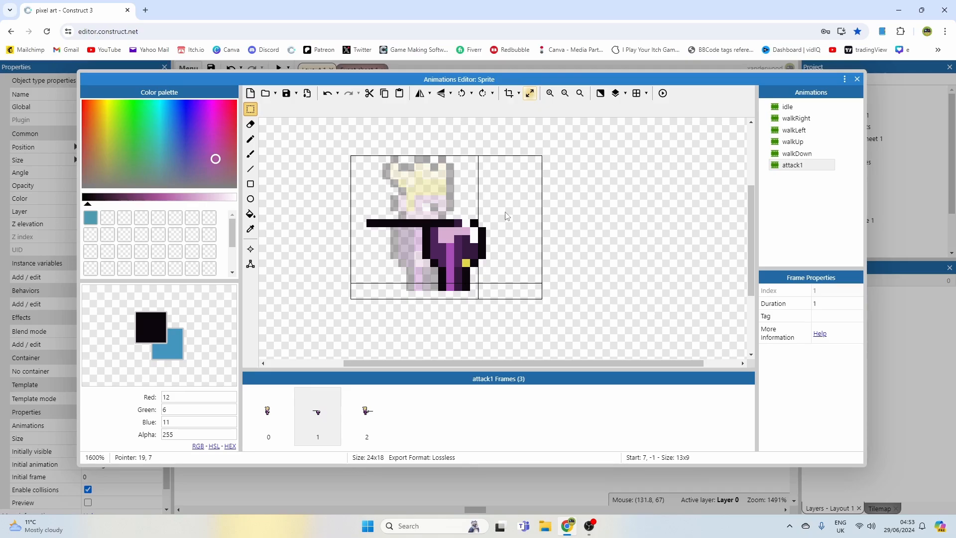
key("ctrl+v")
mouse_move(493, 238)
left_mouse_down()
mouse_move(462, 198)
mouse_move(438, 190)
left_mouse_up()
left_click(523, 247)
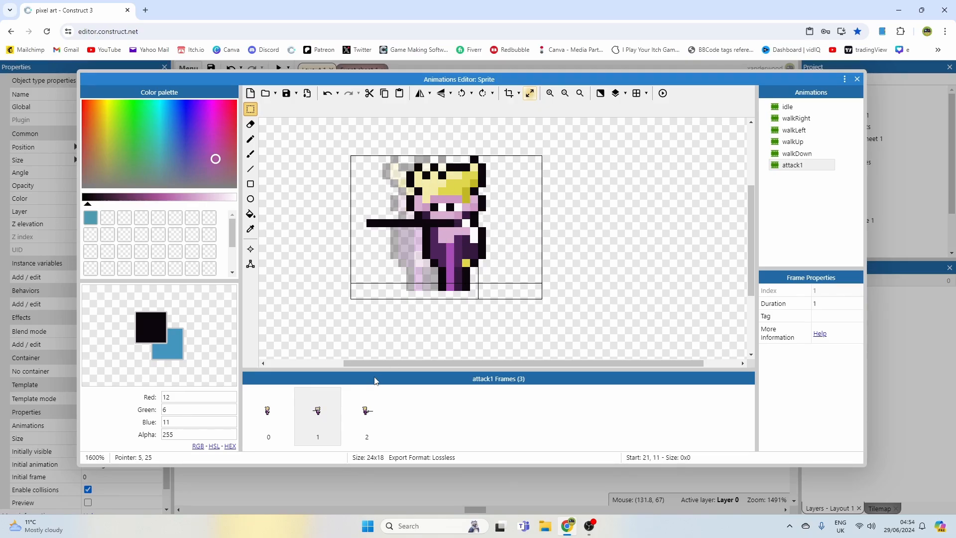
Compare attack1 frames 1 and 2 by switching back and forth between them.
left_click(368, 406)
left_click(324, 409)
left_click(384, 407)
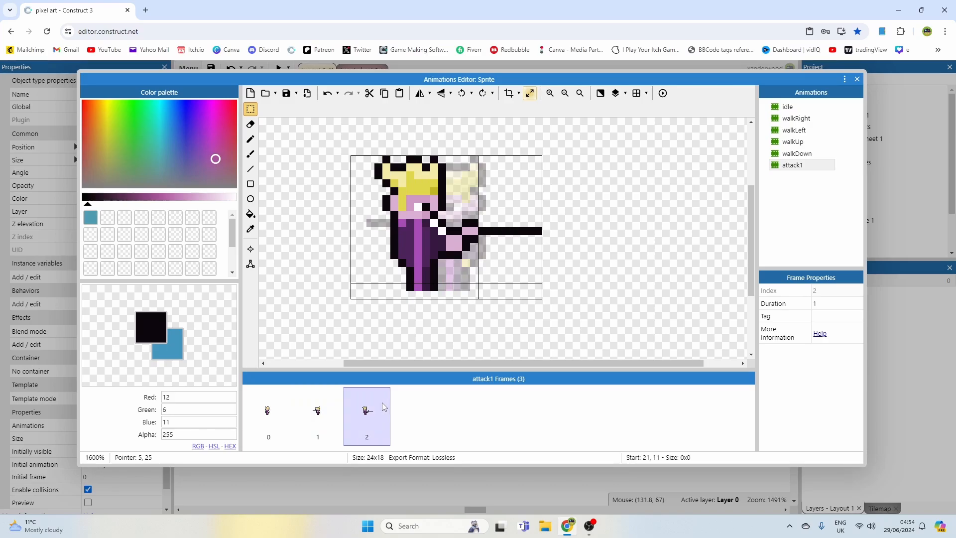
left_click(332, 407)
left_click(360, 407)
left_click(330, 407)
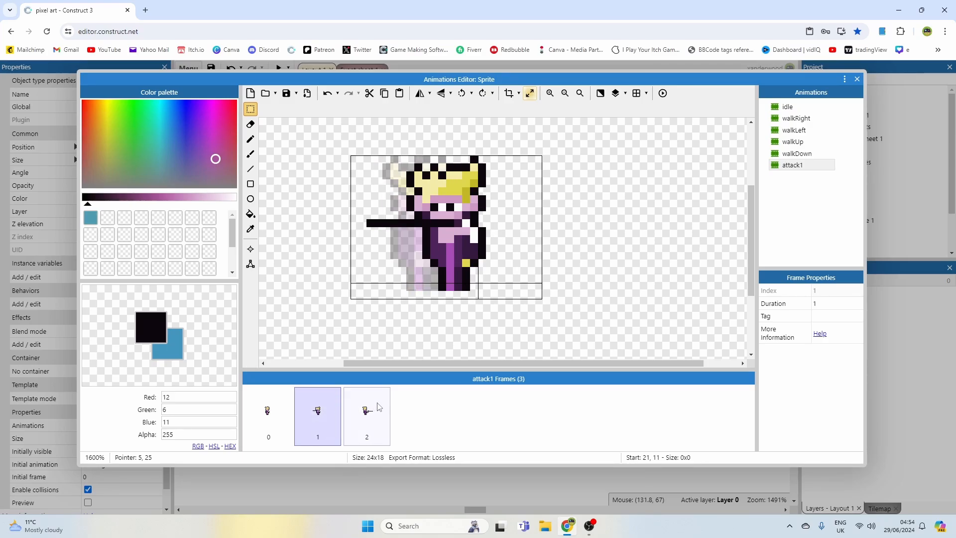
left_click(378, 406)
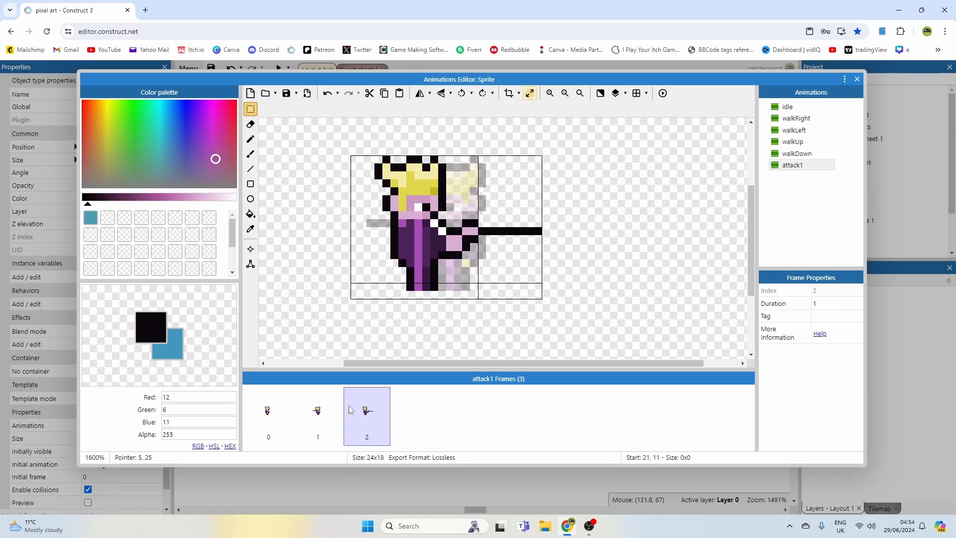
left_click(330, 408)
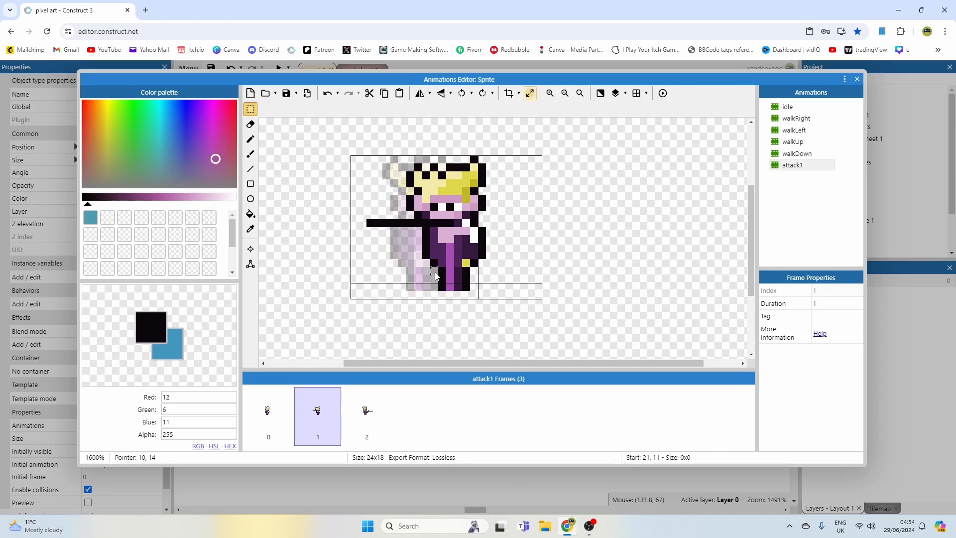
Shift the left leg in frame 1 one pixel left and erase the bottom pixels of the right leg.
left_click_drag(424, 269, 445, 298)
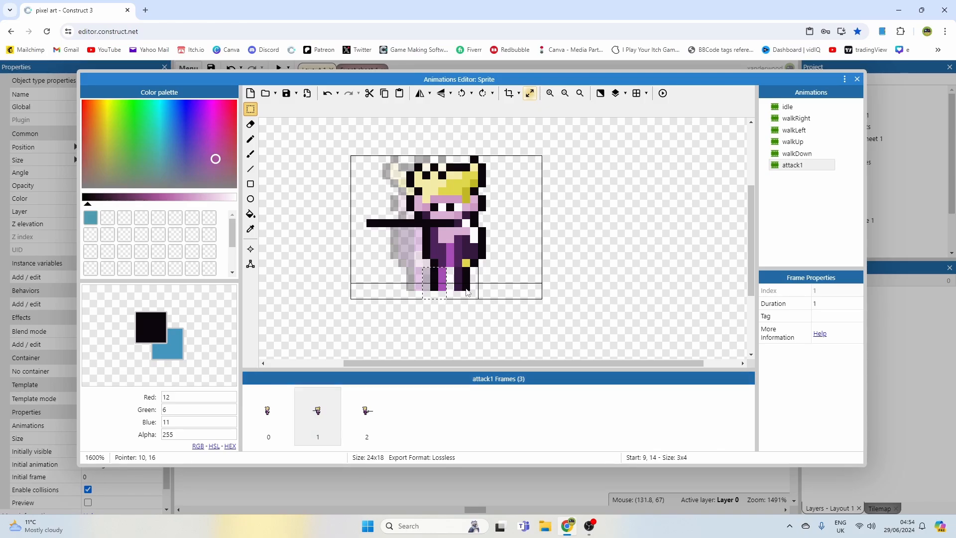
left_click(498, 290)
left_click(251, 140)
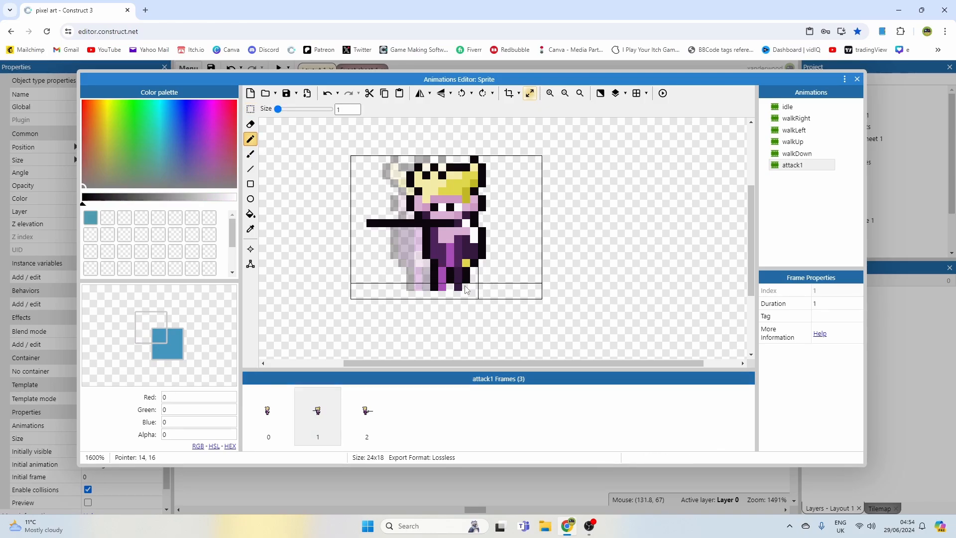
left_click_drag(466, 288, 459, 288)
Paint the two pixels between the legs dark purple and compare the pose with frame 2.
scroll(461, 277, "up", 1, "ctrl")
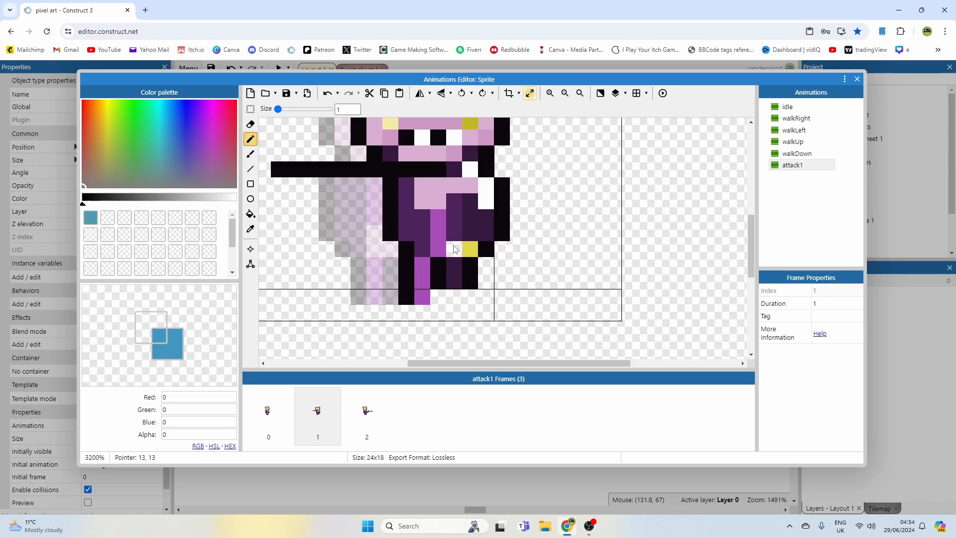
left_click(456, 249, "alt")
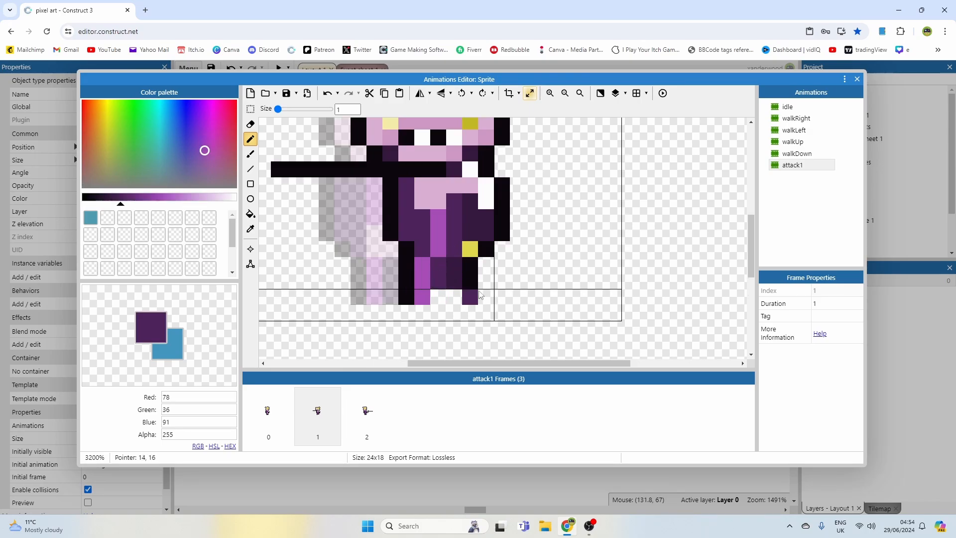
scroll(475, 296, "down", 1, "ctrl")
left_click(381, 407)
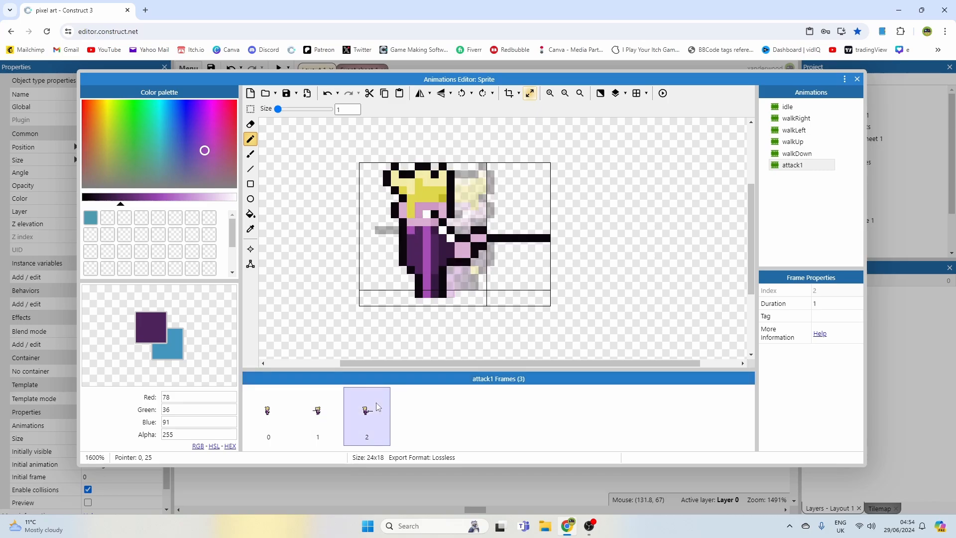
left_click(333, 407)
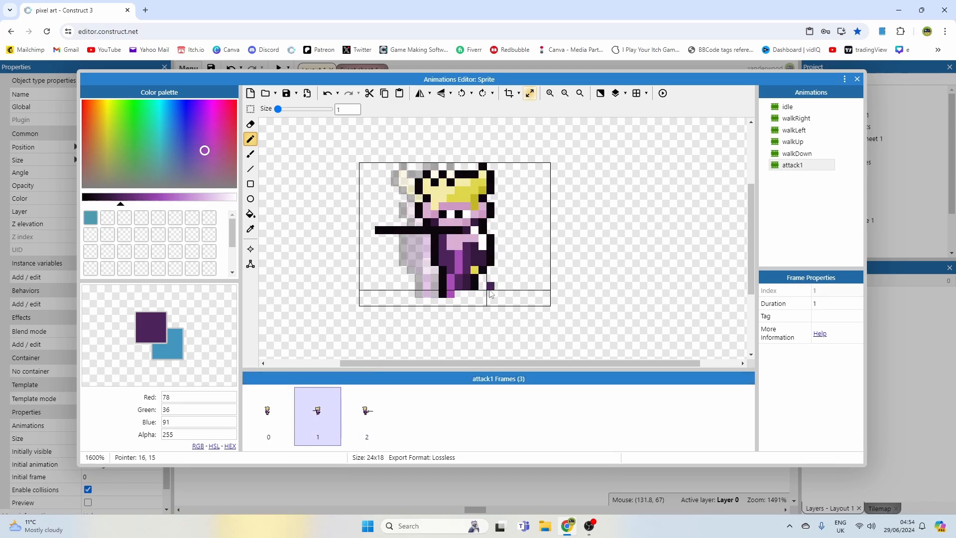
Draw a black outline two pixels tall to the right of the right leg, undoing the first stroke.
scroll(489, 290, "up", 1, "ctrl")
left_click(460, 283, "alt")
left_click_drag(476, 268, 508, 287)
key("ctrl+z")
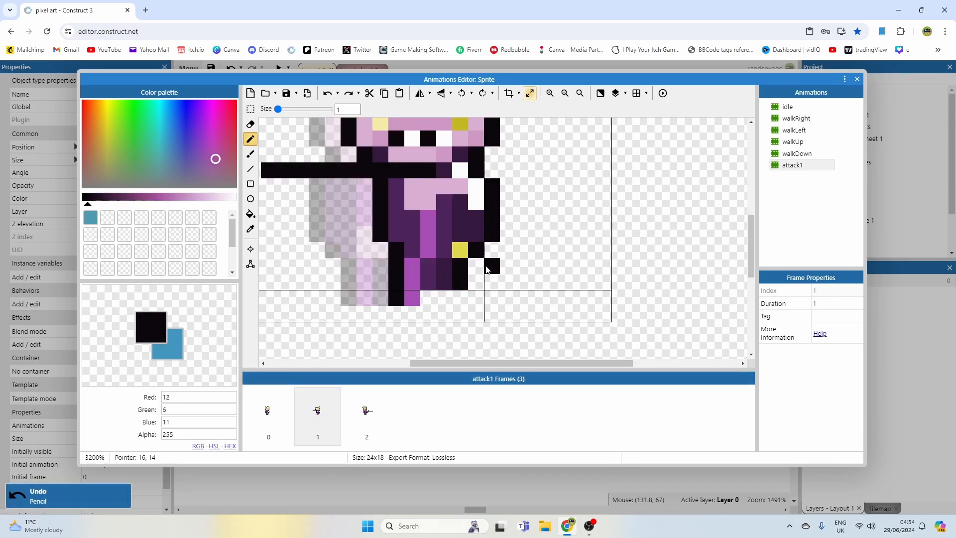
left_click(488, 269)
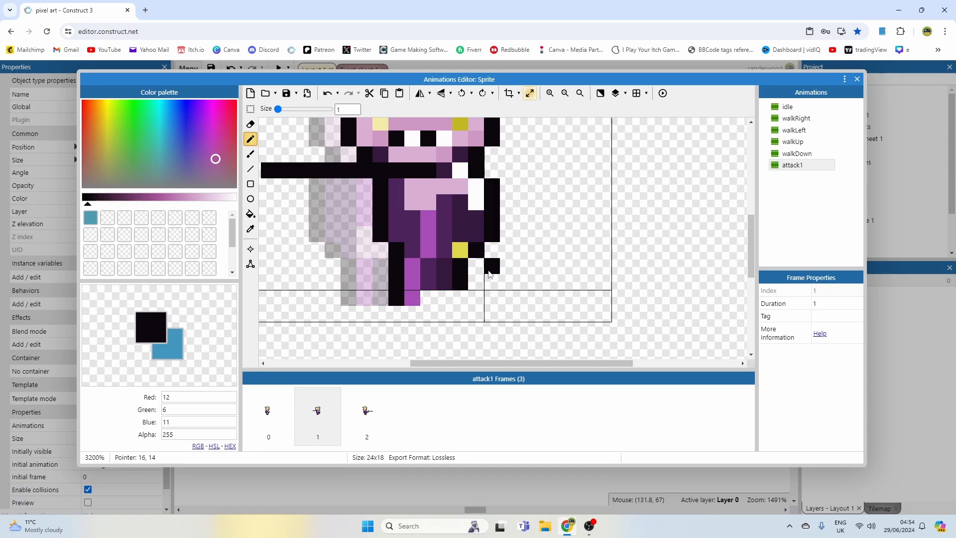
Fill the right leg up to its new outline in the darker purple and clear the lower pixels between the legs.
left_click(449, 276, "alt")
left_click_drag(461, 267, 477, 266)
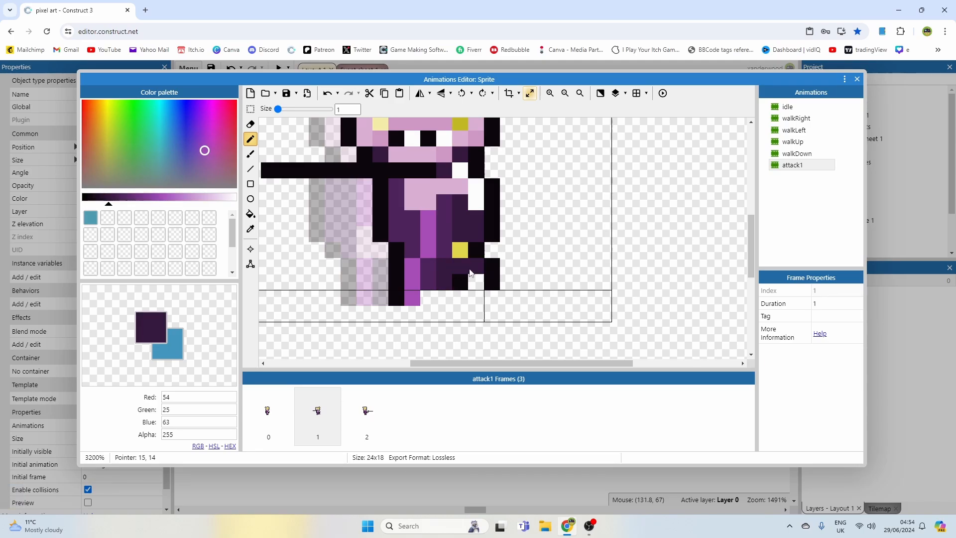
left_click(476, 282)
left_click(461, 297, "alt")
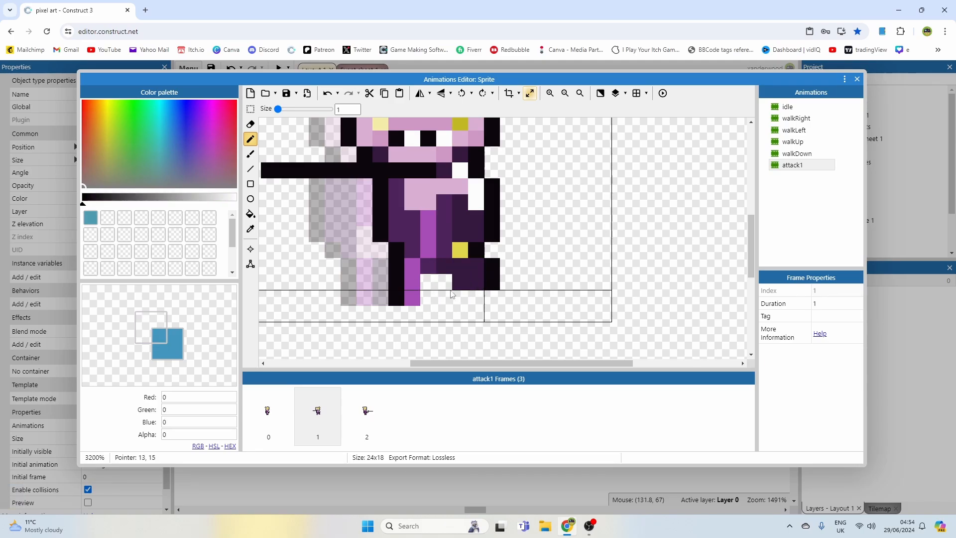
scroll(465, 294, "down", 1)
scroll(465, 294, "up", 1)
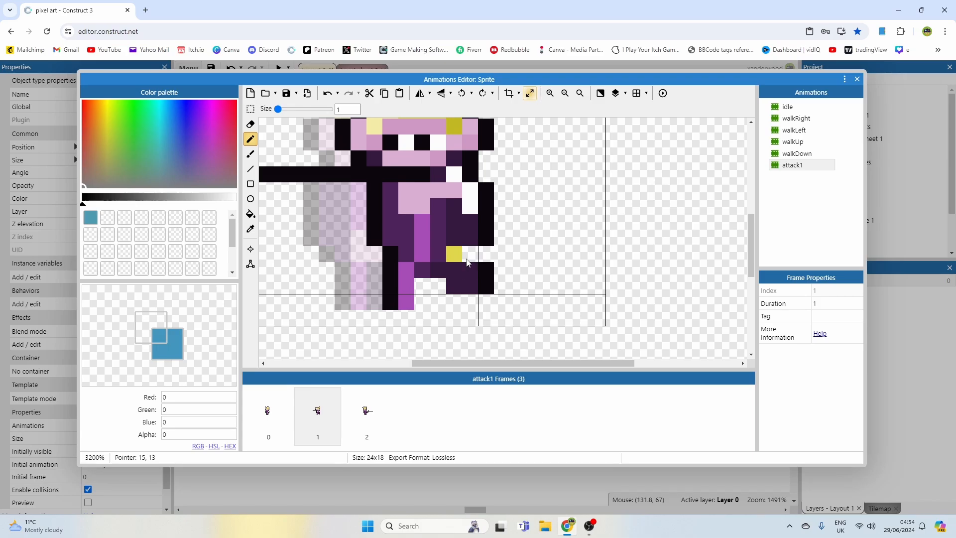
Fill the gaps between the legs and above the right leg's outline in black, and shift the yellow belt patch left as two pixels.
left_click(430, 284, "alt")
left_click(433, 285)
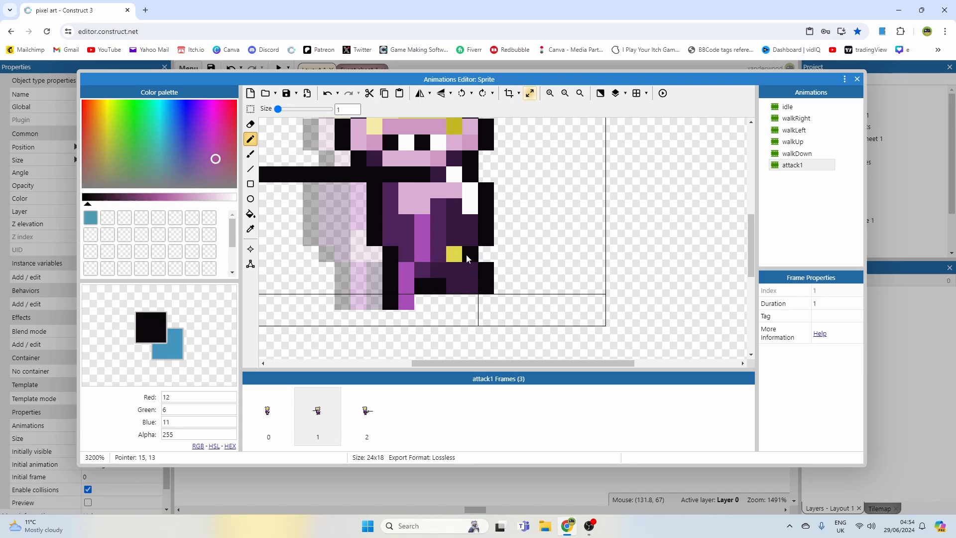
left_click(451, 258, "alt")
left_click(438, 254)
left_click(451, 238, "alt")
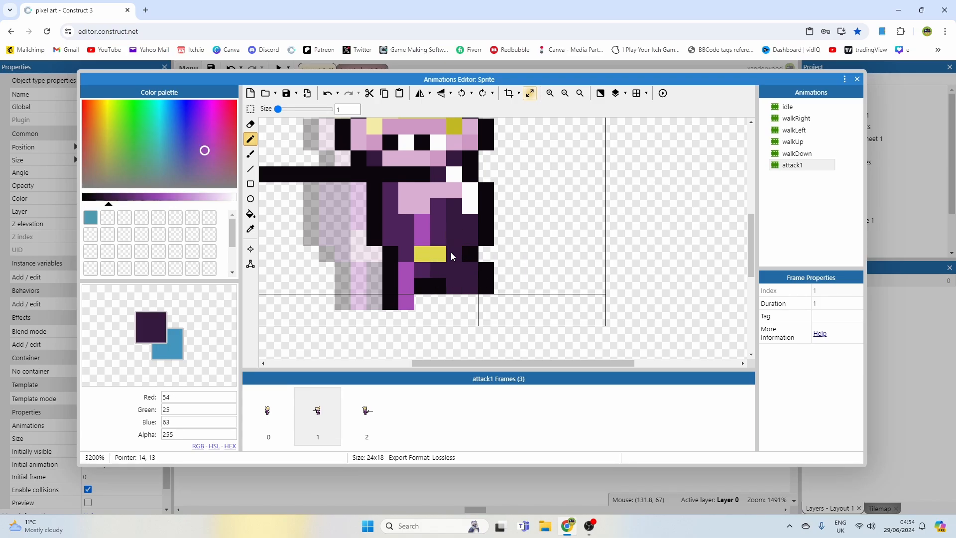
scroll(474, 231, "down", 1)
scroll(447, 247, "up", 1)
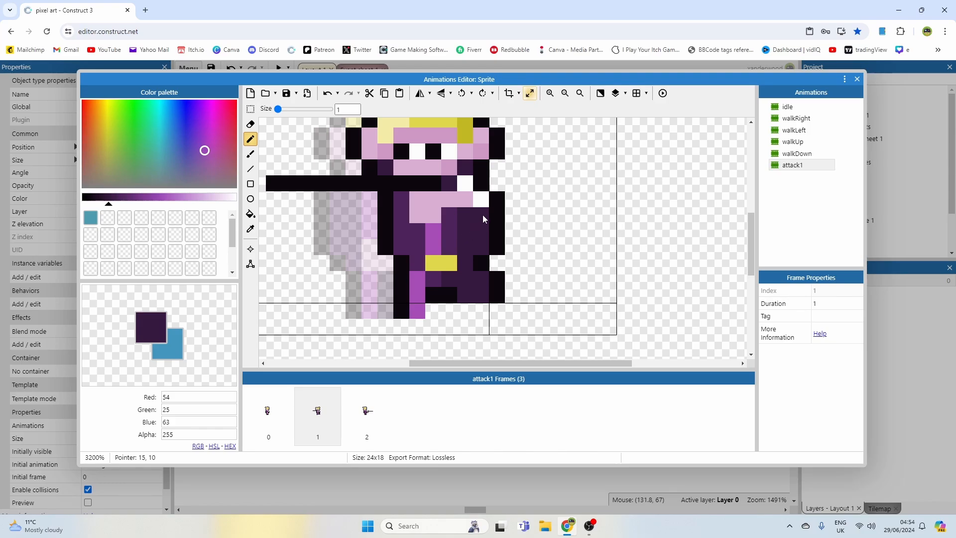
Paint a small white shirt patch below the open collar and recolor the white pixels at the right shoulder in dark purples.
left_click(481, 199, "alt")
left_click(481, 216)
left_click(449, 215)
left_click(434, 231)
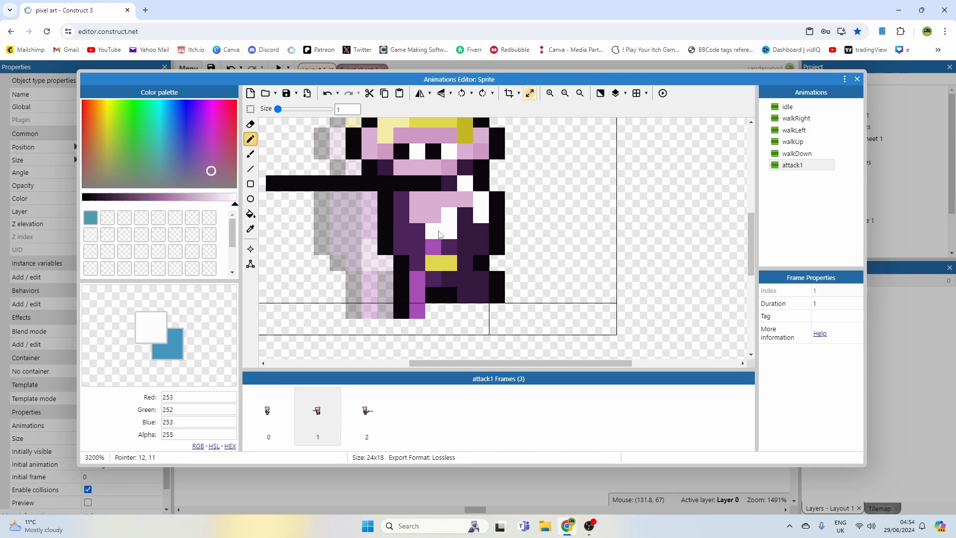
left_click(466, 167, "alt")
left_click(460, 181)
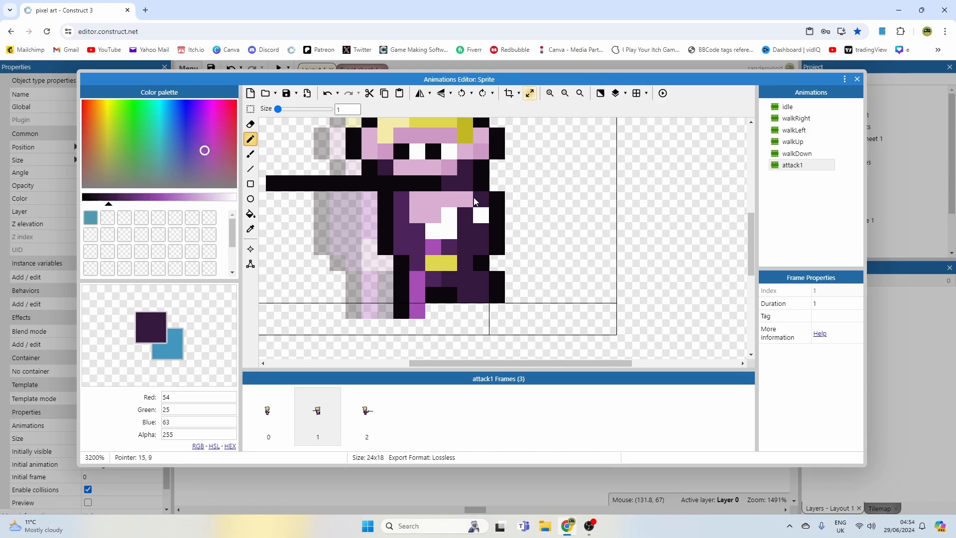
left_click(396, 228, "alt")
left_click(460, 221)
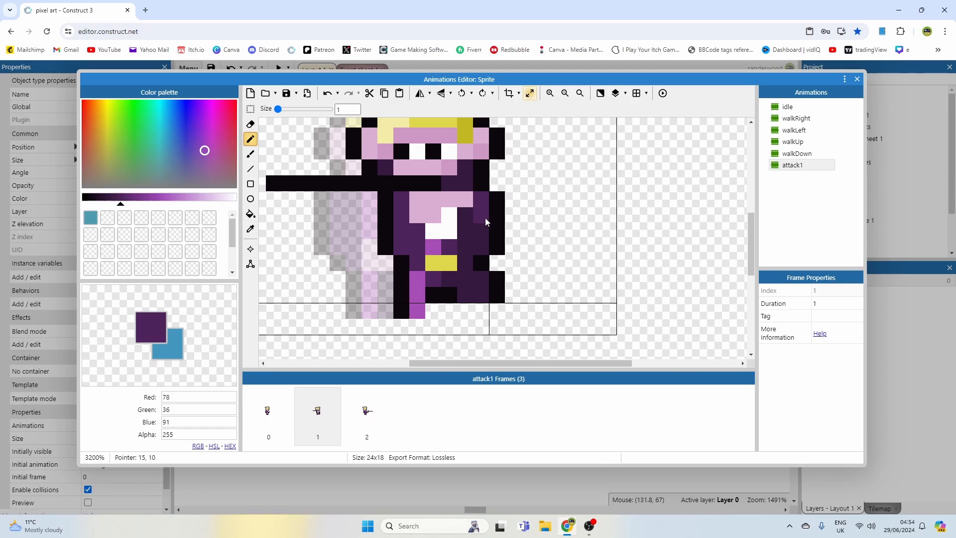
Flip through the attack1 frames to compare the wind-up pose with the extended weapon strike.
scroll(485, 232, "down", 1, "ctrl")
left_click(319, 415)
key("Left")
key("Right")
key("Right")
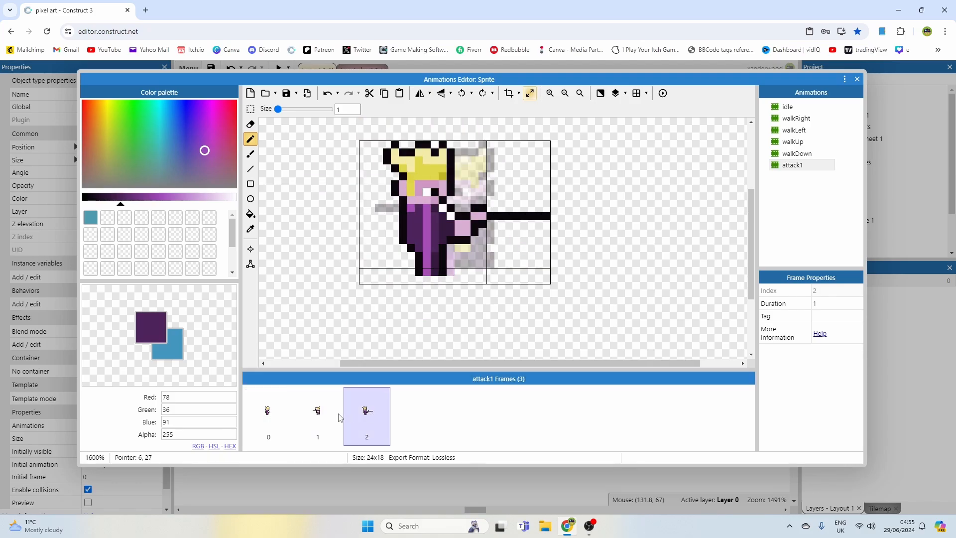
key("Left")
key("Right")
key("Left")
key("Right")
Delete the first attack1 frame and duplicate the frame with the extended weapon strike.
left_click(272, 421)
key("Delete")
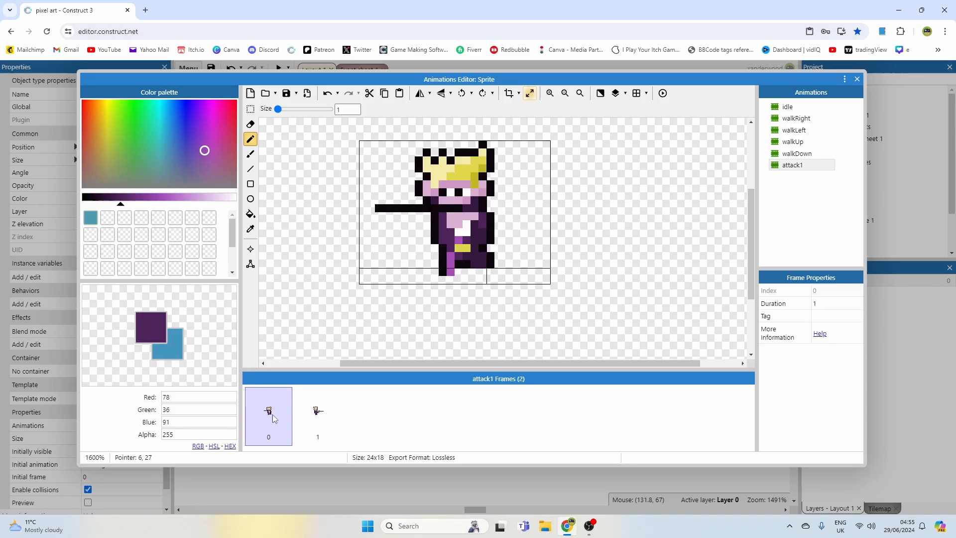
left_click(314, 413)
right_click(324, 409)
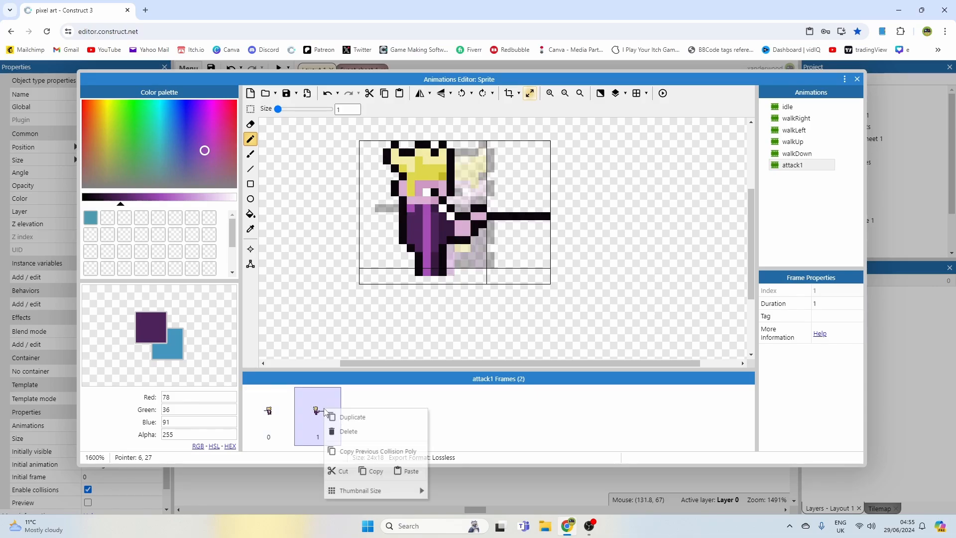
left_click(347, 418)
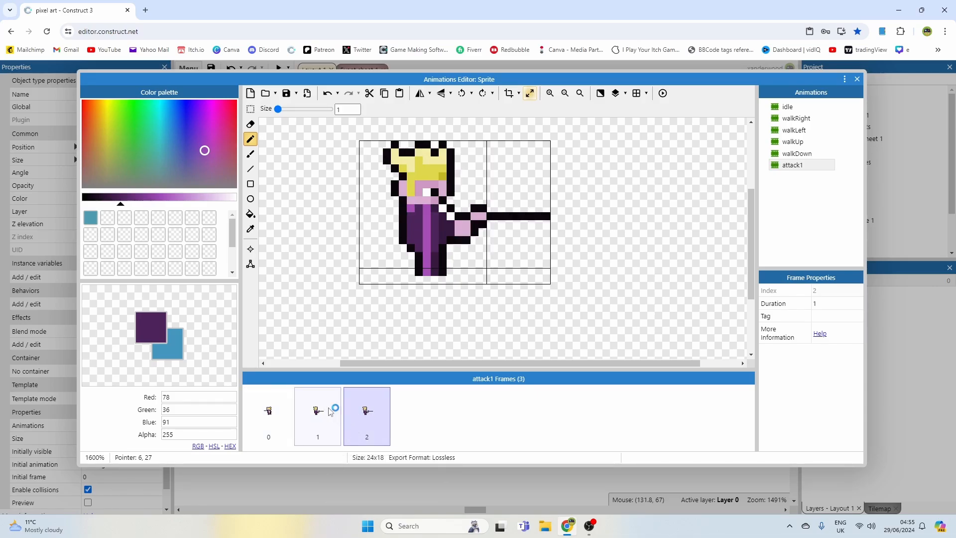
Select the extended arm and weapon in frame 1 and clear them from the canvas.
left_click(331, 410)
left_click(251, 109)
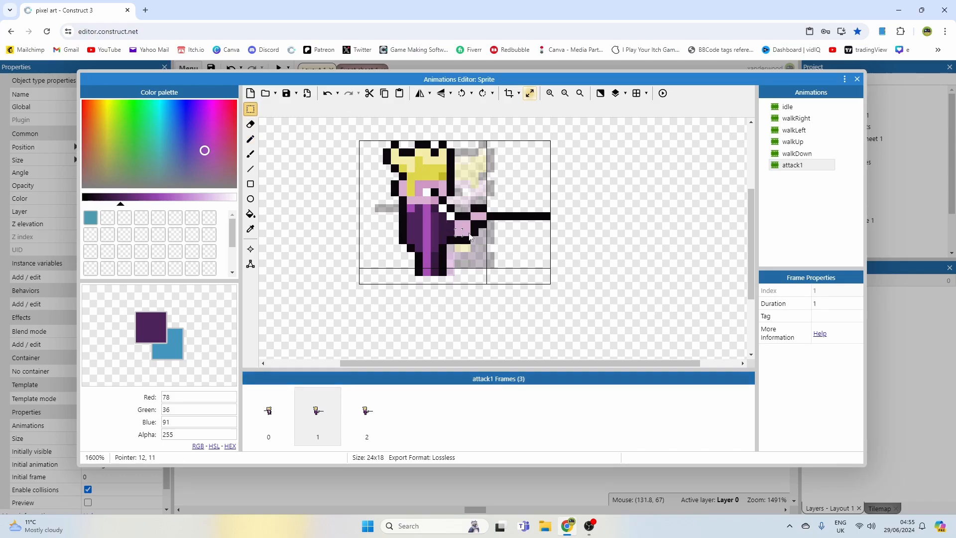
left_click_drag(455, 197, 536, 251)
key("Delete")
Draw a black weapon line about 9 px long at about 167° across the torso in frame 1, undoing a steeper first line.
left_click(254, 167)
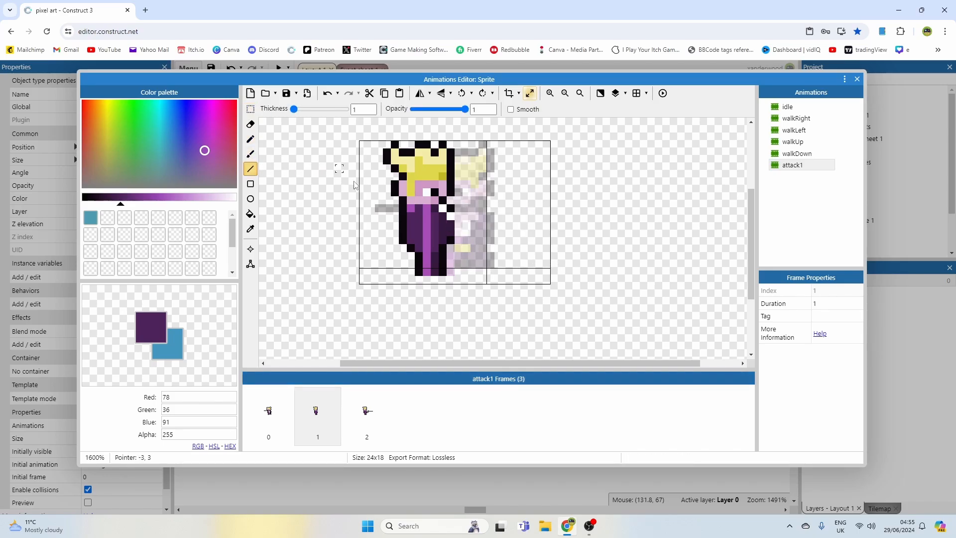
left_click(402, 226, "ctrl")
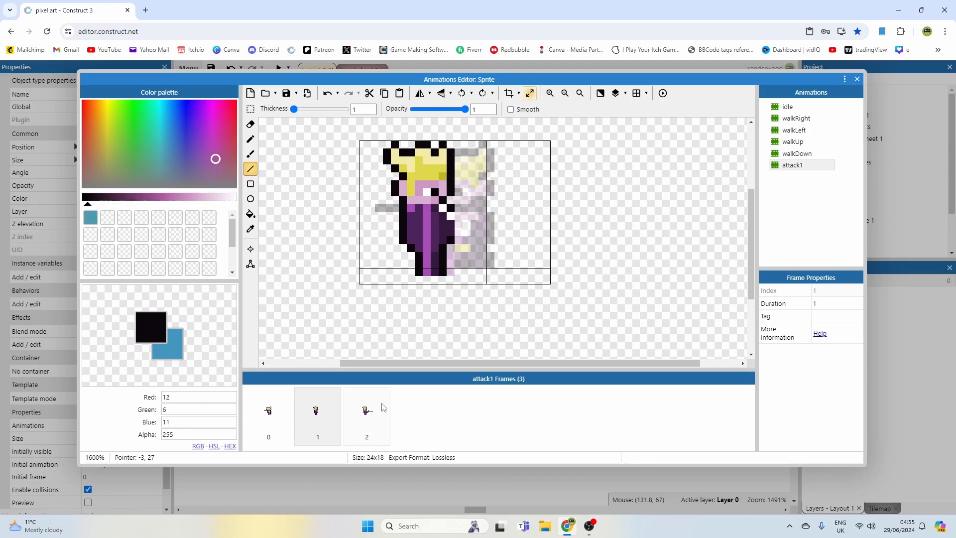
left_click(367, 413)
left_click(268, 413)
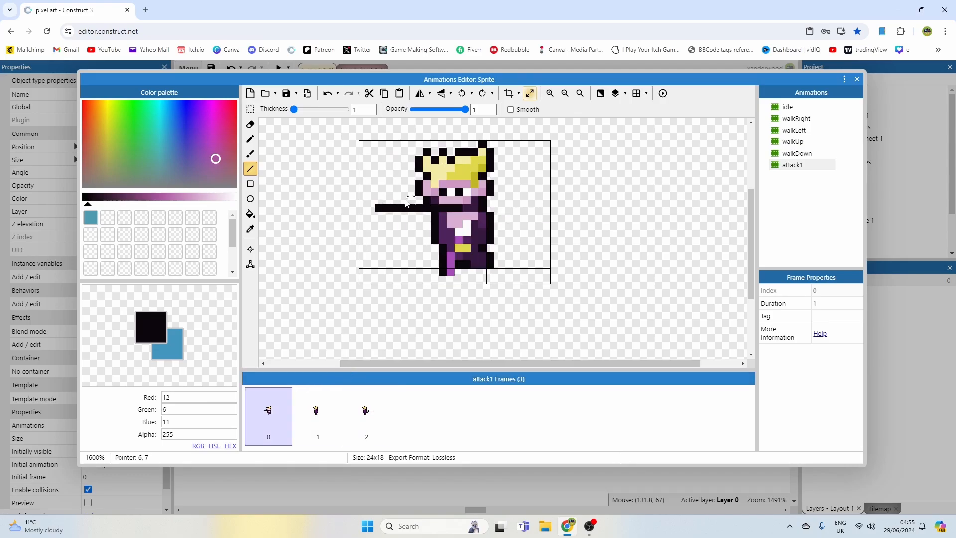
left_click(375, 415)
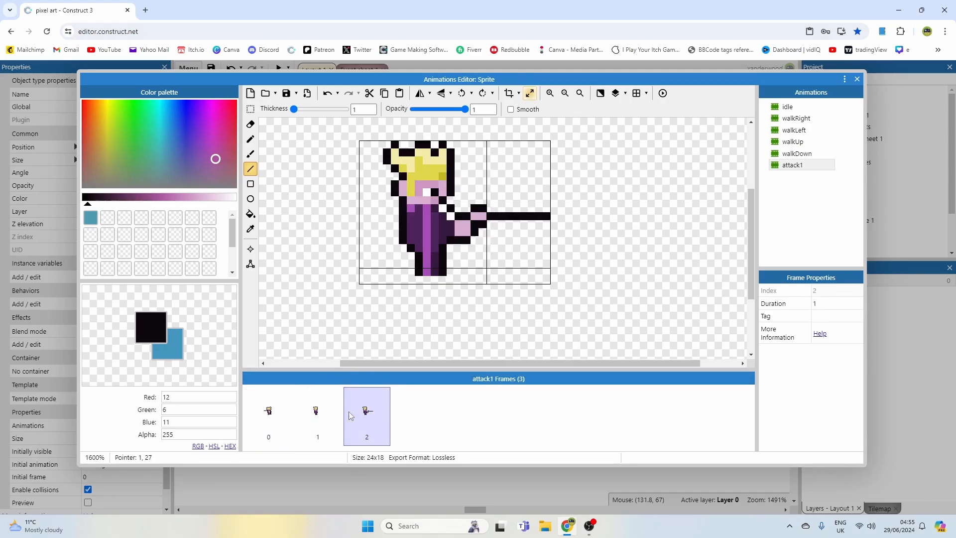
left_click(318, 413)
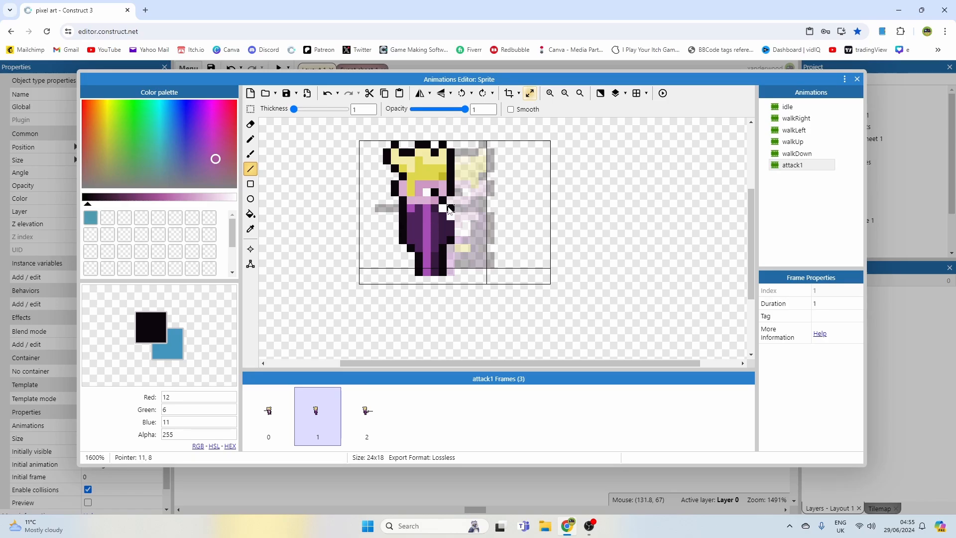
left_click_drag(452, 207, 379, 247)
key("ctrl+z")
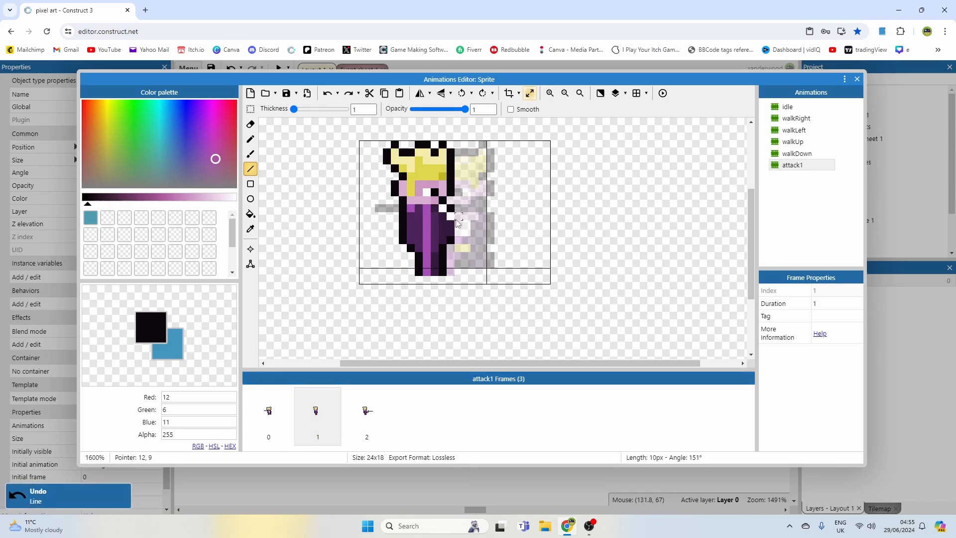
left_click_drag(451, 218, 382, 237)
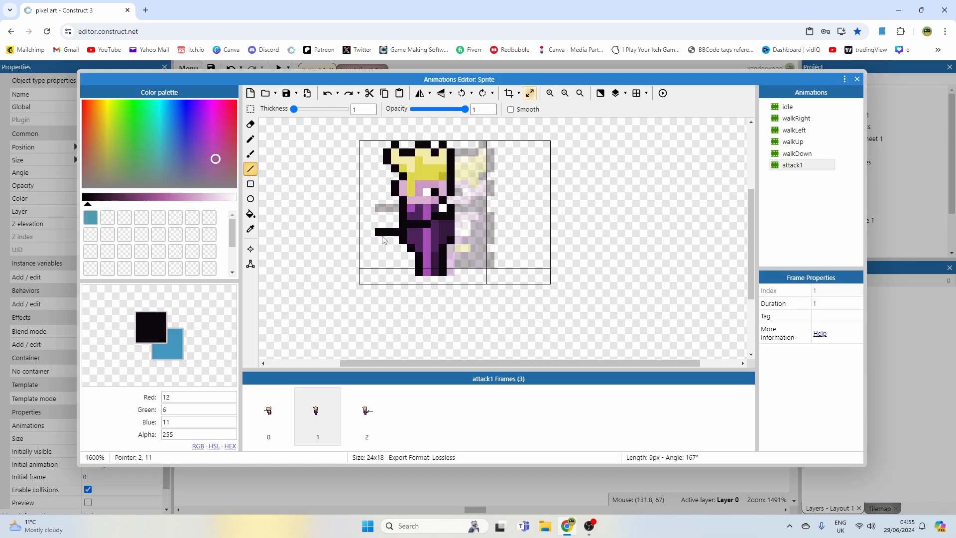
Paint the bent arm beside the torso in frame 1 with the light pink skin color, checking it against frame 2.
scroll(441, 230, "up", 1)
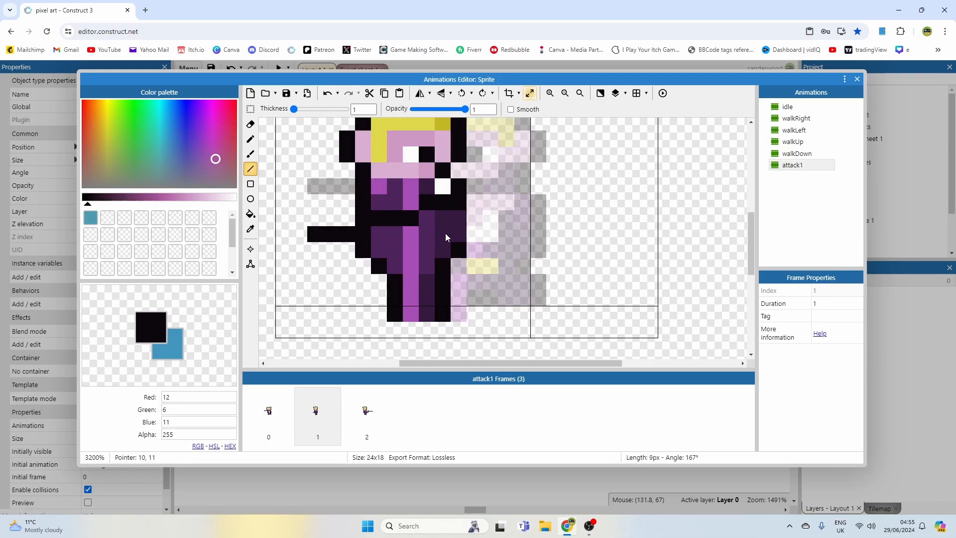
scroll(445, 233, "down", 1)
left_click(250, 139)
scroll(412, 214, "up", 2)
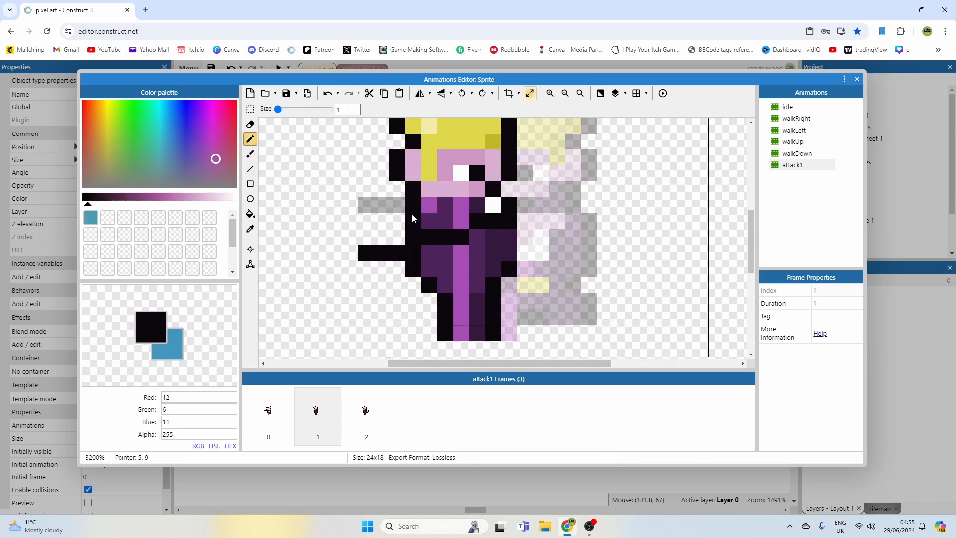
left_click(506, 186, "ctrl")
left_click(376, 412)
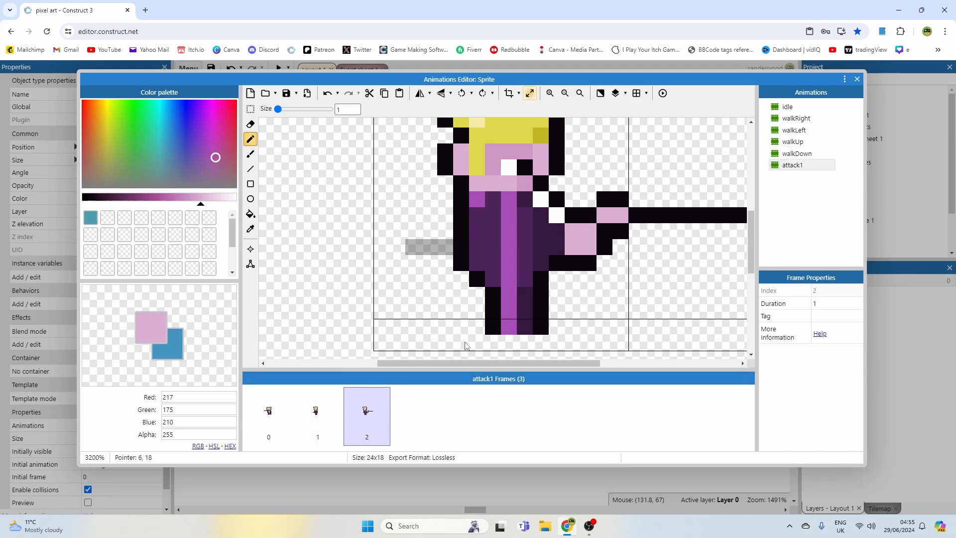
left_click(317, 411)
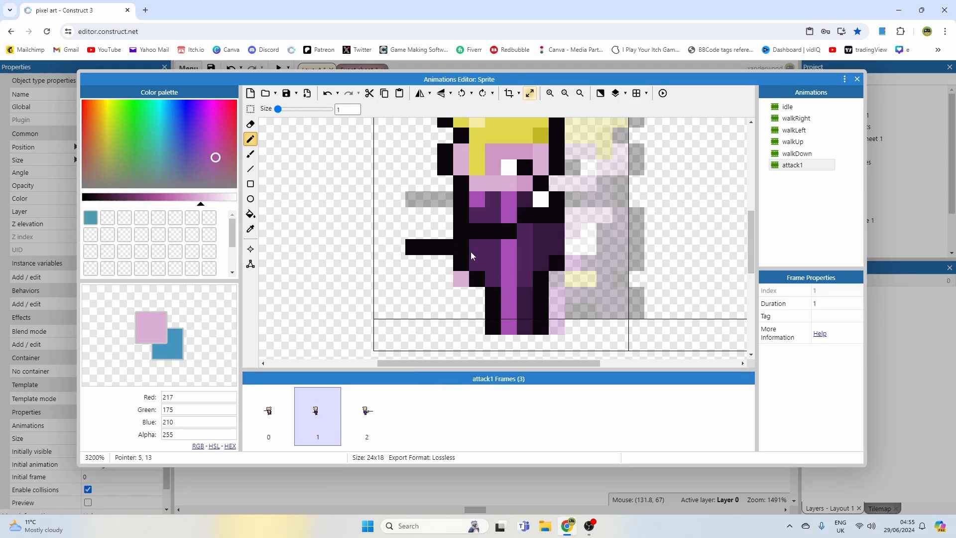
left_click(552, 219)
left_click(572, 203)
left_click(574, 210)
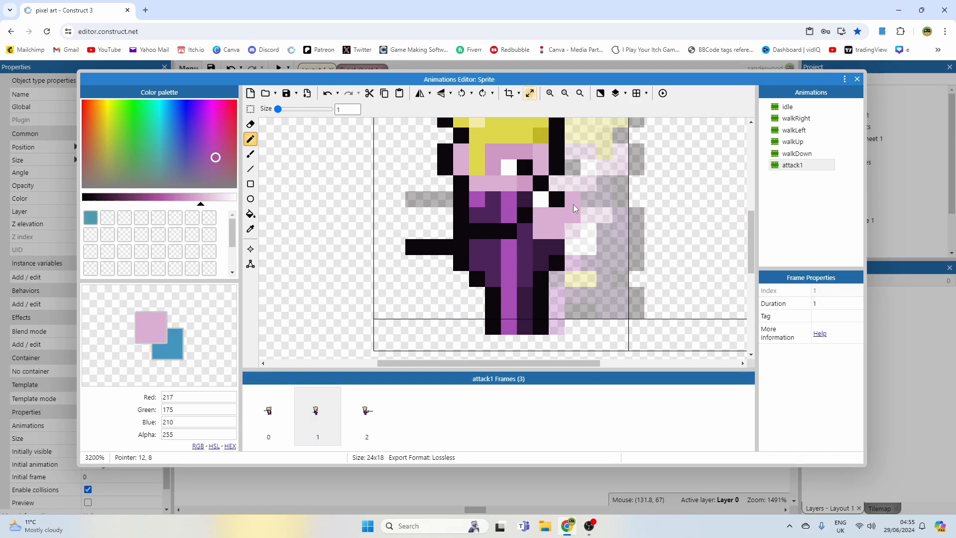
Outline the bent arm's outer edge in black and recolor the black pixel at the chin light pink.
left_click(558, 199)
left_click(559, 199, "ctrl")
mouse_move(579, 193)
left_mouse_down()
mouse_move(587, 218)
mouse_move(569, 246)
left_mouse_up()
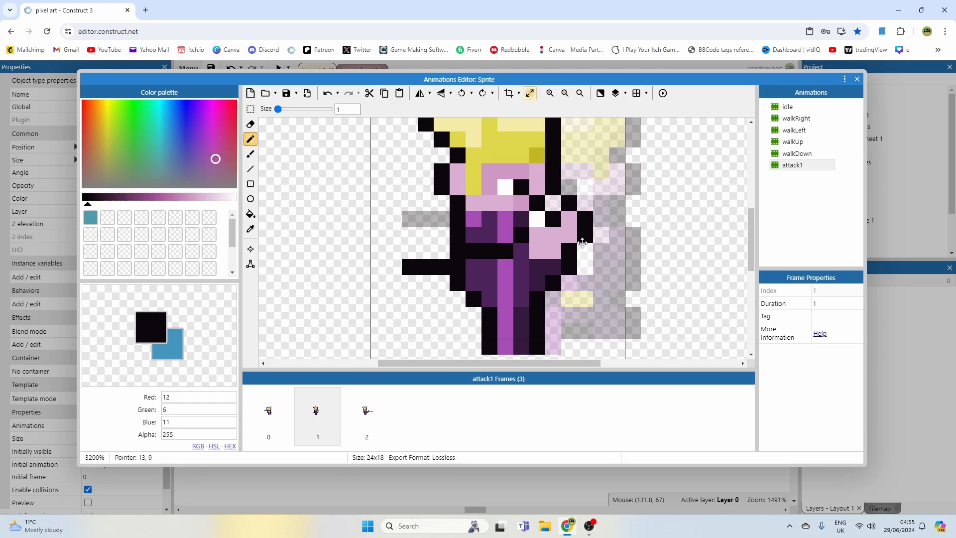
scroll(563, 234, "up", 2)
left_click(549, 216, "ctrl")
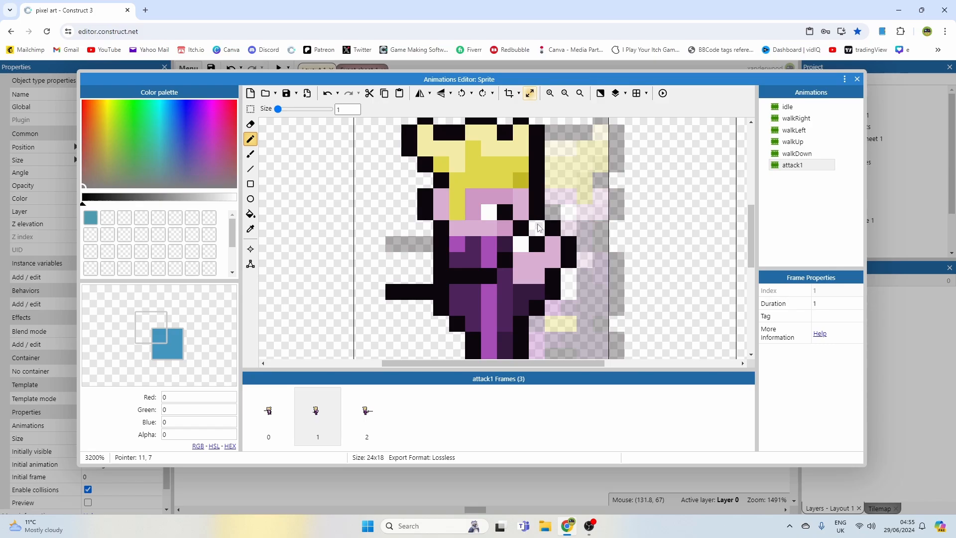
left_click(522, 227, "ctrl")
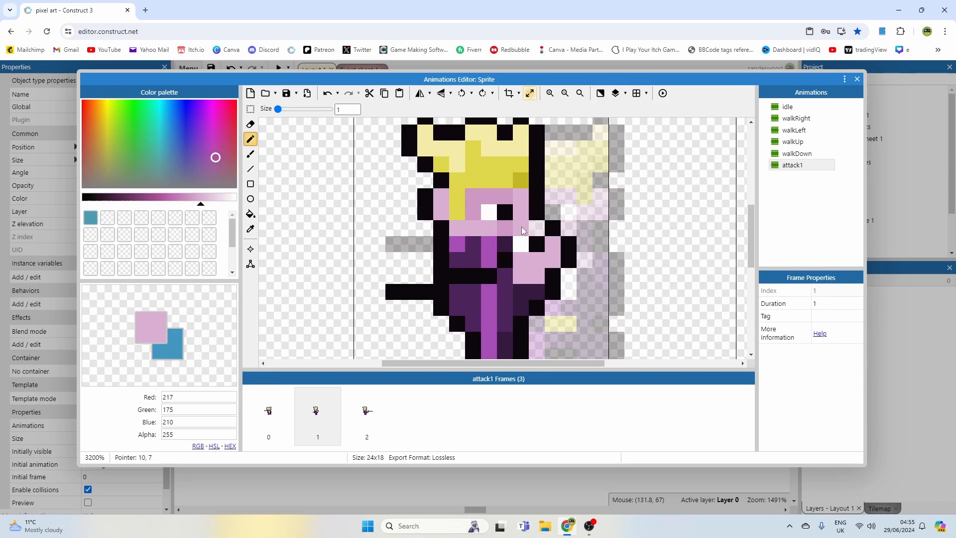
Add a bright purple pixel between the face and the bent arm, and paint white cuff and collar pixels next to the arm.
left_click(491, 246, "ctrl")
left_click(538, 227)
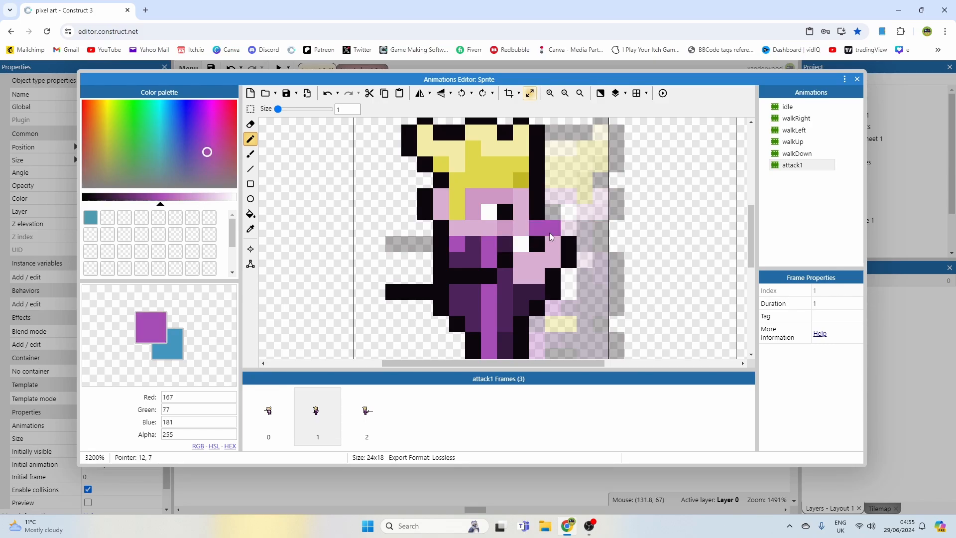
left_click(518, 244, "ctrl")
left_click(506, 244)
left_click(505, 276)
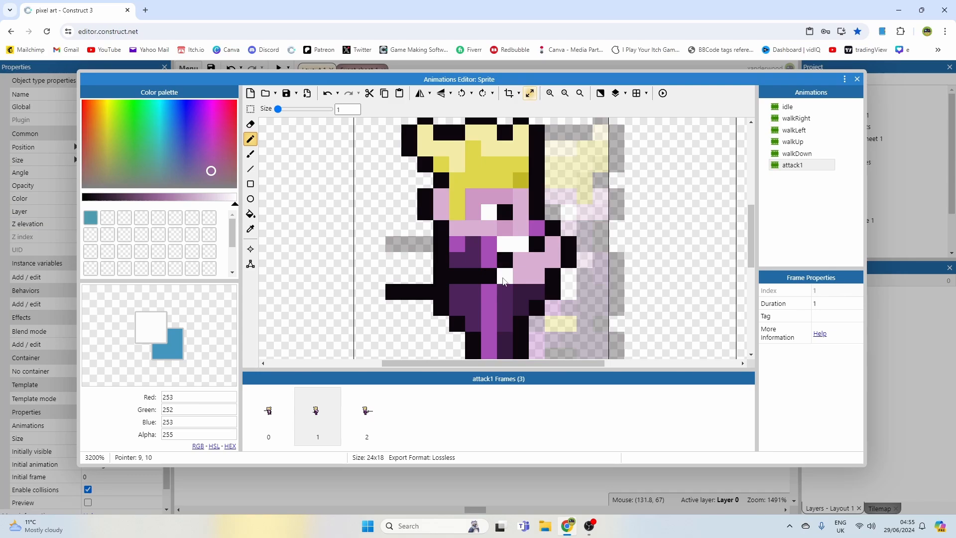
Recolor the collar pixel and the stray white pixel below the arm in dark purples, and touch up the eyes in black.
scroll(550, 245, "down", 1, "ctrl")
scroll(533, 246, "up", 1, "ctrl")
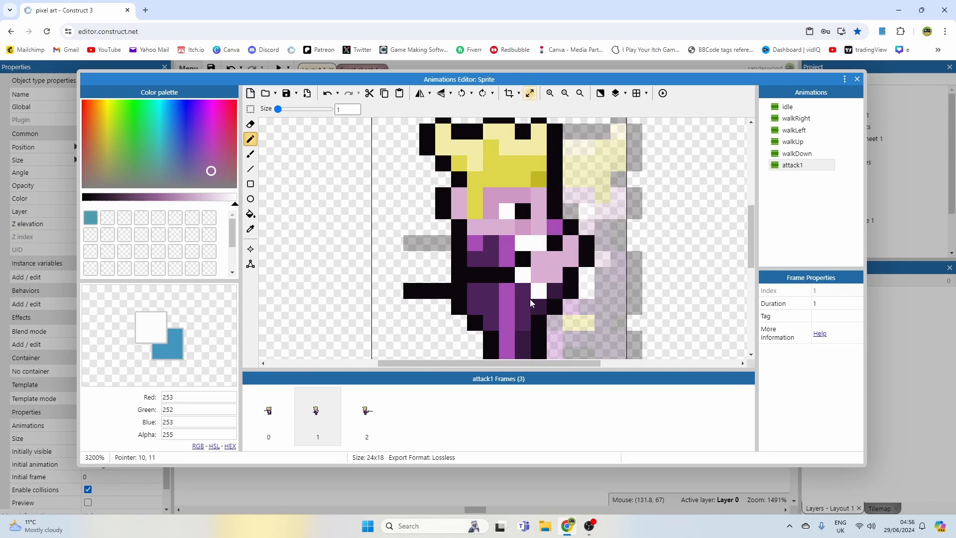
left_click(526, 300, "ctrl")
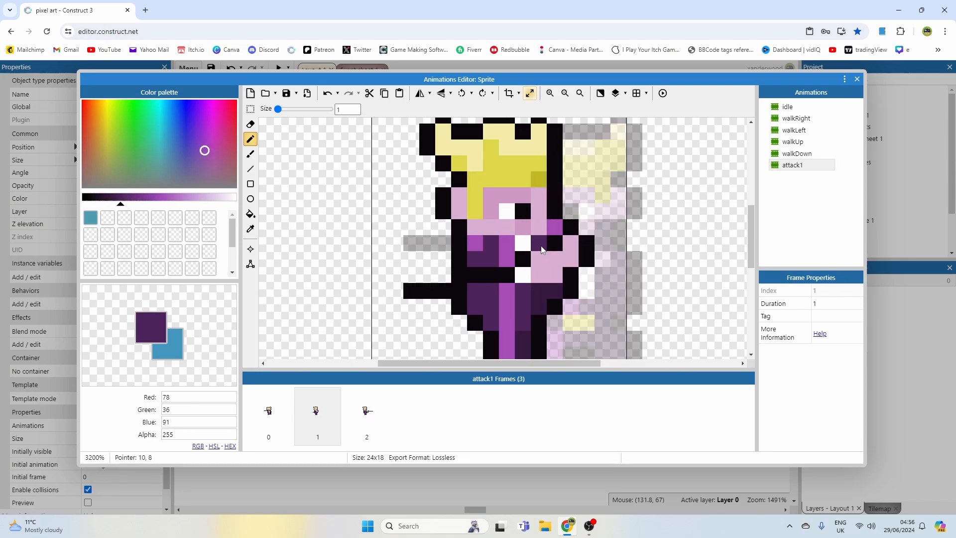
left_click(525, 213, "ctrl")
scroll(539, 228, "down", 1, "ctrl")
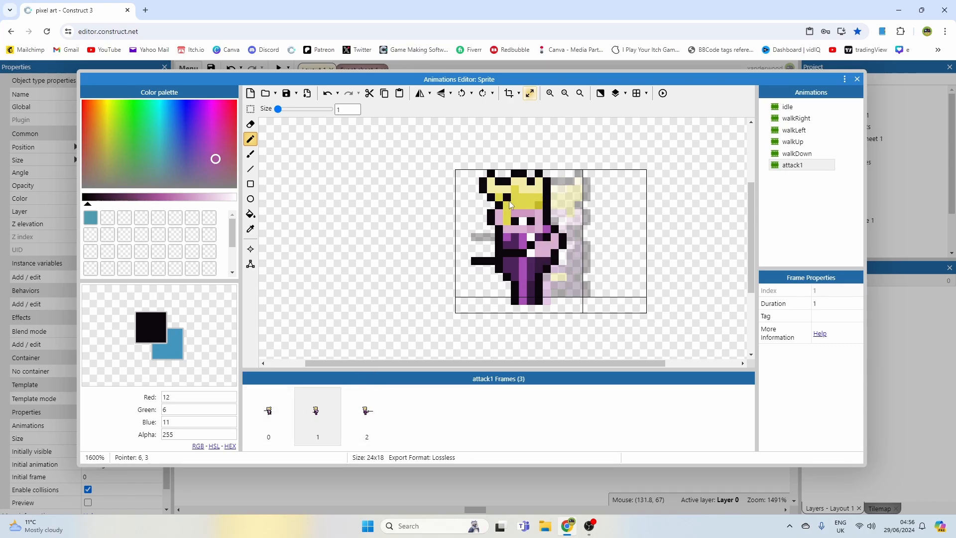
left_click(483, 245)
Check the first two frames, then preview the attack1 animation and replay it.
left_click(281, 414)
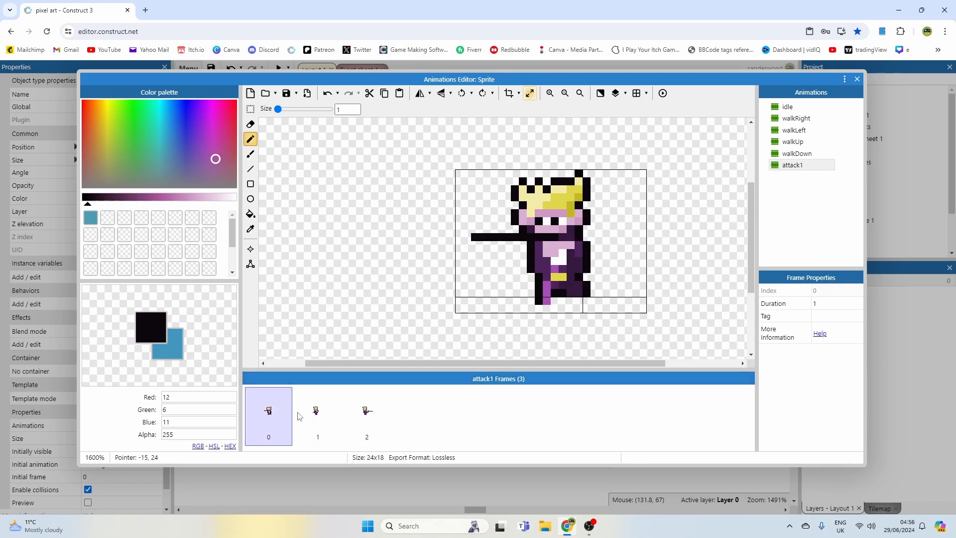
left_click(324, 413)
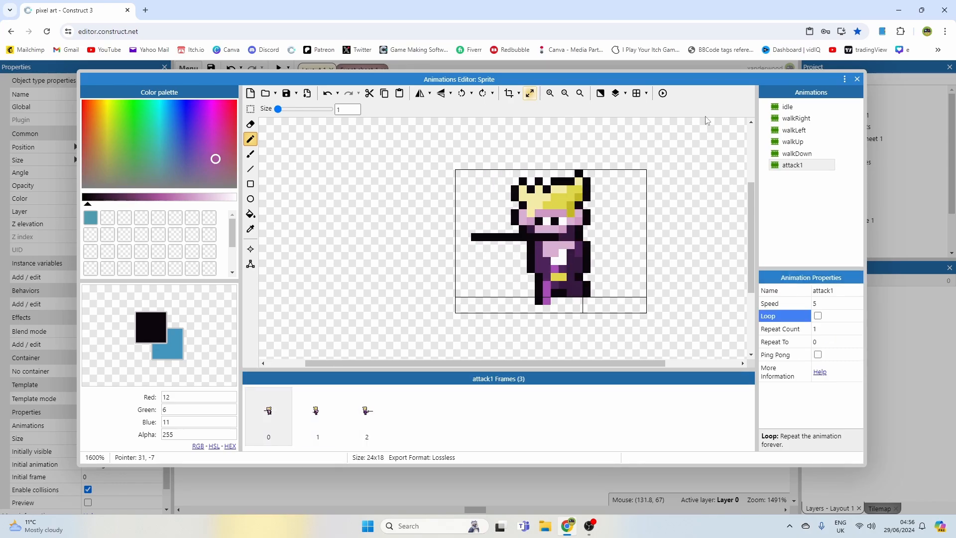
left_click(663, 93)
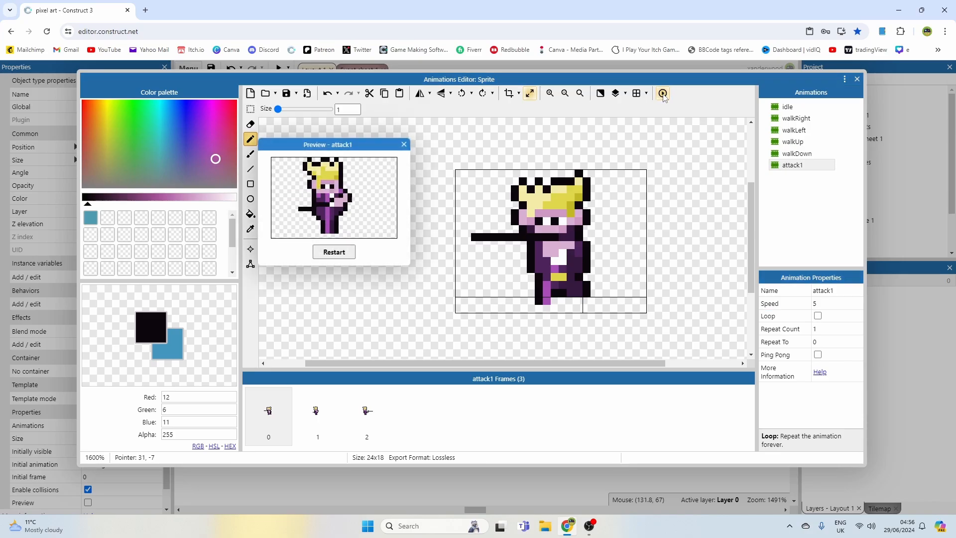
left_click(333, 252)
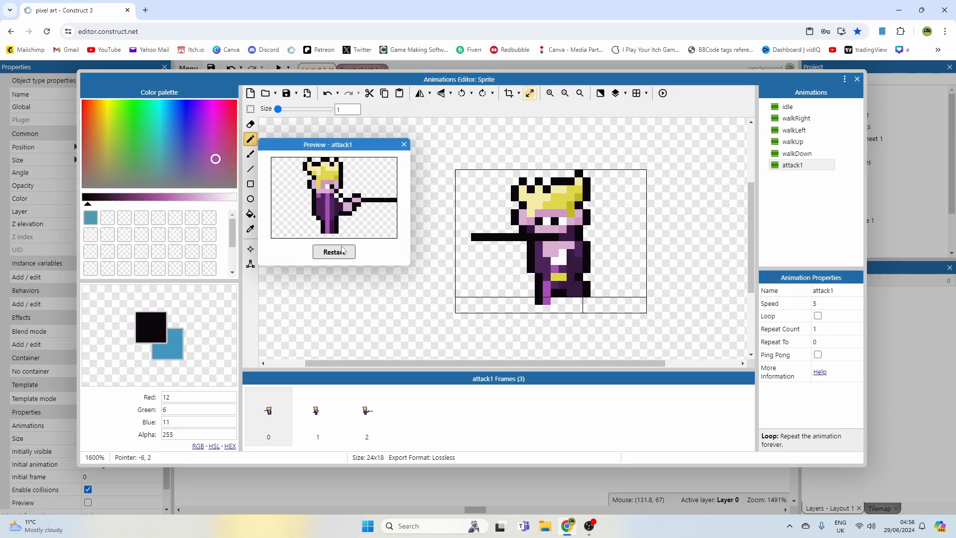
Replay the attack1 preview twice and close it.
left_click(343, 251)
left_click(344, 252)
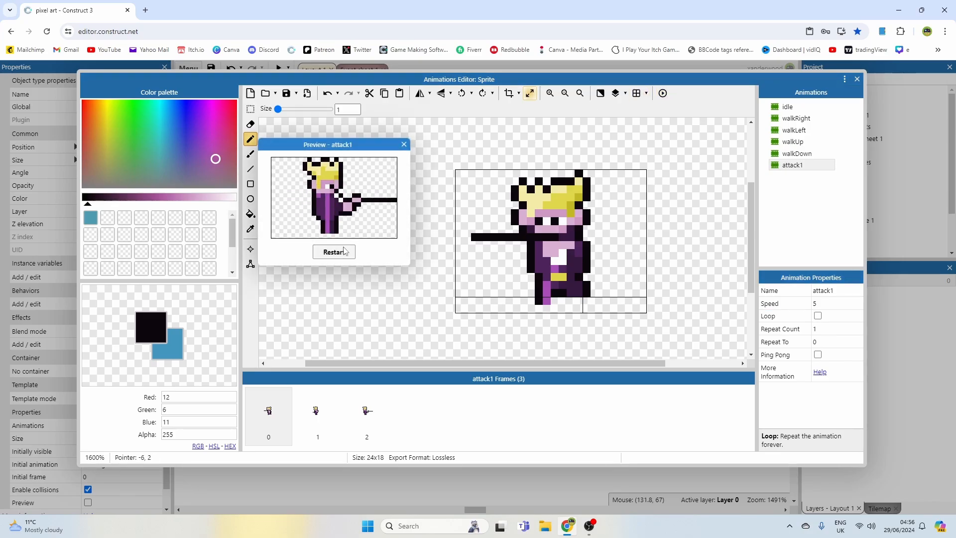
left_click(404, 144)
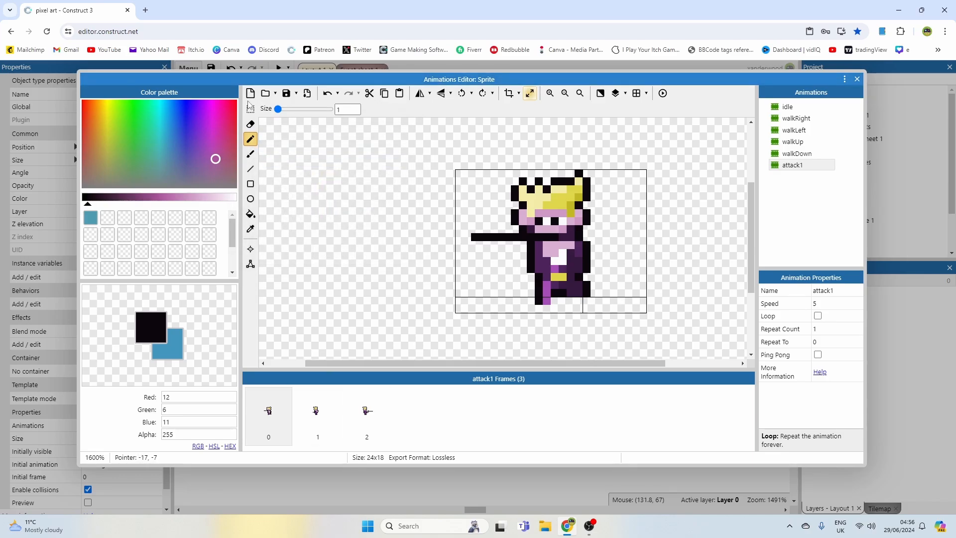
Compare the first two frames, and in frame 1 move the right leg's 2x3 pixel block one pixel to the right.
left_click(250, 109)
middle_click_drag(569, 244, 516, 225)
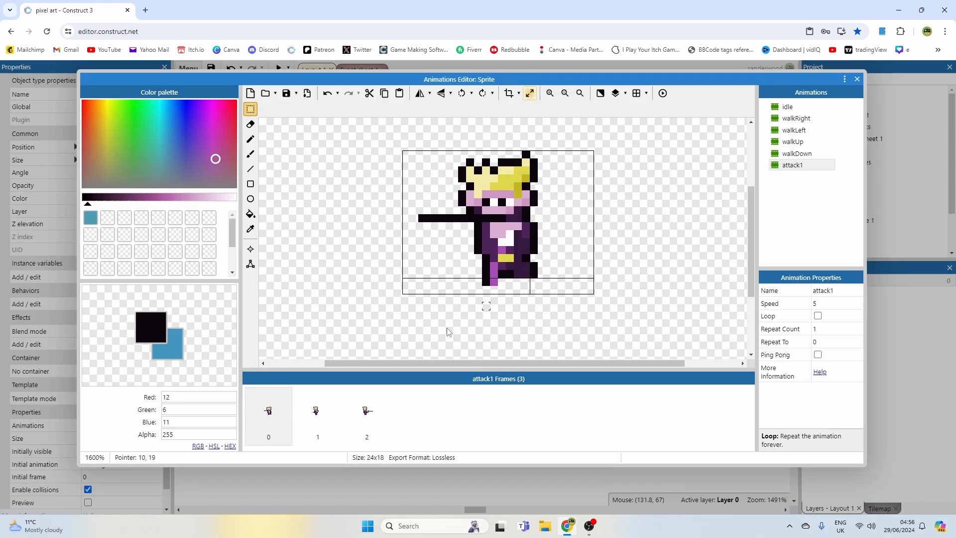
left_click(317, 413)
scroll(485, 282, "up", 2)
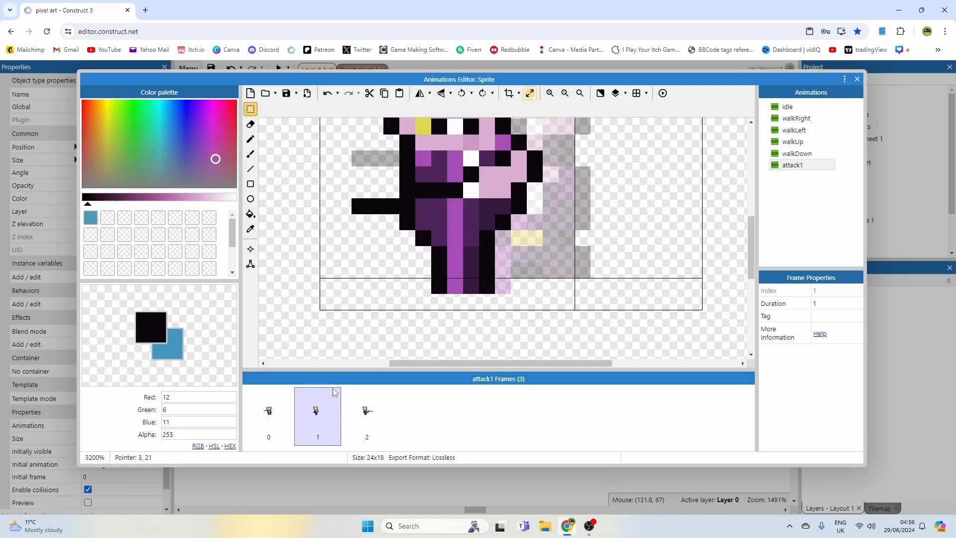
left_click(268, 414)
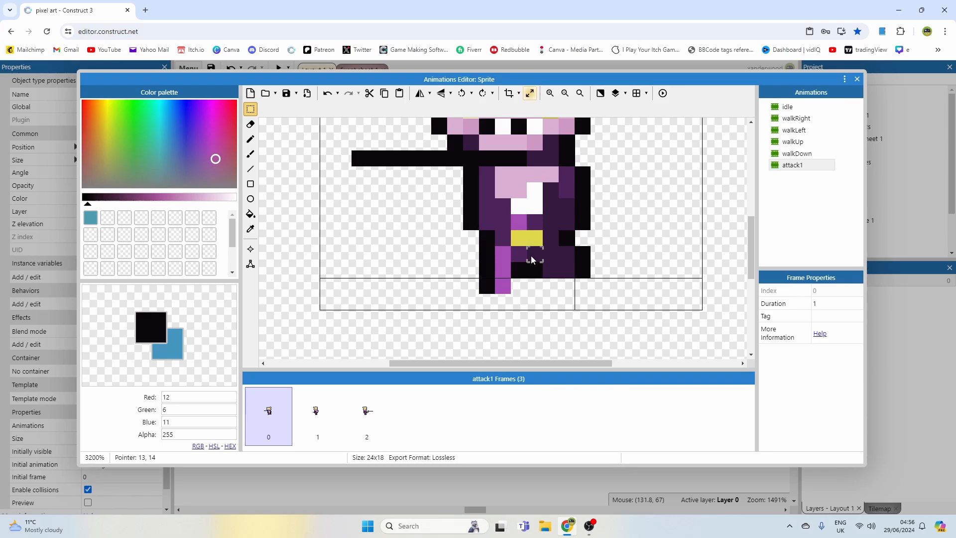
left_click(329, 411)
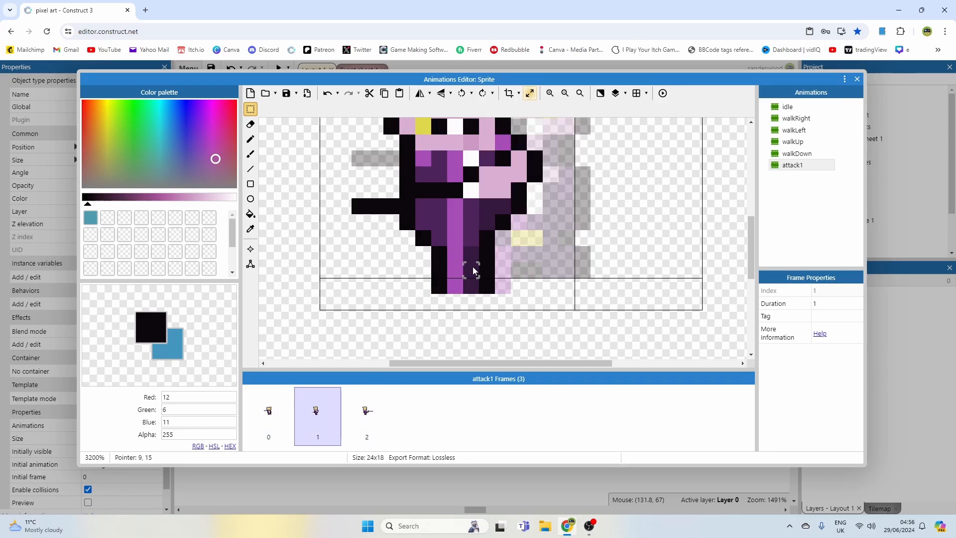
left_click_drag(471, 255, 497, 279)
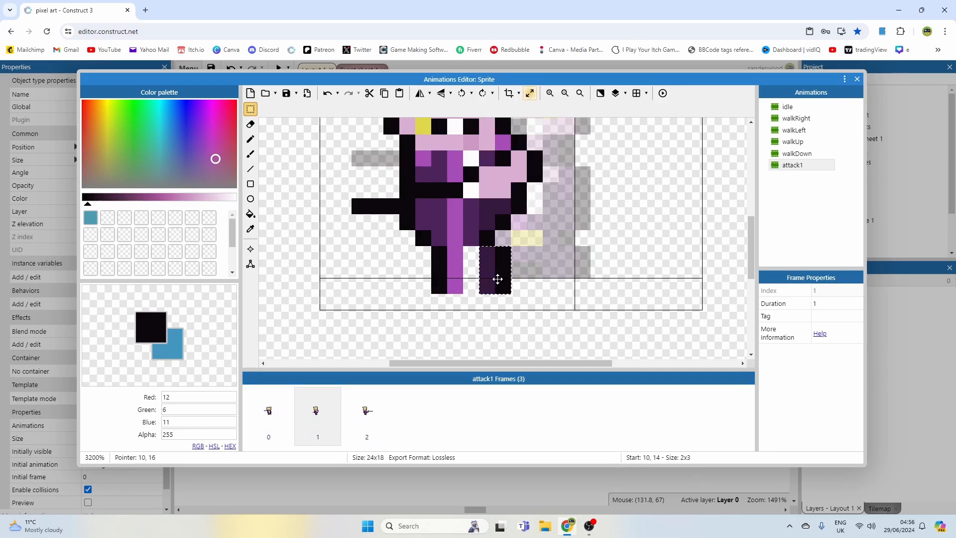
Fill the gap between the legs in frame 1 with dark purple and replay the attack1 preview.
left_click(250, 139)
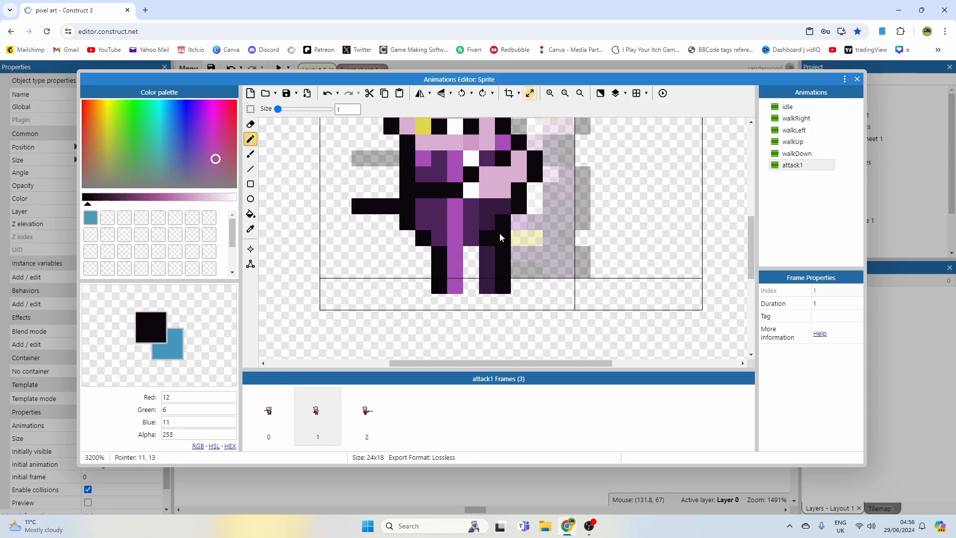
left_click(494, 227, "alt")
left_click(472, 243, "alt")
left_click(471, 247)
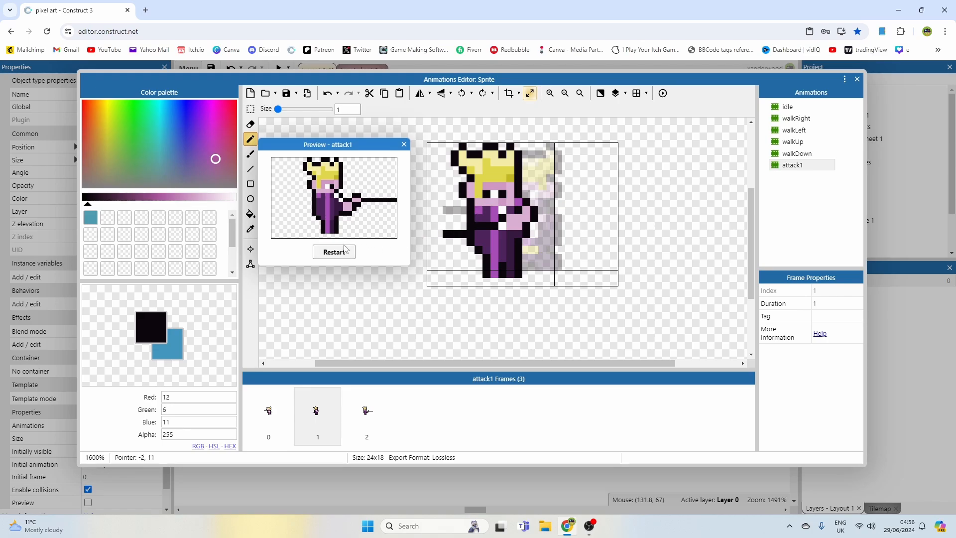
left_click(344, 250)
left_click(338, 251)
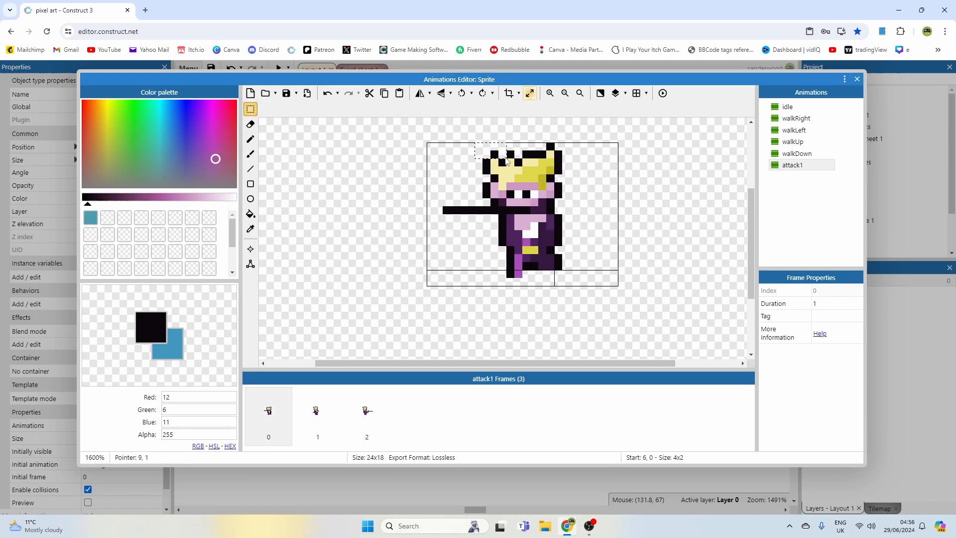
Shift the character's head one pixel to the right in frames 0 and 1, and preview the attack1 animation.
left_click_drag(503, 158, 564, 200)
left_click(600, 227)
left_click(328, 411)
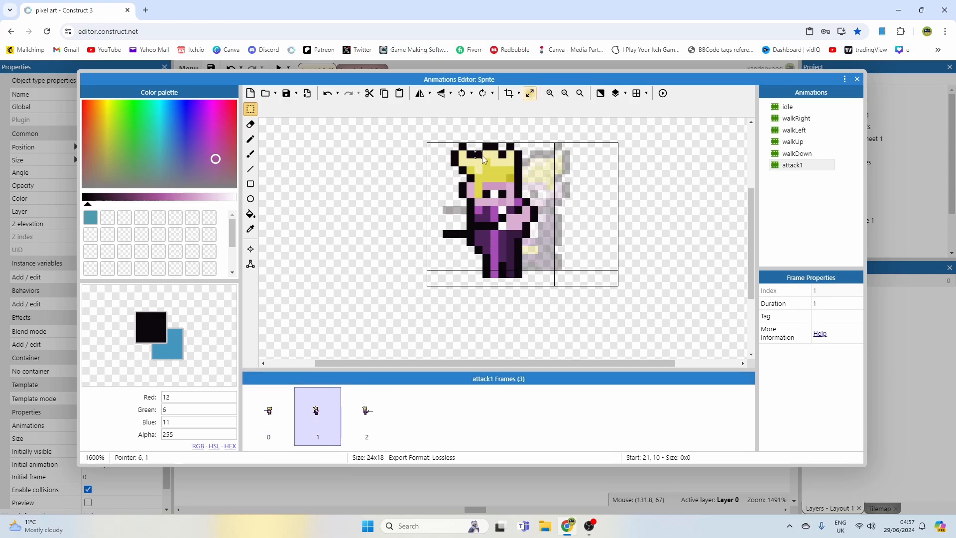
left_click_drag(446, 138, 513, 195)
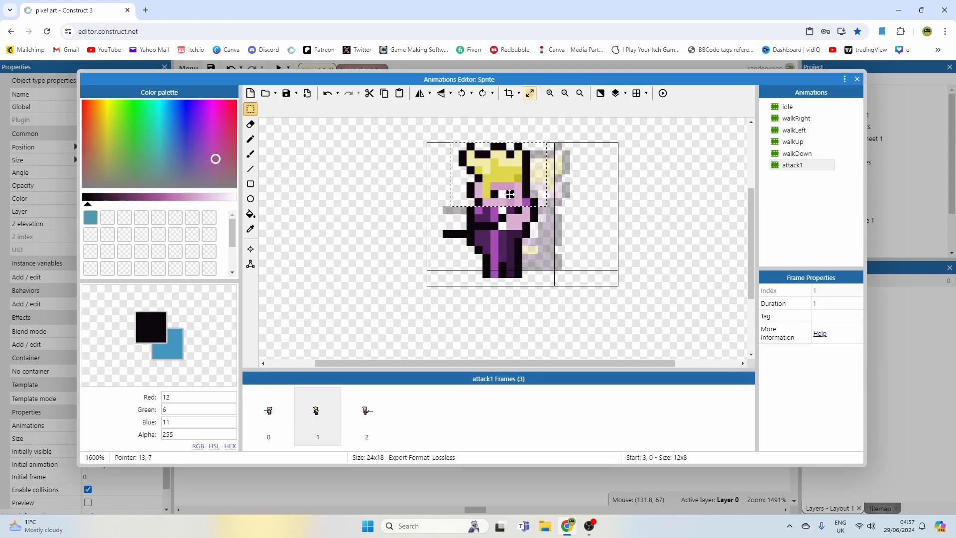
left_click(550, 203)
left_click(662, 93)
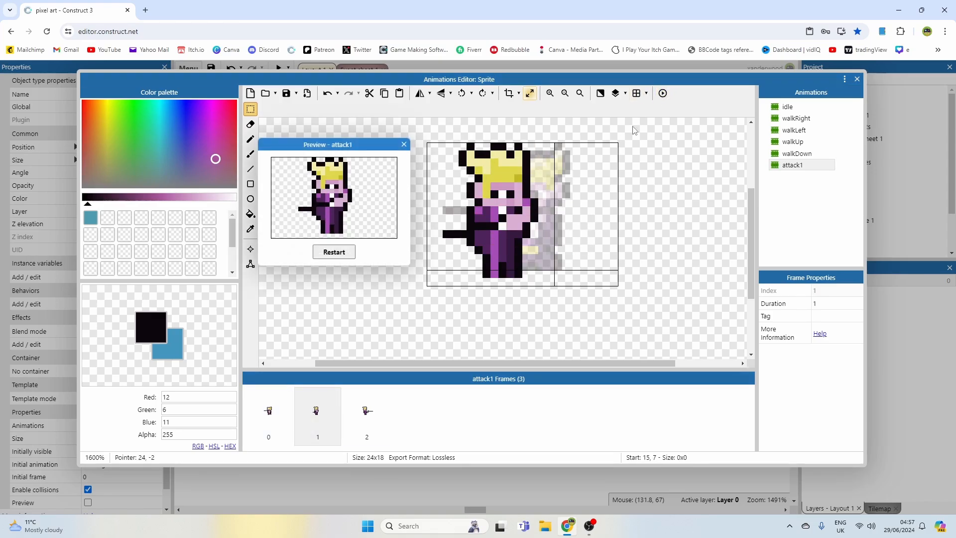
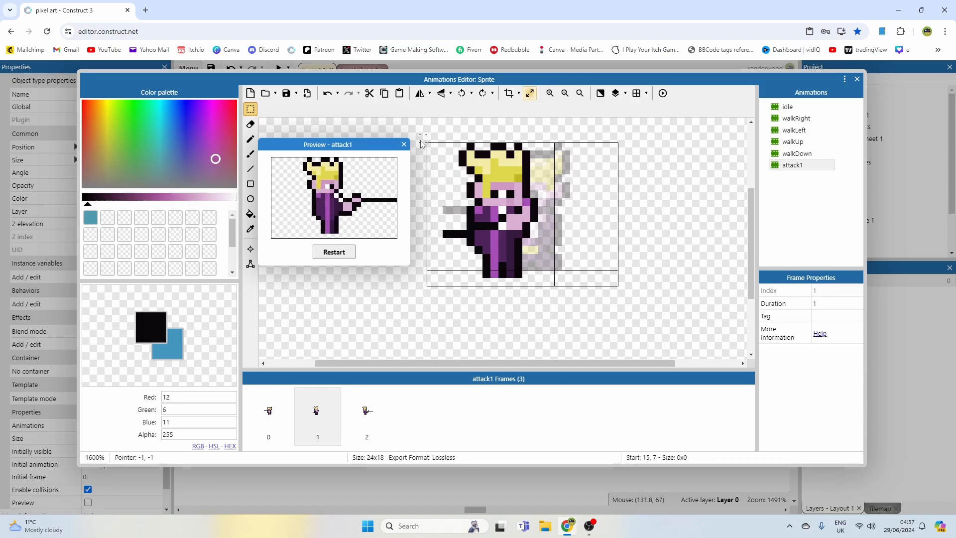
left_click(404, 145)
Set the attack1 animation speed to 10 and preview it.
left_click(802, 165)
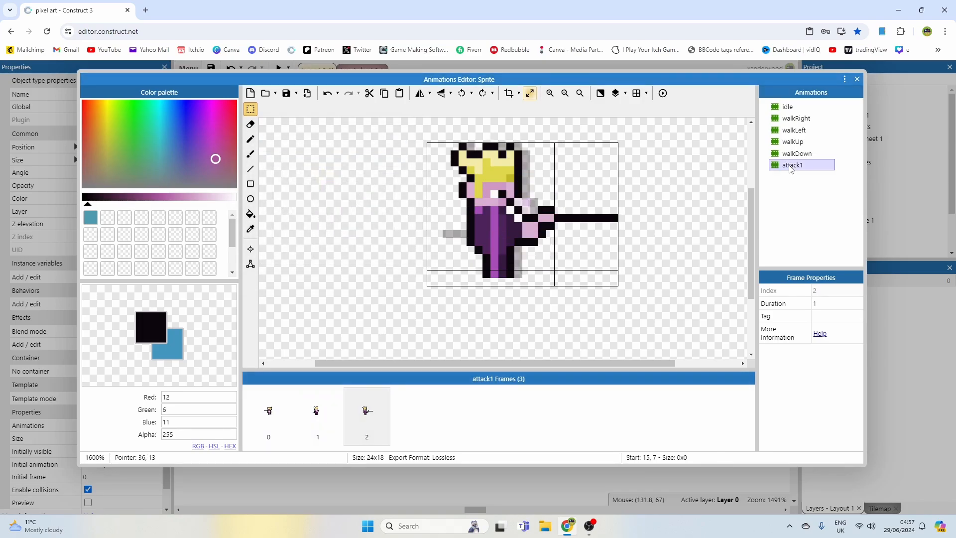
left_click(827, 304)
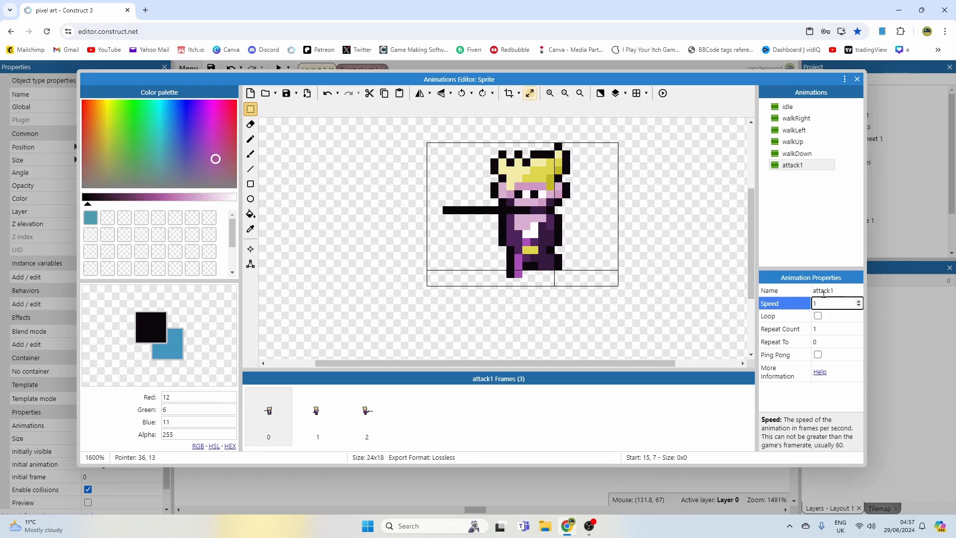
left_click(663, 93)
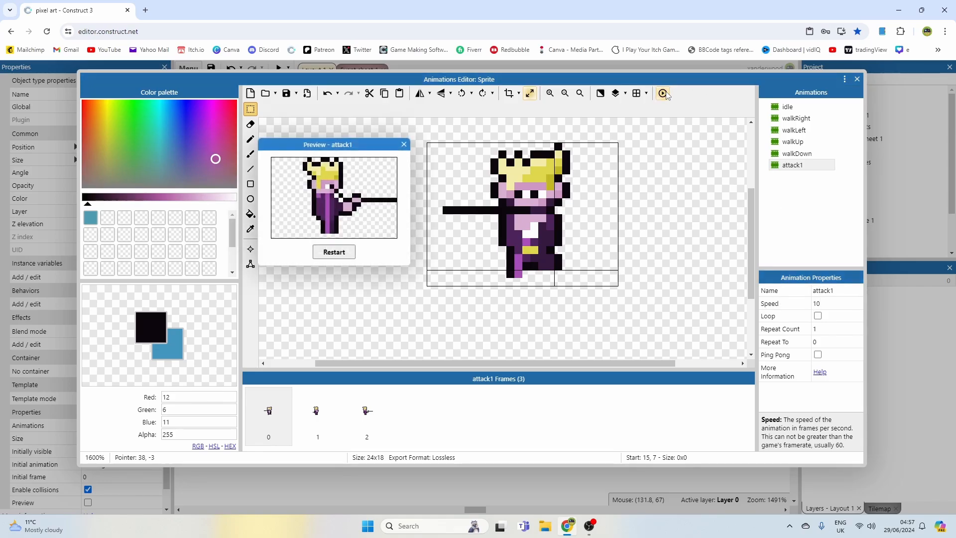
left_click(340, 250)
Duplicate frame 0 of the attack1 animation and select the first of the two copies.
left_click(277, 418)
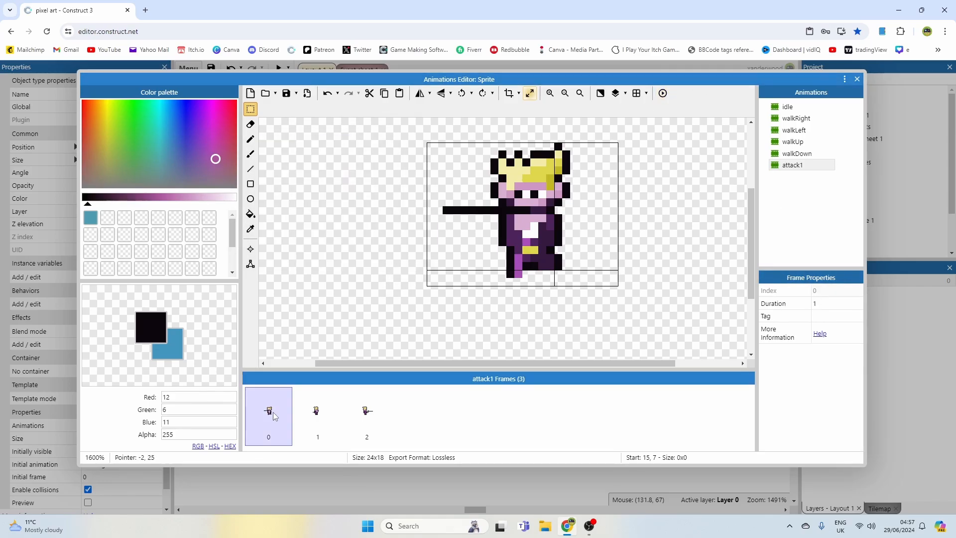
right_click(275, 410)
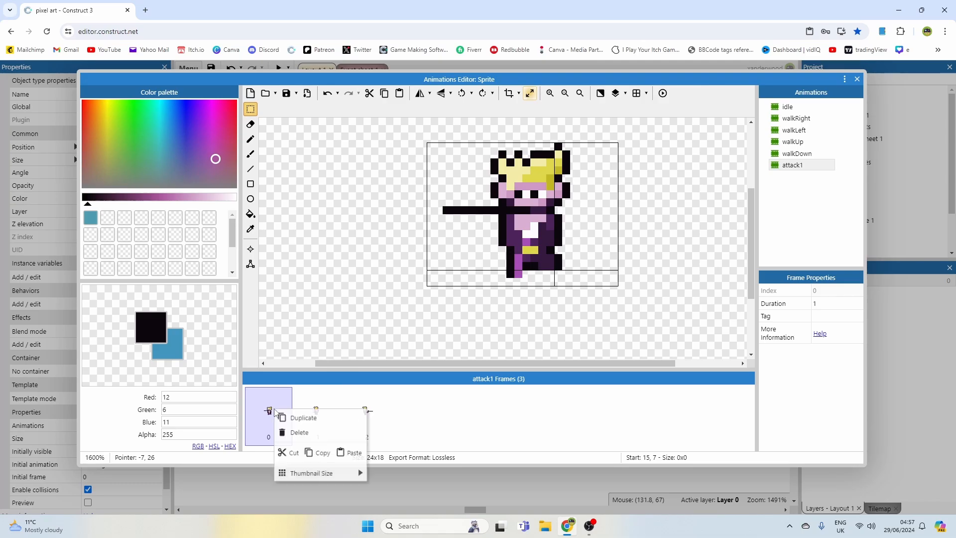
left_click(292, 416)
left_click(287, 412)
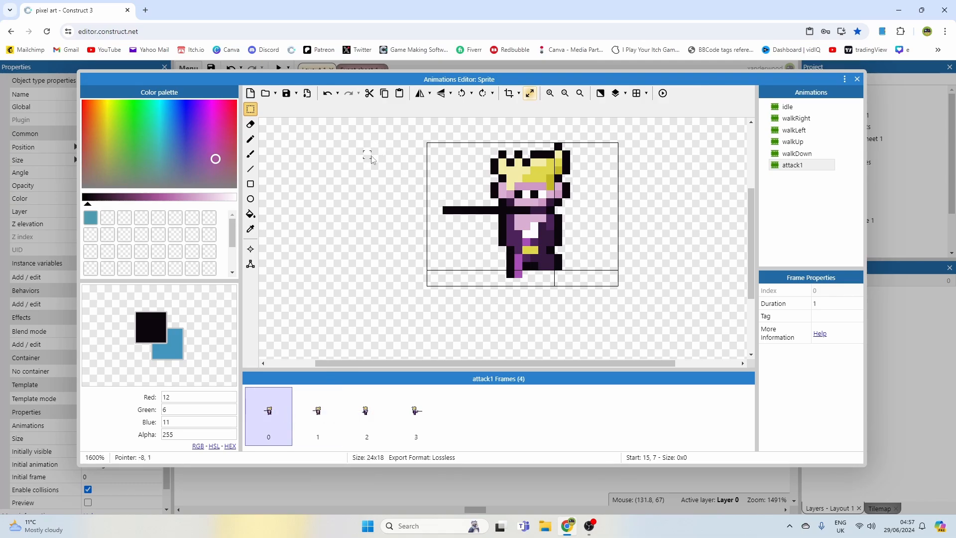
Remove the weapon from frame 0, erasing the part outside the body and recoloring the part across the chest dark purple.
left_click(250, 169)
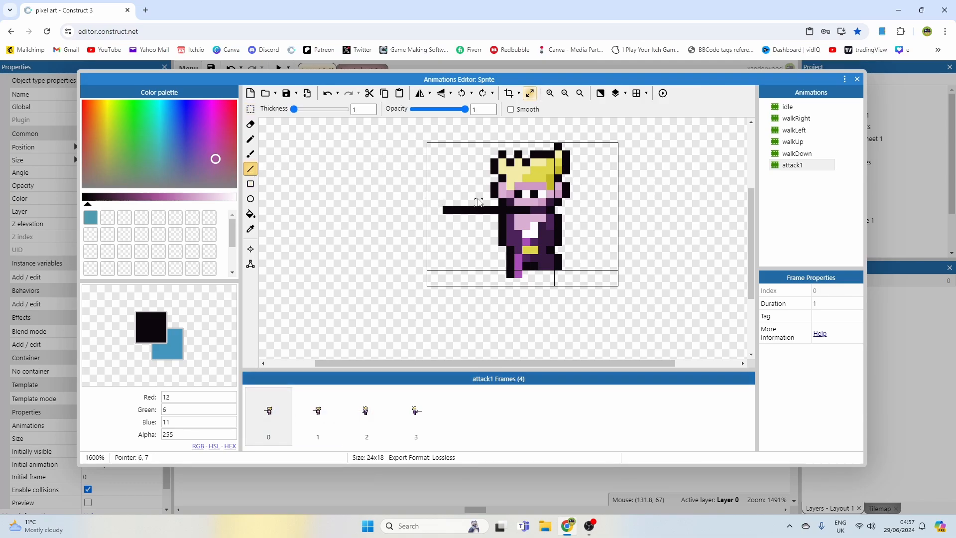
left_click(468, 199, "ctrl")
left_click_drag(445, 210, 484, 210)
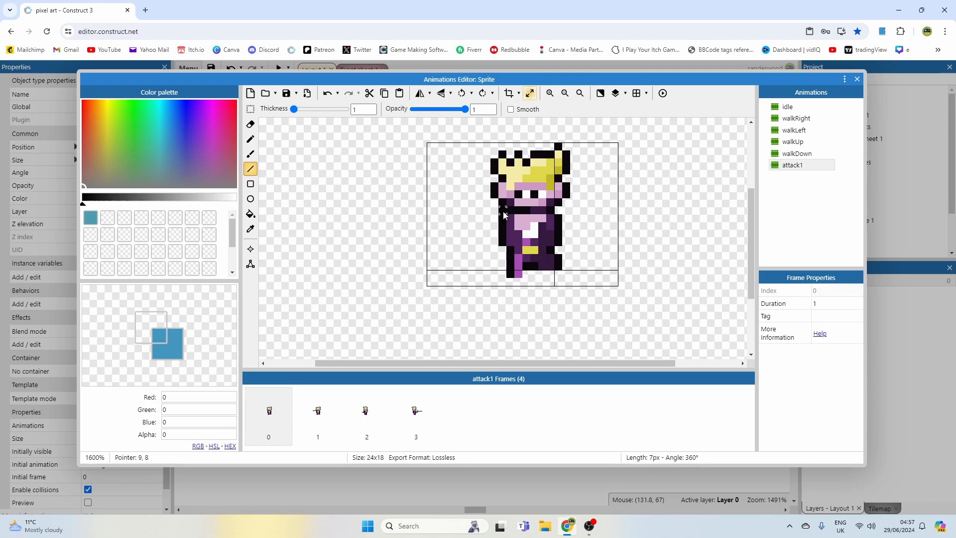
scroll(514, 218, "up", 2, "ctrl")
left_click(494, 218, "ctrl")
mouse_move(473, 166)
left_mouse_down()
mouse_move(482, 204)
mouse_move(542, 193)
left_mouse_up()
scroll(543, 197, "down", 1, "ctrl")
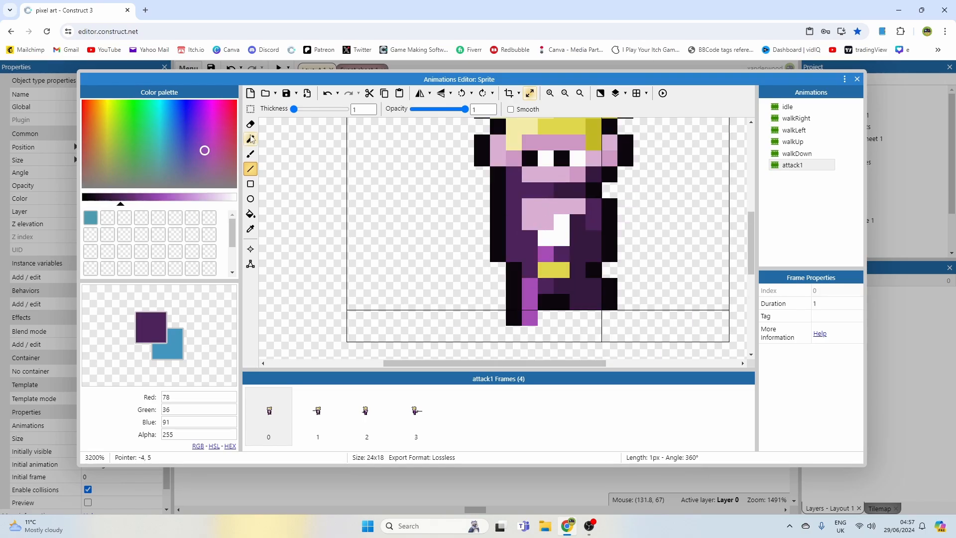
Paint over the hand on the chest with a two-pixel-wide white shirt front and restore the dark purple coat beside it.
left_click(251, 139)
mouse_move(529, 202)
left_mouse_down()
mouse_move(529, 224)
mouse_move(558, 193)
mouse_move(552, 221)
left_mouse_up()
left_click(562, 222)
left_click(564, 235, "ctrl")
left_click(582, 222, "ctrl")
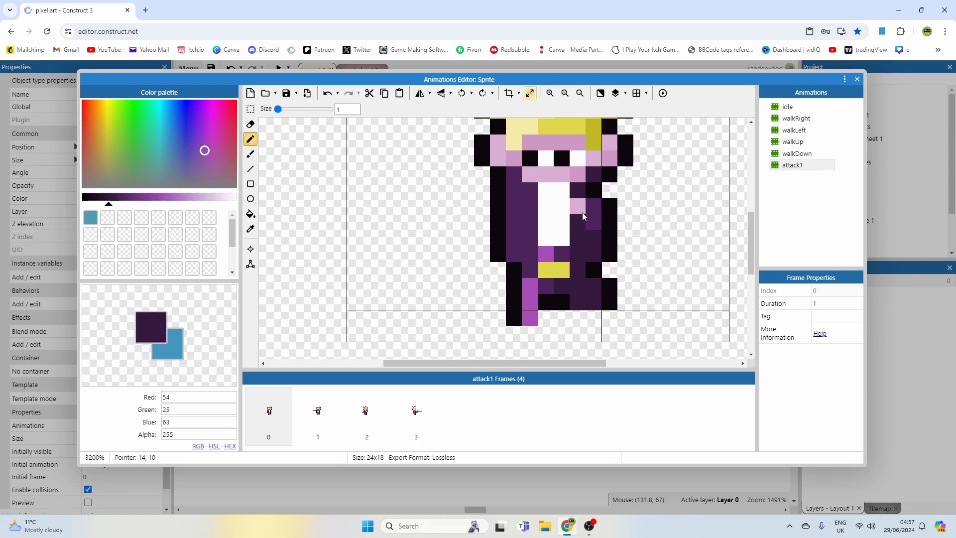
Extend the coat up below the white shirt front with one bright purple pixel and one dark purple pixel.
left_click(531, 285, "ctrl")
left_click_drag(546, 254, 547, 240)
left_click(563, 250, "ctrl")
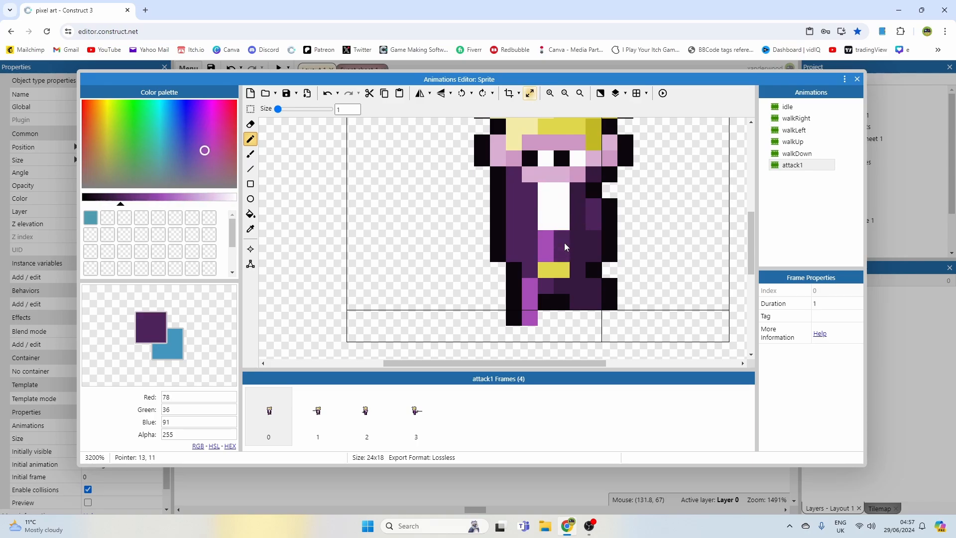
left_click(564, 243)
scroll(553, 214, "down", 1, "ctrl")
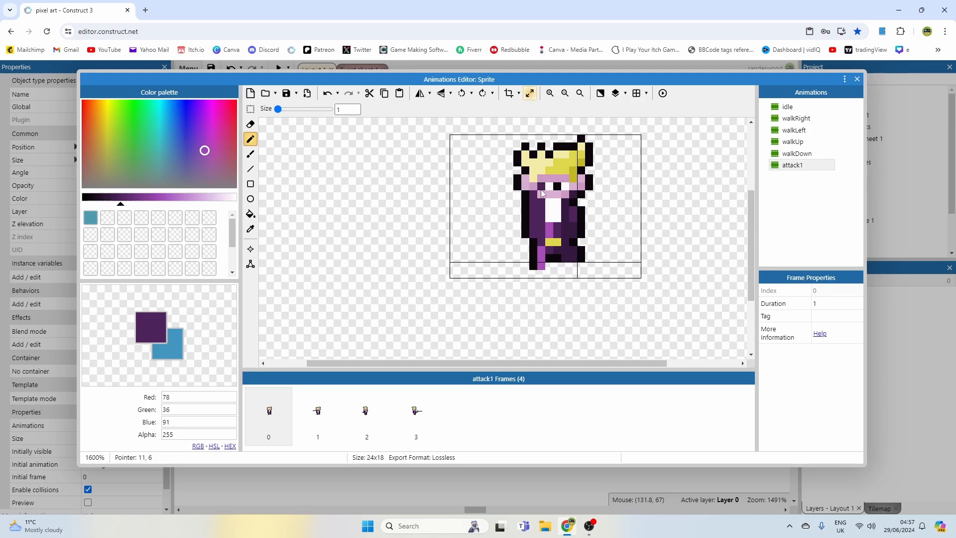
Paint over the character's right-hand eye with the pink face color.
scroll(542, 190, "up", 1, "ctrl")
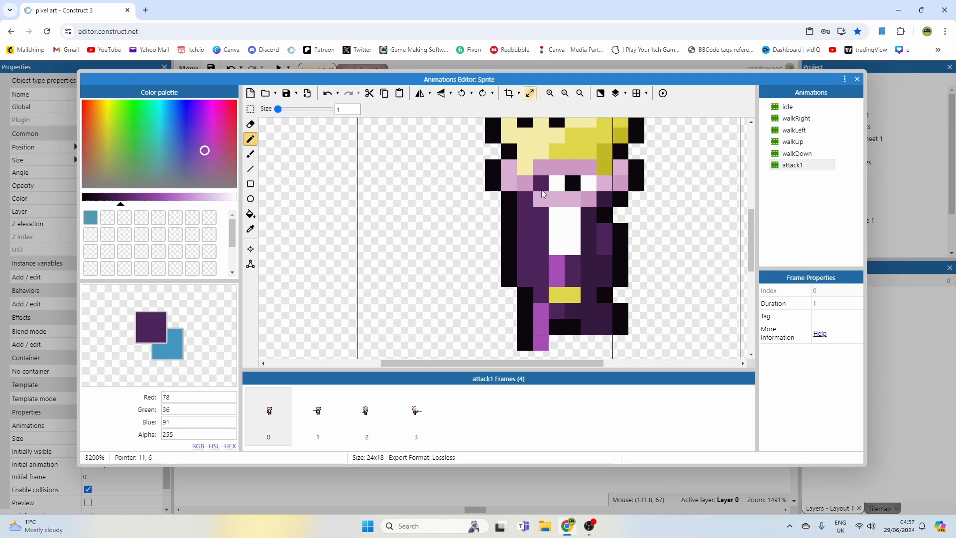
left_click(570, 171, "ctrl")
left_click_drag(572, 178, 586, 183)
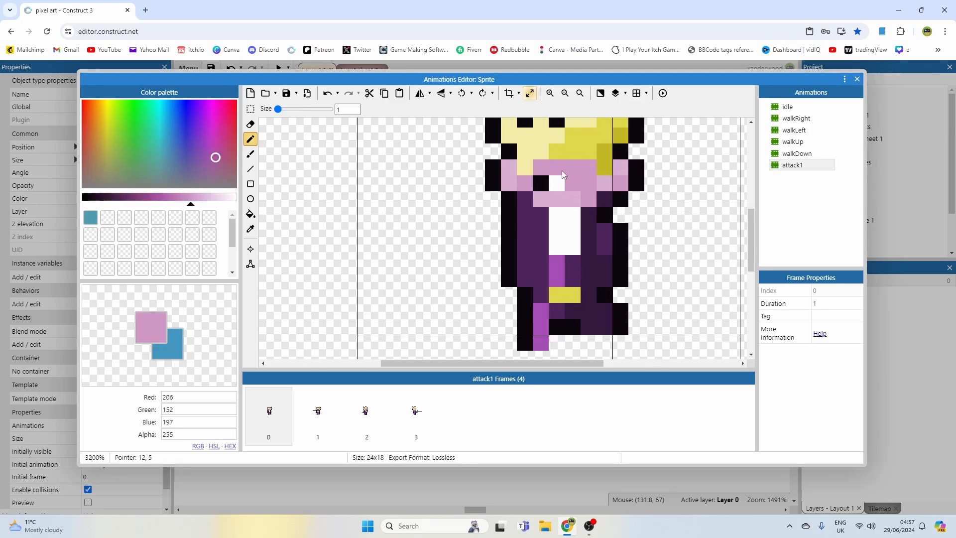
Erase the black outline pixels of the ear on the left side of the head.
left_click(509, 173, "ctrl")
left_click(514, 195)
left_click(465, 181, "ctrl")
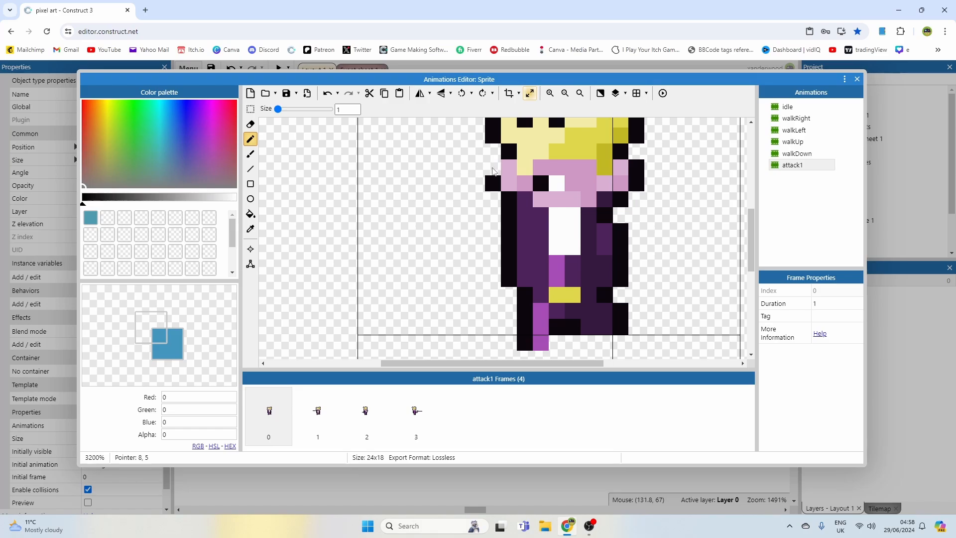
left_click_drag(493, 166, 493, 183)
Redraw the left edge of the face further inward in black over the old ear and clear the leftover ear pixel.
left_click(505, 156, "ctrl")
left_click(506, 183)
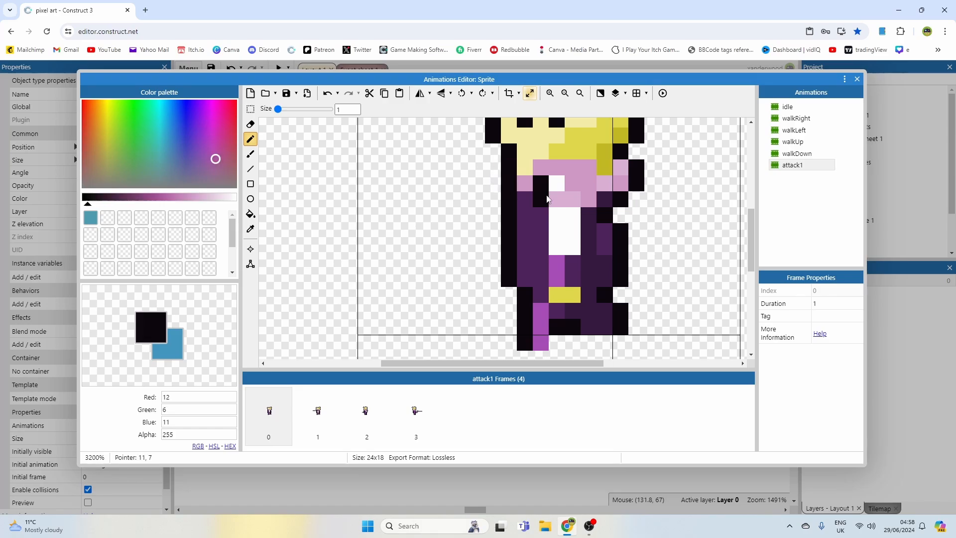
left_click(498, 193, "ctrl")
left_click(503, 183)
left_click(508, 168, "ctrl")
left_click(523, 183)
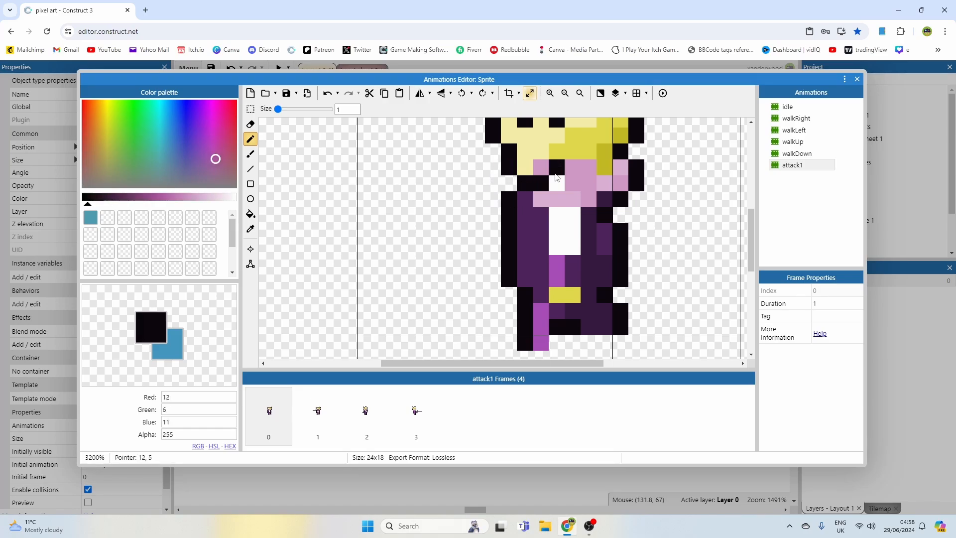
Shift the remaining eye one pixel to the right with a pink filler pixel, a black pupil and a white pixel.
left_click(556, 173, "ctrl")
left_click_drag(544, 183, 554, 184)
left_click(526, 183, "ctrl")
left_click(556, 184)
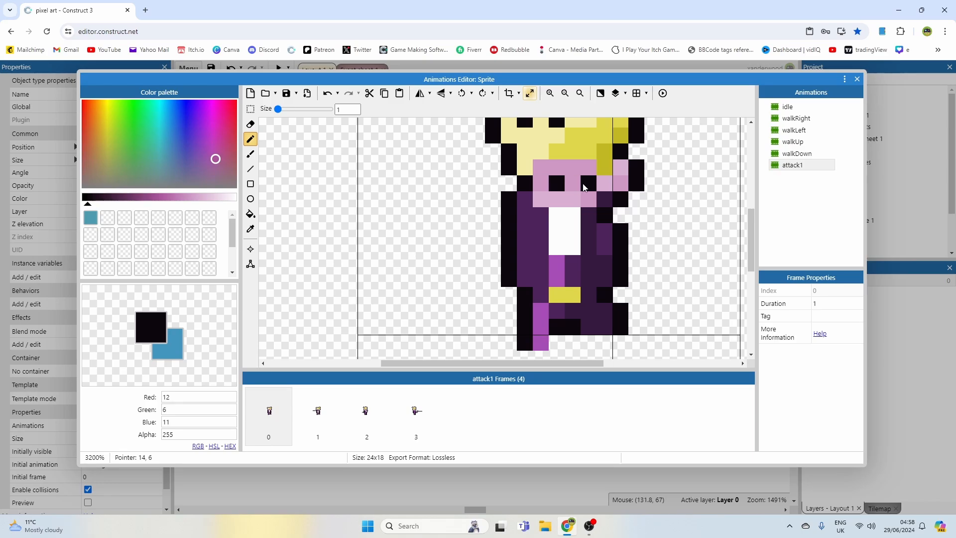
left_click(573, 223, "ctrl")
left_click(573, 184)
Paint an arm in the chin's light pink, reaching out past the left side of the body below the face.
scroll(592, 196, "down", 1, "ctrl")
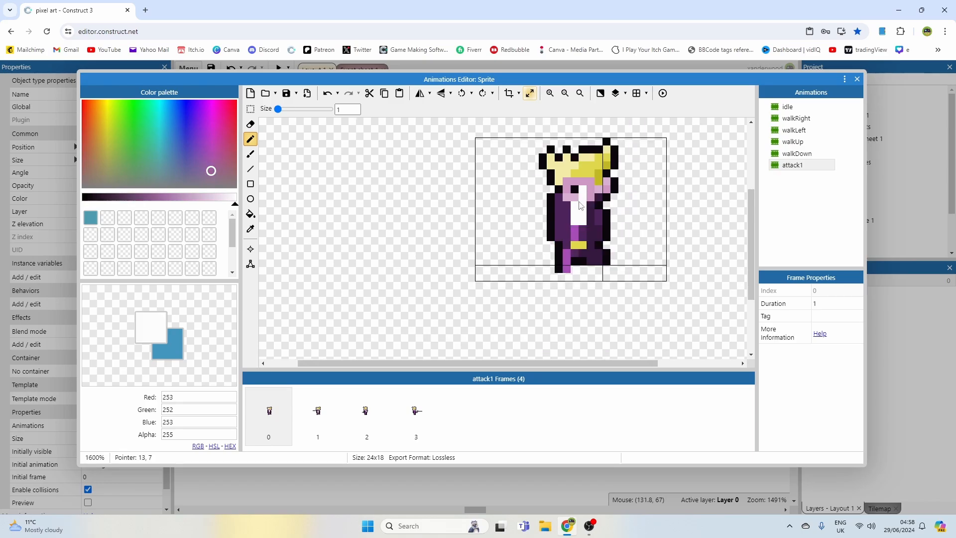
left_click(579, 196, "ctrl")
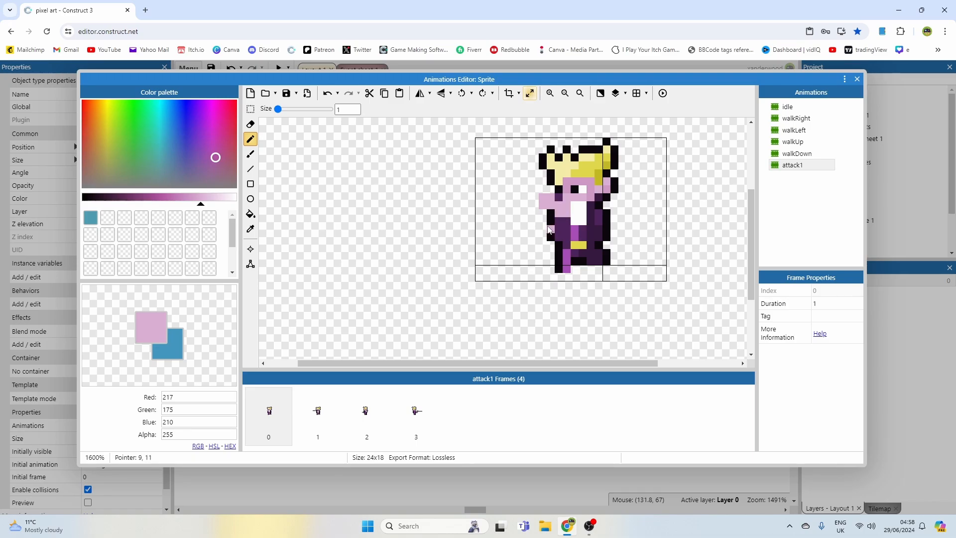
On attack1 frame 0, draw a 1 px black diagonal sword from the raised hand to the canvas's upper-left corner and outline the arm.
left_click(549, 230, "alt")
left_click(251, 168)
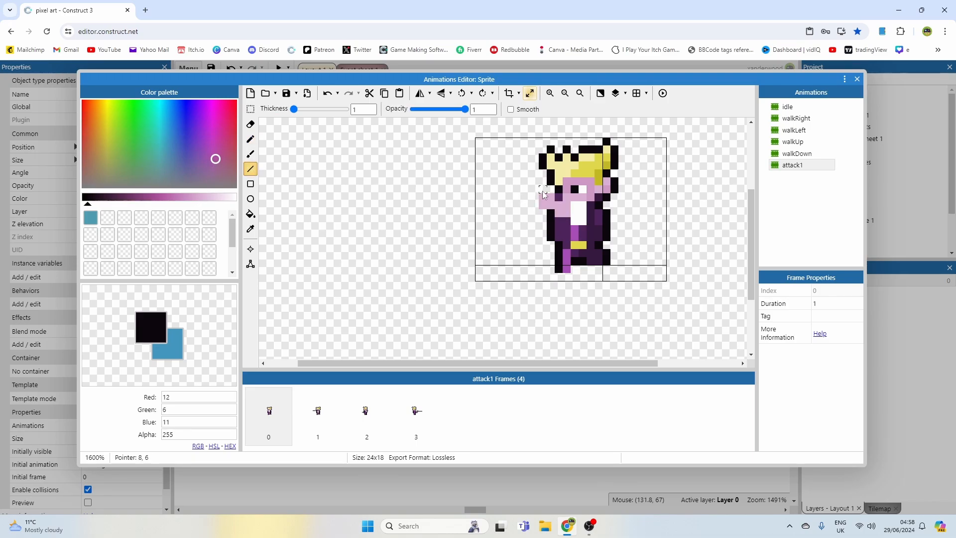
mouse_move(544, 194)
left_mouse_down()
mouse_move(535, 207)
mouse_move(545, 215)
mouse_move(516, 175)
mouse_move(473, 148)
mouse_move(478, 139)
left_mouse_up()
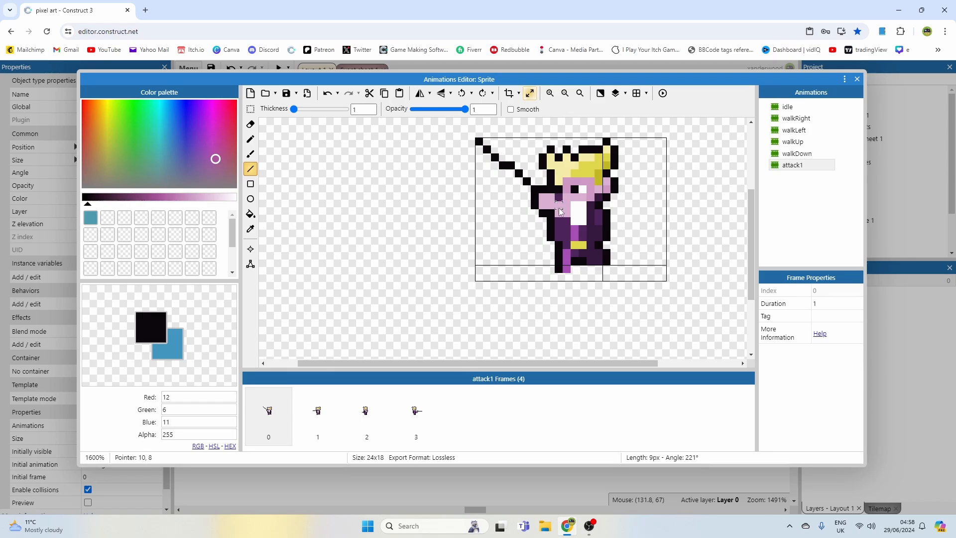
left_click_drag(560, 211, 570, 216)
Preview the attack1 animation, close the preview and set the animation's speed to 15.
left_click(662, 93)
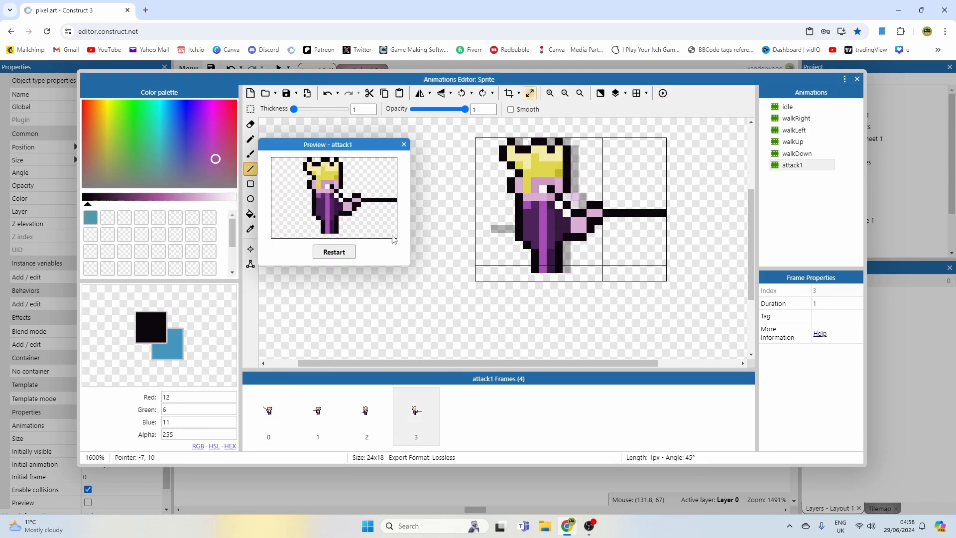
left_click(403, 145)
left_click(264, 416)
left_click(826, 304)
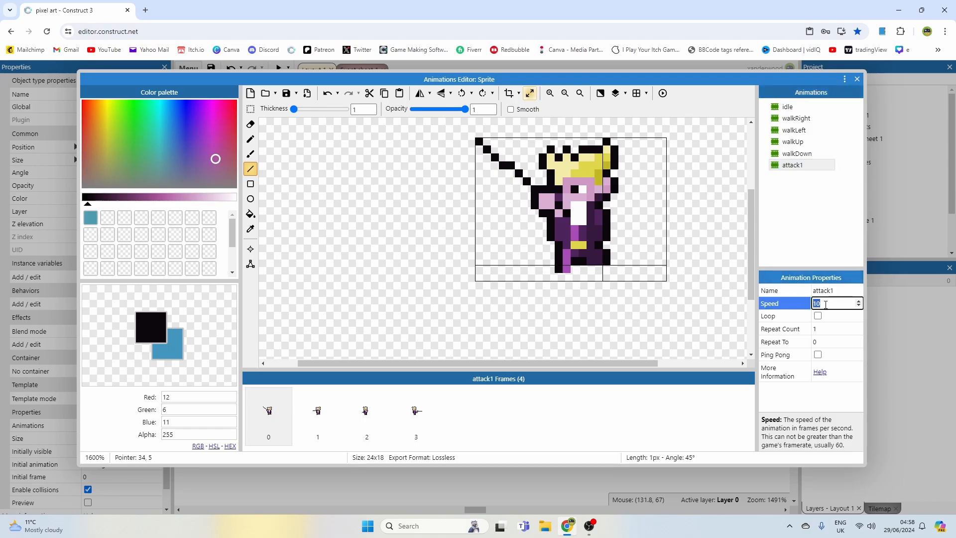
Replay the attack1 animation preview several times to check its speed, and close the preview.
left_click(663, 94)
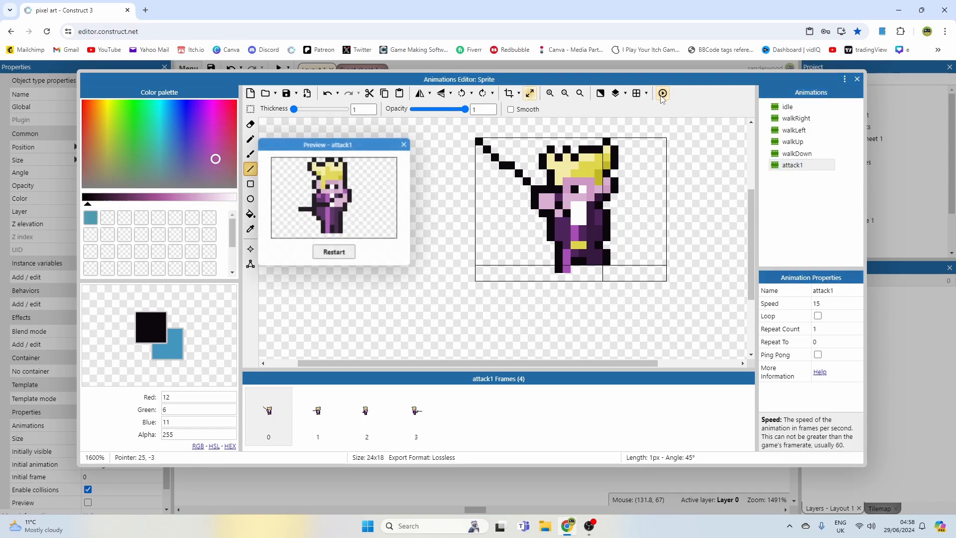
left_click(334, 252)
left_click(335, 251)
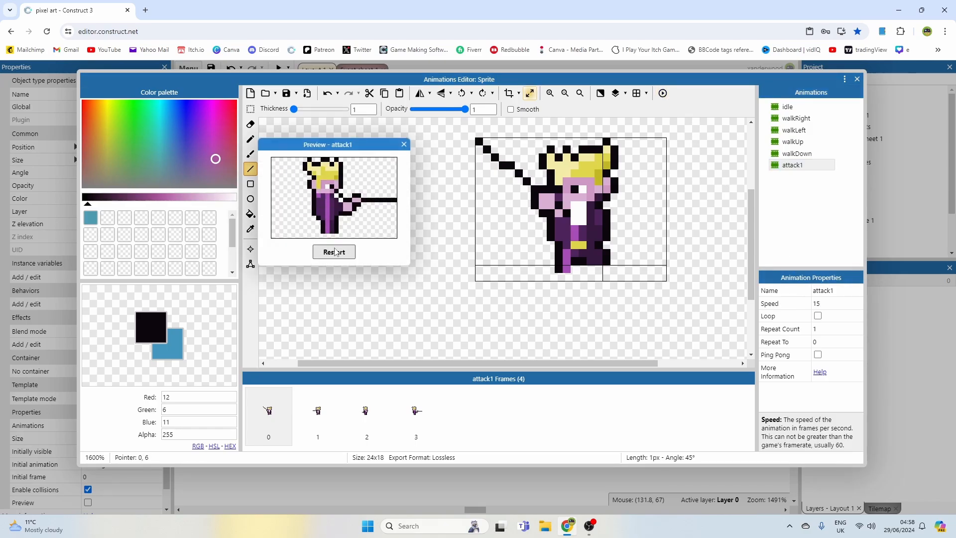
left_click(335, 252)
left_click(335, 252)
left_click(334, 252)
left_click(334, 252)
left_click(335, 252)
left_click(335, 252)
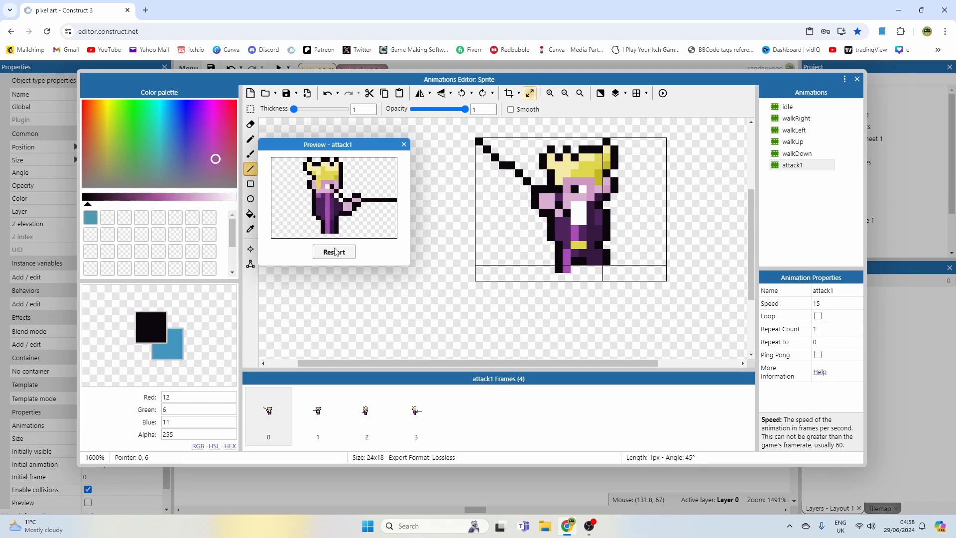
left_click(403, 146)
Duplicate frame 3 of the attack1 animation.
left_click(418, 410)
right_click(421, 411)
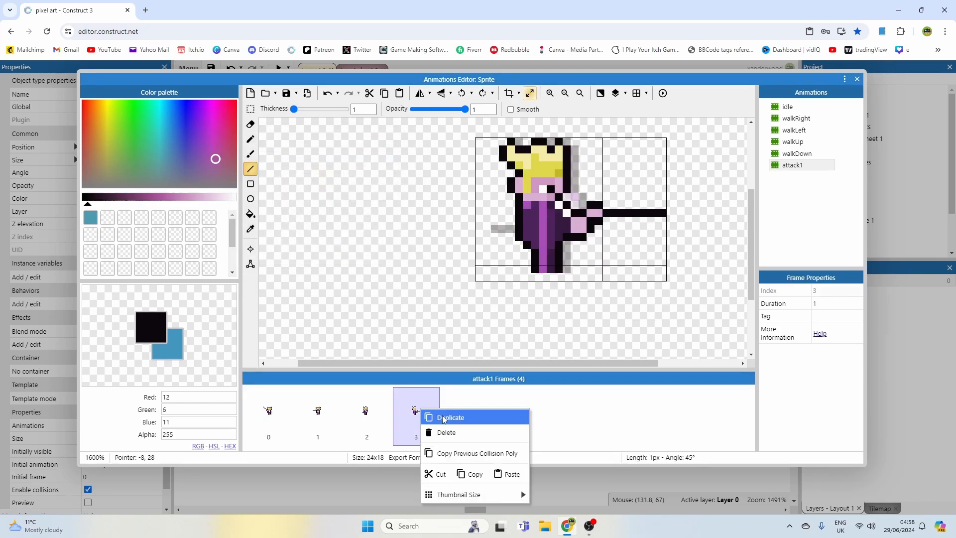
left_click(450, 417)
In frame 4, select the hand and forearm and move them about two pixels up and two pixels toward the body.
left_click(250, 109)
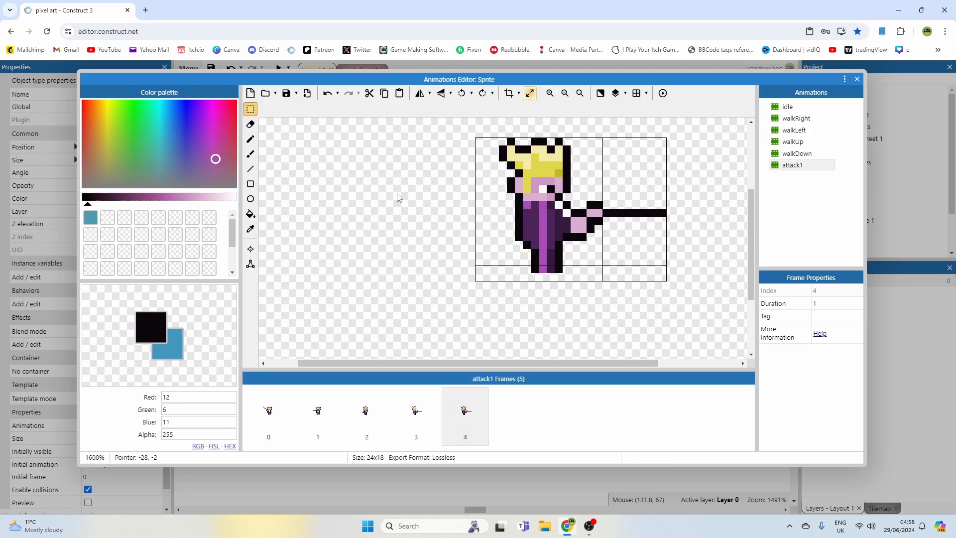
left_click(591, 205)
mouse_move(590, 205)
left_mouse_down()
mouse_move(597, 221)
mouse_move(580, 203)
mouse_move(575, 215)
left_mouse_up()
left_click(607, 198)
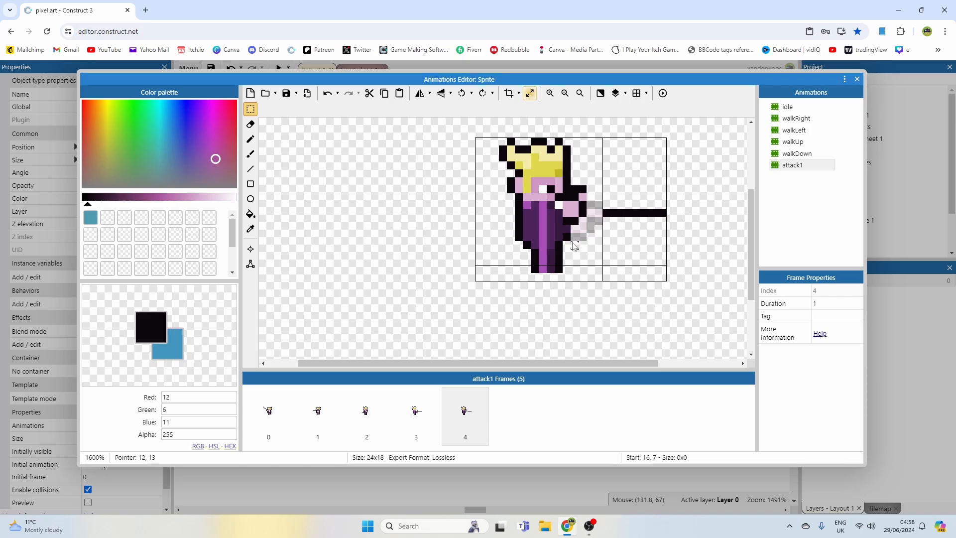
Erase the horizontal black sword from frame 4 by painting over it with the transparent color.
left_click(250, 139)
scroll(533, 227, "up", 2)
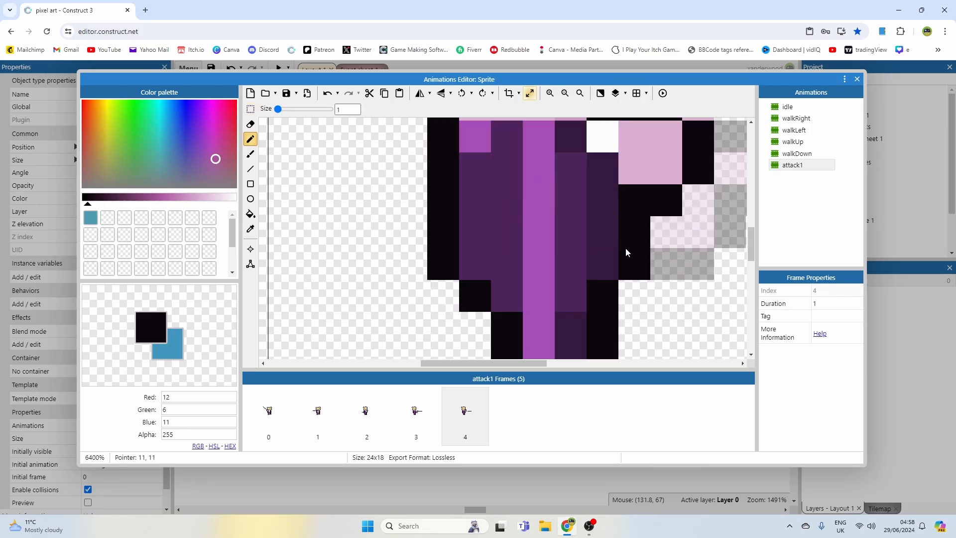
scroll(634, 244, "down", 2)
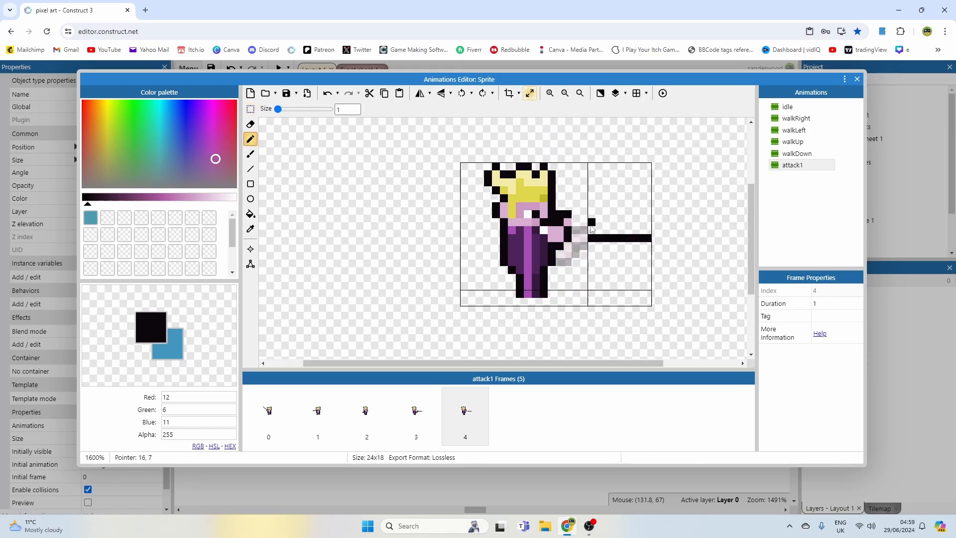
left_click(591, 225, "ctrl")
left_click_drag(591, 236, 652, 237)
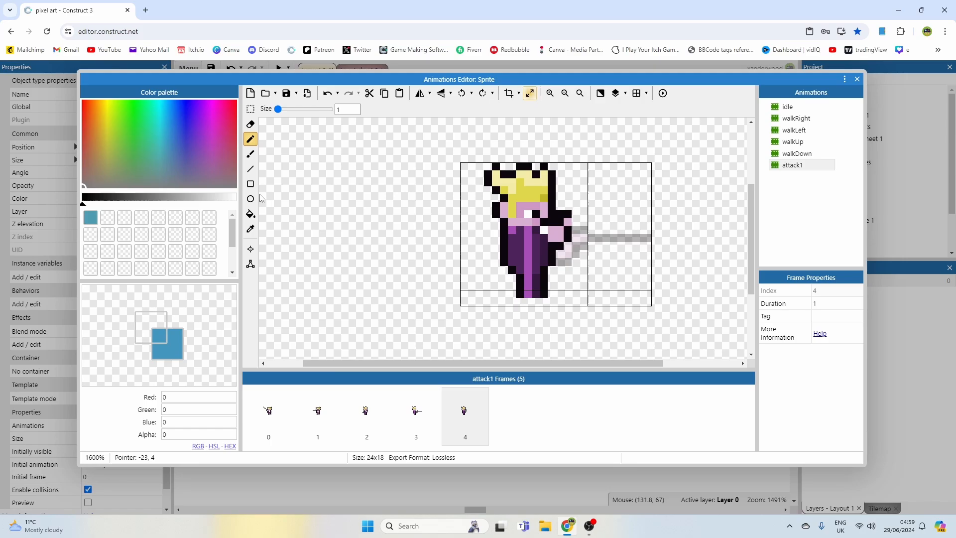
Draw a short black diagonal sword rising from the hand in frame 4 and touch up the arm's pixels.
left_click(250, 169)
left_click(575, 223, "ctrl")
mouse_move(571, 226)
left_mouse_down()
mouse_move(577, 197)
mouse_move(589, 199)
left_mouse_up()
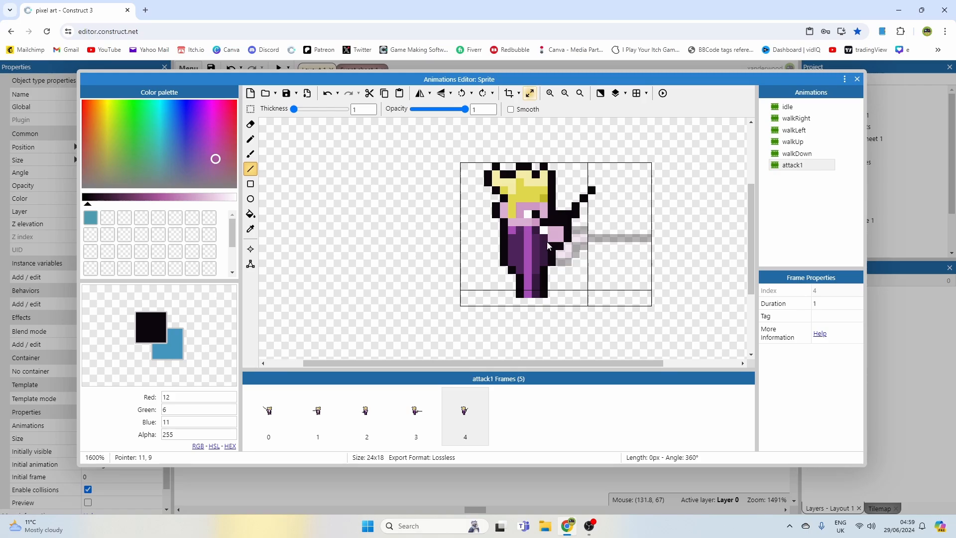
left_click_drag(548, 243, 544, 246)
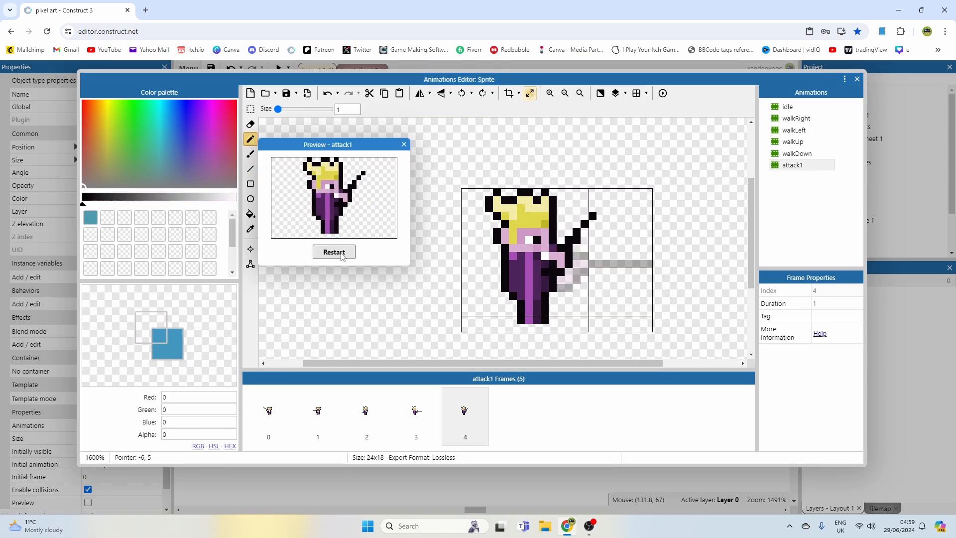
Replay the attack1 animation preview with the new frame and close the animations editor.
left_click(334, 252)
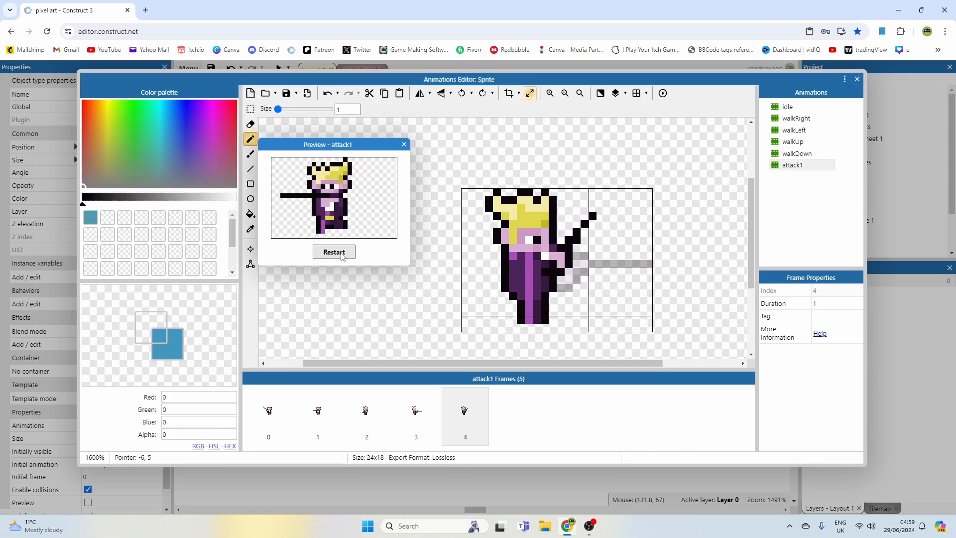
left_click(404, 145)
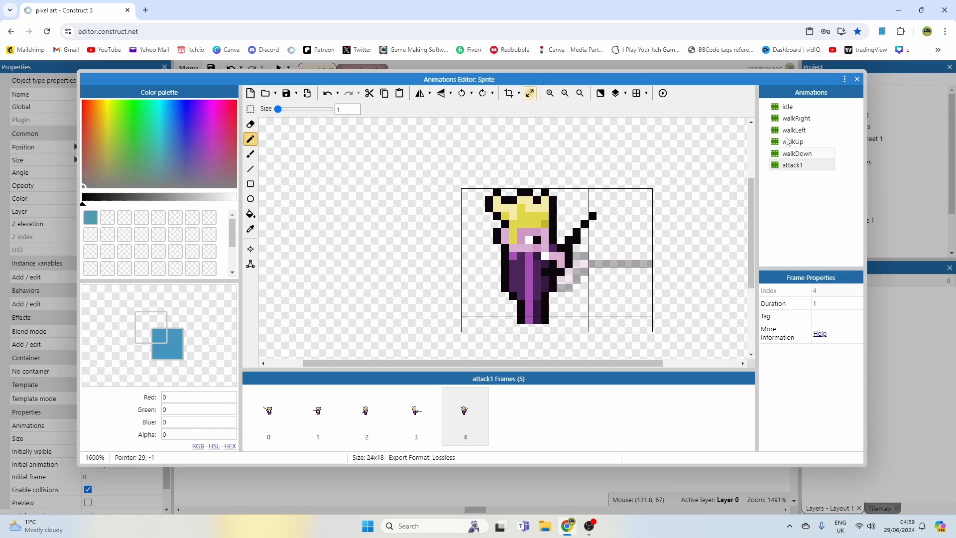
left_click(857, 79)
Insert a Keyboard object into the project from Layout 1.
left_click(406, 122)
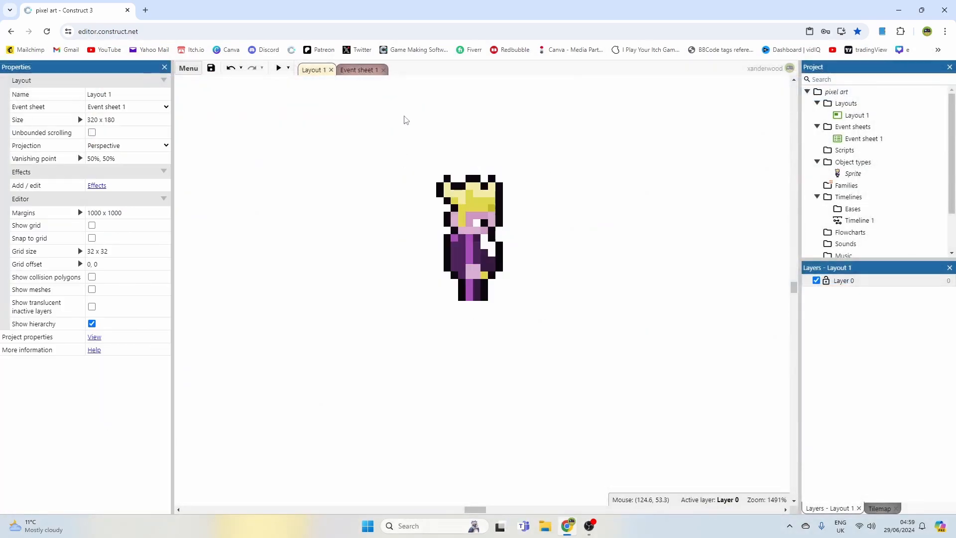
left_click(369, 70)
left_click(314, 70)
double_click(388, 172)
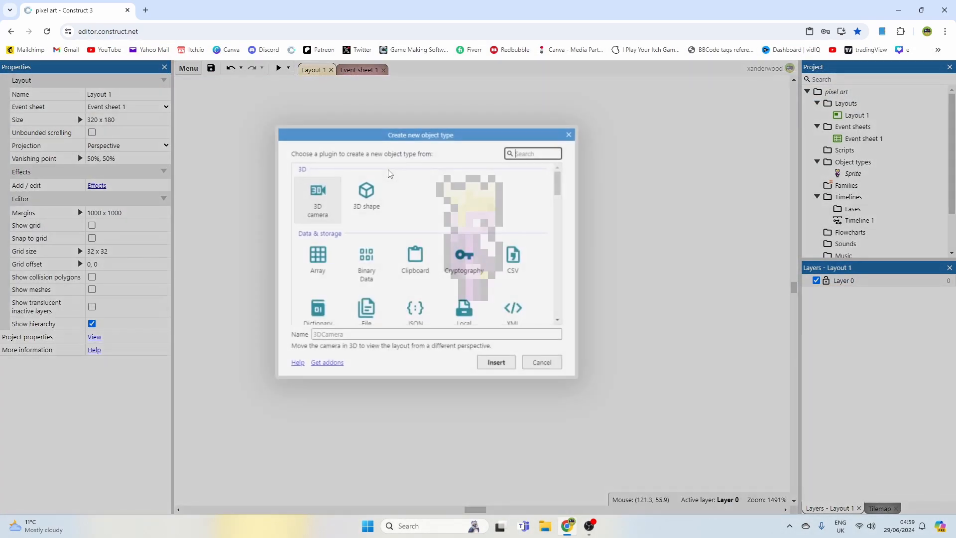
scroll(432, 237, "down", 3)
scroll(395, 249, "down", 5)
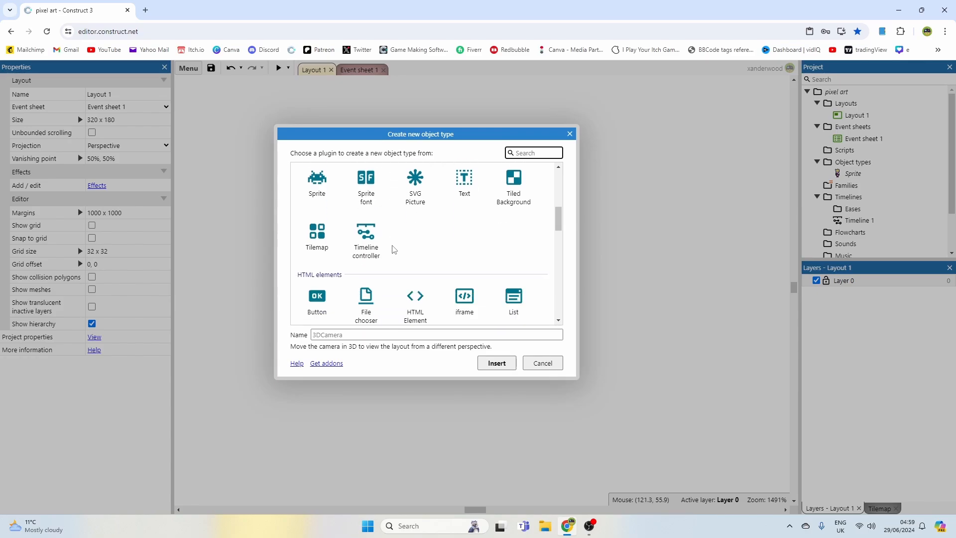
double_click(378, 234)
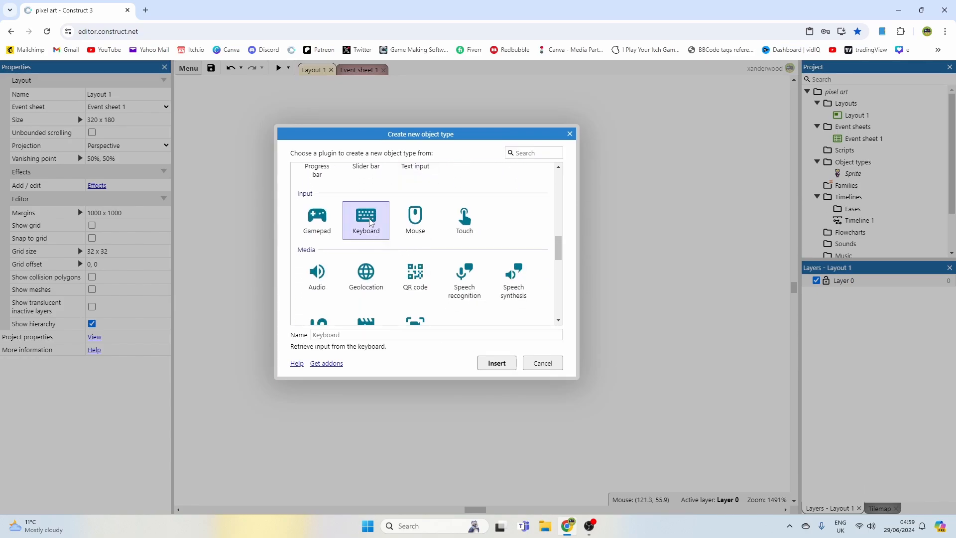
Add an event to Event sheet 1 with the Keyboard condition "Key is down" for the A key.
left_click(364, 70)
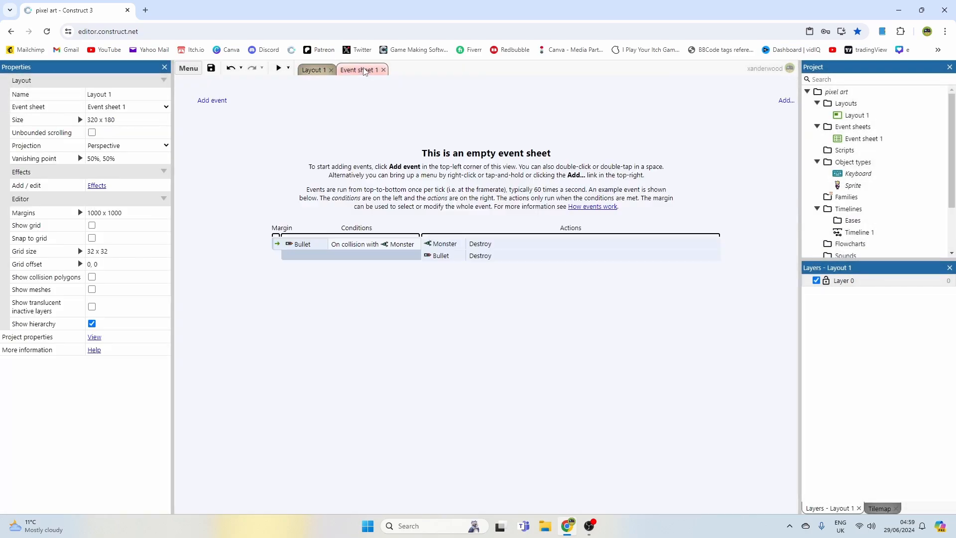
left_click(222, 102)
double_click(522, 177)
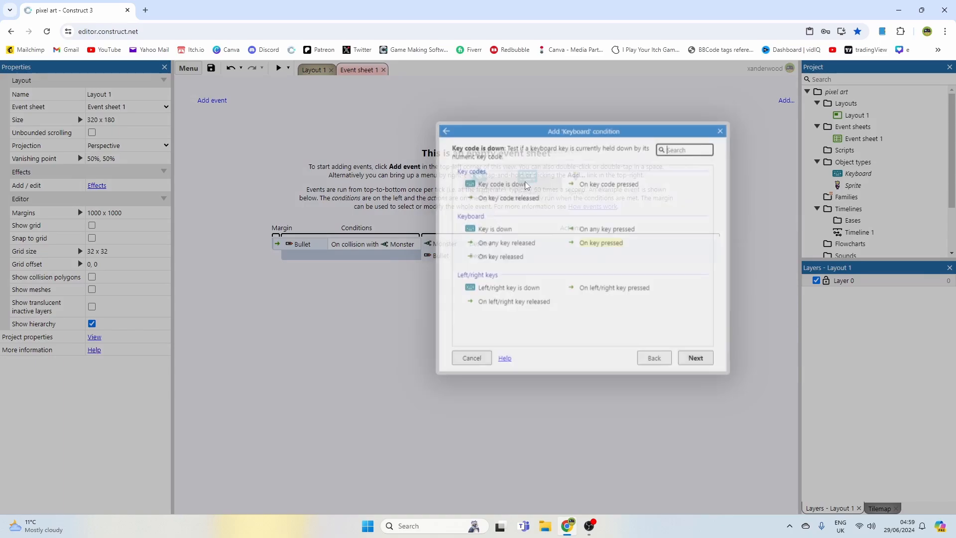
left_click(613, 244)
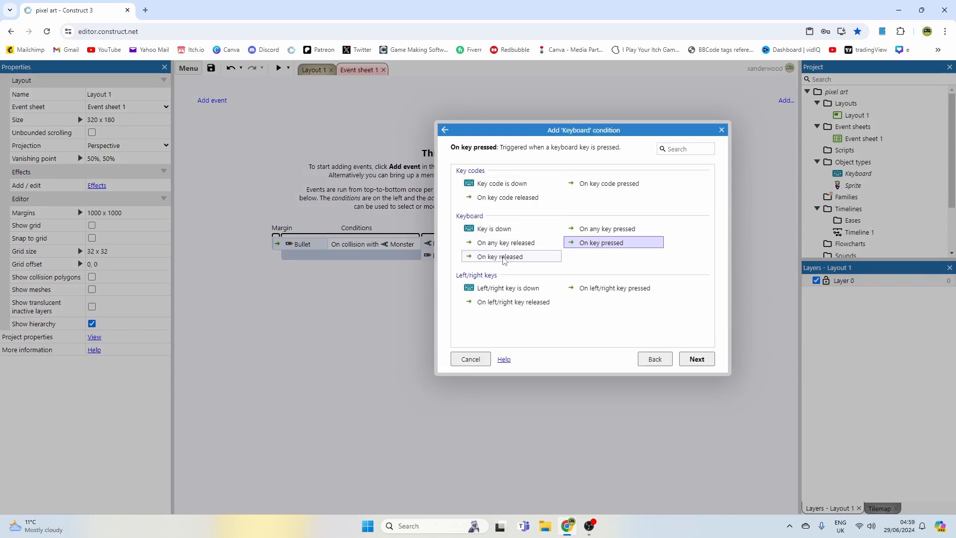
double_click(507, 230)
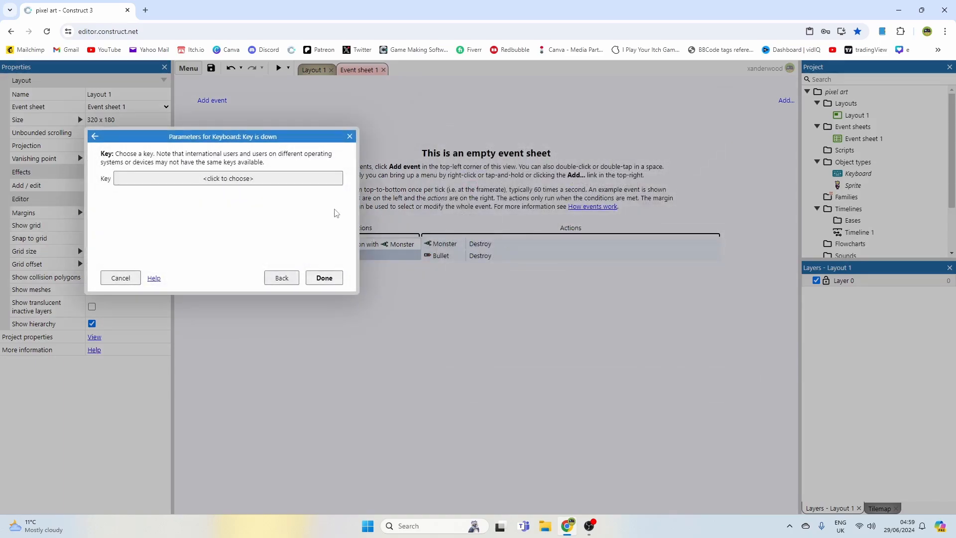
left_click(289, 179)
key("a")
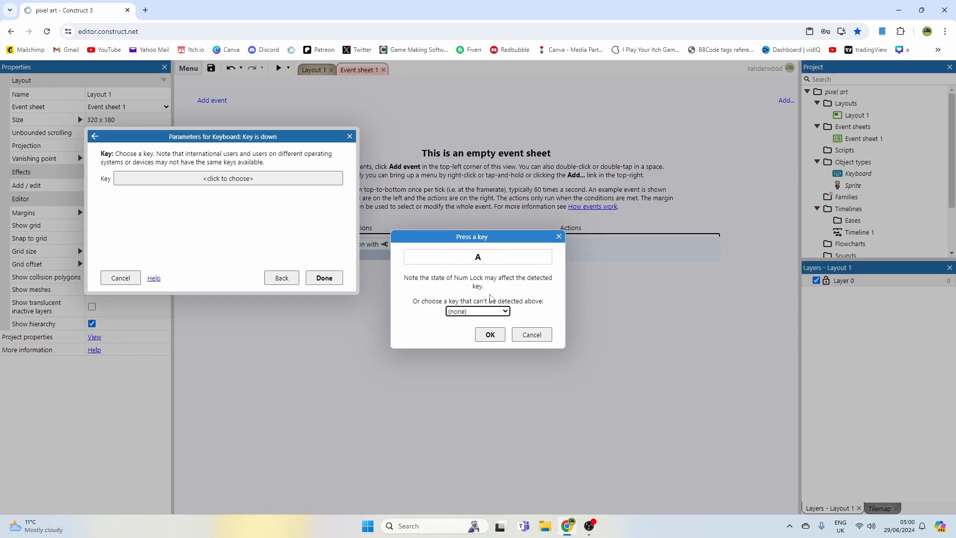
left_click(490, 334)
left_click(324, 278)
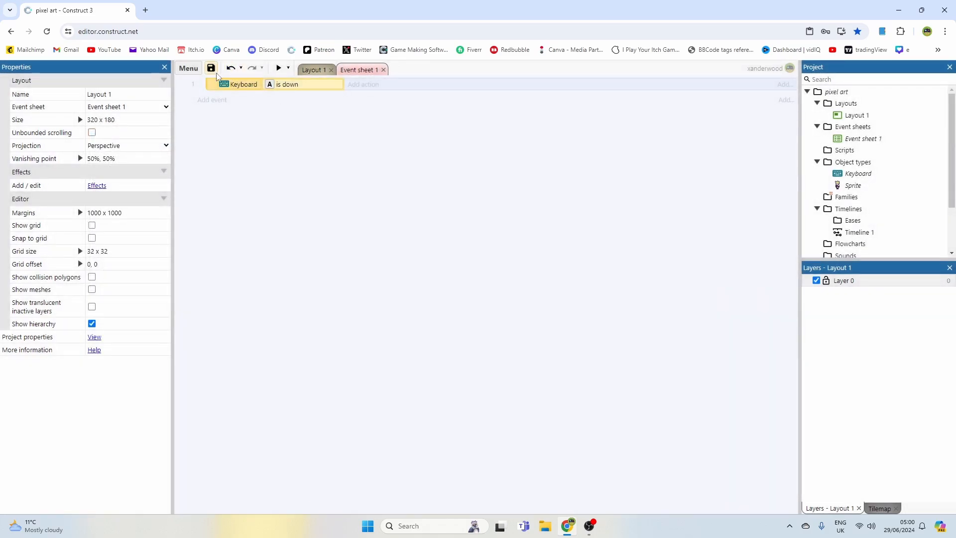
Copy the "A is down" event and paste three duplicates below it.
key("ctrl+c")
key("ctrl+v")
key("ctrl+v")
key("ctrl+v")
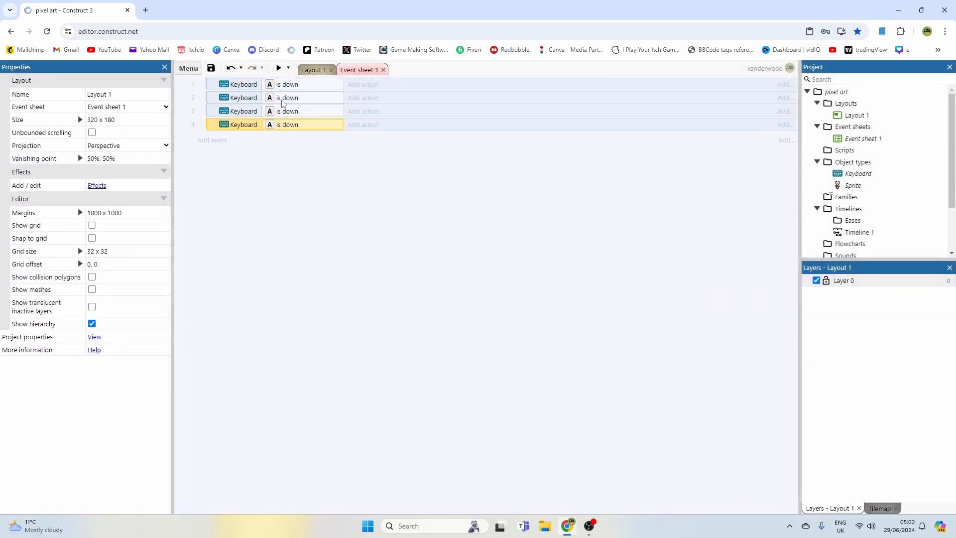
Change the key in the second event's Keyboard condition to D.
double_click(270, 97)
left_click(274, 179)
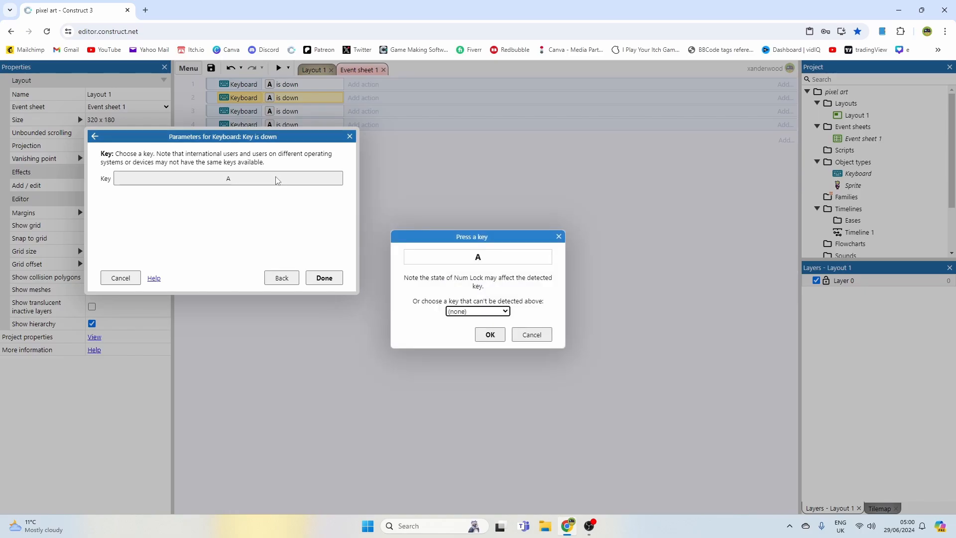
key("d")
left_click(490, 334)
left_click(324, 278)
Set the third event's Keyboard condition to the W key and edit the key of the fourth event's condition.
left_click(295, 116)
double_click(294, 115)
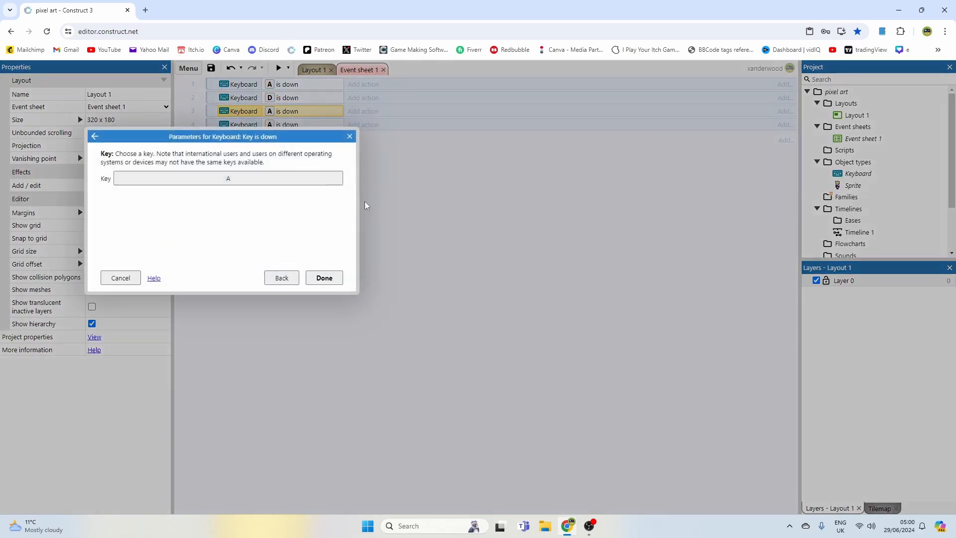
left_click(229, 179)
key("w")
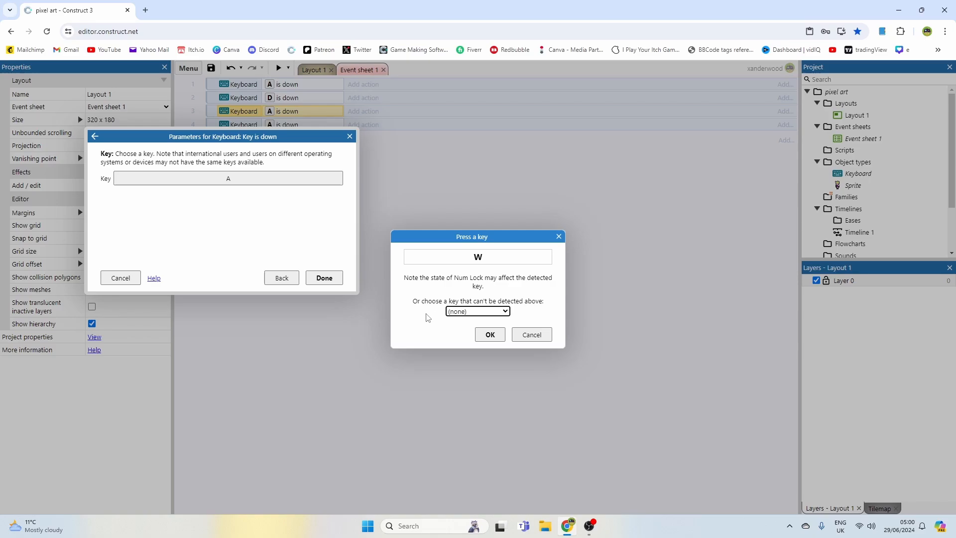
left_click(490, 334)
left_click(324, 277)
double_click(291, 125)
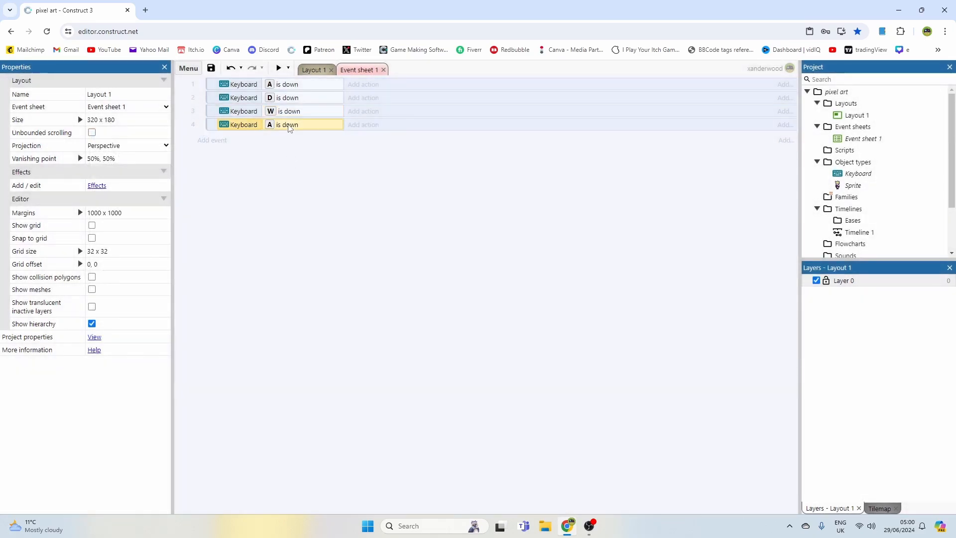
left_click(324, 278)
Add the 8 Direction movement behavior to the character sprite in Layout 1.
left_click(314, 69)
left_click(509, 243)
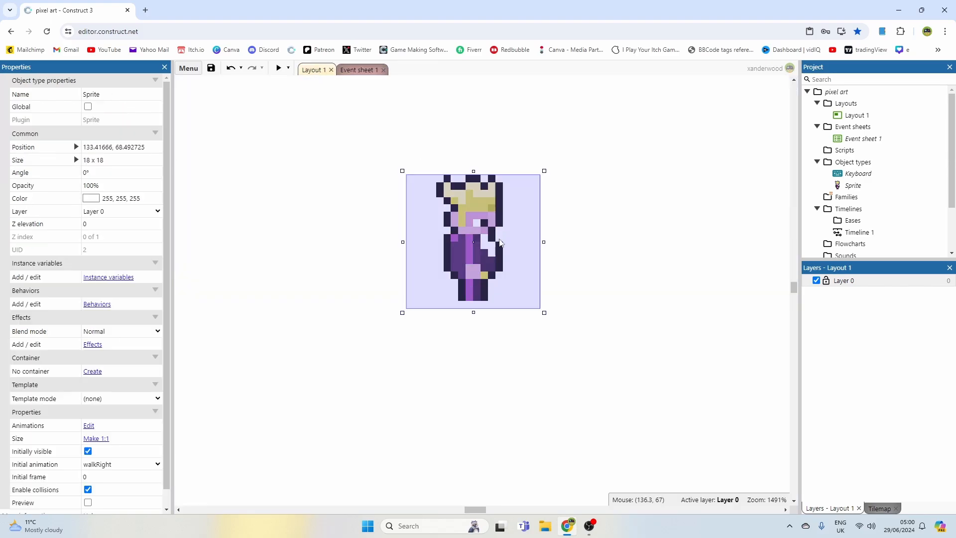
left_click(98, 304)
left_click(654, 252)
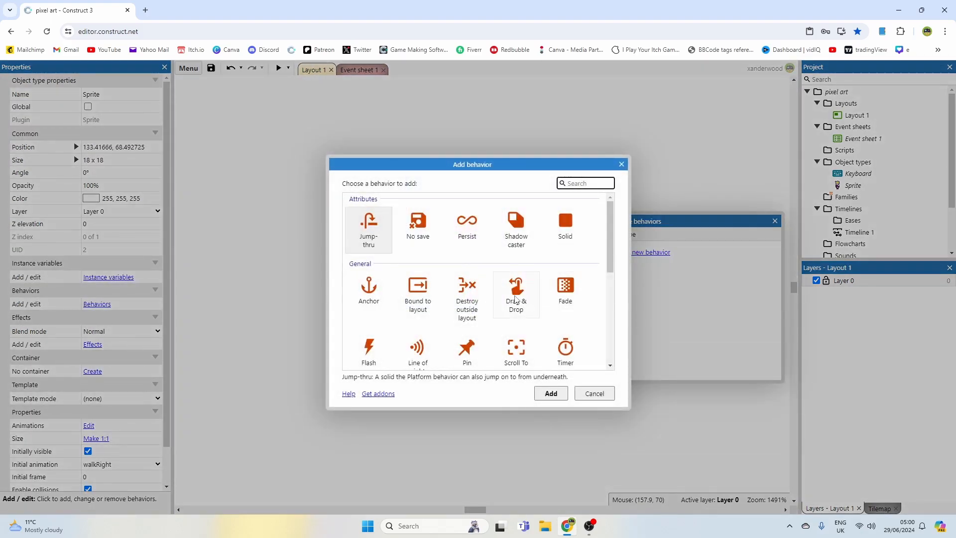
scroll(515, 302, "down", 4)
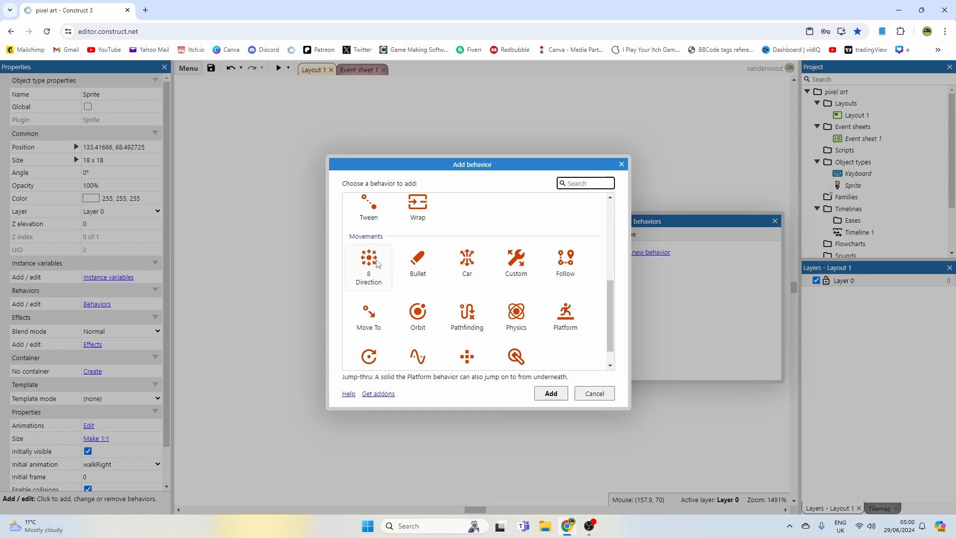
double_click(369, 264)
left_click(775, 220)
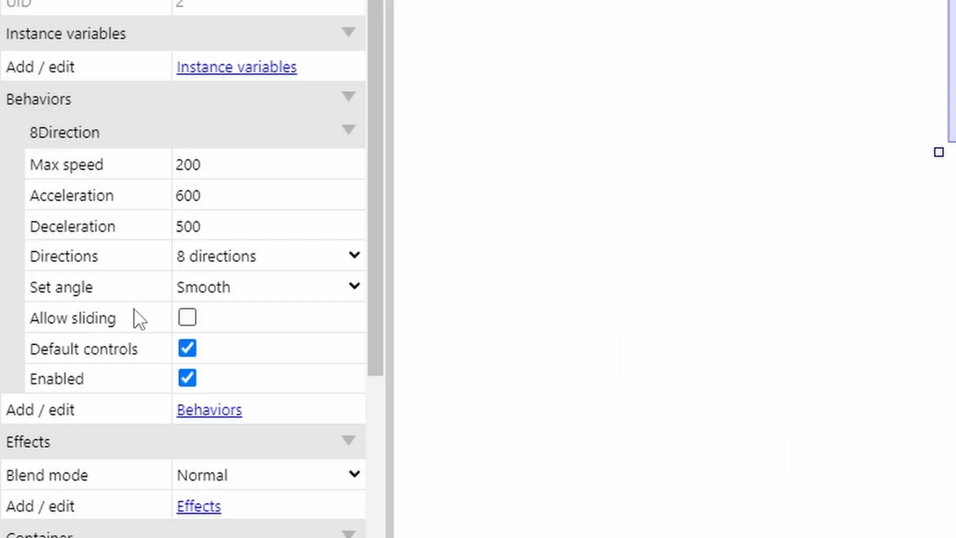
Set the 8Direction behavior's max speed to 50, disable default controls, and set its Set angle option to No.
left_click(235, 160)
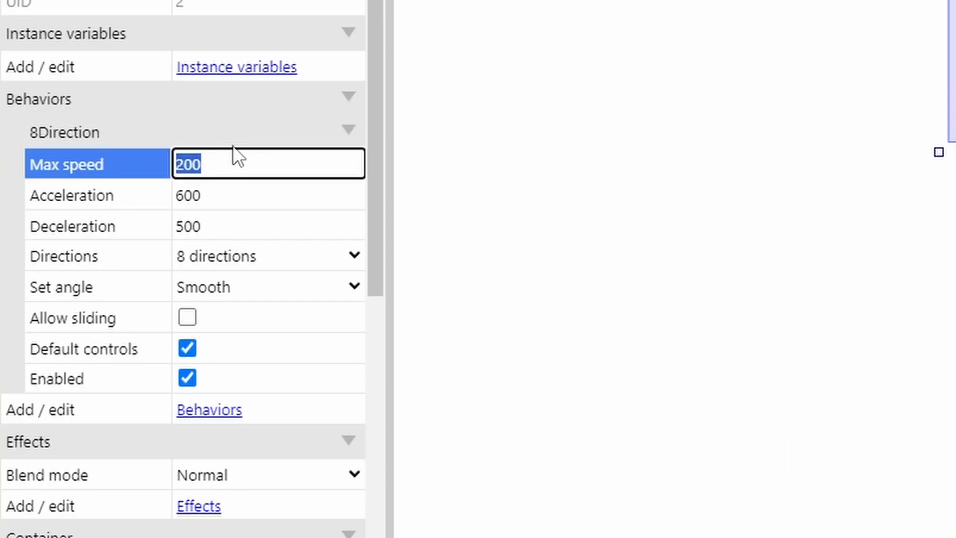
type("50")
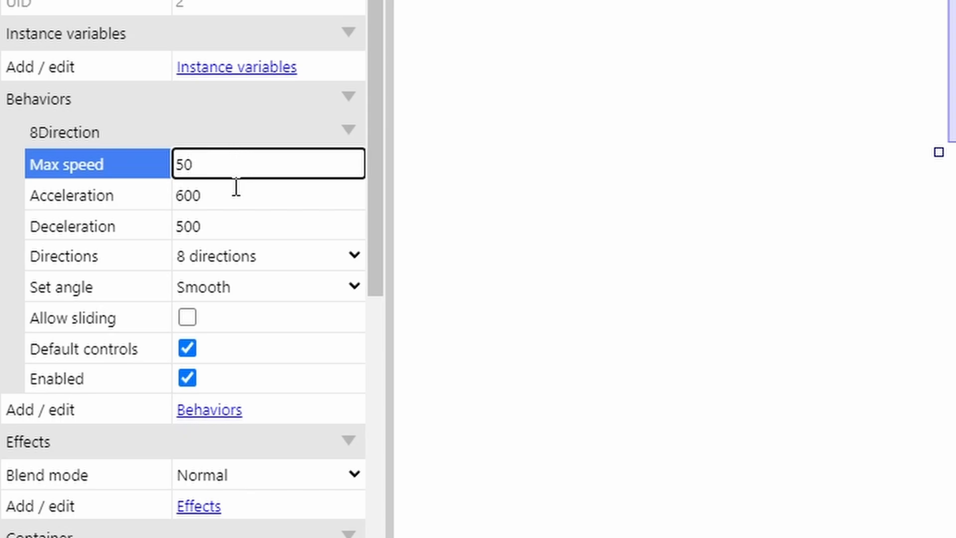
left_click(189, 348)
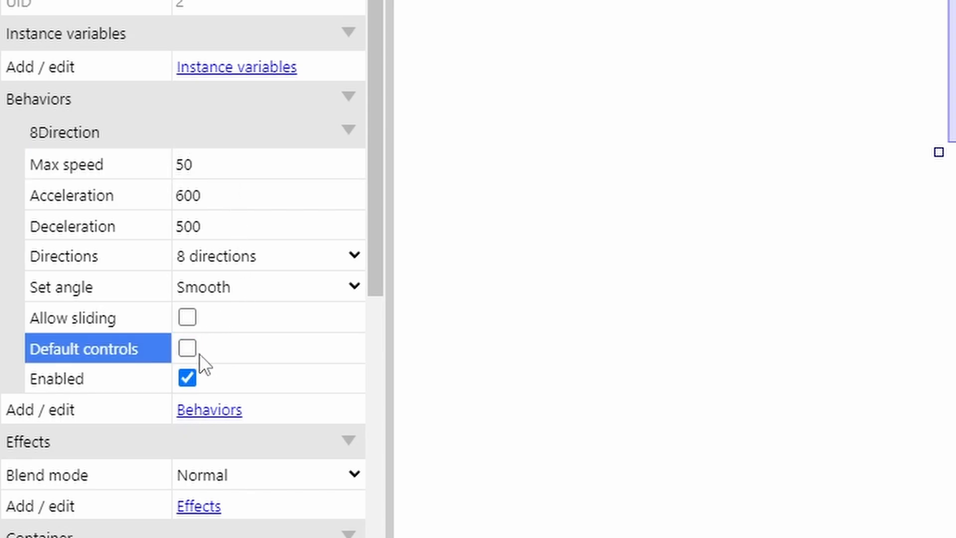
left_click(238, 287)
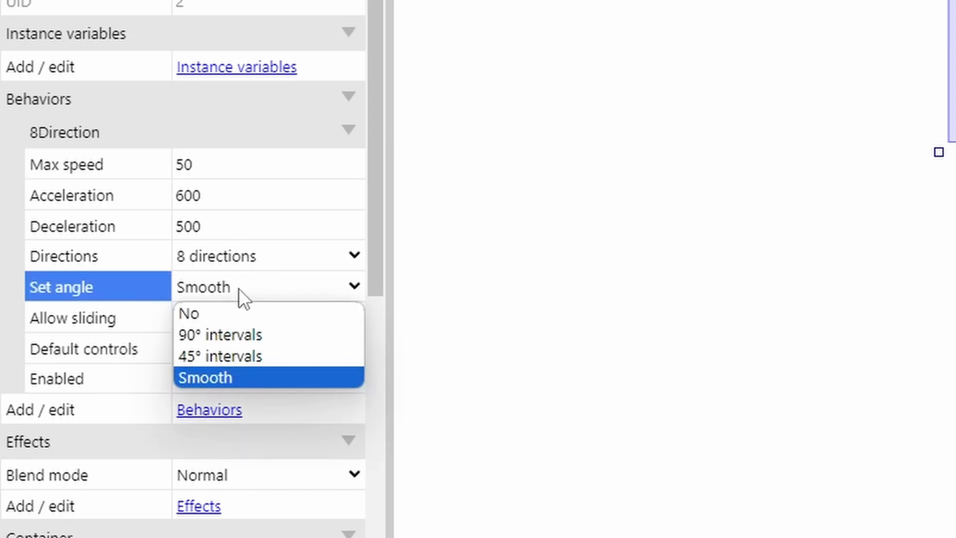
left_click(226, 313)
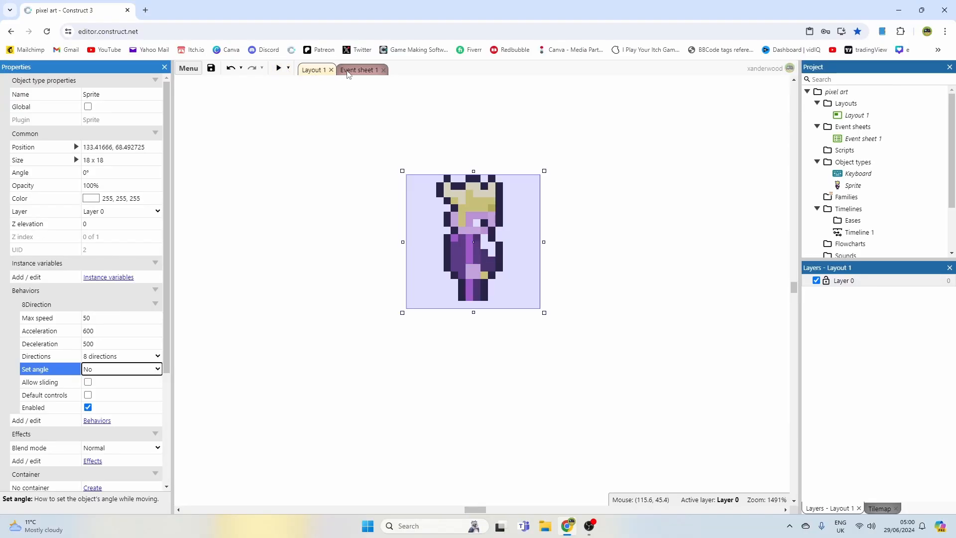
Add a Sprite 8Direction "Simulate control" action with control Left to the "A is down" event in Event sheet 1.
left_click(359, 71)
left_click(363, 84)
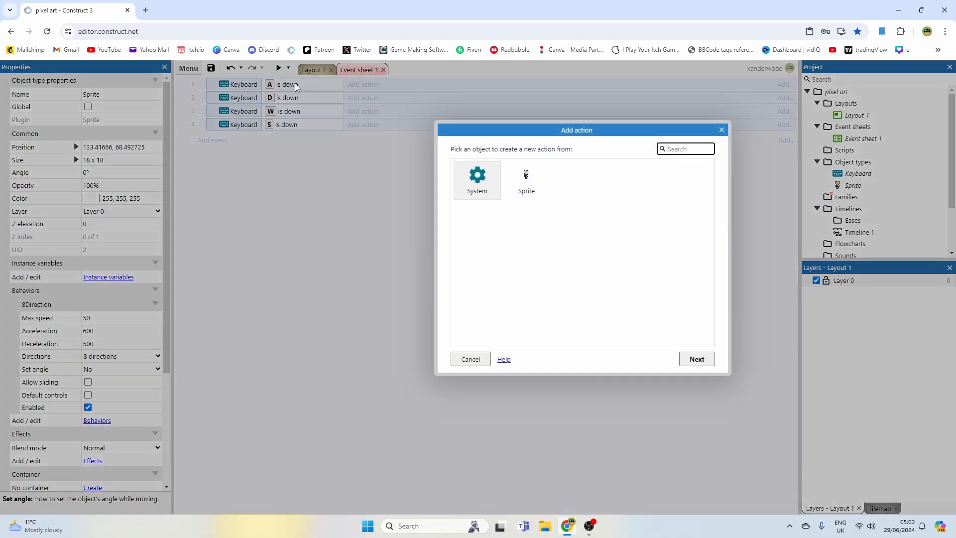
double_click(527, 190)
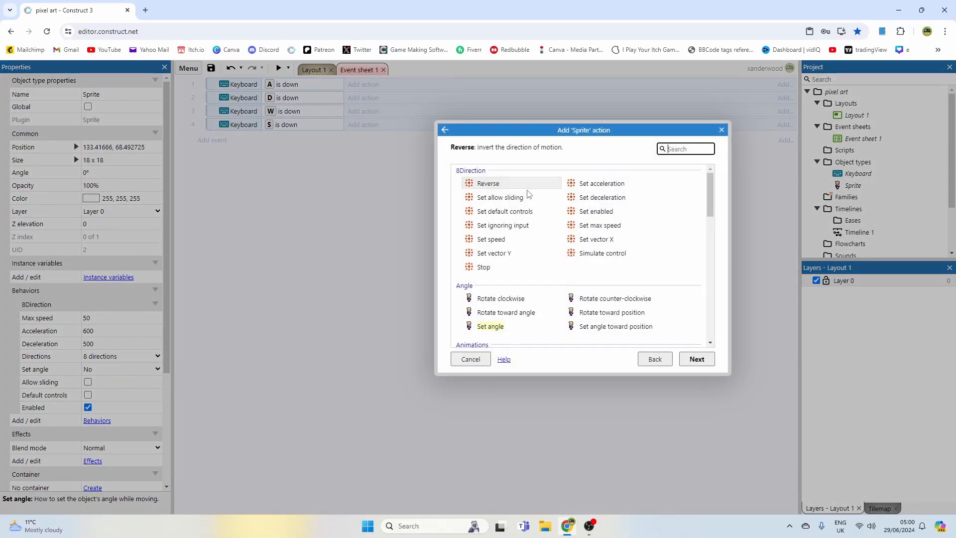
double_click(603, 254)
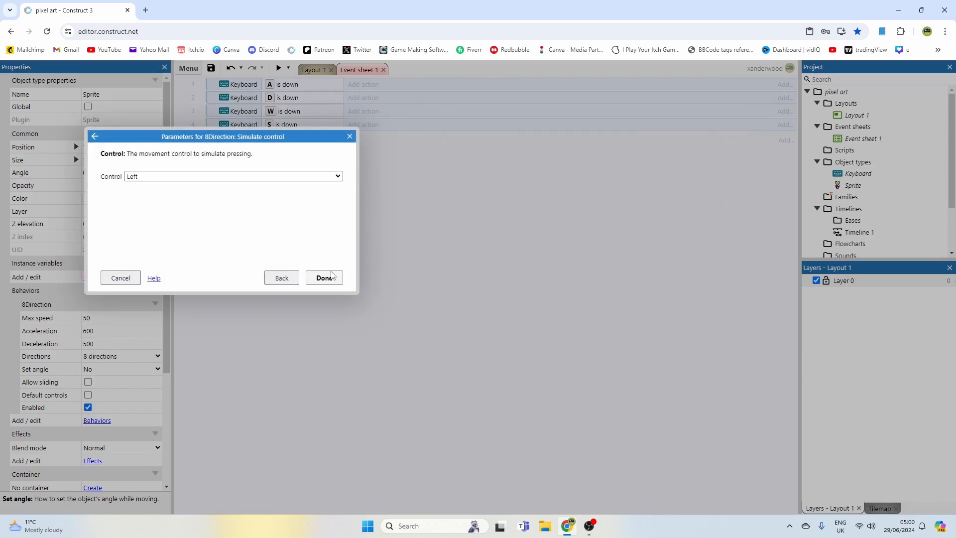
left_click(324, 277)
Copy the Simulate control action to the D, W and S events and set their controls to Right, Up and Down.
left_click_drag(442, 111, 438, 165, "ctrl")
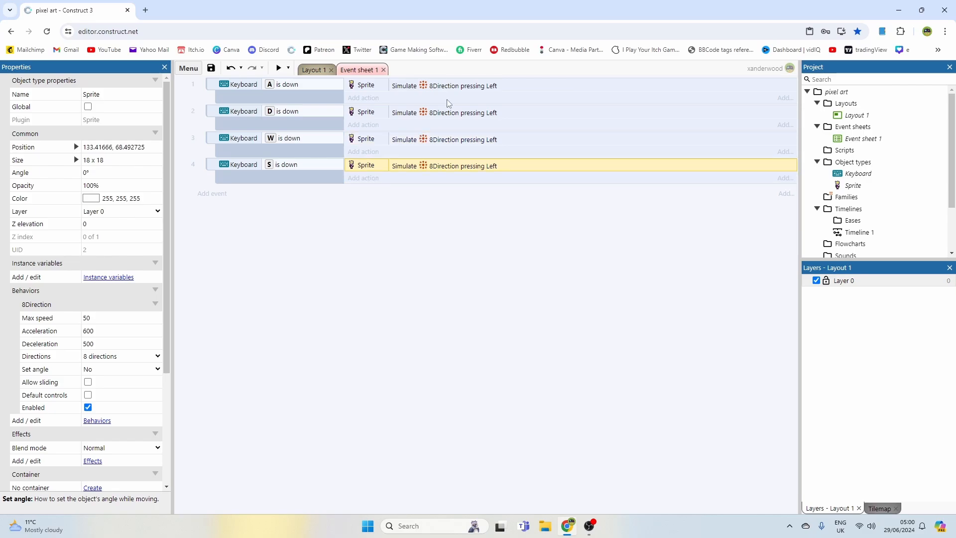
double_click(447, 112)
left_click(288, 176)
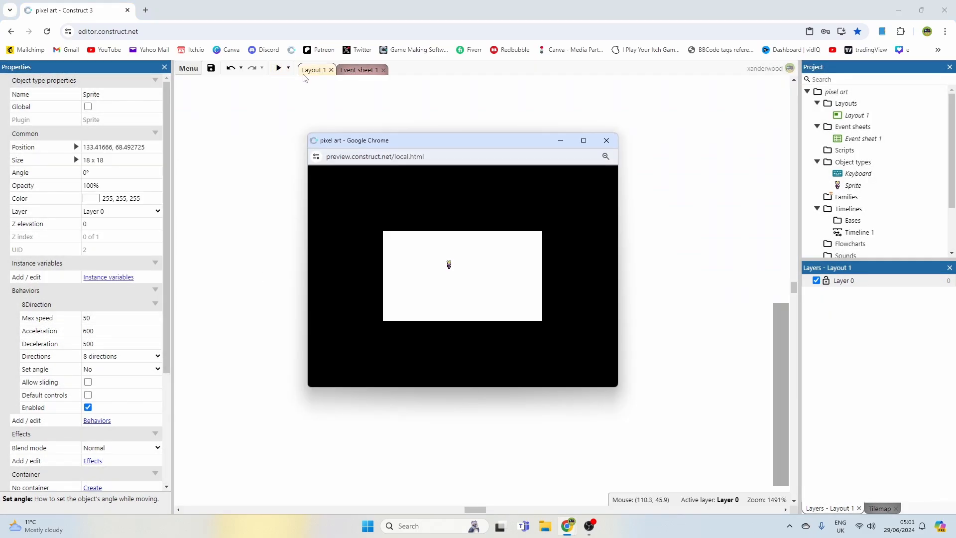
Test the sprite's W, A, S and D movement in a maximized preview of the layout, and close the preview.
key("d")
left_click(588, 140)
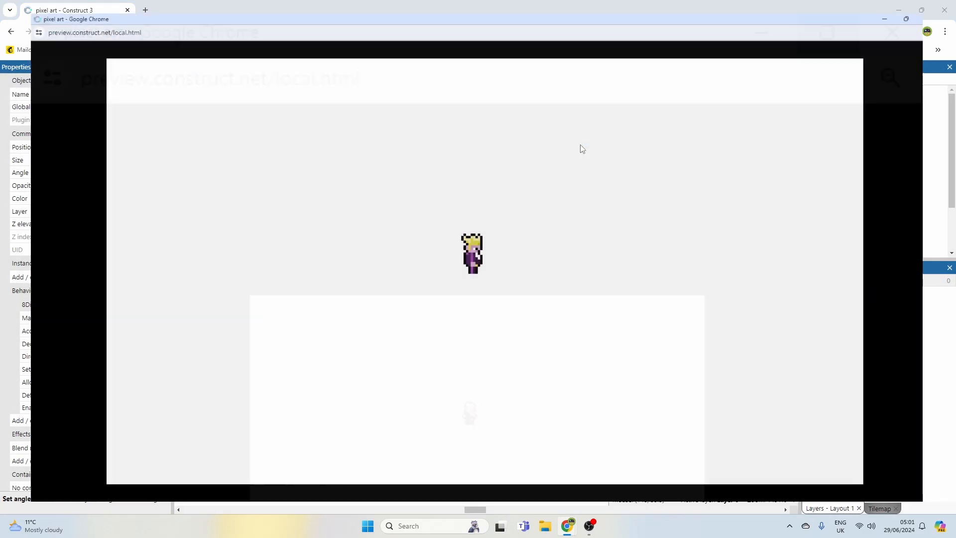
key("a")
key("s")
key("d")
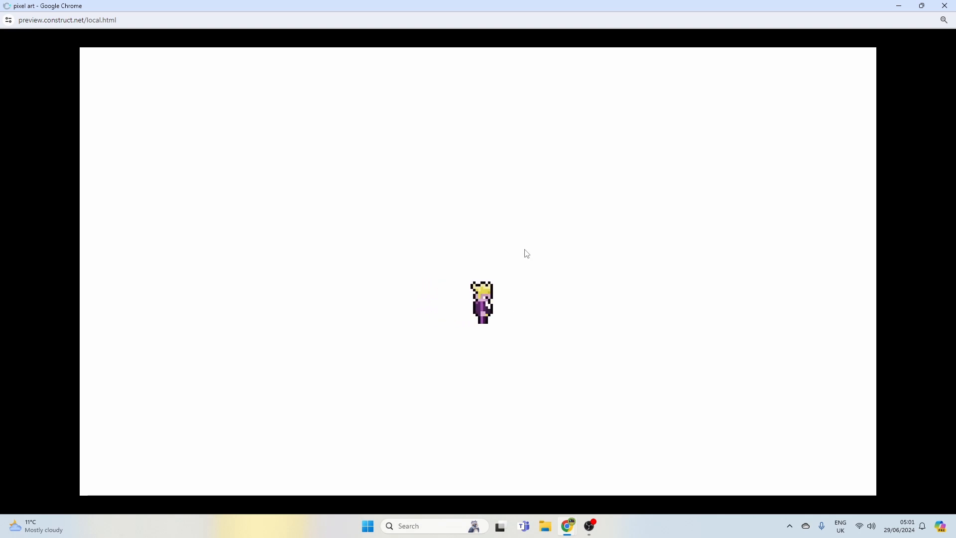
key("w")
key("a")
left_click(945, 6)
left_click(448, 143)
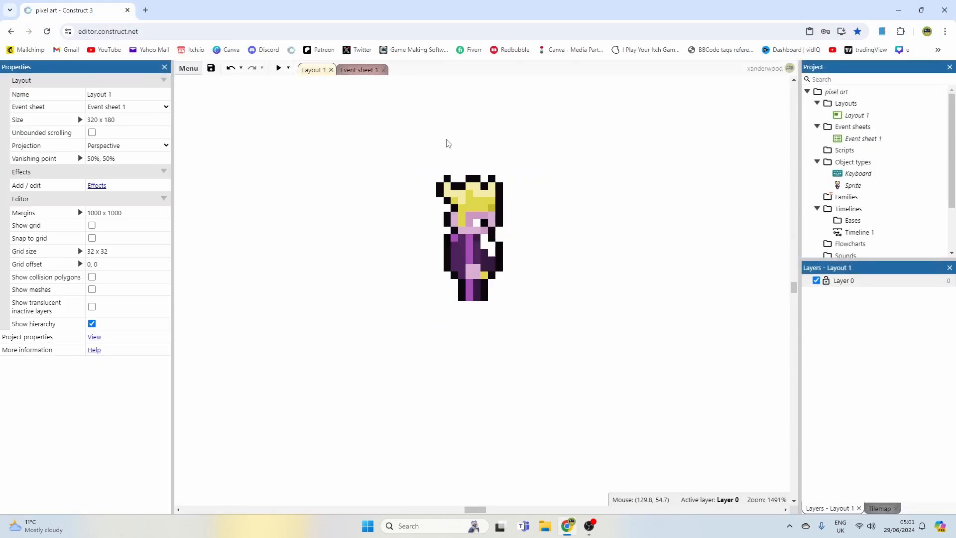
Add a System "Every tick" event below the keyboard events in Event sheet 1, without an action.
left_click(358, 70)
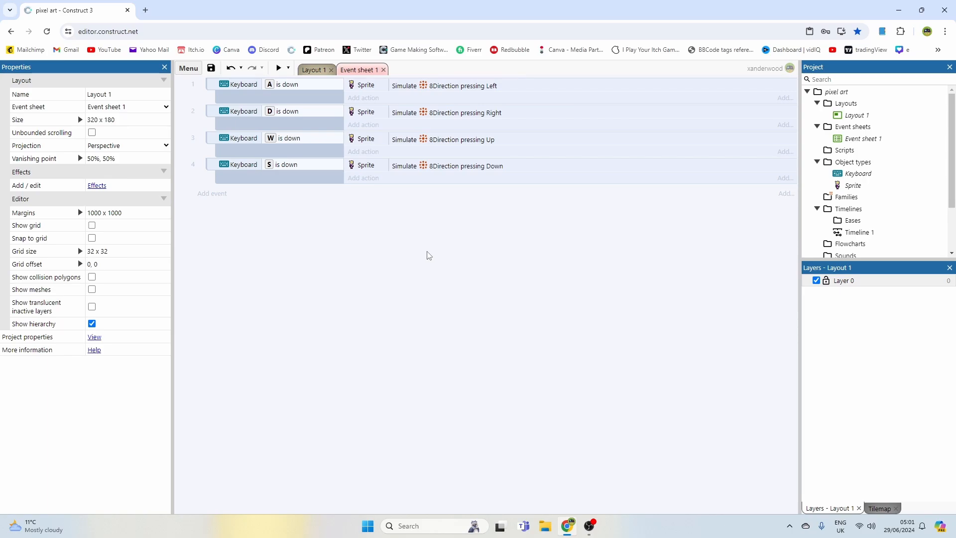
right_click(329, 235)
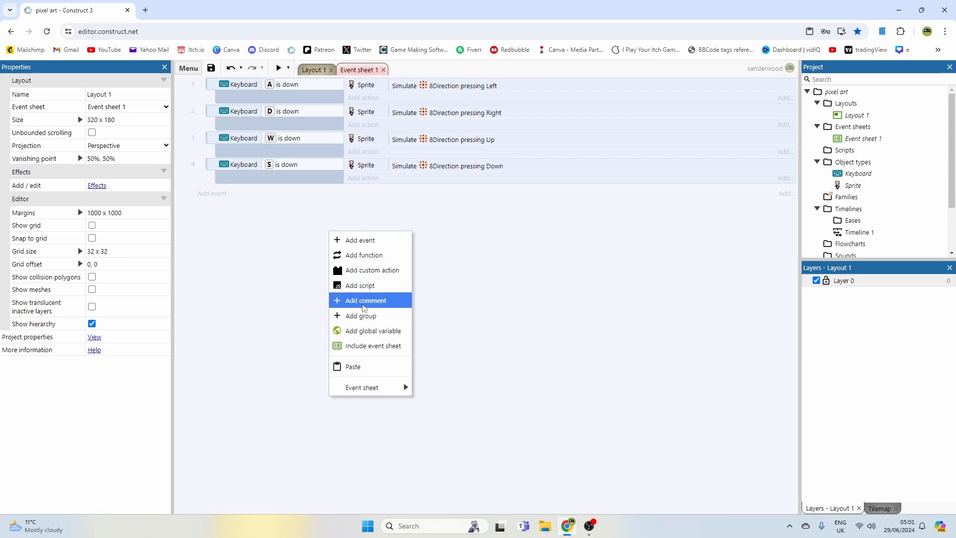
left_click(291, 245)
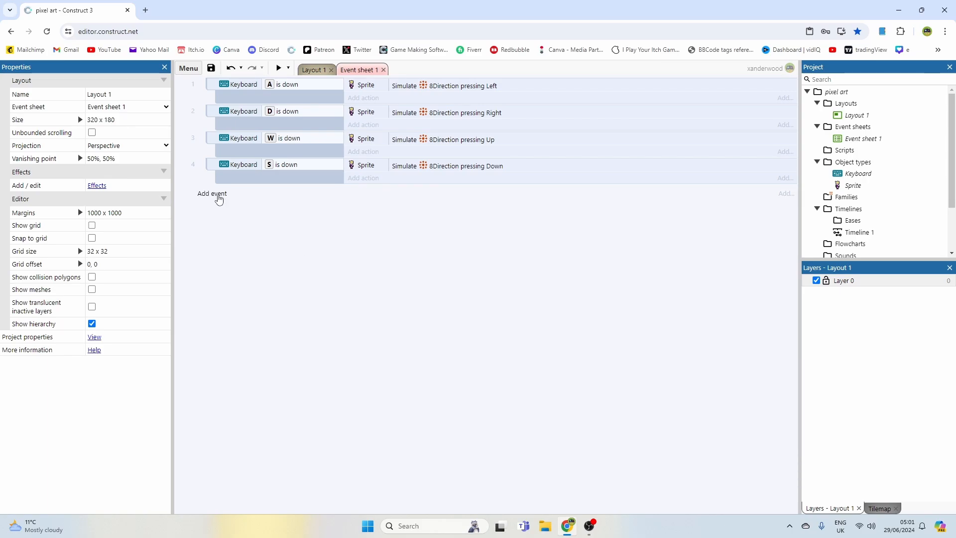
left_click(221, 198)
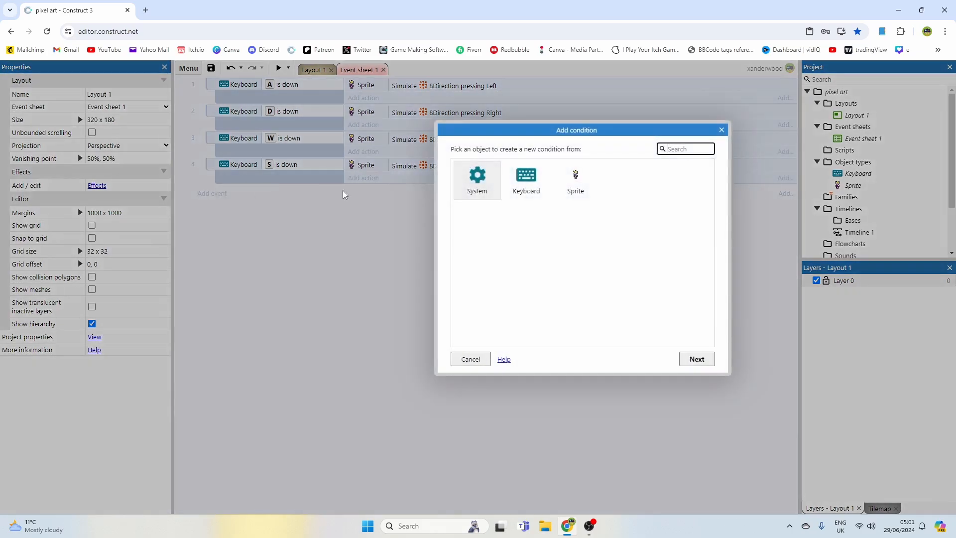
double_click(487, 179)
left_click(501, 244)
double_click(501, 244)
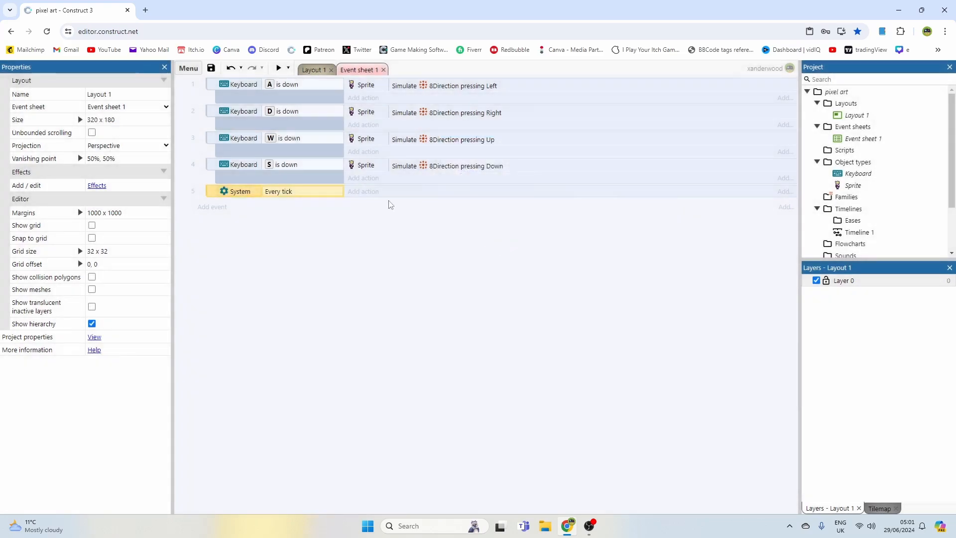
left_click(366, 192)
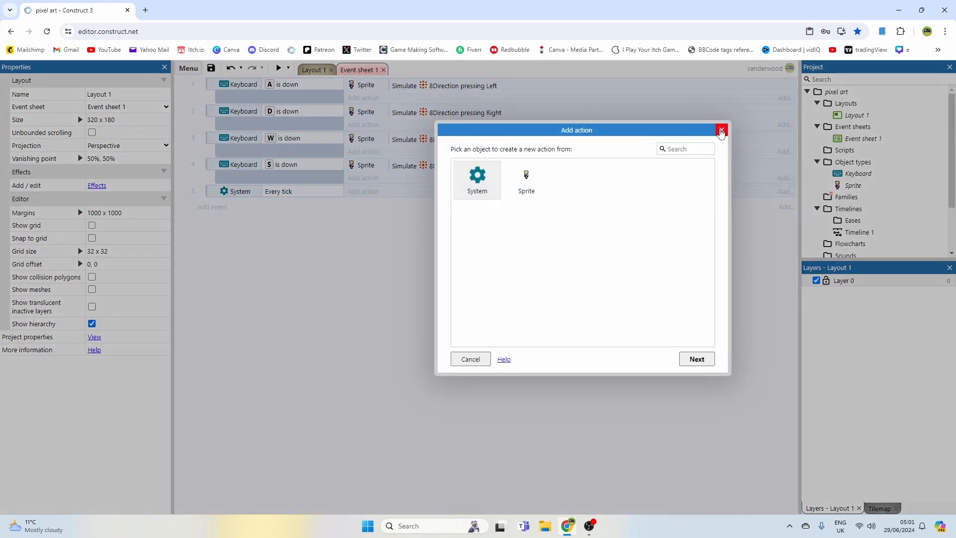
left_click(722, 130)
Add an instance variable named state to the sprite, with type String and initial value idle.
left_click(315, 71)
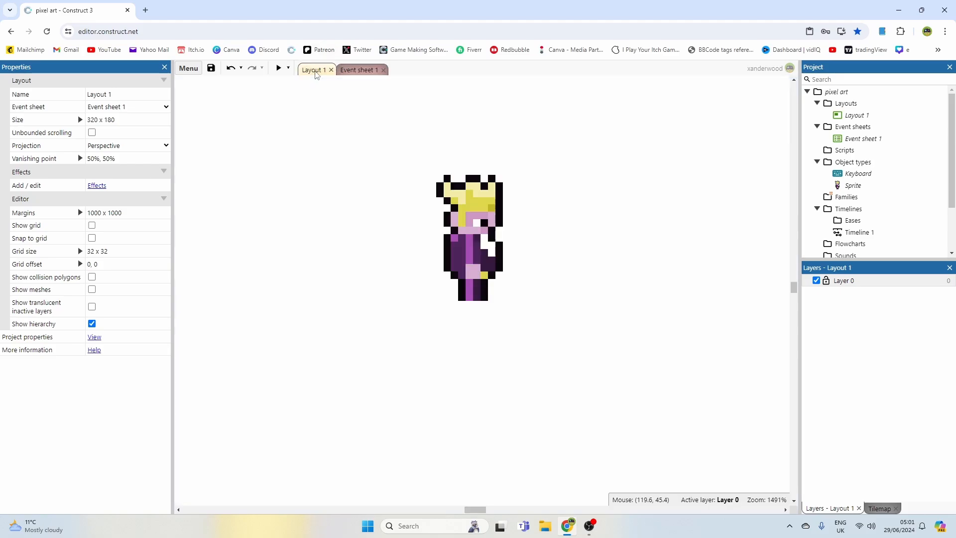
left_click(472, 239)
left_click(103, 279)
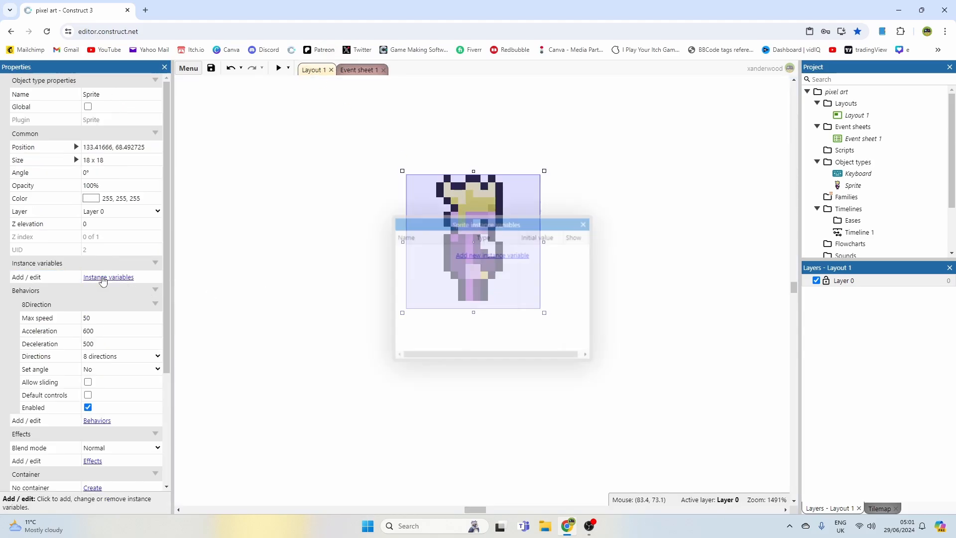
left_click(485, 255)
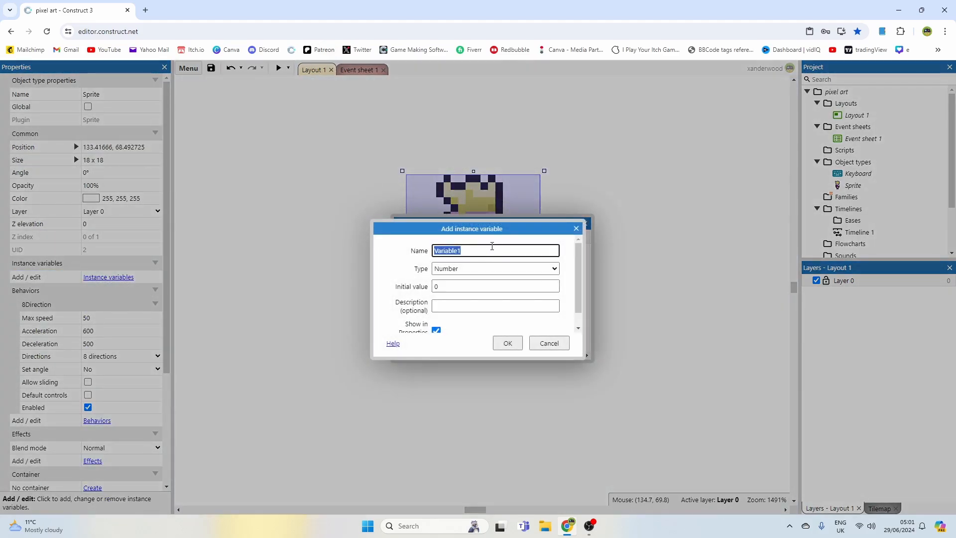
type("state")
left_click(478, 268)
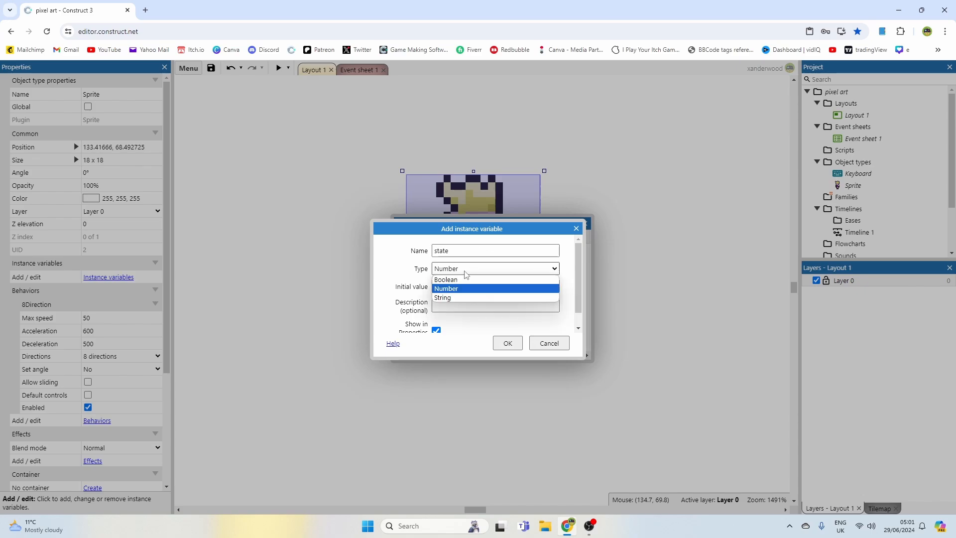
left_click(448, 291)
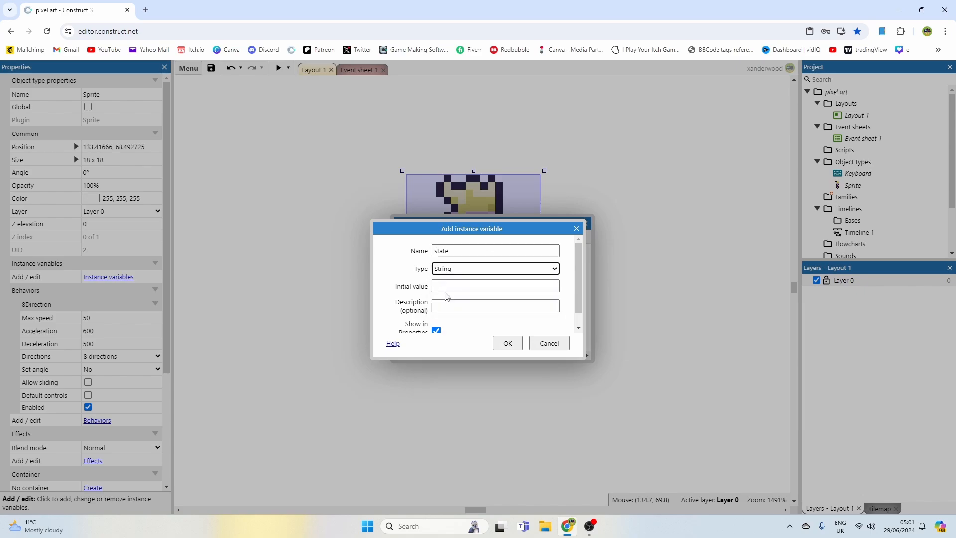
left_click(474, 290)
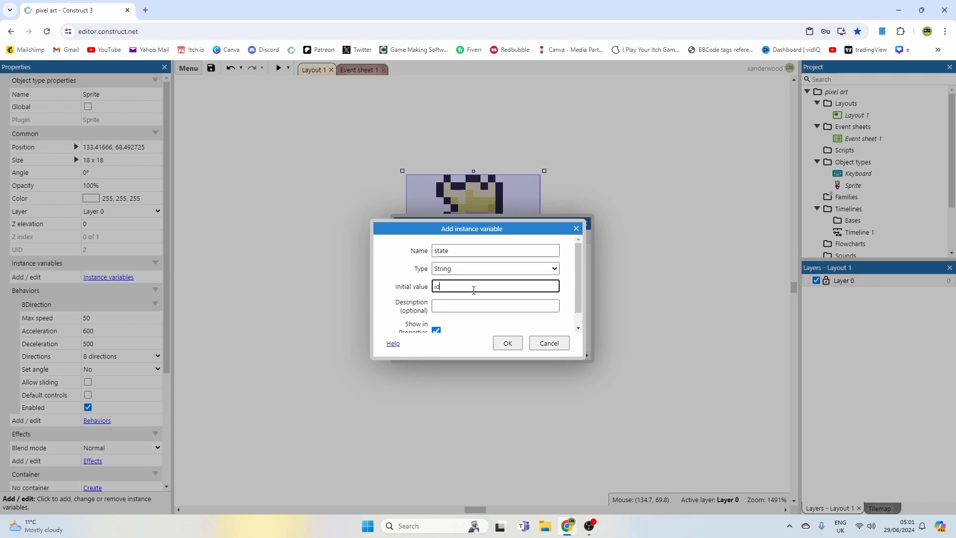
type("idle")
key("Return")
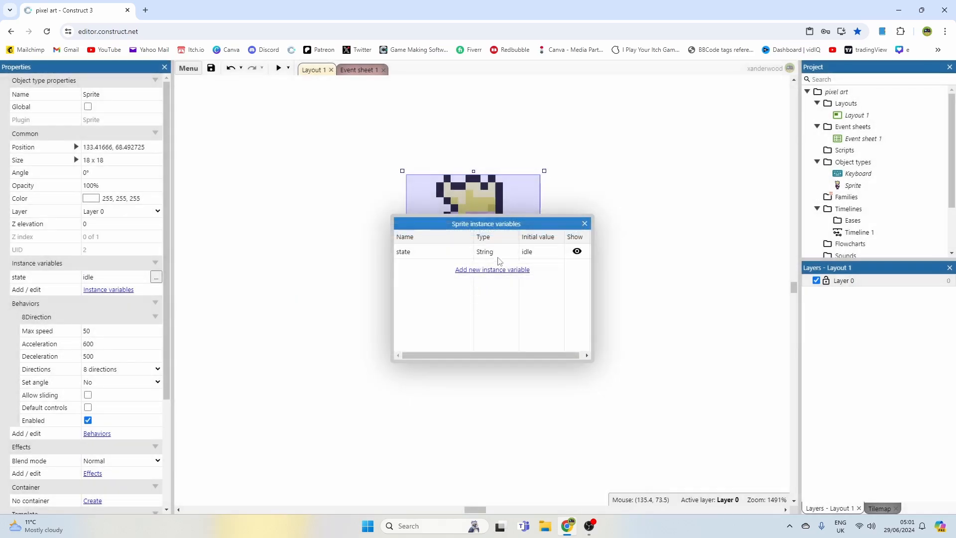
left_click(583, 220)
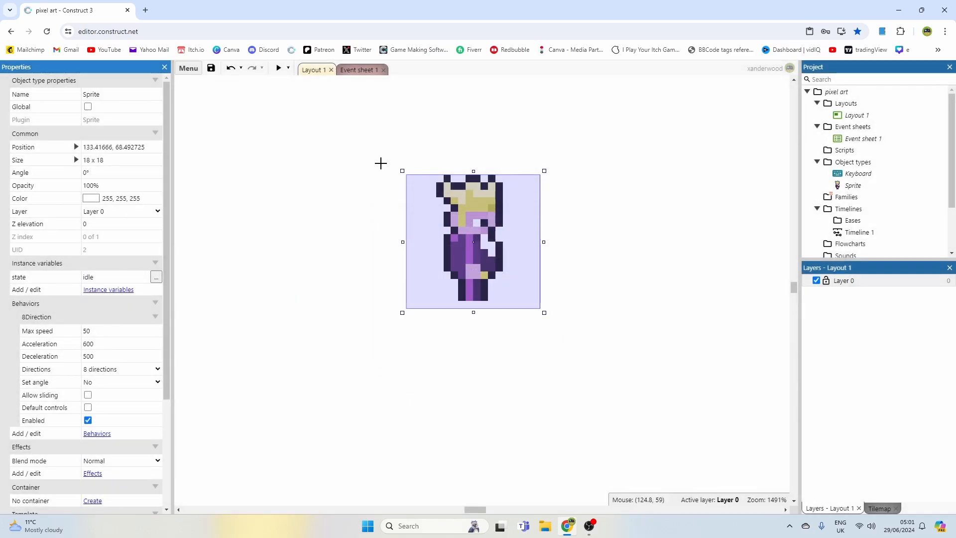
Review the sprite's idle, walkRight, walkLeft, walkUp and walkDown animations in the Animations Editor.
left_click(357, 71)
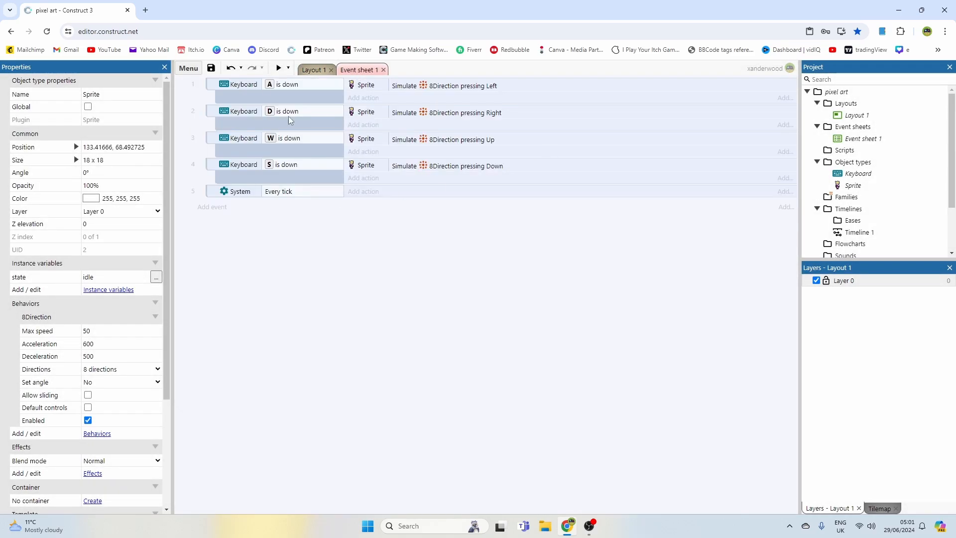
left_click(312, 70)
double_click(461, 213)
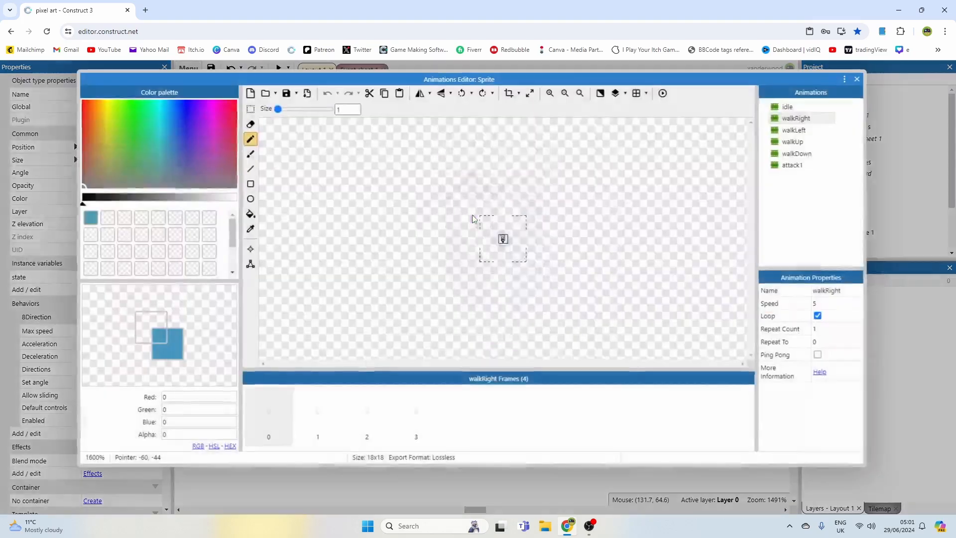
left_click(789, 108)
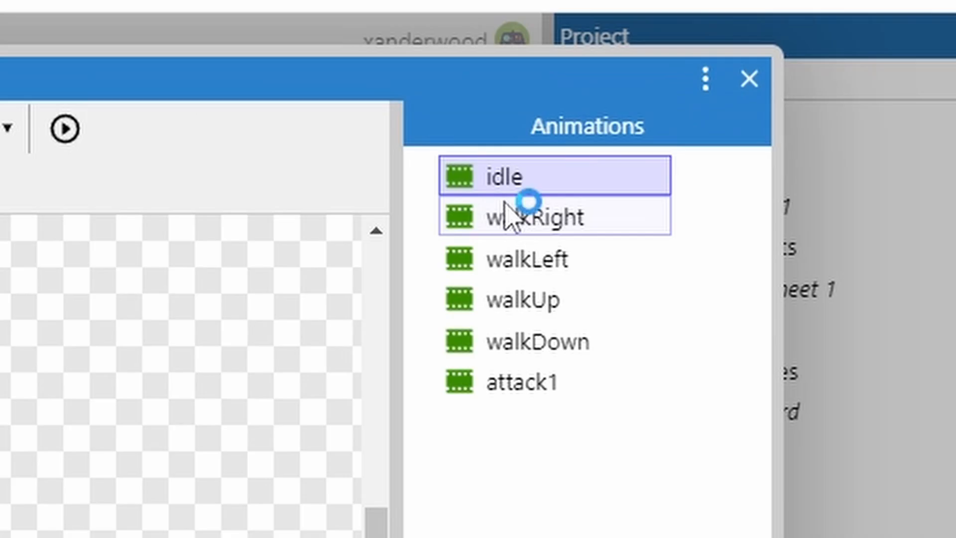
left_click(790, 118)
left_click(794, 130)
left_click(796, 142)
left_click(796, 154)
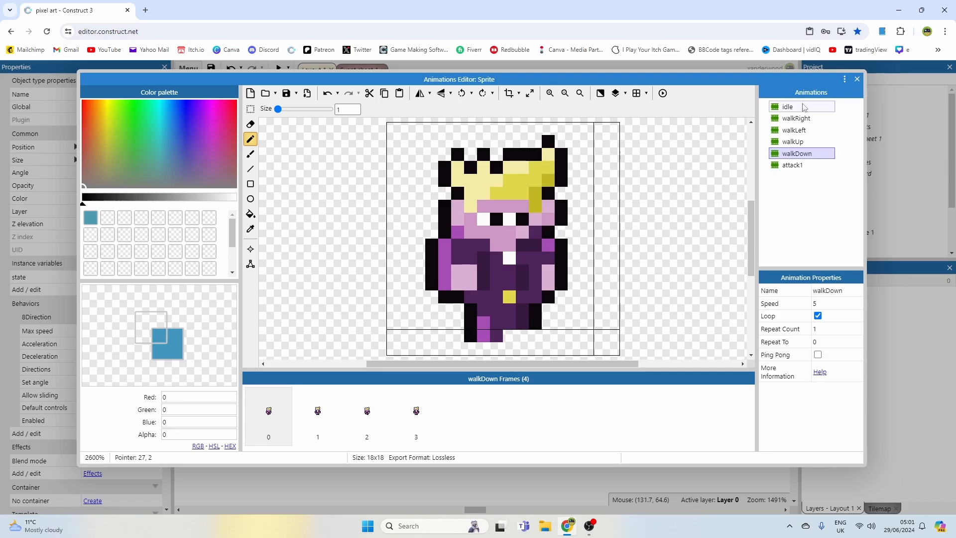
View the sprite's walkRight animation, close the Animations Editor and return to Event sheet 1.
left_click(795, 119)
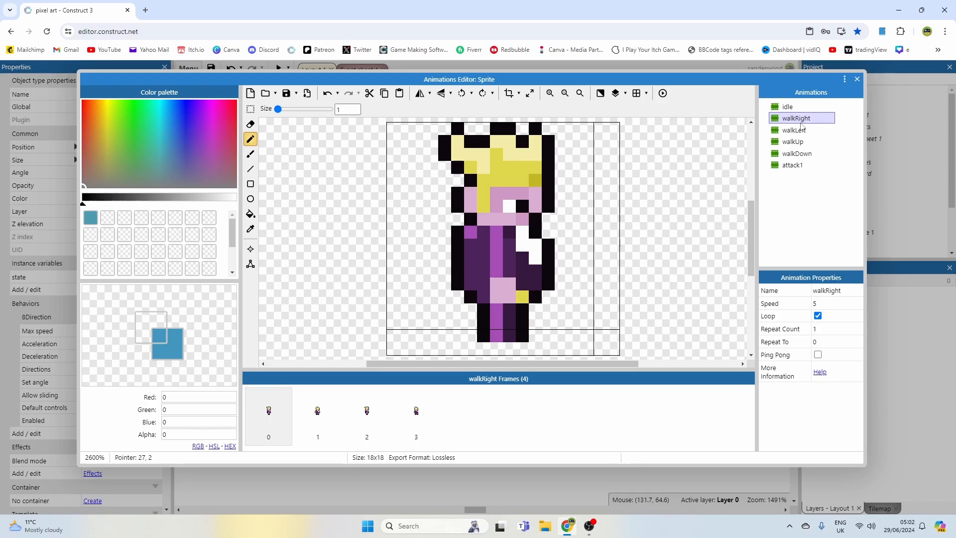
left_click(857, 78)
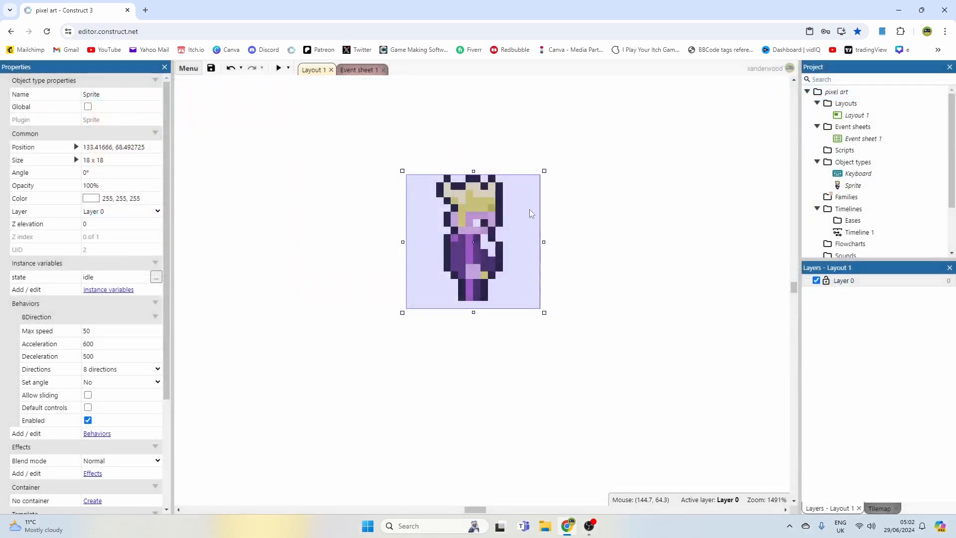
left_click(359, 69)
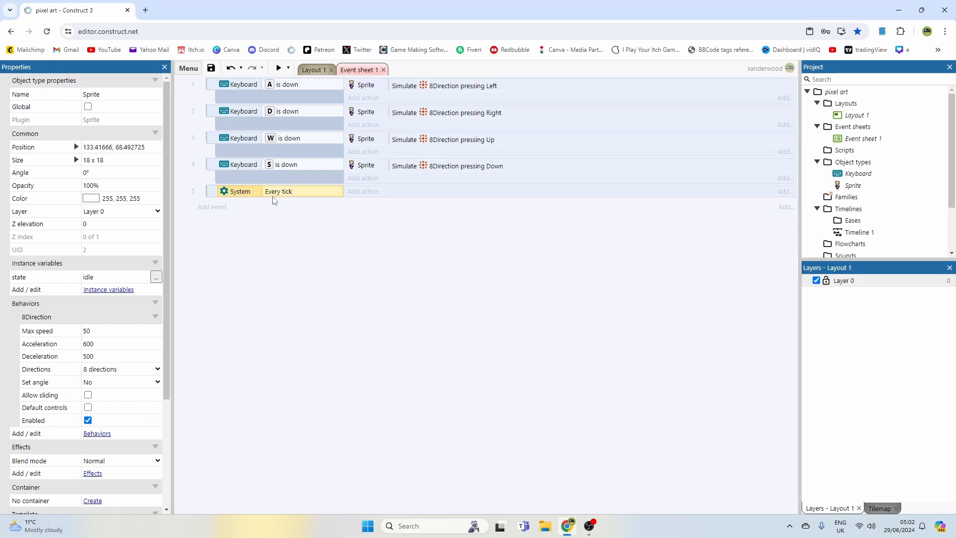
Add a Sprite Set animation action to the Every tick event, with animation Sprite.state played from the beginning.
left_click(364, 191)
double_click(526, 179)
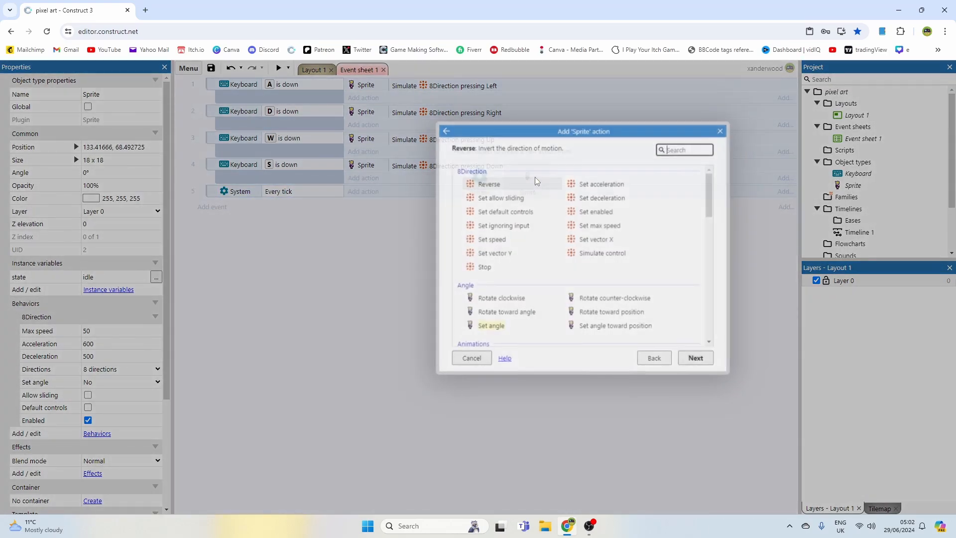
scroll(506, 277, "down", 3)
double_click(497, 271)
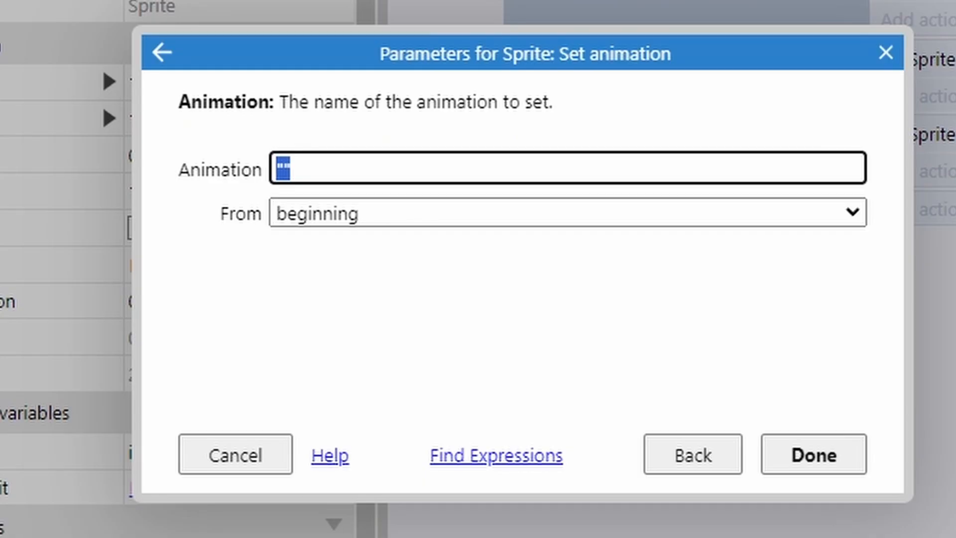
type("spri")
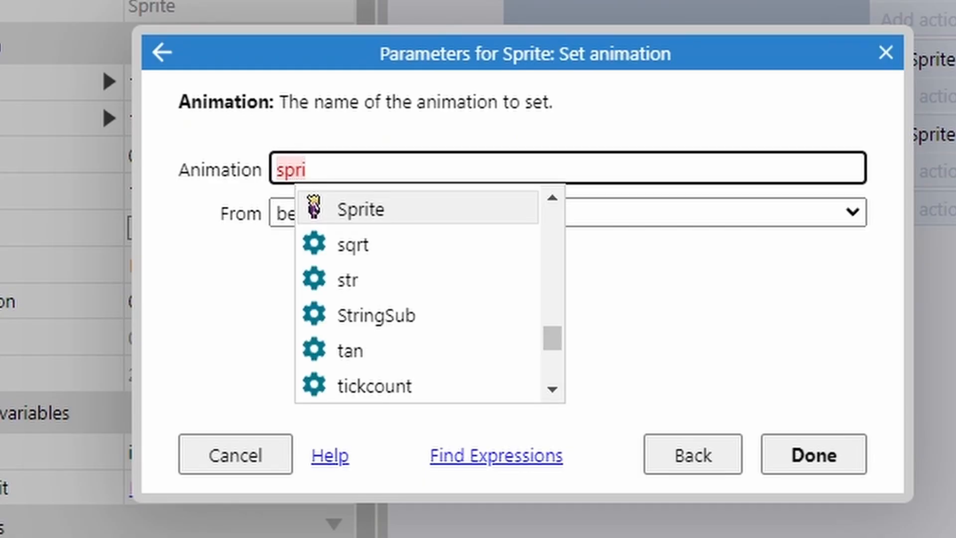
key("Return")
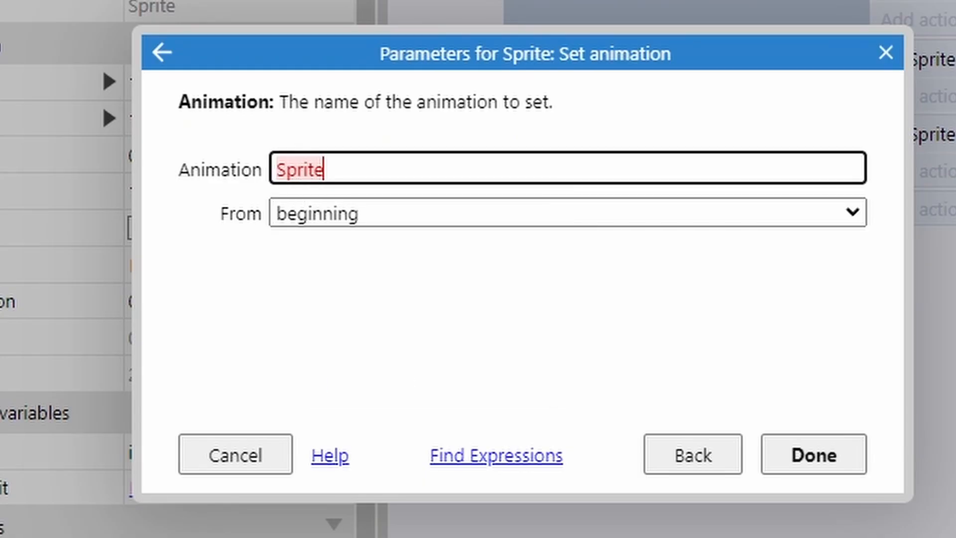
type(".")
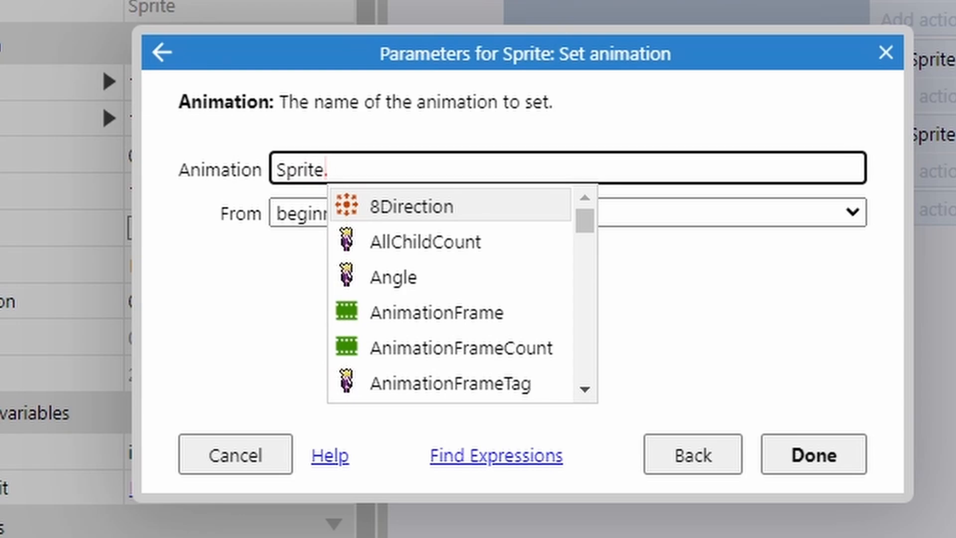
type("state")
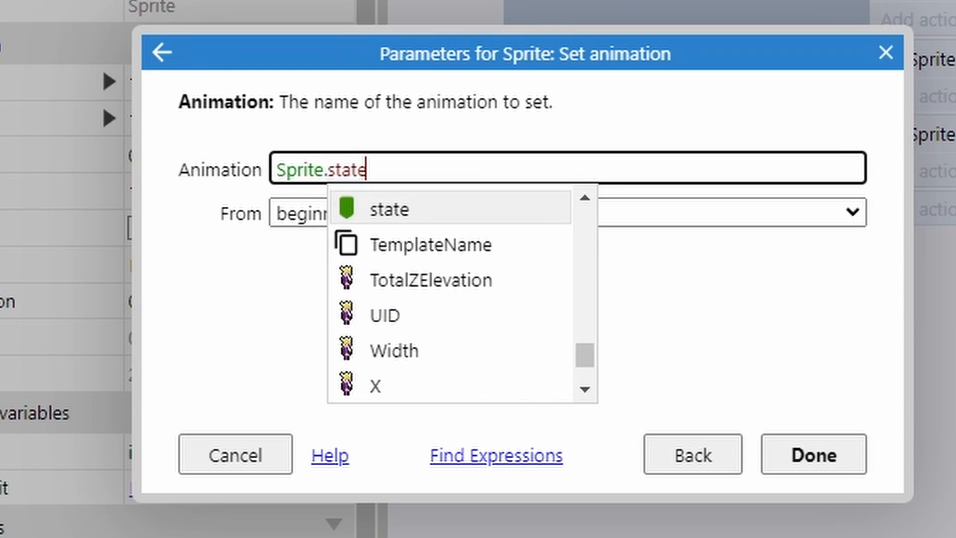
key("Return")
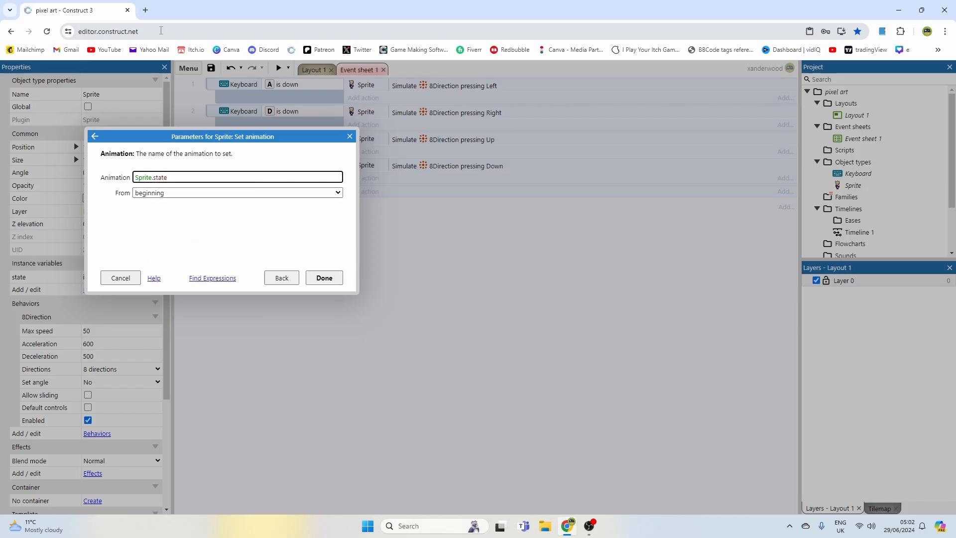
key("Return")
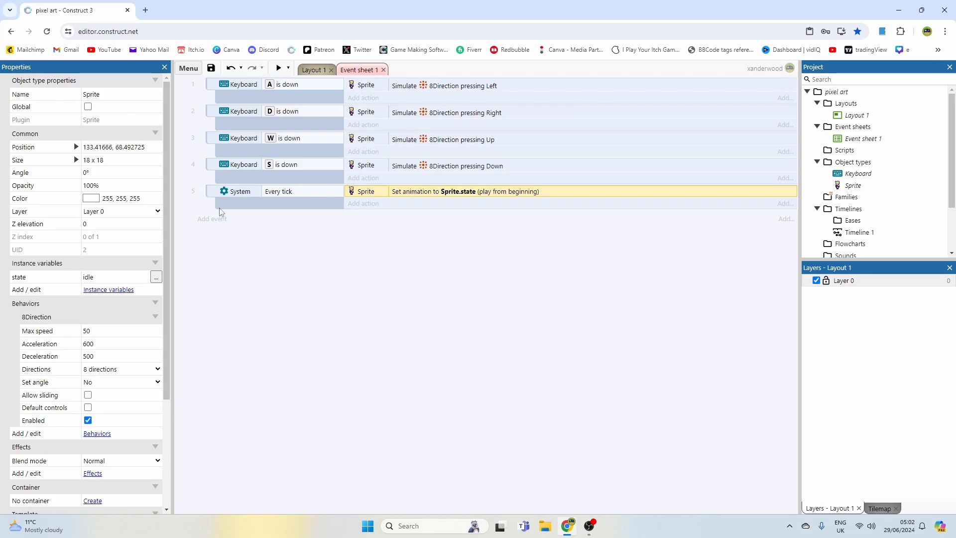
Check the sprite's state variable in Layout 1, preview the layout to see the animation it produces, and close the preview.
left_click(287, 194)
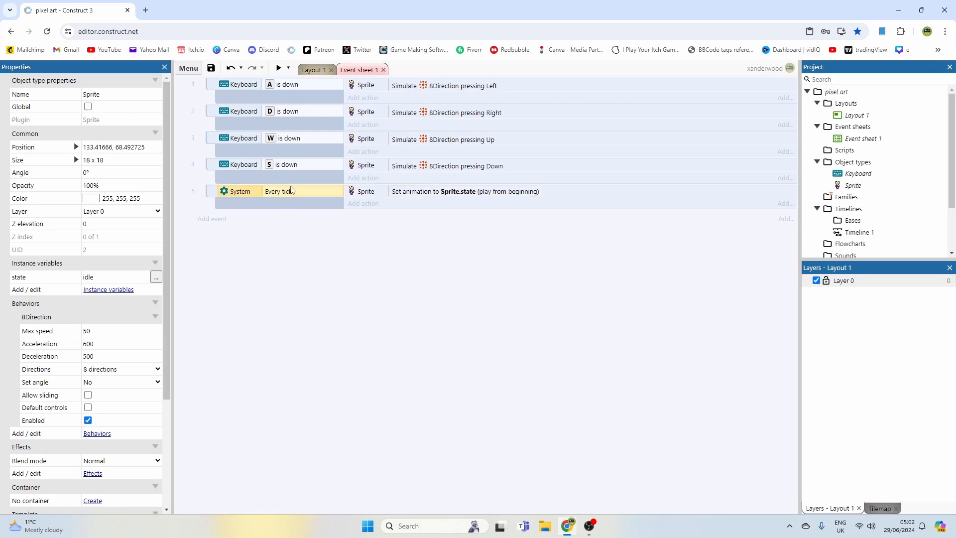
left_click(373, 194)
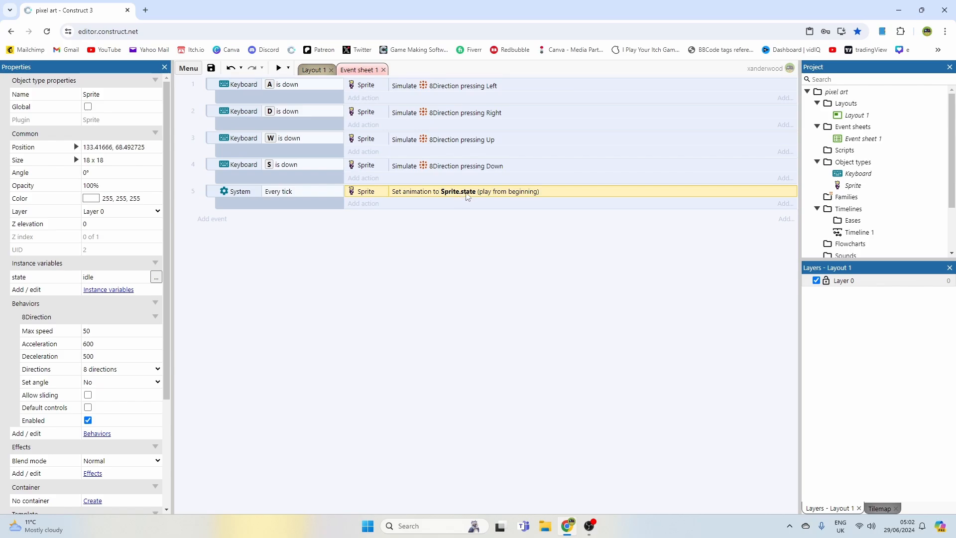
left_click(314, 69)
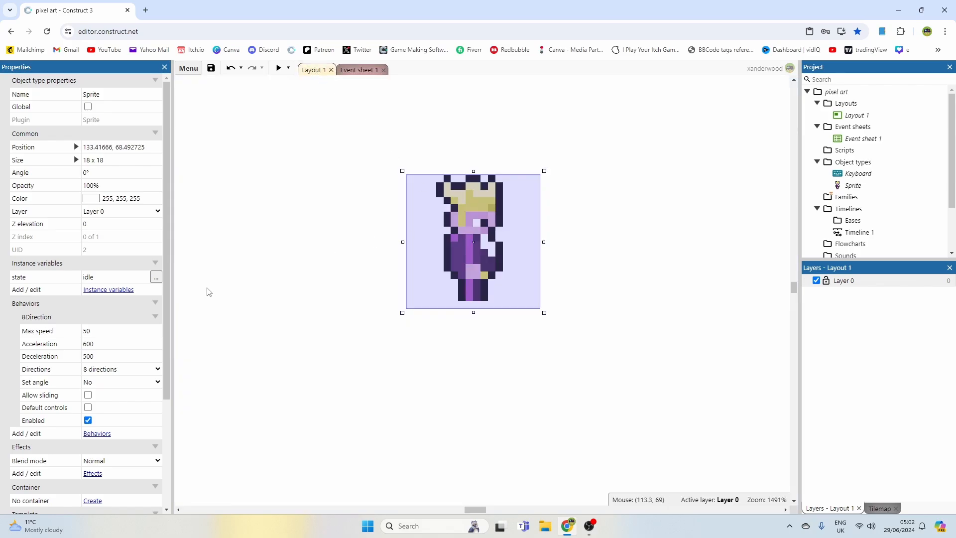
left_click(77, 279)
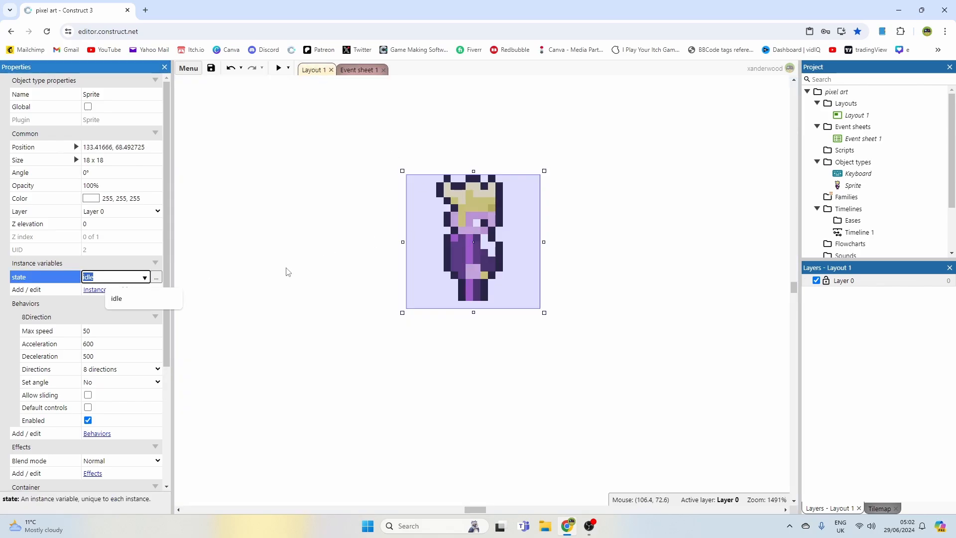
left_click(279, 68)
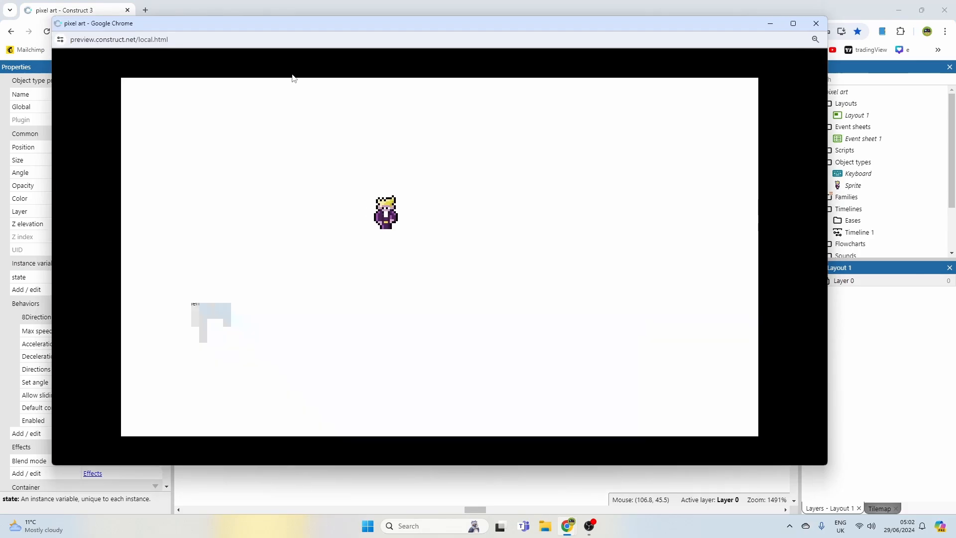
left_click(817, 22)
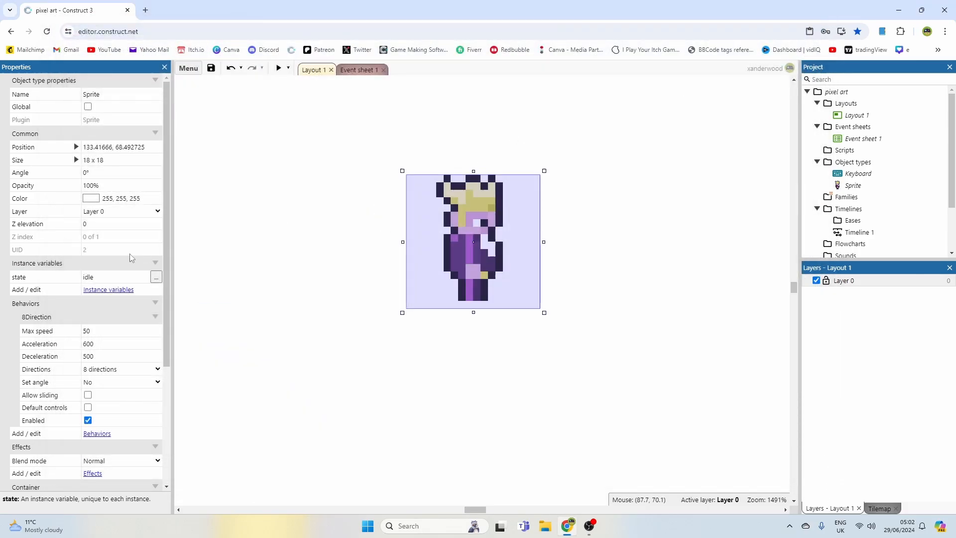
Add an action to the A key event in Event sheet 1 that sets the sprite's state to "walkLeft".
left_click(357, 70)
left_click(289, 86)
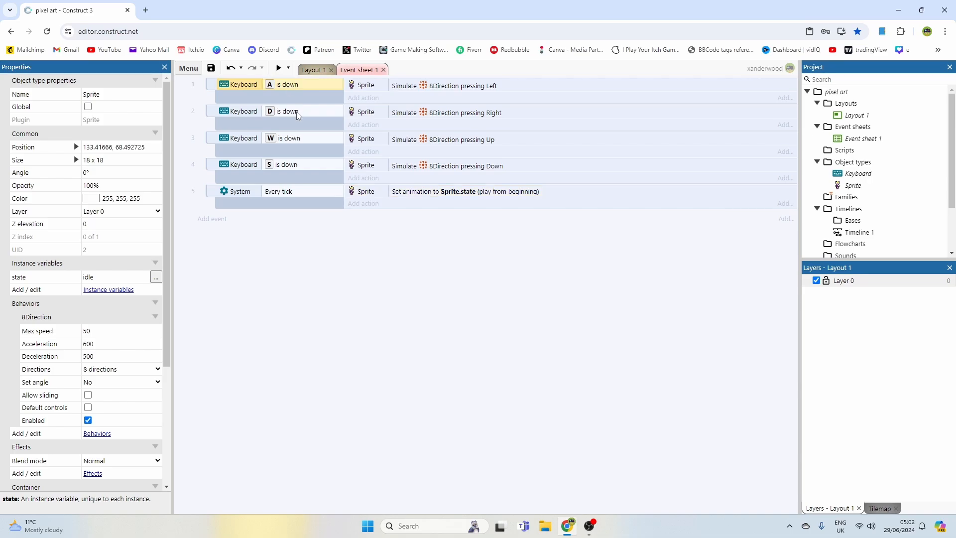
left_click(298, 111)
left_click(295, 143)
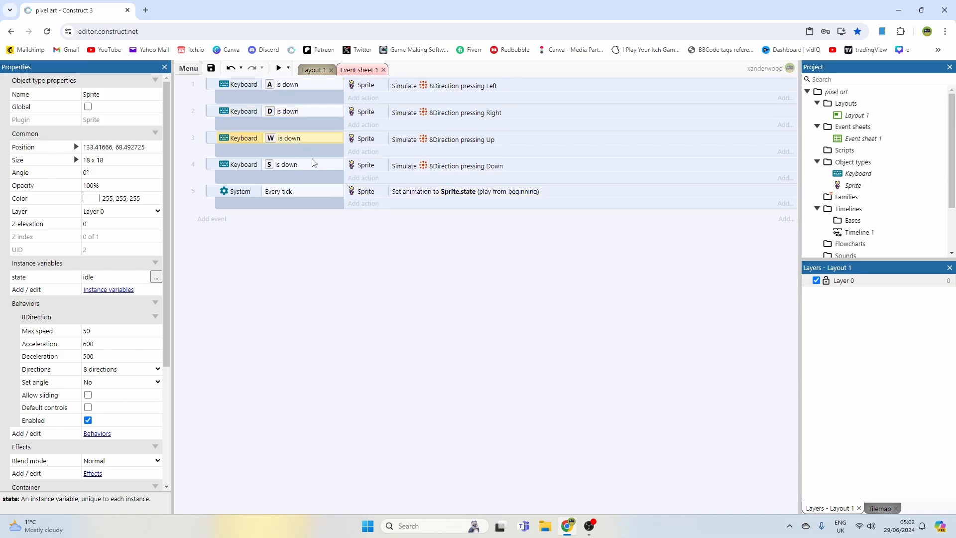
left_click(363, 98)
double_click(526, 180)
scroll(515, 229, "down", 5)
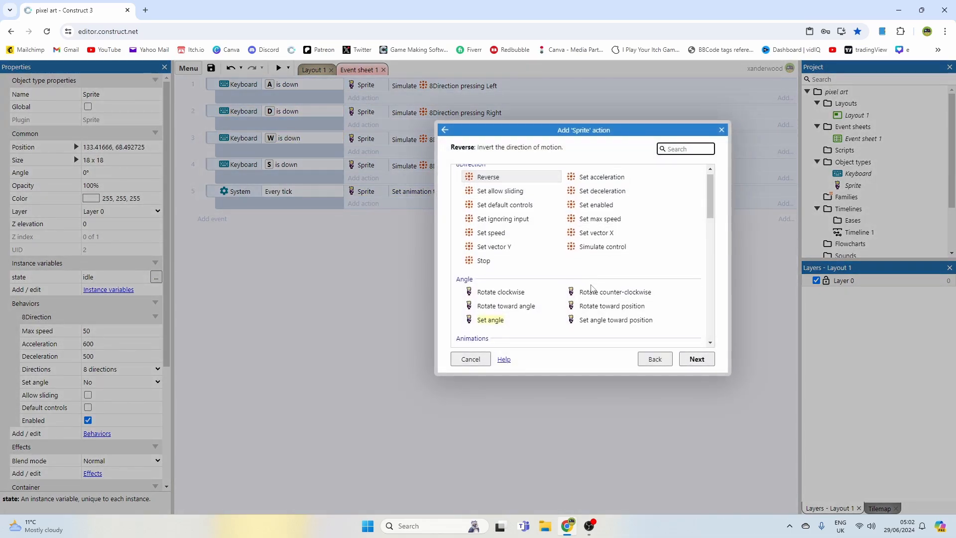
scroll(515, 229, "down", 5)
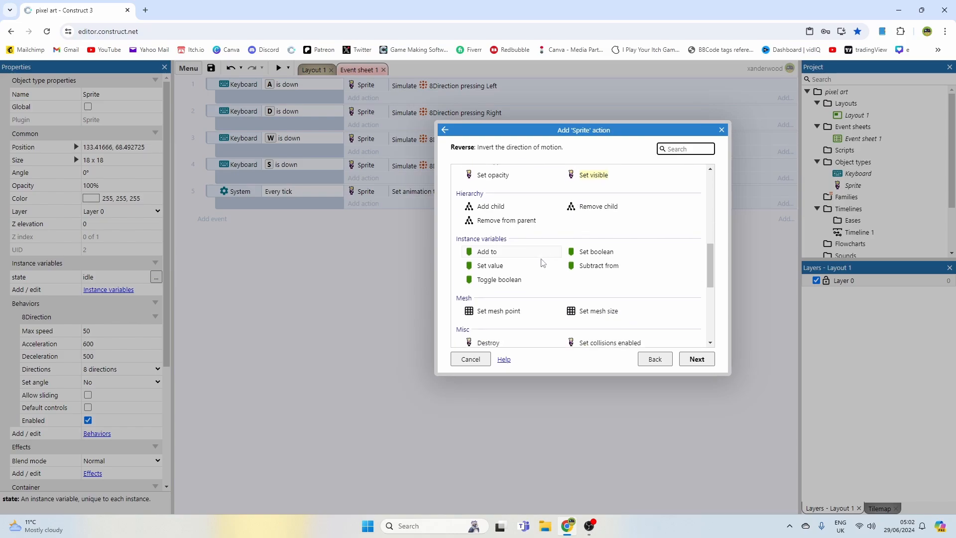
double_click(496, 263)
left_click(289, 189)
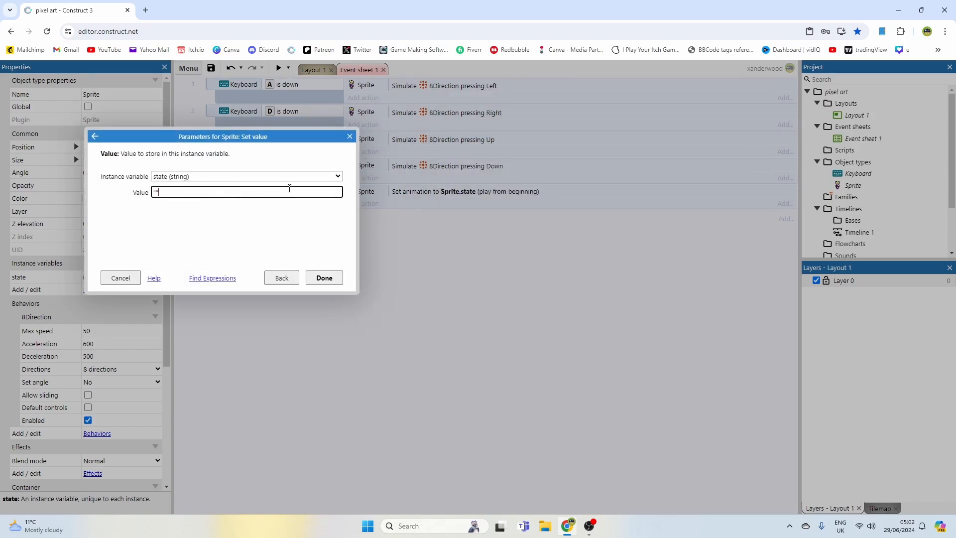
key("BackSpace")
type("walkLef\"t")
key("Return")
Copy the Set state action to the D and W key events, with the values "walkRight" and "walkUp".
left_click_drag(424, 126, 425, 132, "ctrl")
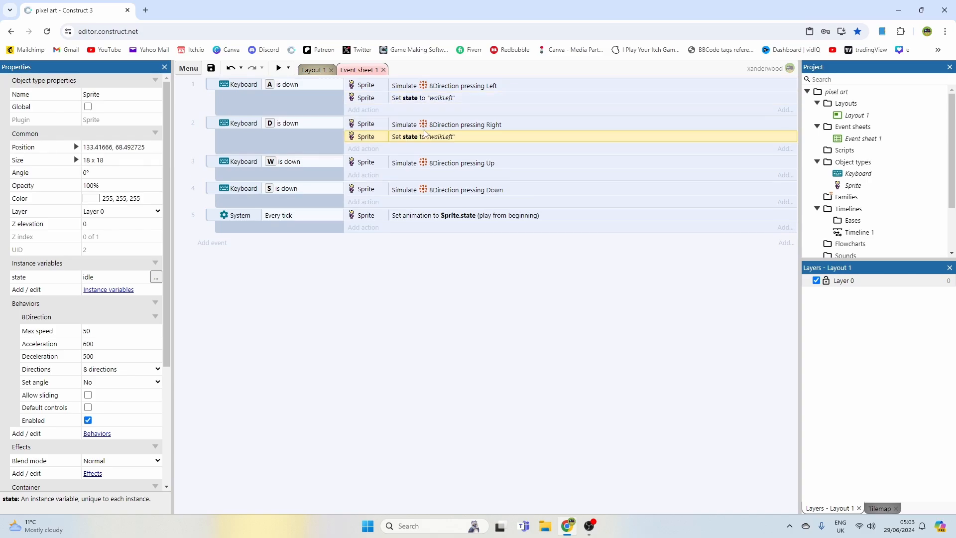
double_click(426, 137)
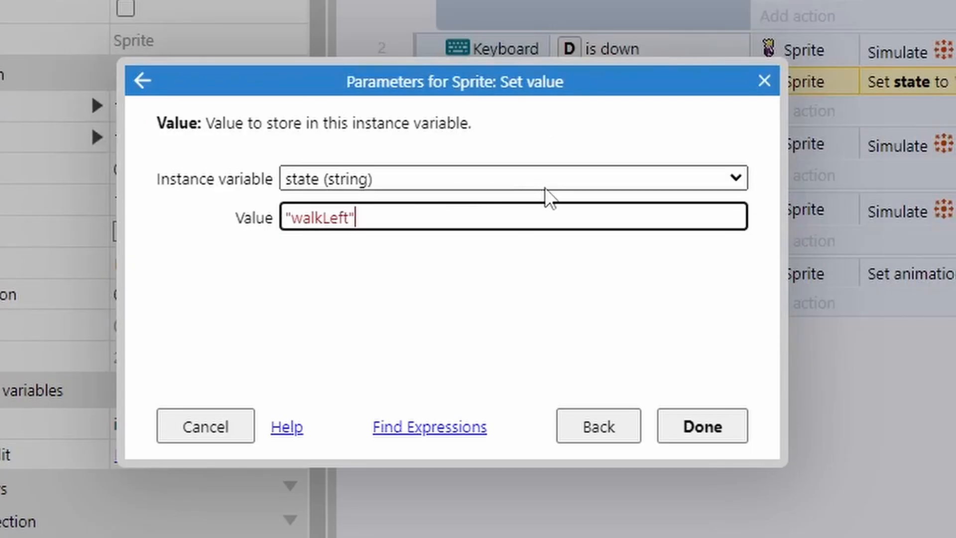
key("BackSpace")
key("BackSpace")
key("BackSpace")
type("Right")
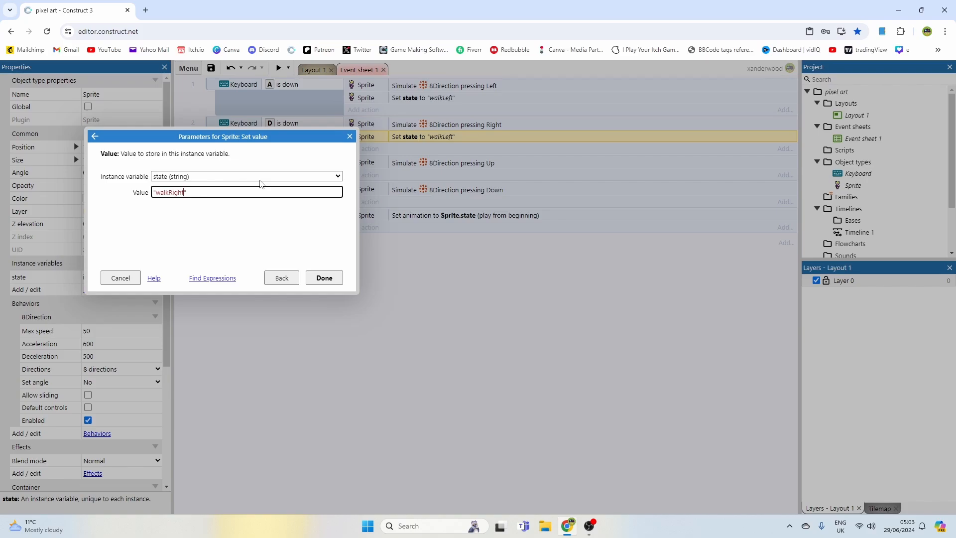
key("Return")
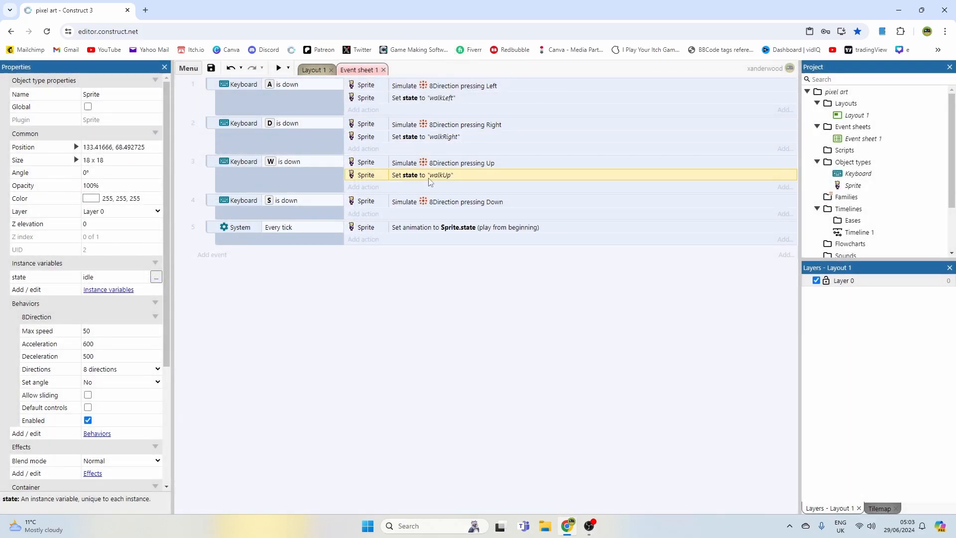
Copy the W event's Set state action to the S key event and change its value to "walkDown".
left_click_drag(429, 183, 426, 217, "ctrl")
double_click(426, 217)
left_click(234, 193)
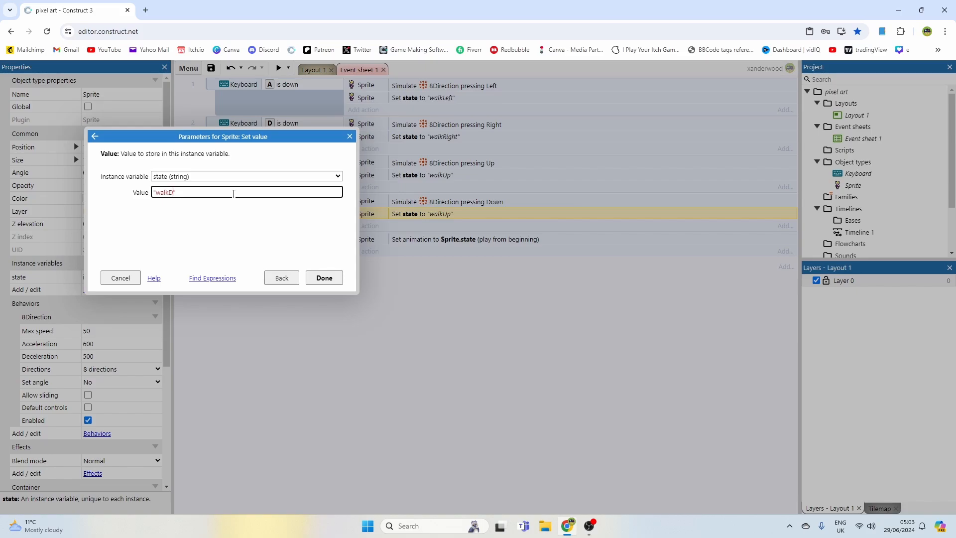
key("Return")
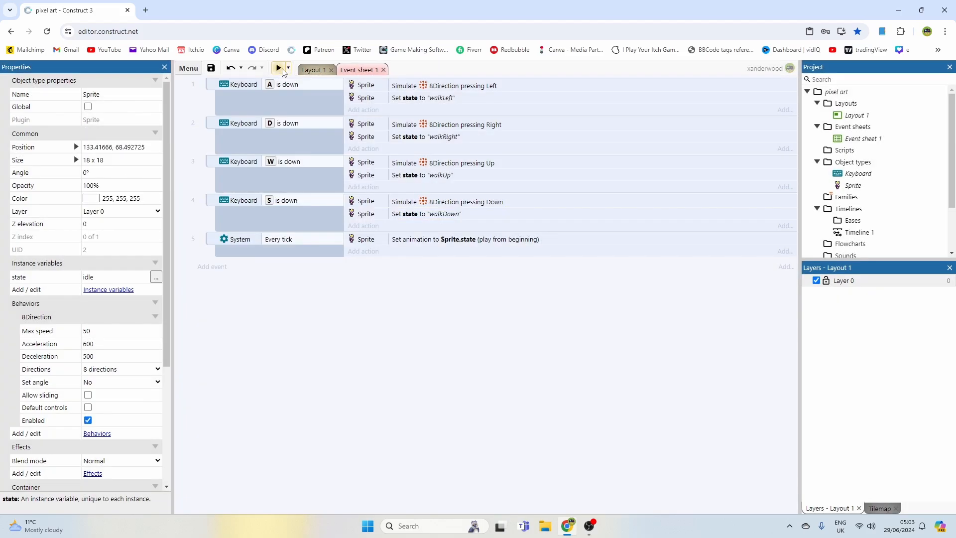
Preview the project, move the sprite right, down, left and up to test the walk animations, and close the preview.
left_click(280, 67)
key("Right")
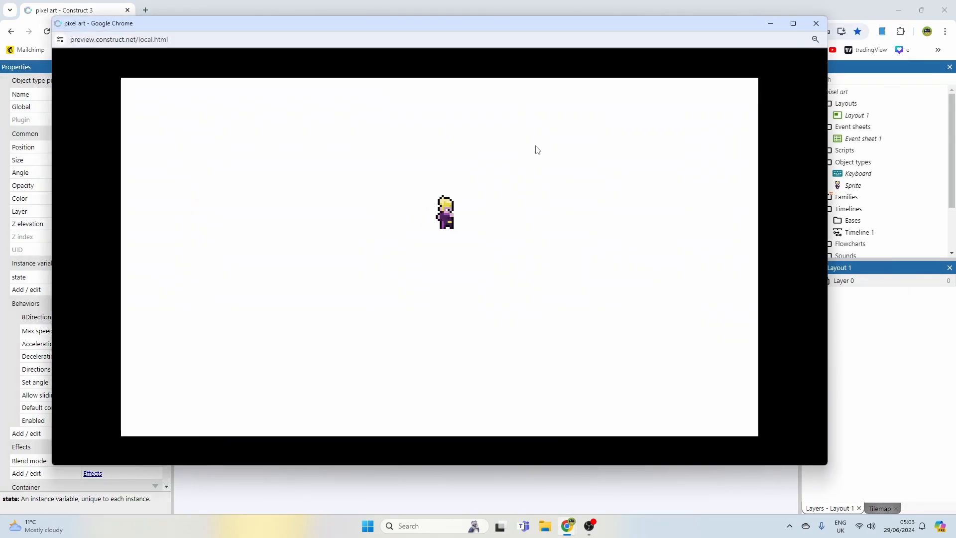
key("Down")
key("Left")
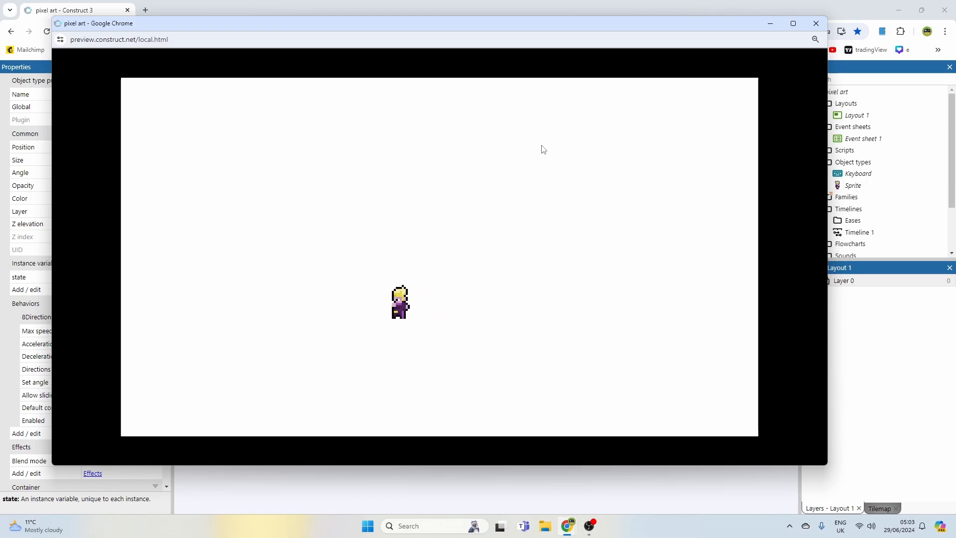
key("Up")
key("Right")
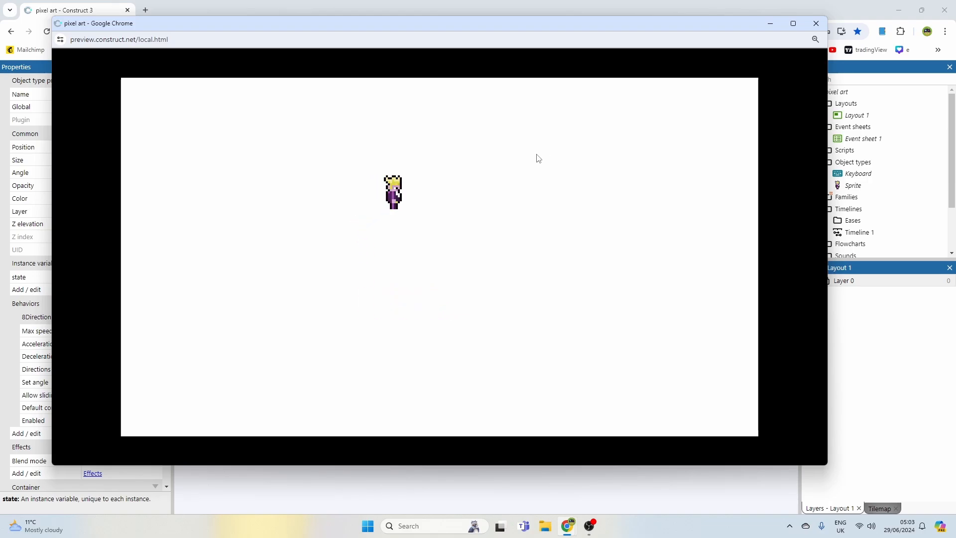
left_click(816, 24)
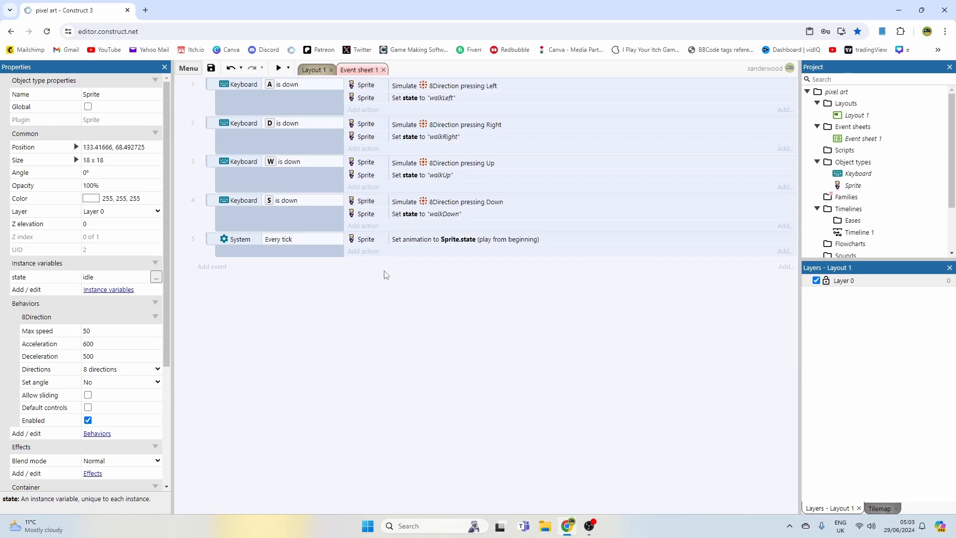
Add a new Keyboard "Key is down" event for the A key below the Every tick event.
left_click(215, 269)
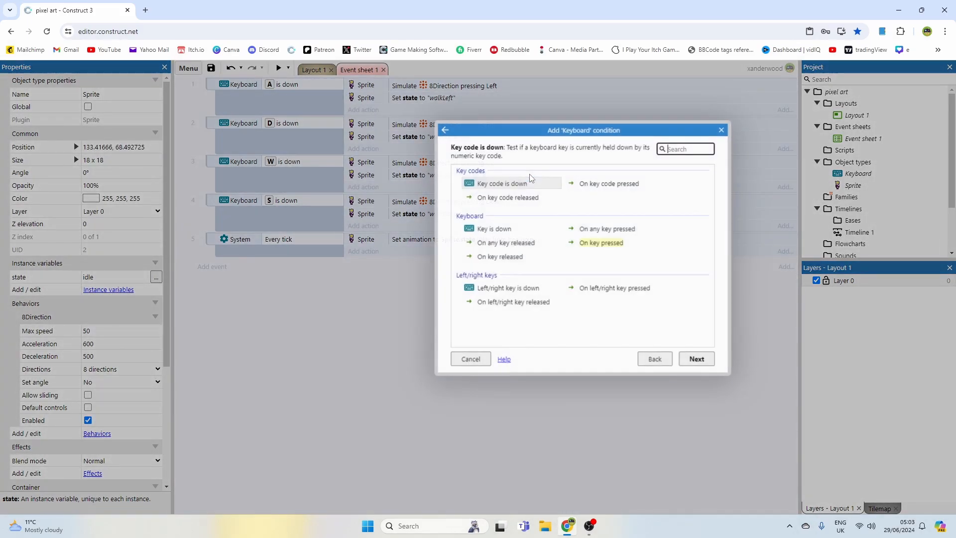
double_click(494, 229)
left_click(266, 182)
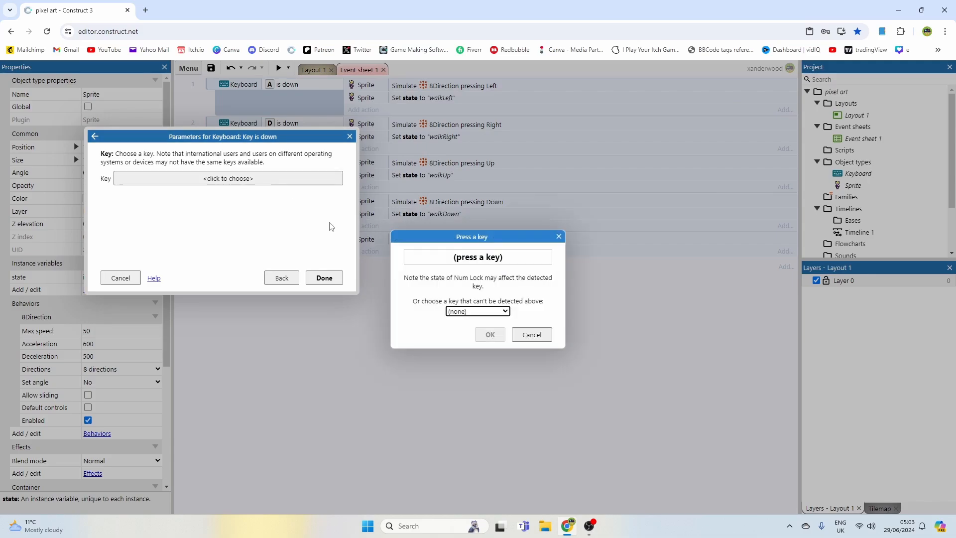
key("a")
left_click(488, 334)
left_click(324, 277)
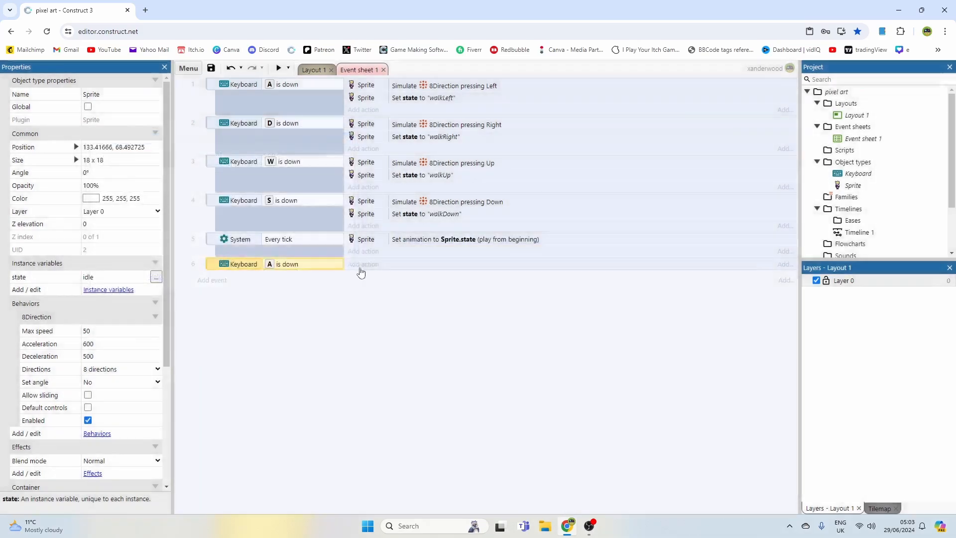
Copy the D, W and S "is down" conditions into the new A key event at the end of the event sheet.
left_click_drag(282, 128, 296, 273)
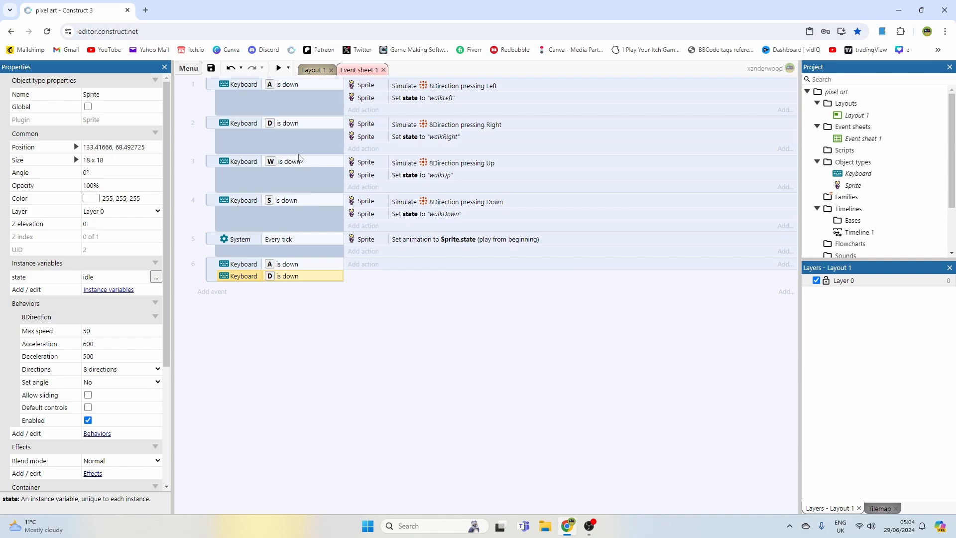
left_click_drag(299, 157, 301, 282)
left_click_drag(293, 202, 293, 297)
left_click(281, 276)
left_click(280, 289)
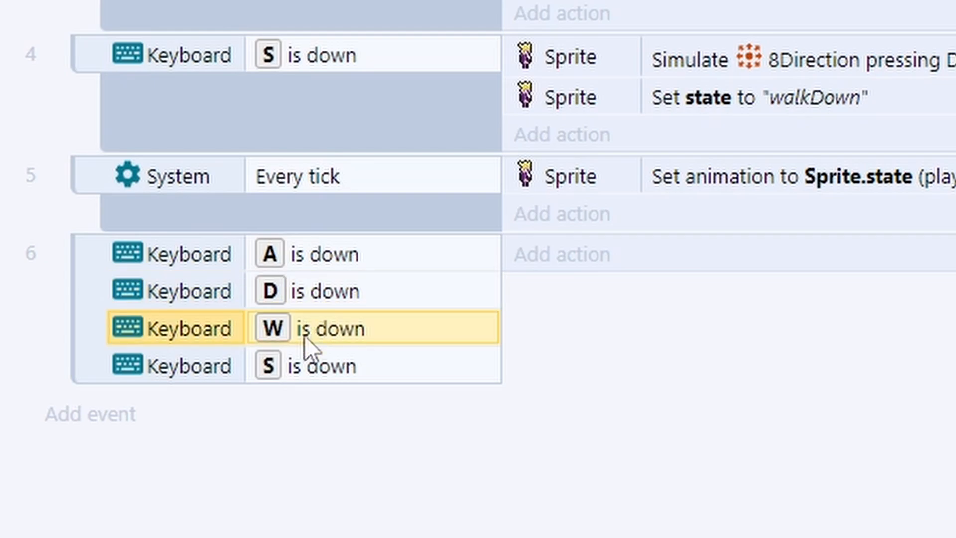
left_click(281, 299)
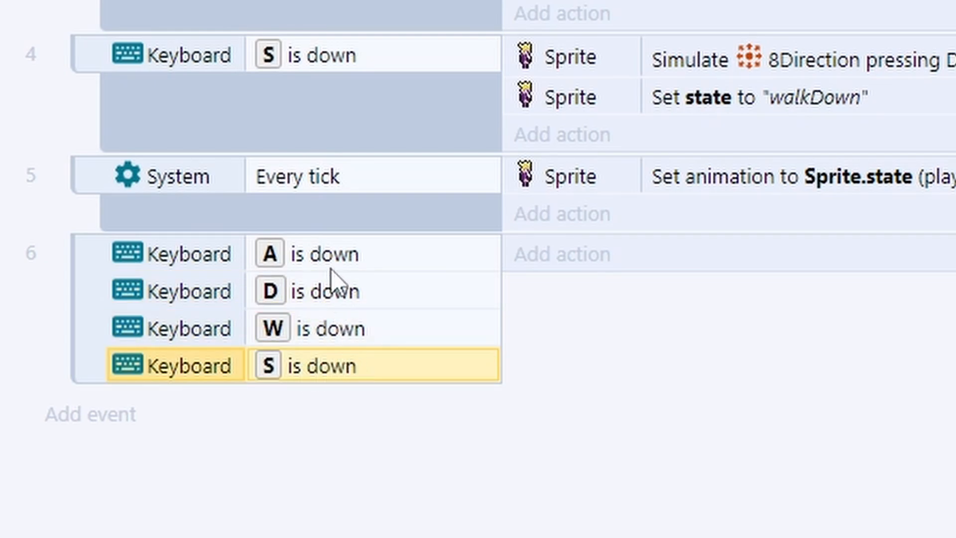
Invert all four A, D, W and S "is down" conditions in the last event.
left_click(334, 262)
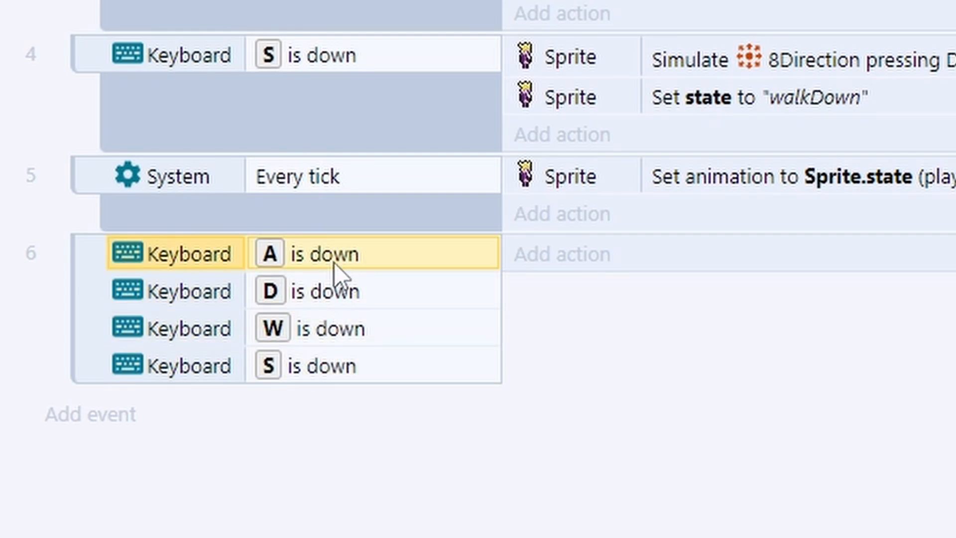
key("i")
left_click(321, 292)
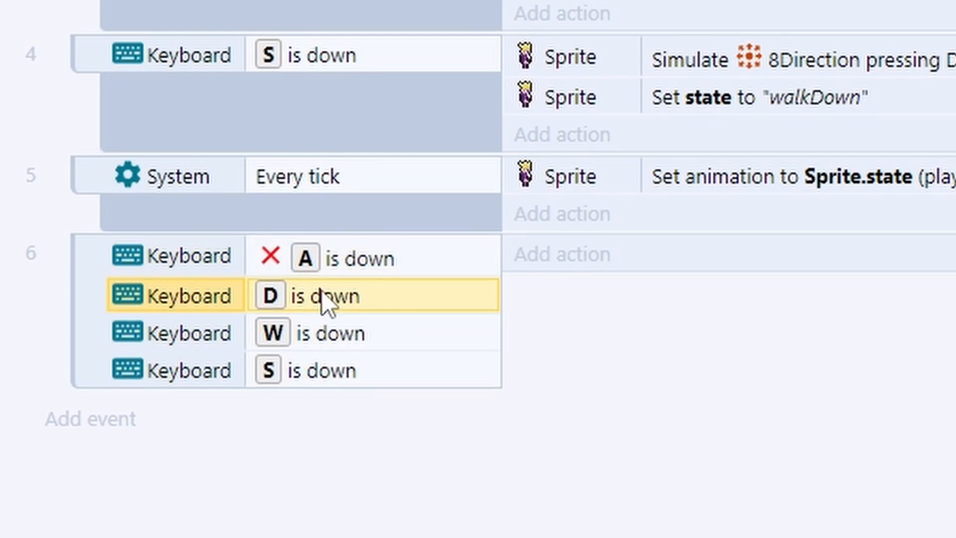
key("i")
left_click(331, 343)
key("i")
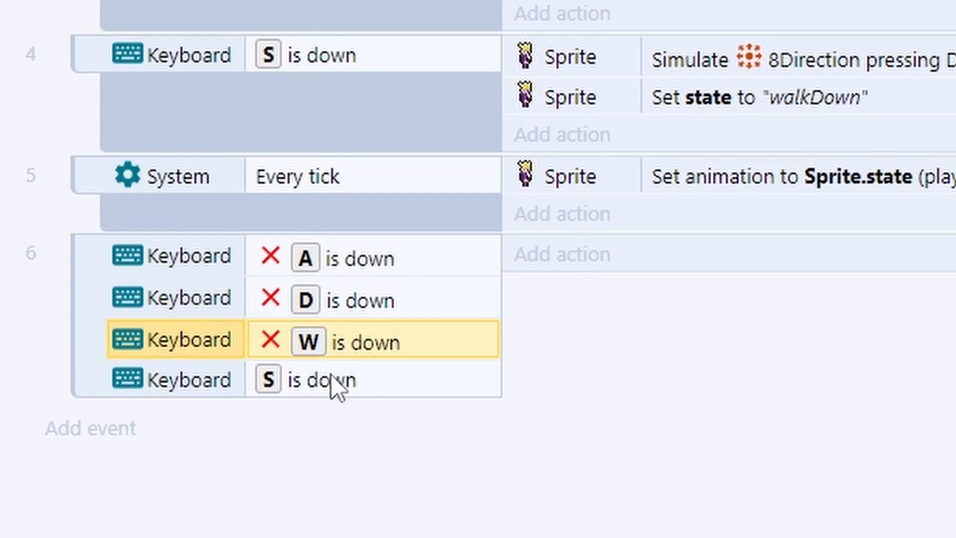
left_click(414, 386)
key("i")
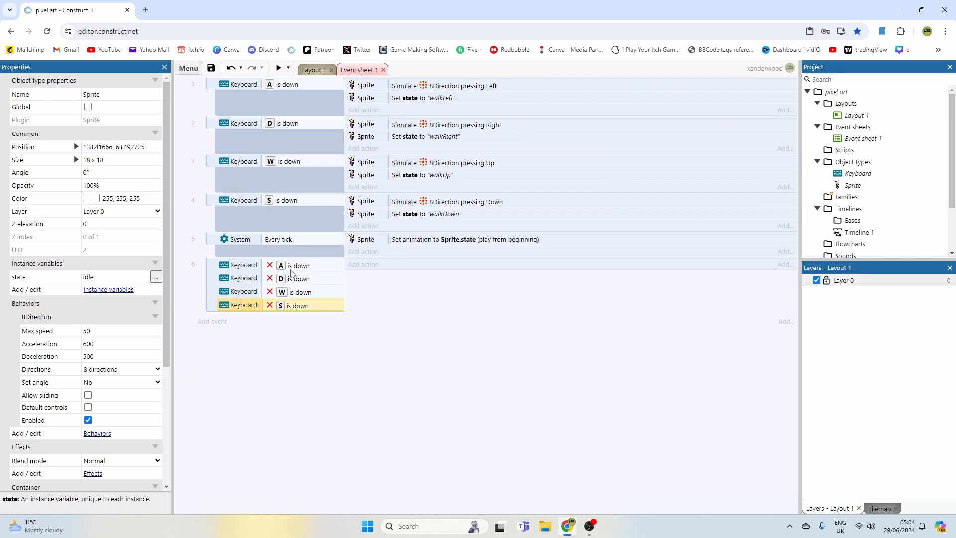
left_click(204, 261)
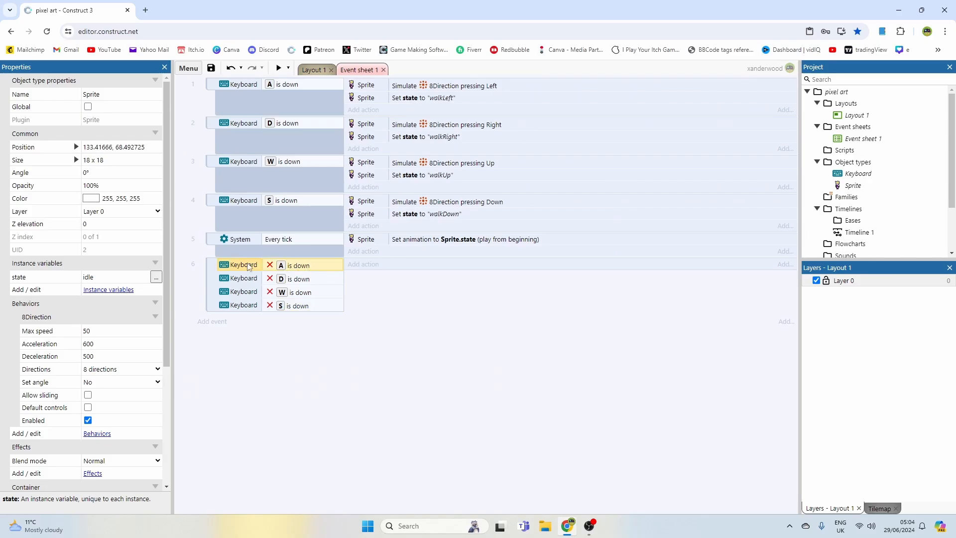
left_click(297, 282)
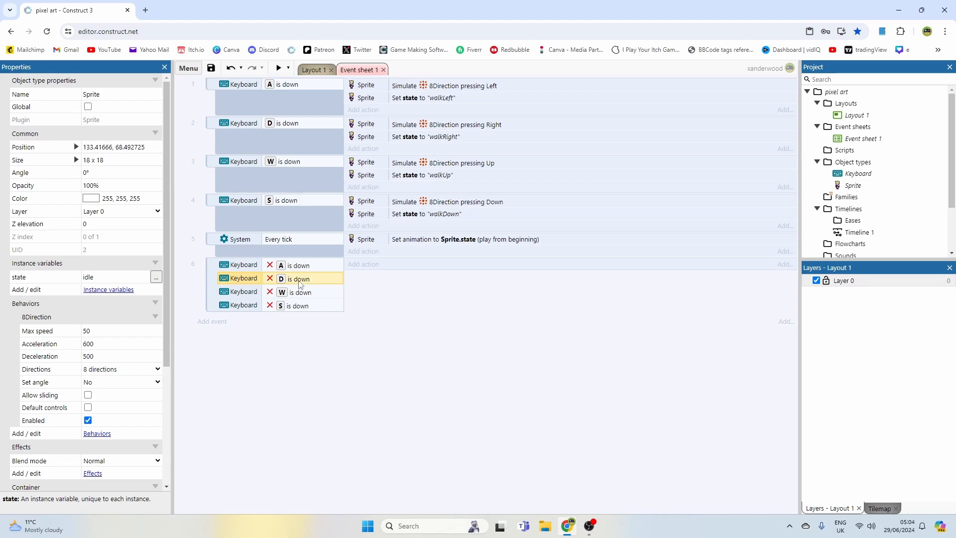
left_click(294, 295)
left_click(292, 309)
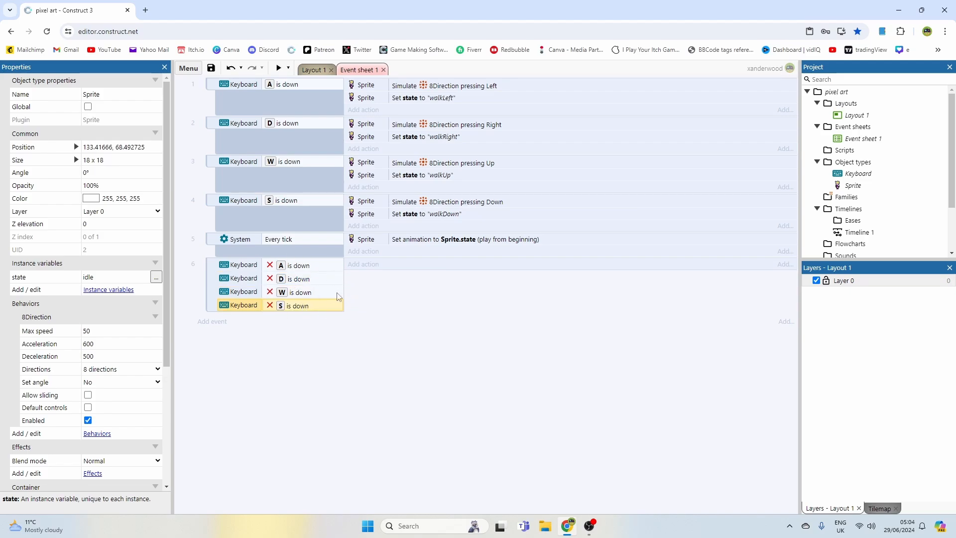
Copy the S event's Set state action to the inverted-keys event with the value "idle", and test it in a preview.
left_click(416, 218)
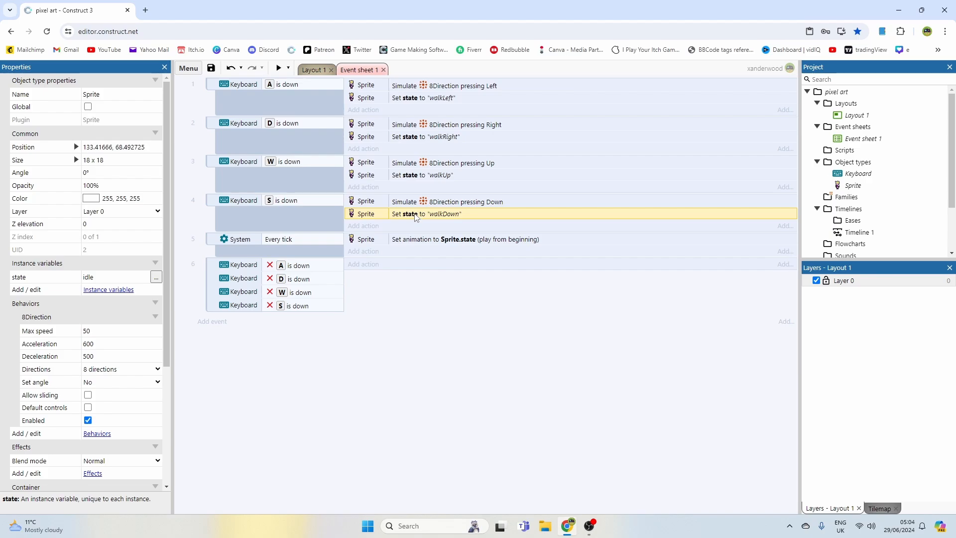
left_click_drag(416, 218, 412, 268, "ctrl")
double_click(423, 269)
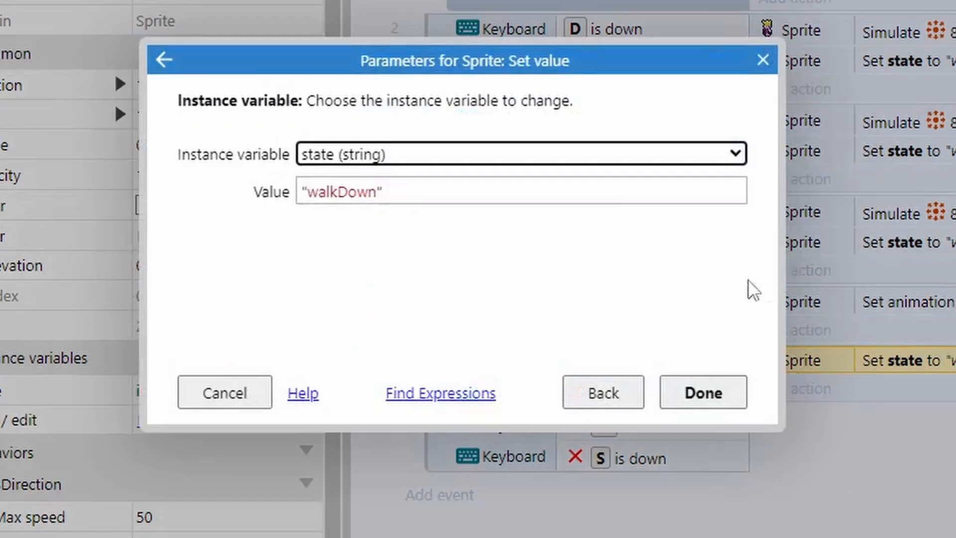
left_click(258, 192)
type("\"")
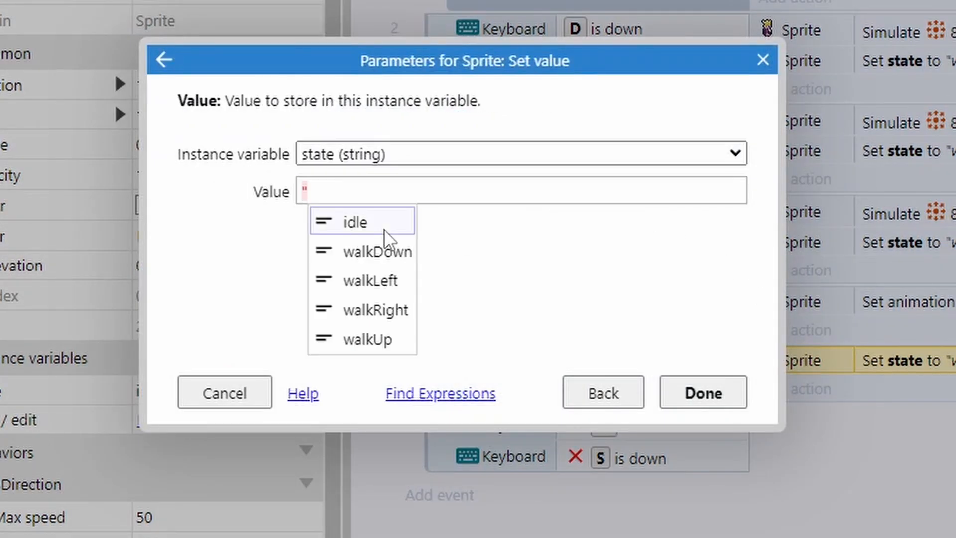
left_click(379, 223)
left_click(670, 393)
key("F5")
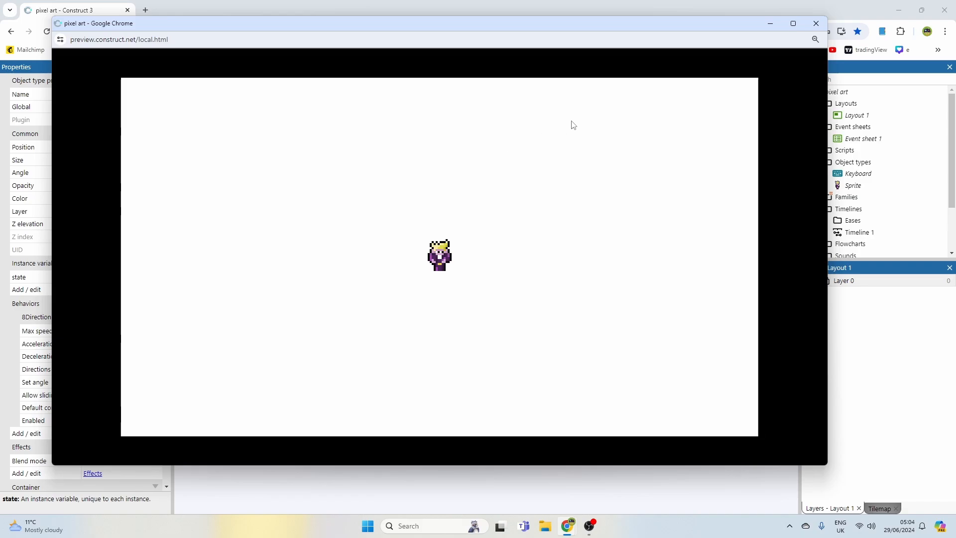
left_click(817, 24)
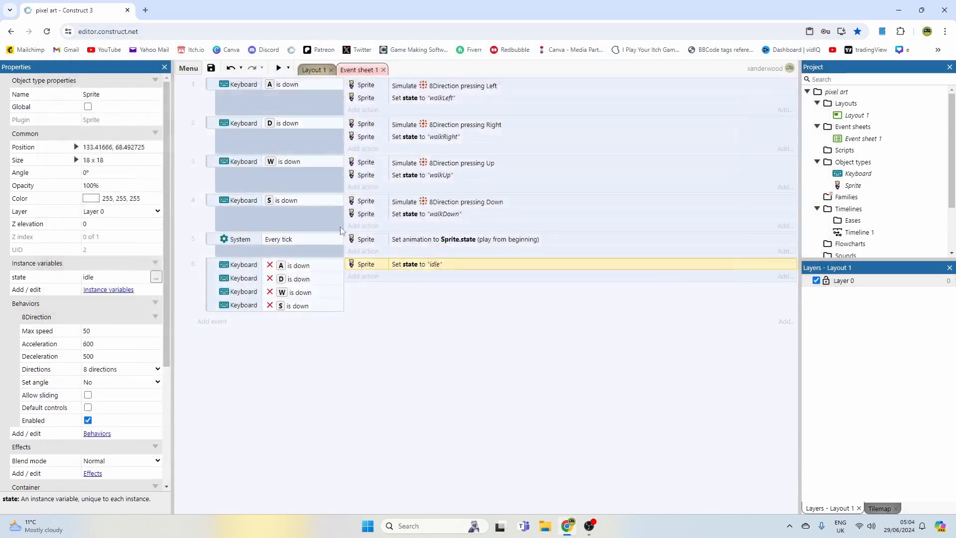
Add a new Keyboard "On key pressed" event for the Space key.
left_click(212, 321)
double_click(543, 174)
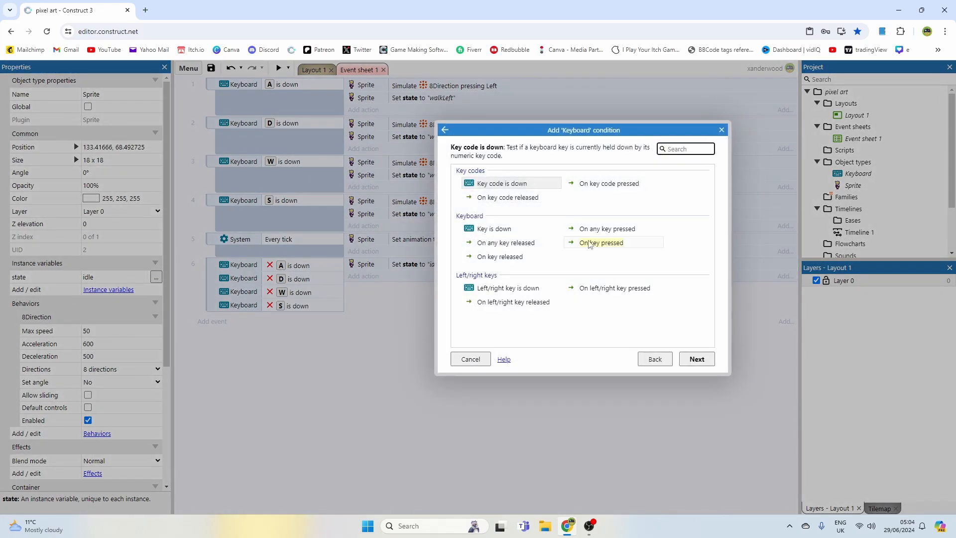
double_click(573, 241)
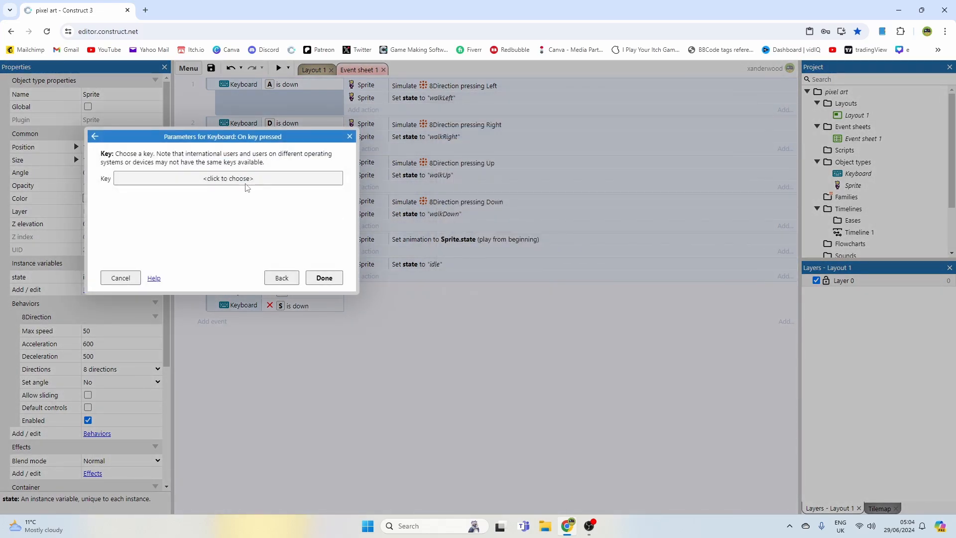
left_click(264, 180)
key("space")
left_click(482, 332)
left_click(324, 278)
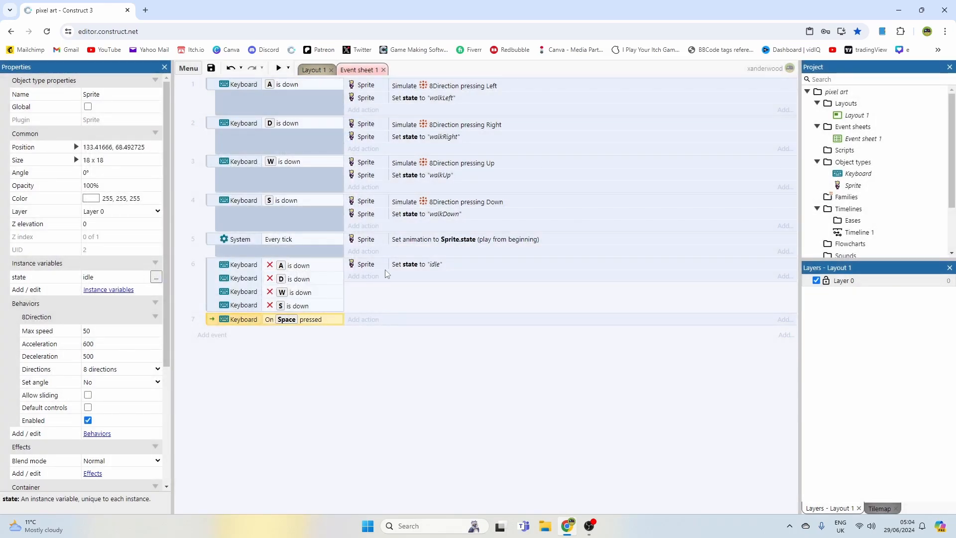
Copy the idle Set state action to the Space event and change its value to "attack1".
left_click(405, 264)
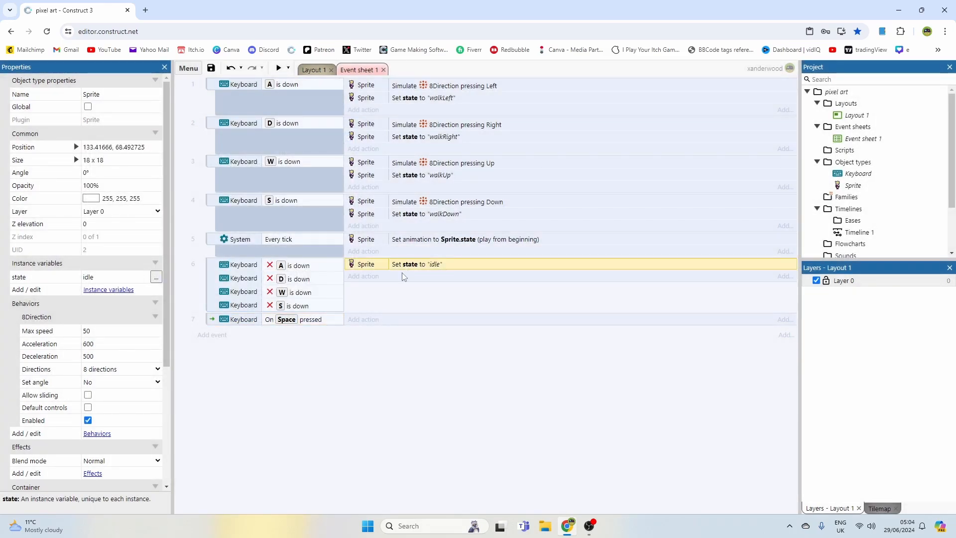
left_click_drag(403, 269, 372, 323, "ctrl")
double_click(408, 321)
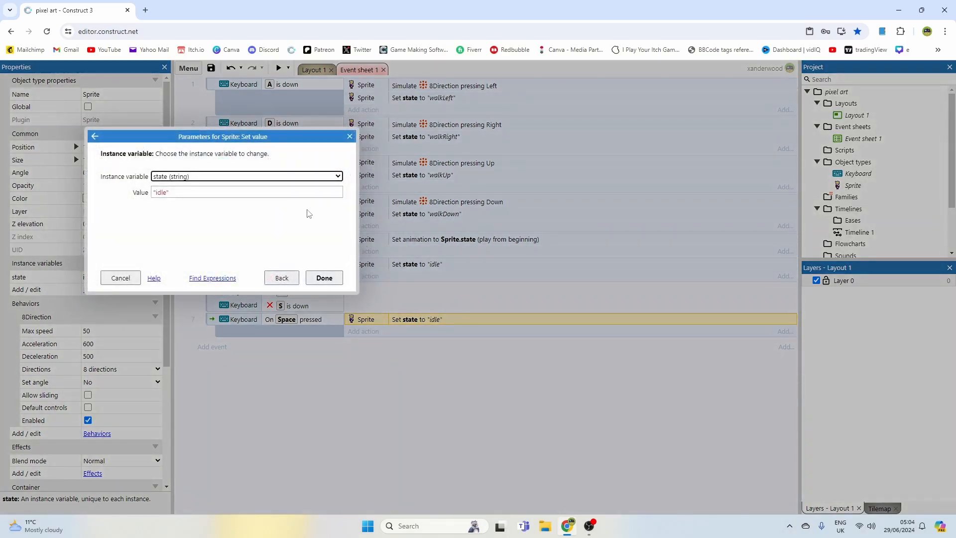
left_click(251, 192)
type("\"a")
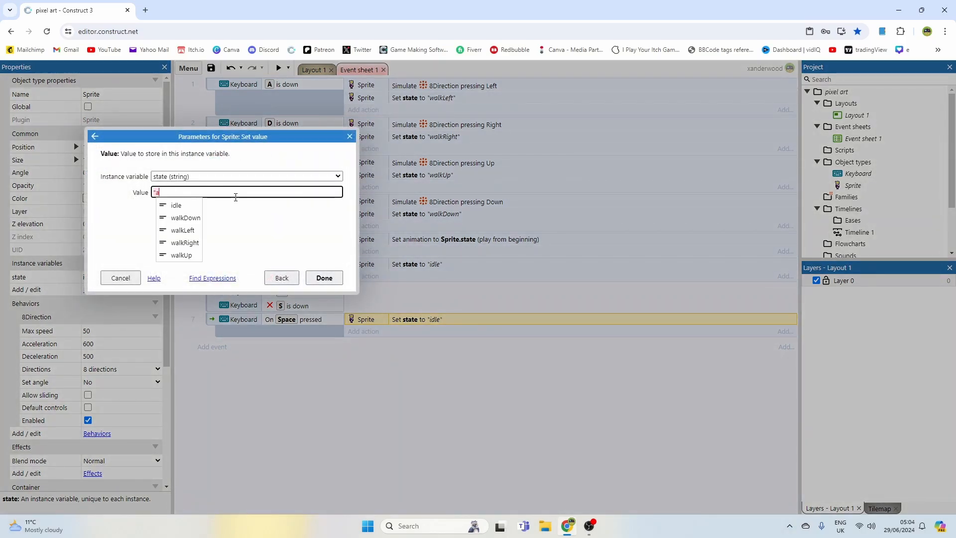
type("ttack1")
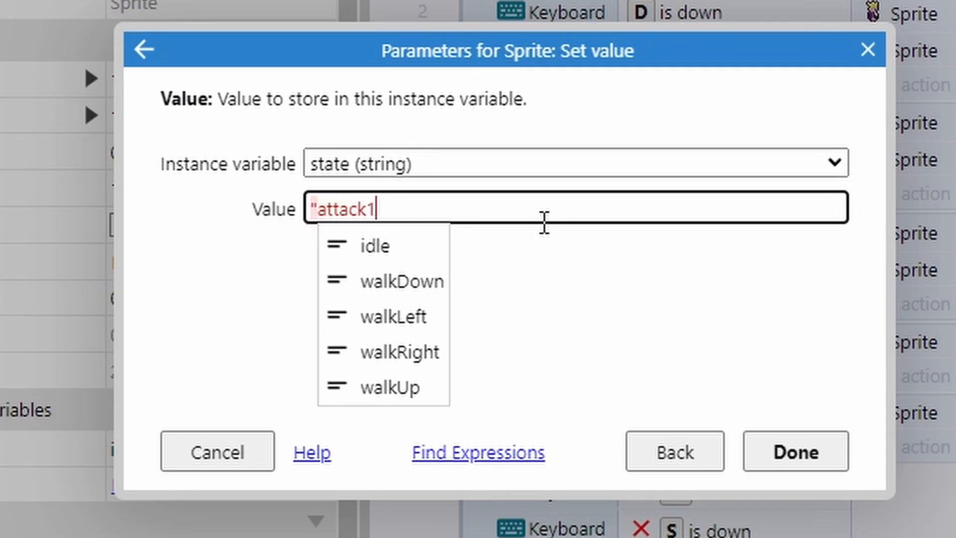
type("\"")
key("Return")
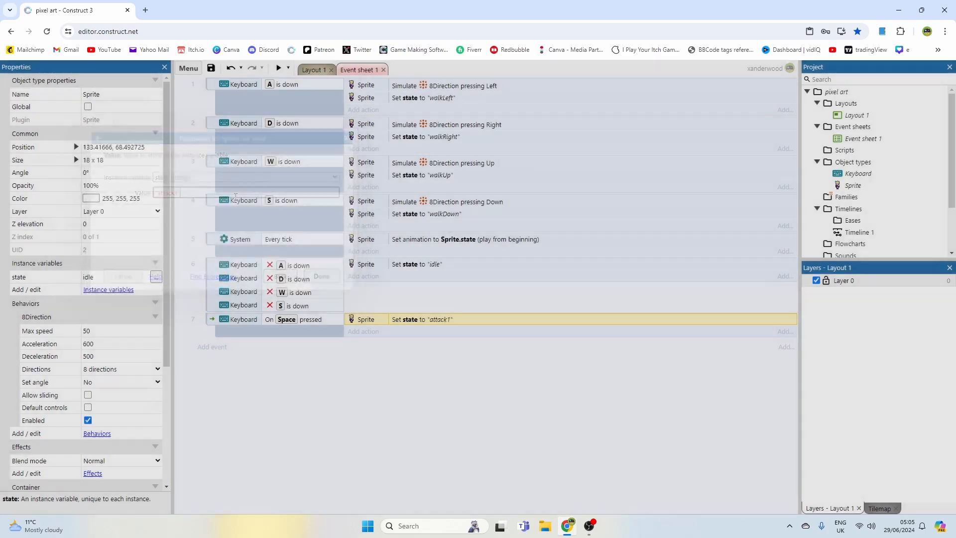
Check the name of the sprite's attack animation in the Animations Editor and return to the event sheet.
left_click(312, 70)
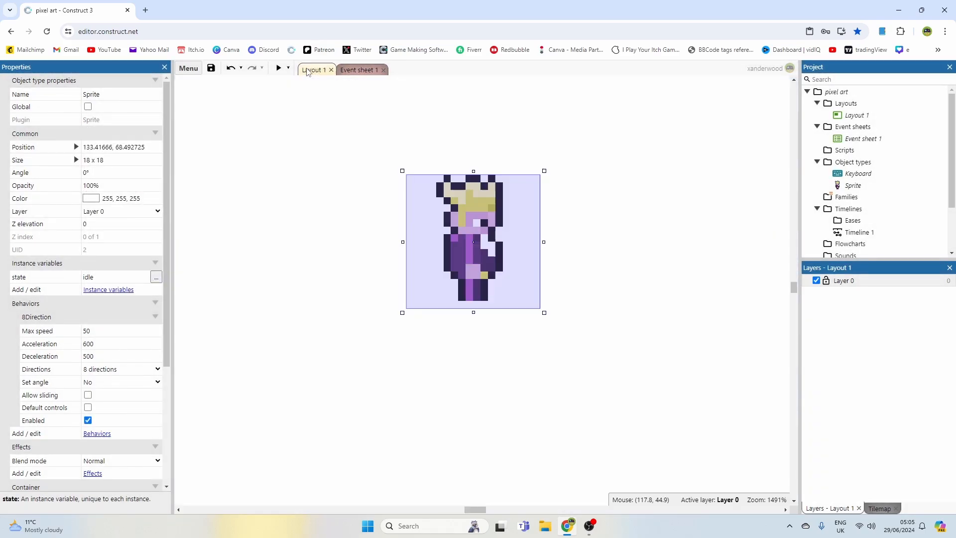
double_click(458, 251)
left_click(792, 165)
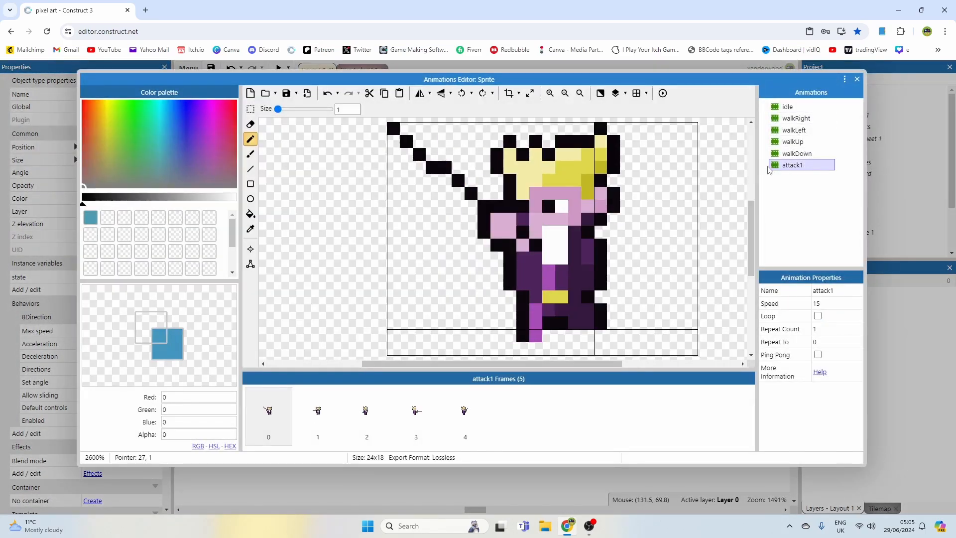
left_click(857, 79)
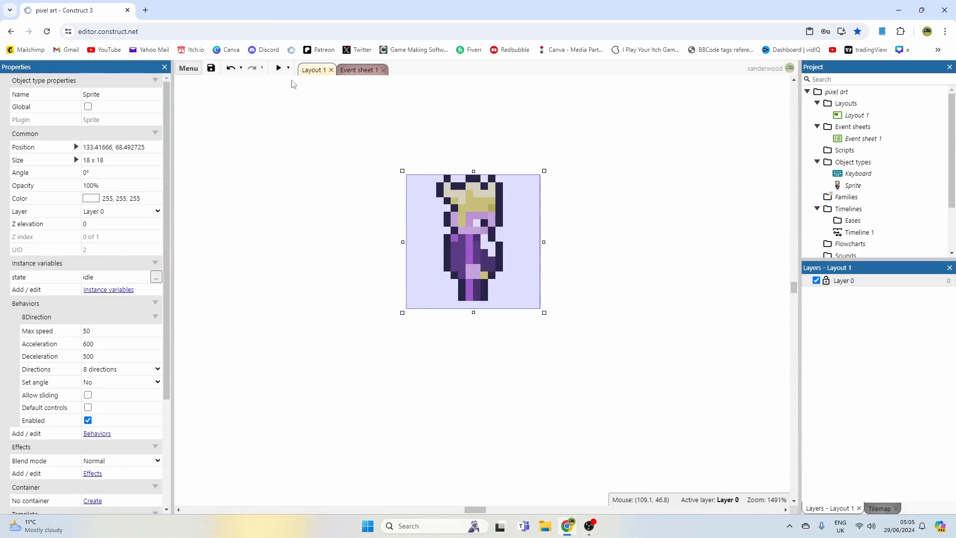
left_click(364, 70)
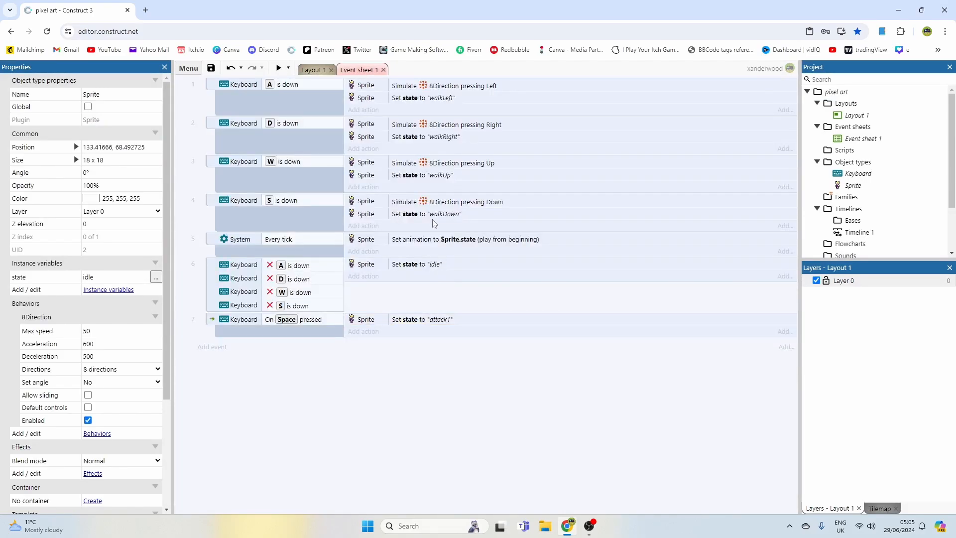
Preview the project, trigger the attack with Space, and close the preview.
left_click(279, 68)
key("space")
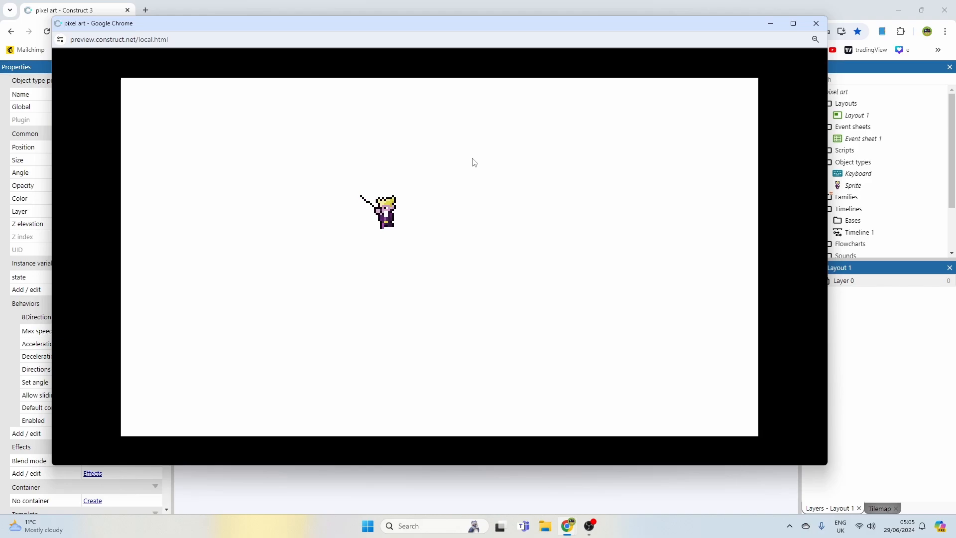
left_click(824, 26)
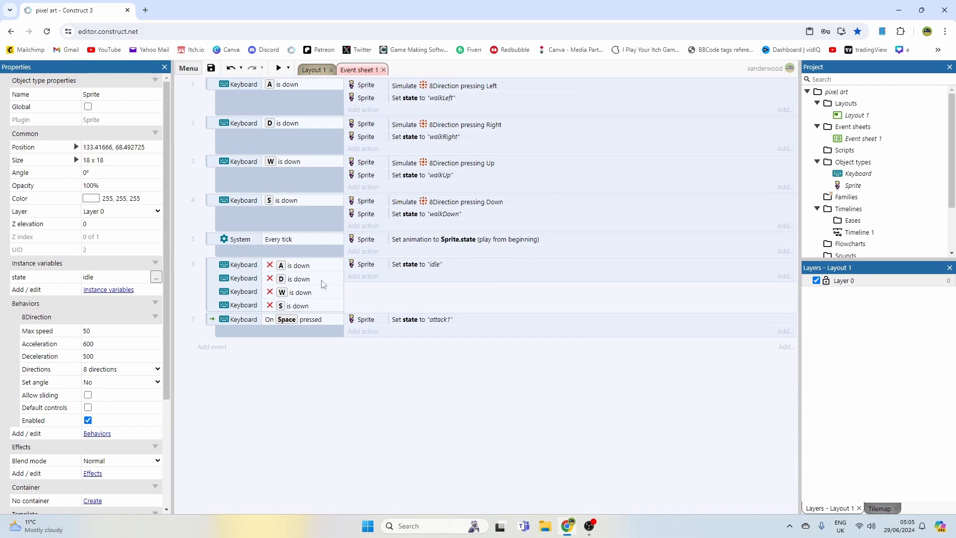
left_click(309, 269)
left_click(300, 306, "shift")
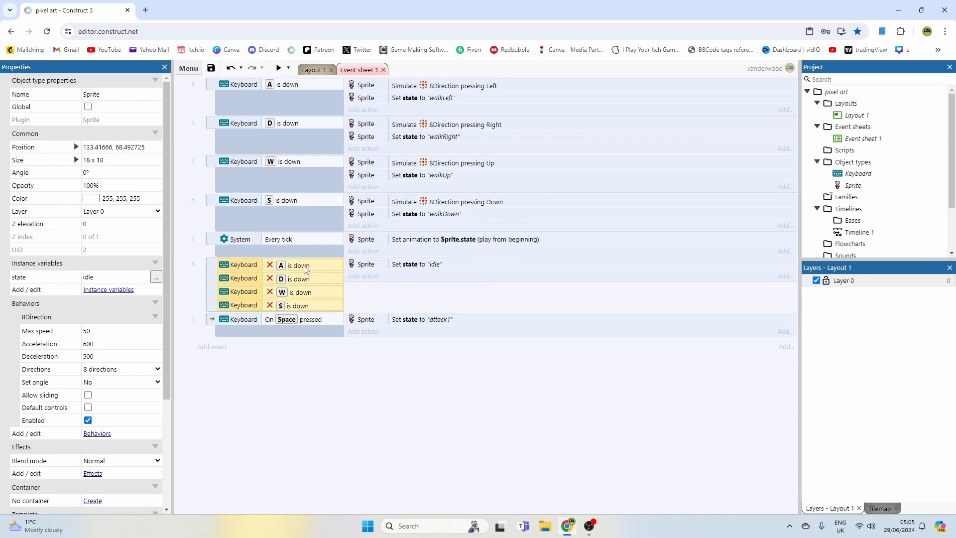
left_click(423, 266)
Add an inverted Sprite Compare instance variable condition, state equal to "attack1", to the event that sets the state to "idle".
left_click(321, 322)
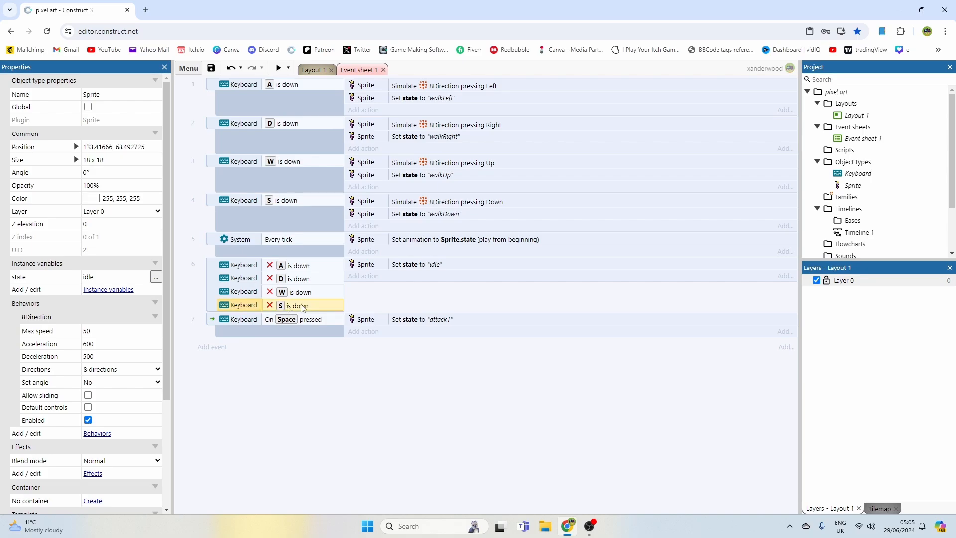
key("c")
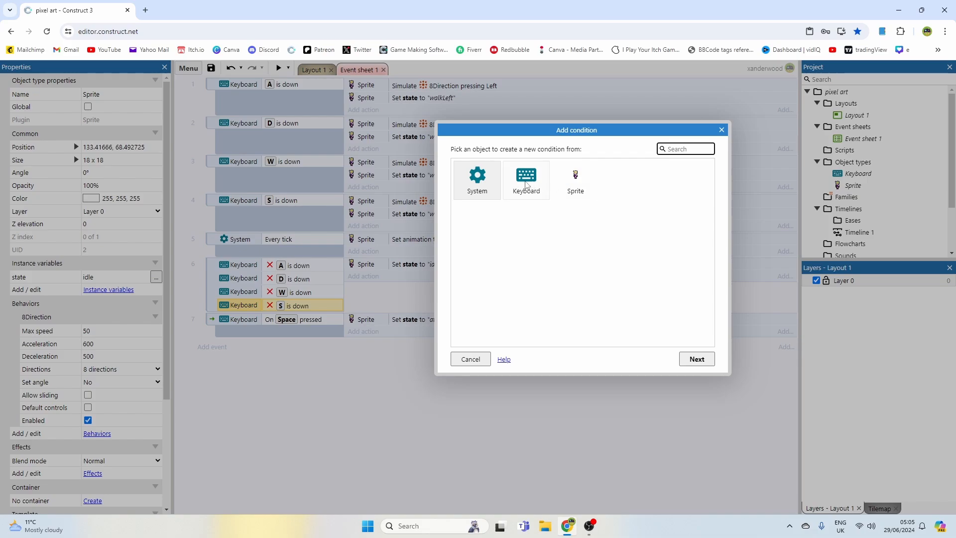
double_click(572, 182)
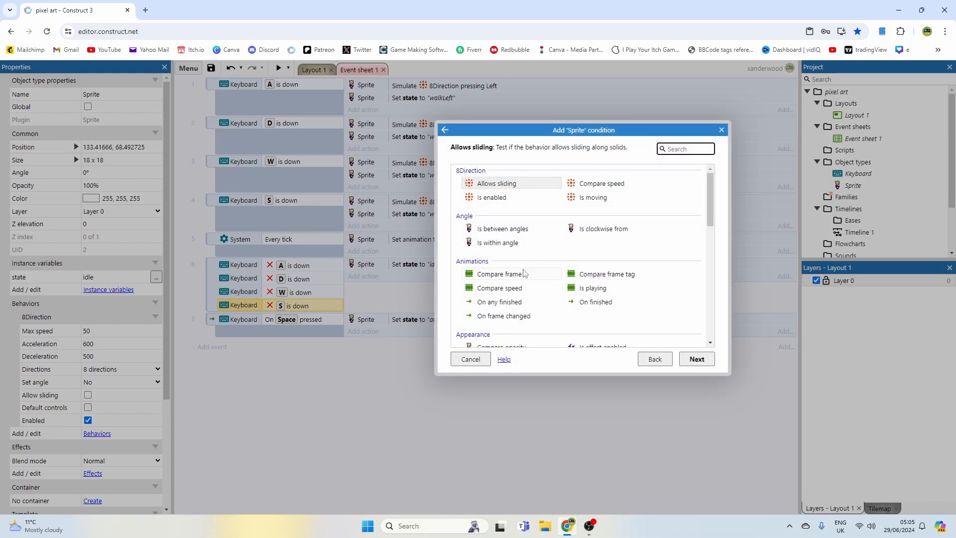
scroll(524, 273, "down", 3)
scroll(524, 273, "down", 4)
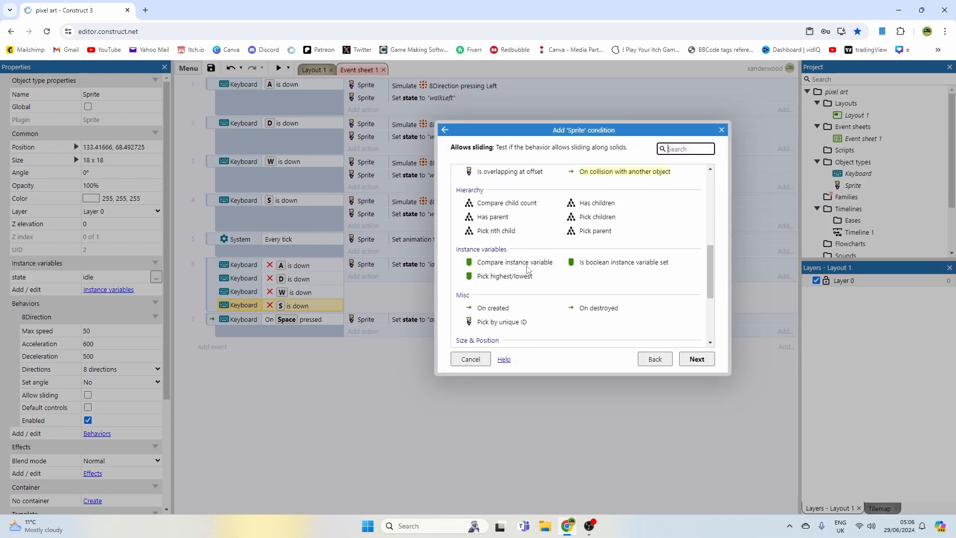
double_click(529, 269)
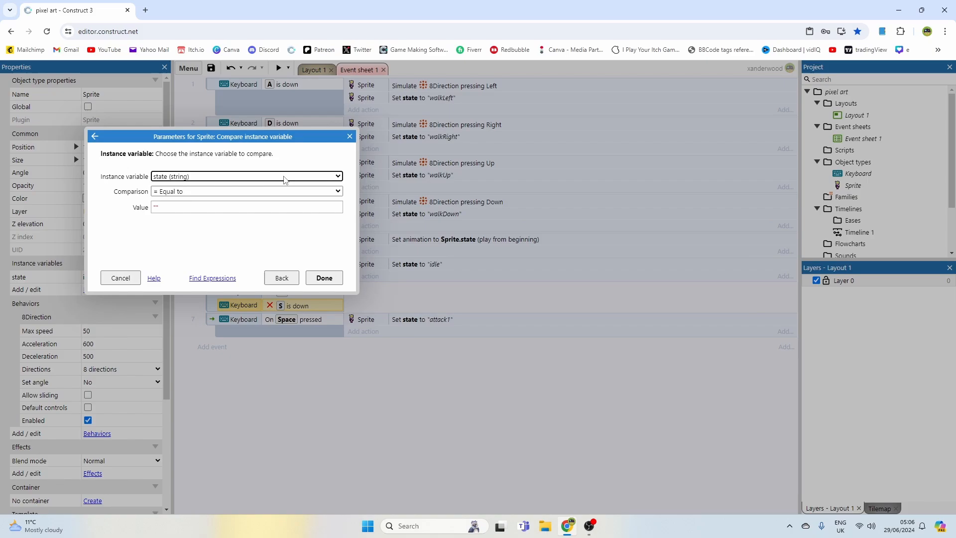
left_click(205, 207)
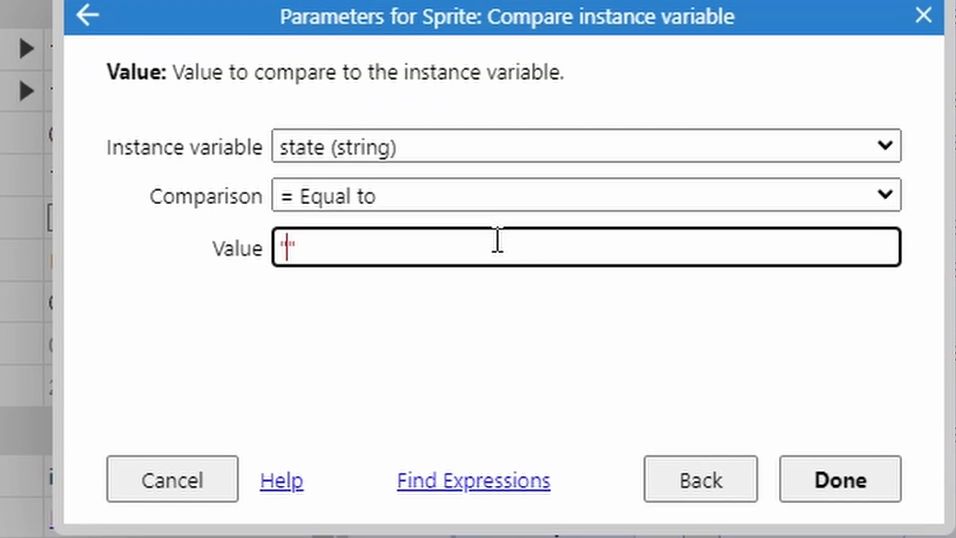
type("atta")
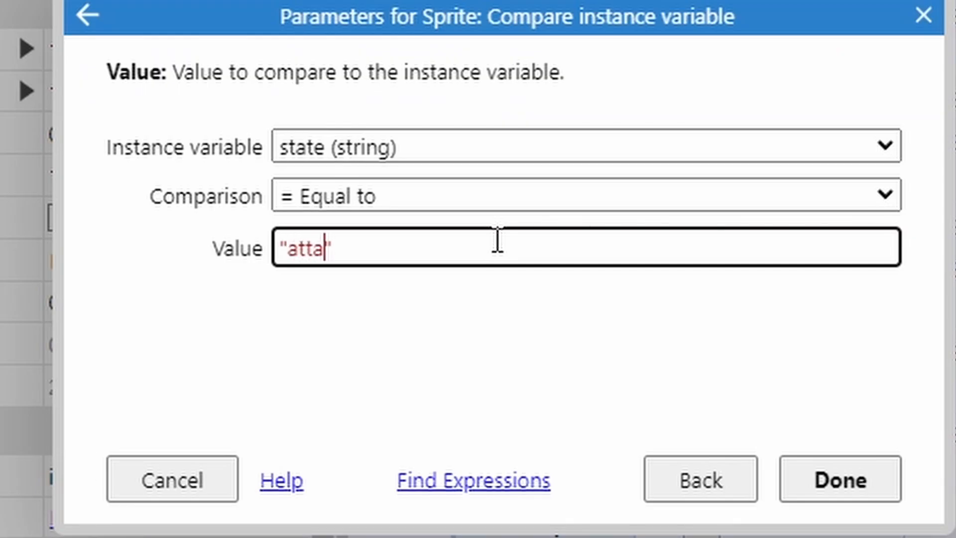
type("ck1")
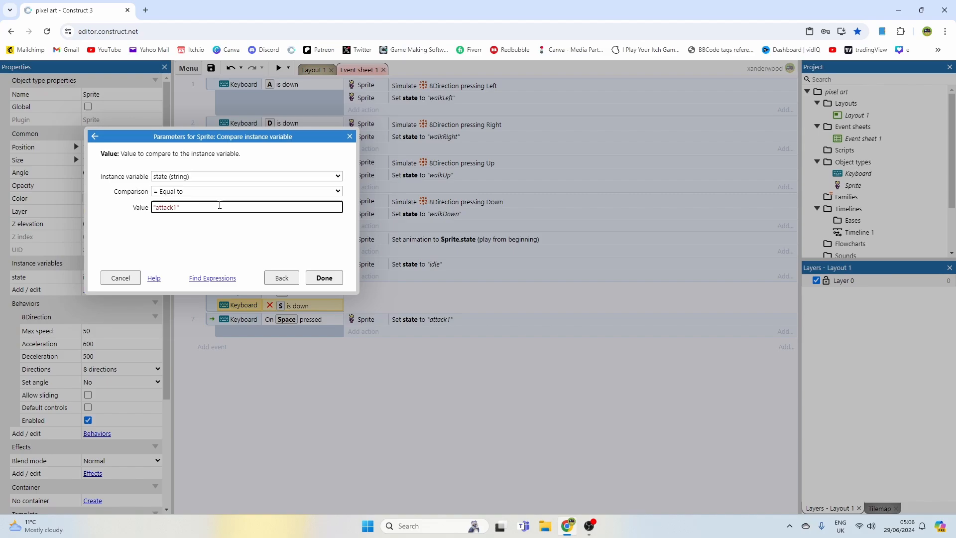
key("Return")
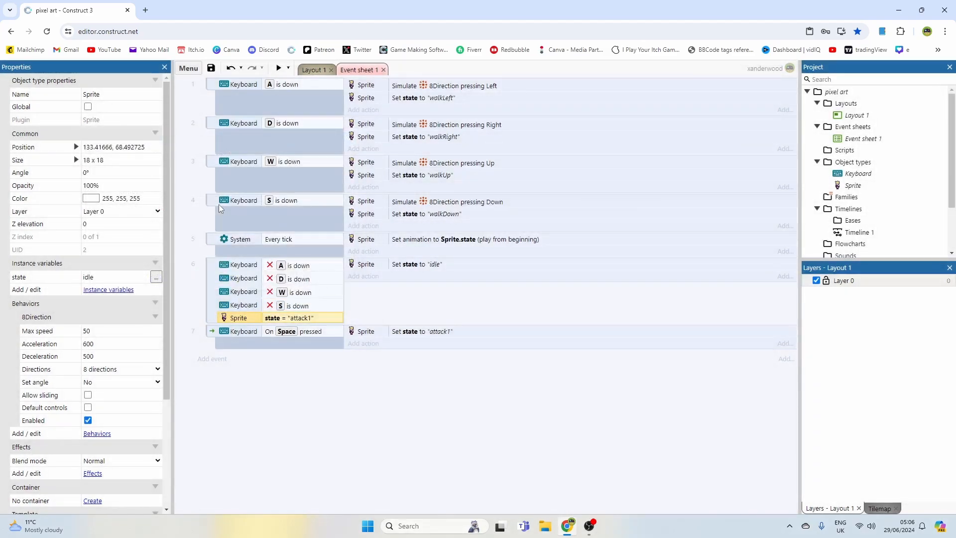
key("i")
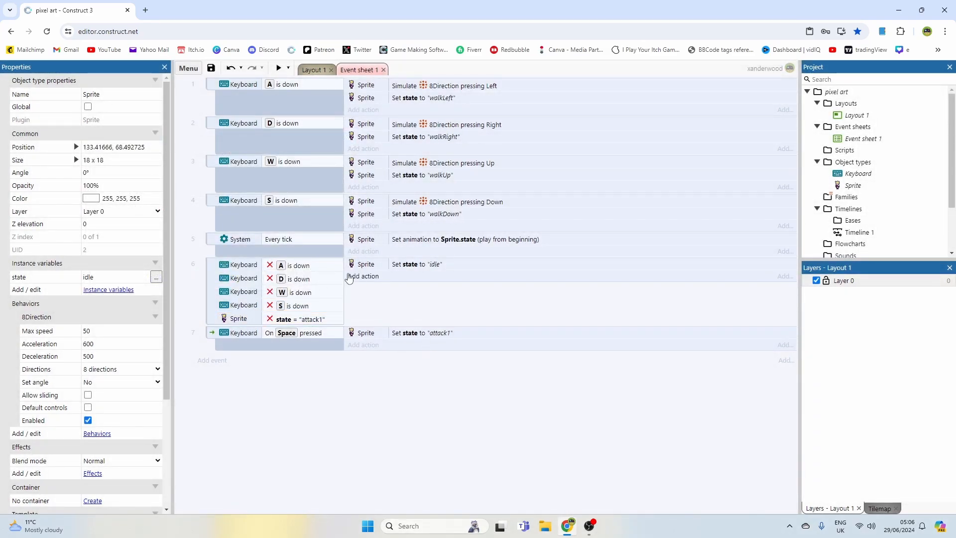
left_click(308, 269)
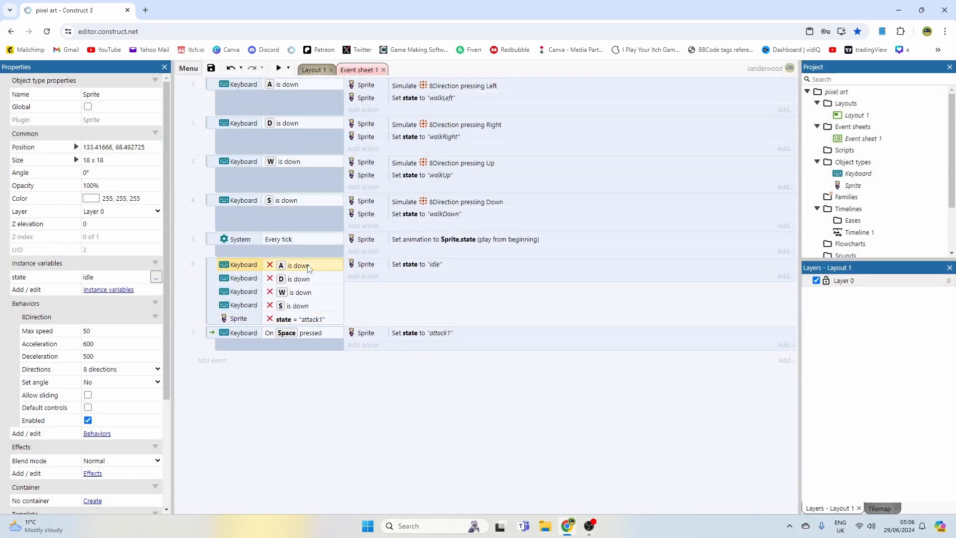
left_click(298, 308)
left_click(300, 319)
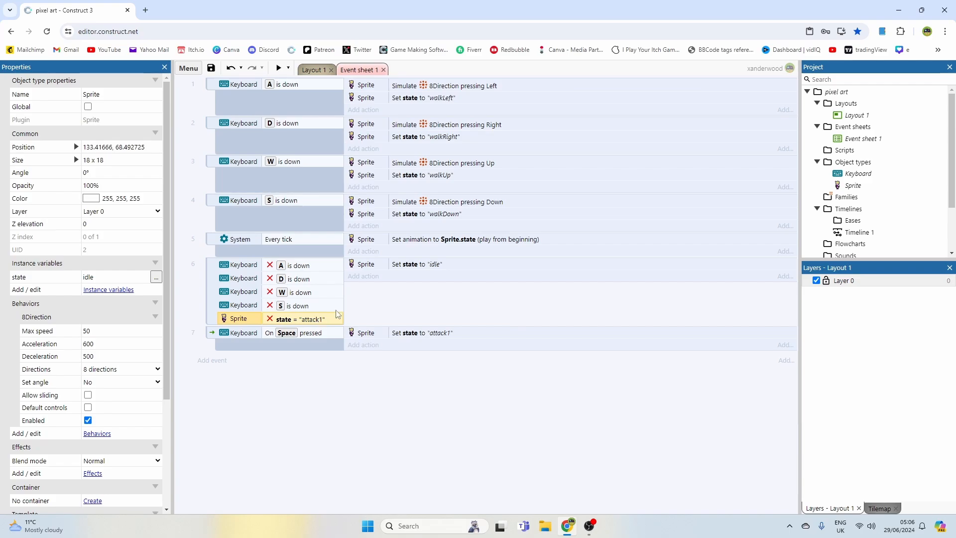
left_click(424, 267)
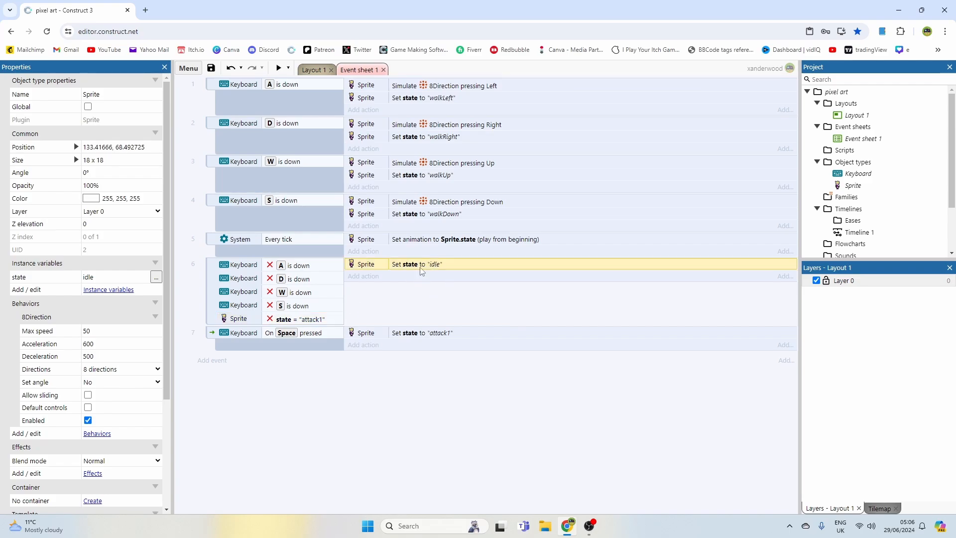
Preview the project, trigger the attack with Space, walk the character in several directions while attacking, and close the preview.
left_click(278, 68)
key("space")
key("a")
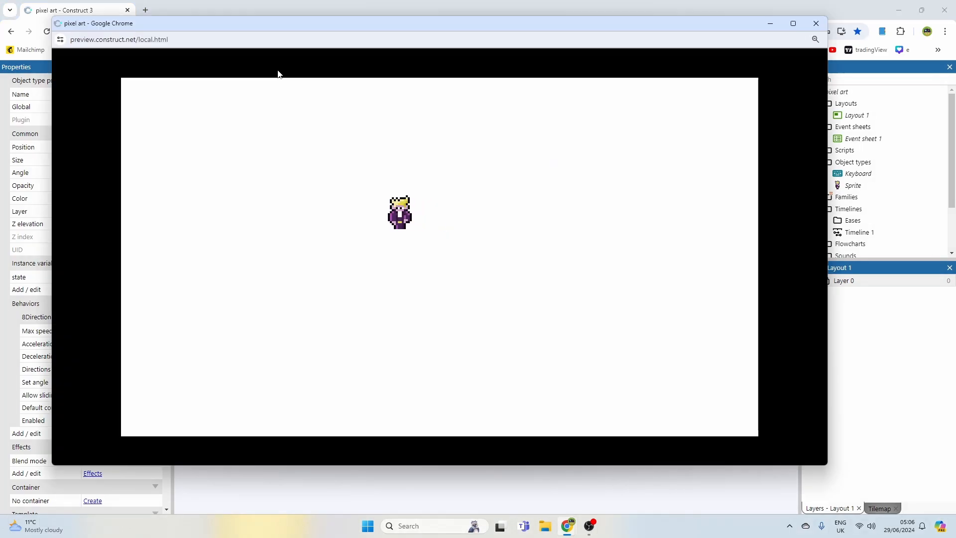
key("a")
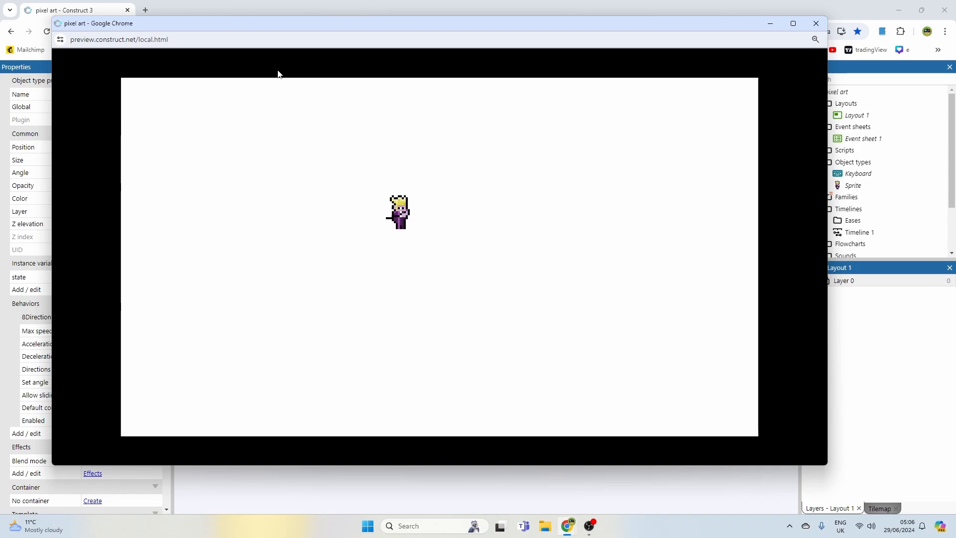
key("a")
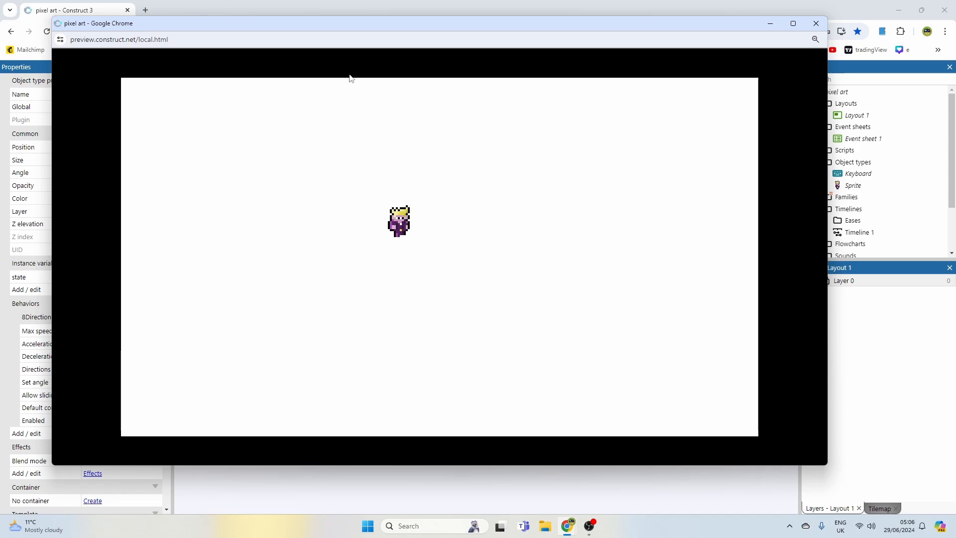
key("Down")
key("a")
key("Left")
key("a")
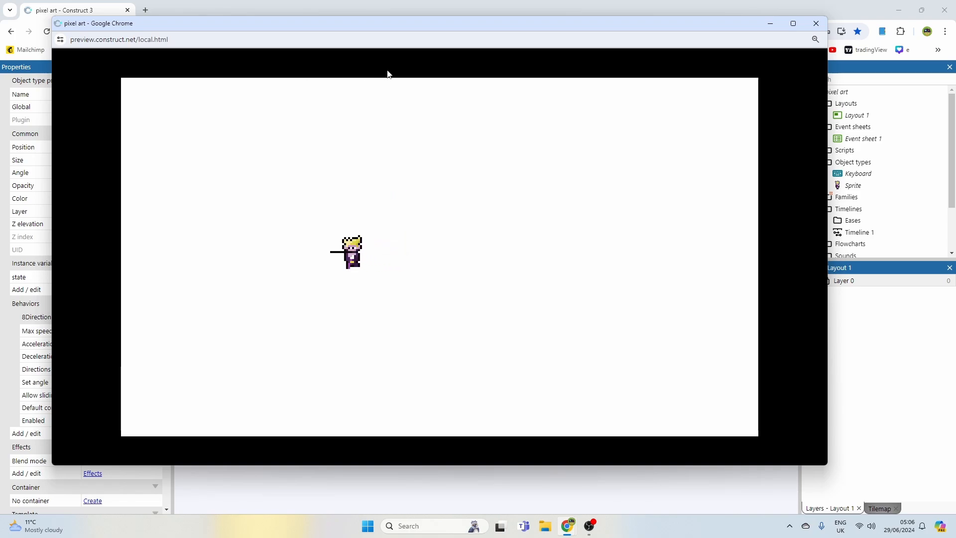
key("Right")
key("a")
key("a")
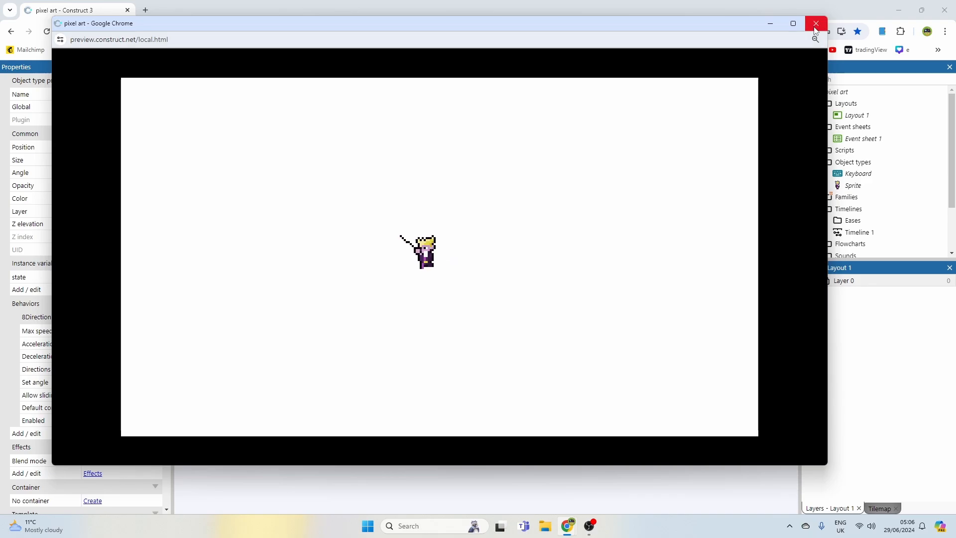
left_click(816, 24)
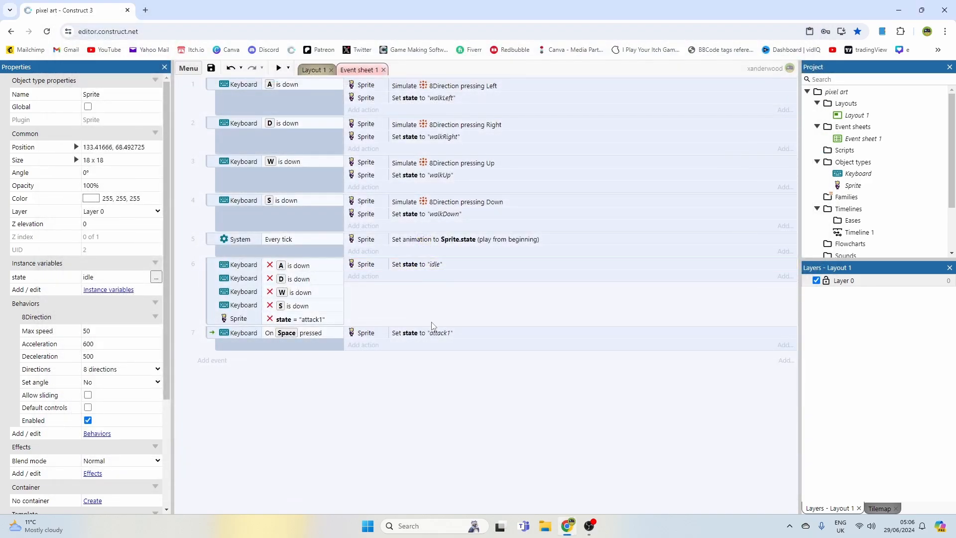
Add a Sprite "On finished" event for the "attack1" animation and copy the Set state to "idle" action into it.
left_click(221, 360)
double_click(576, 180)
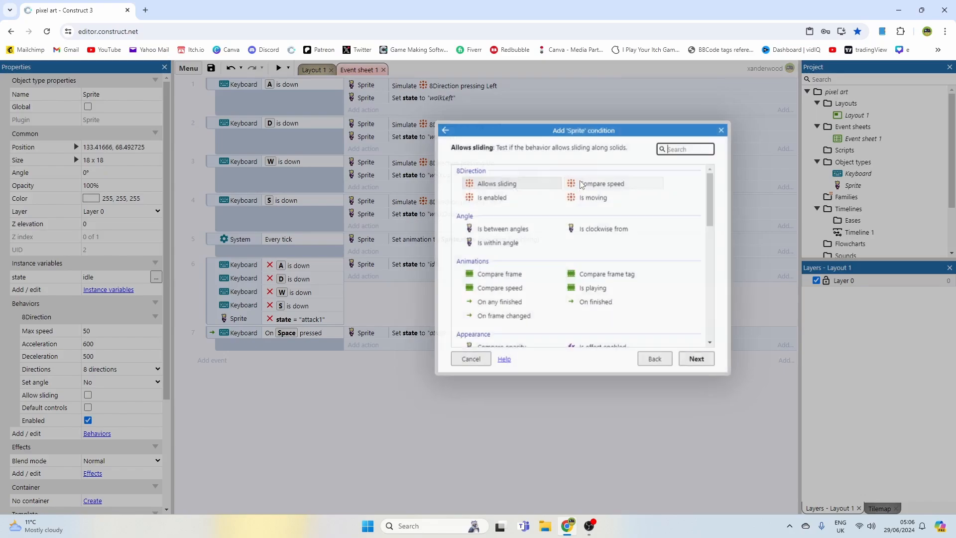
scroll(546, 232, "down", 1)
double_click(597, 252)
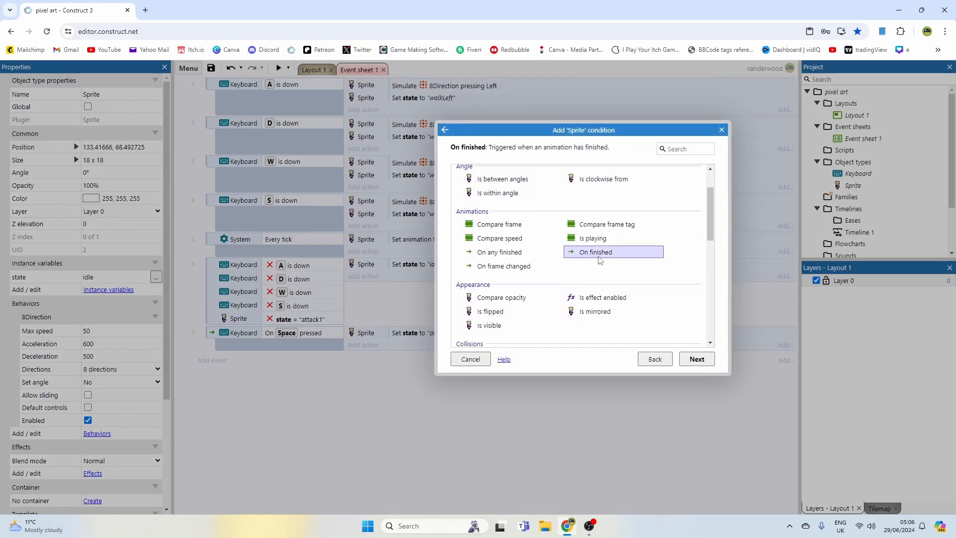
type("\"")
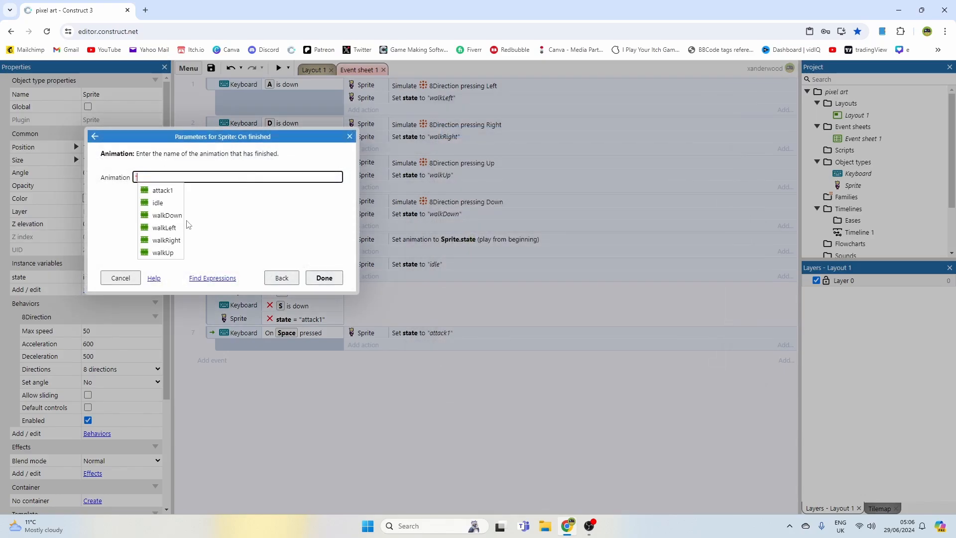
left_click(162, 191)
left_click(324, 278)
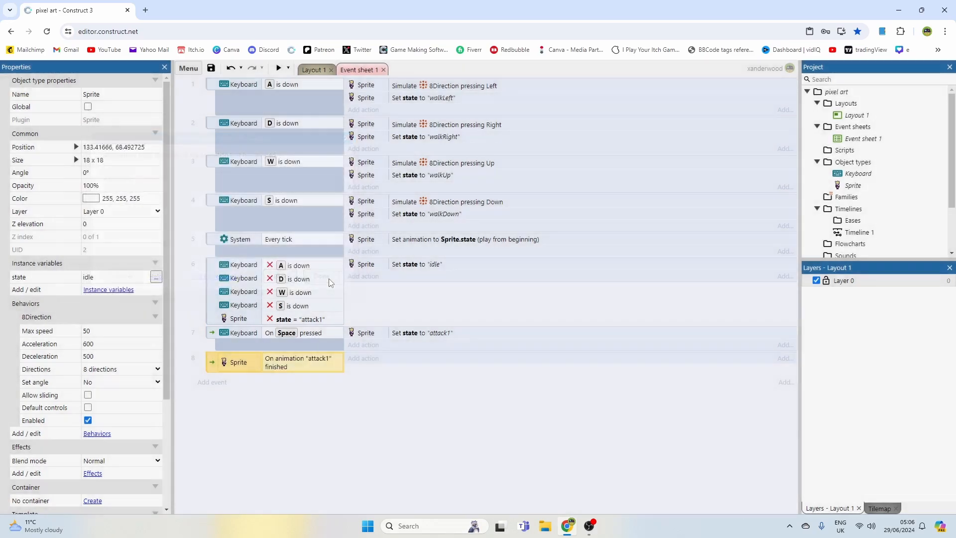
left_click_drag(412, 267, 402, 360, "ctrl")
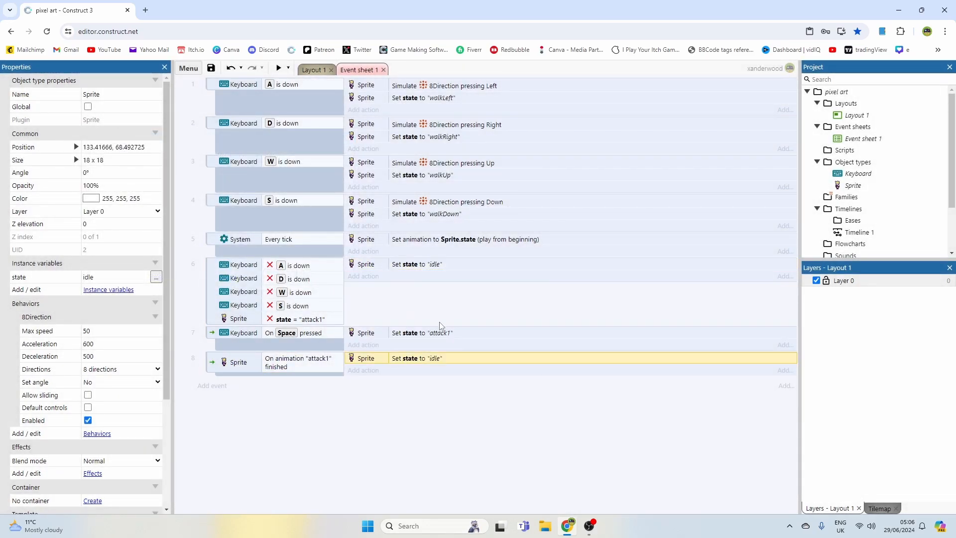
left_click(441, 310)
Preview the project, test walking in all four directions together with the attack, and close the preview.
left_click(278, 67)
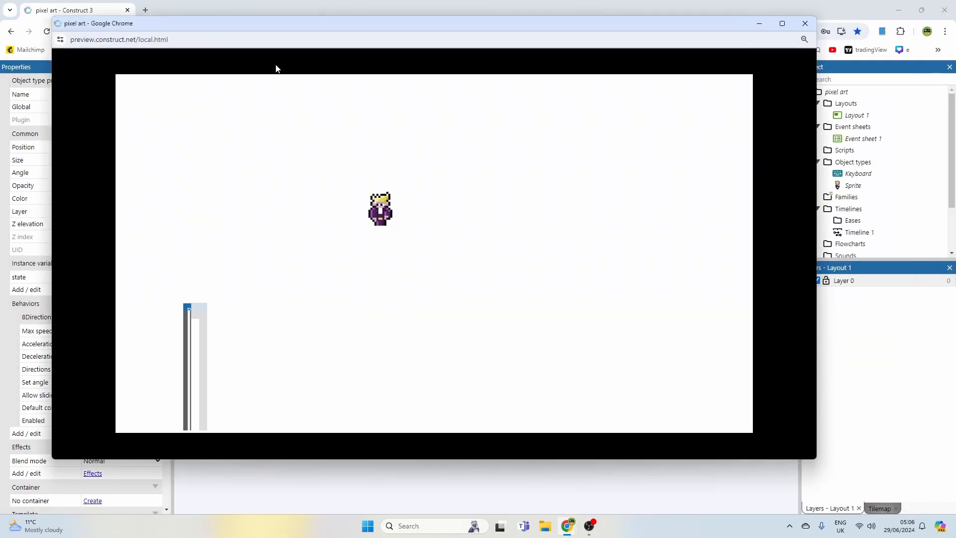
key("Down")
key("Right")
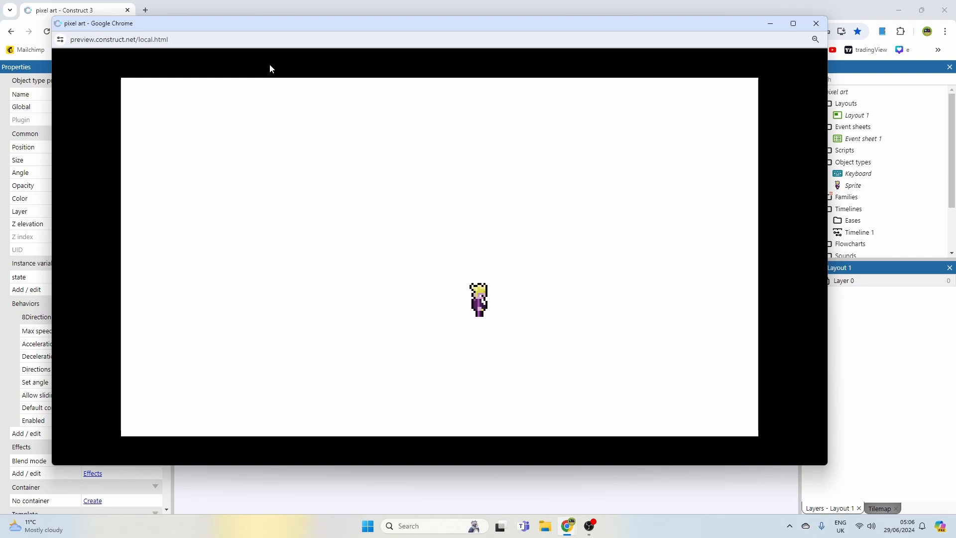
key("Up")
key("Left")
key("Down")
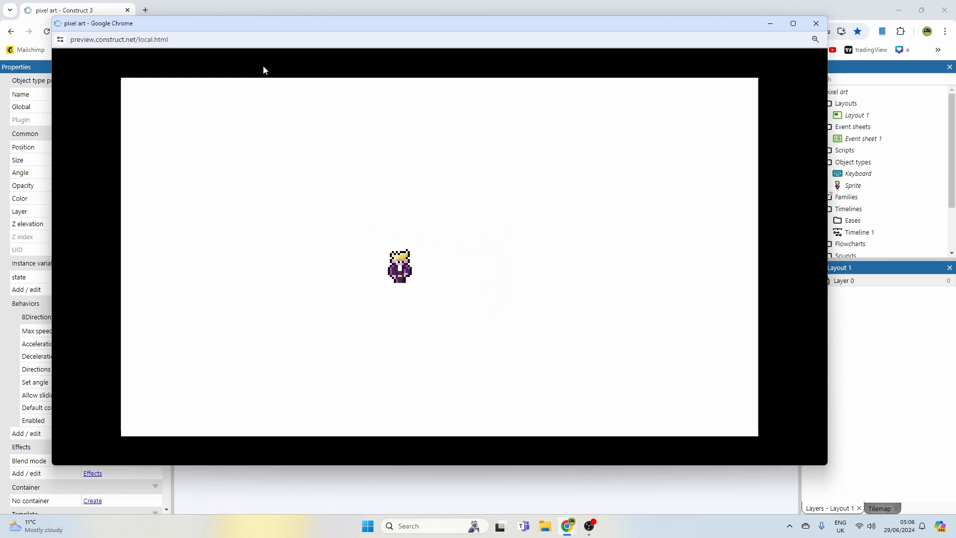
key("Right")
key("Right")
key("Up")
key("Left")
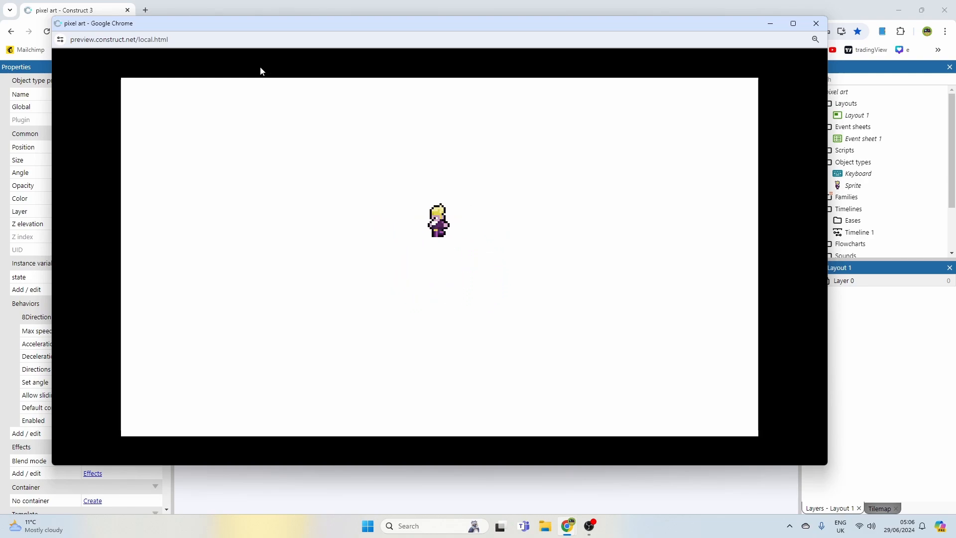
key("Down")
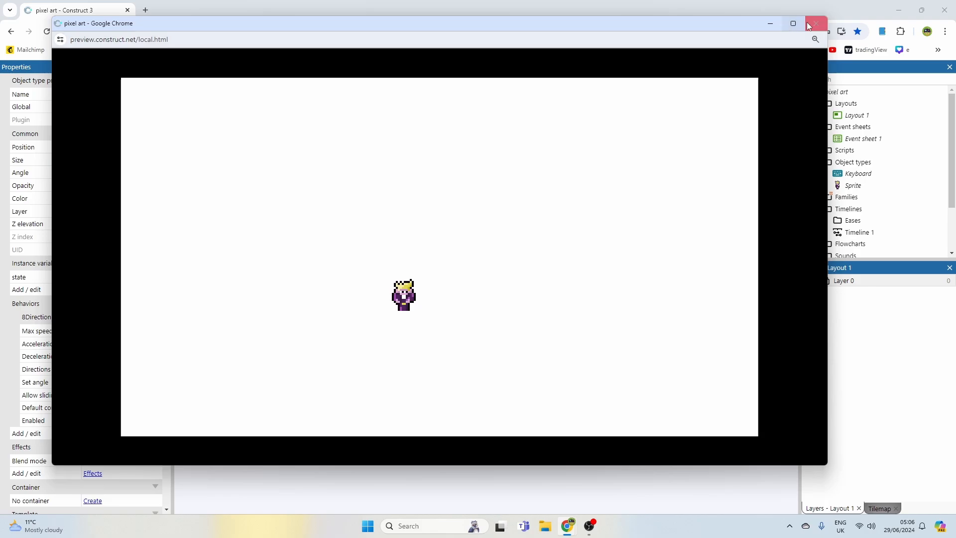
left_click(816, 23)
left_click(283, 96)
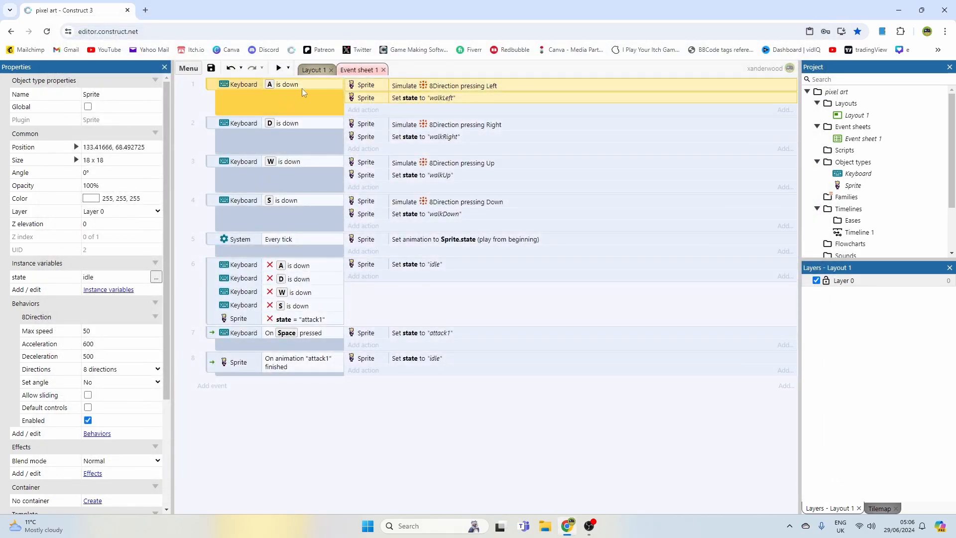
left_click(288, 85)
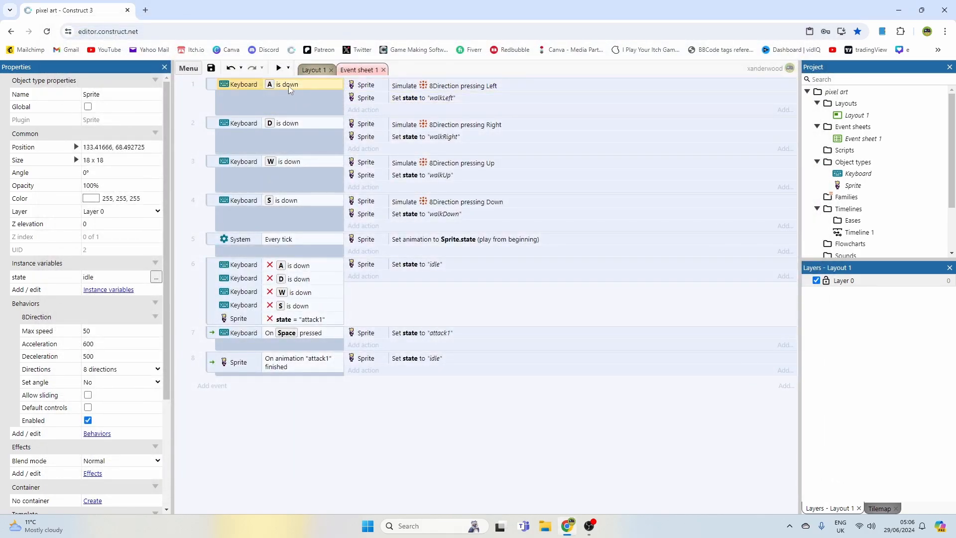
left_click(441, 101)
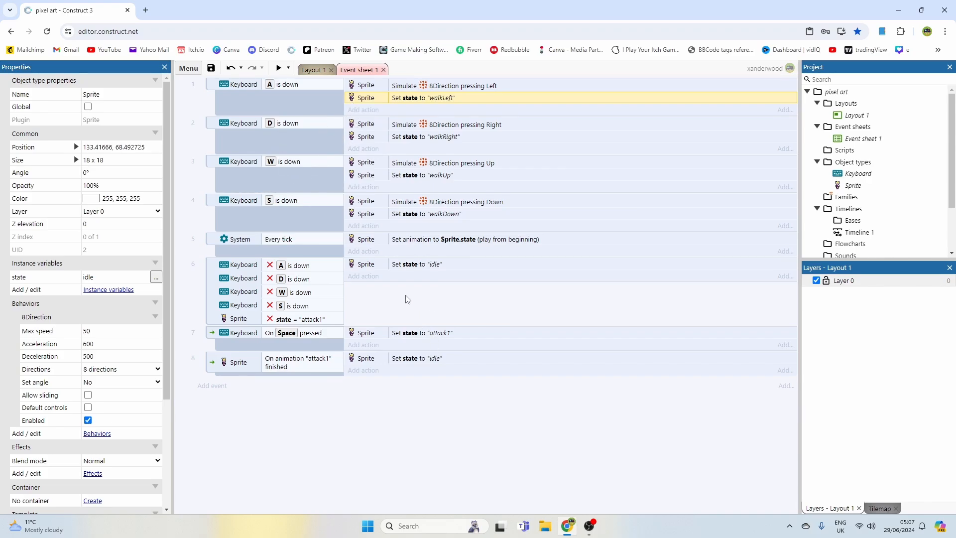
Add a blank sub-event to the "A is down" event and move it above that event as the sheet's first top-level event.
left_click(209, 97)
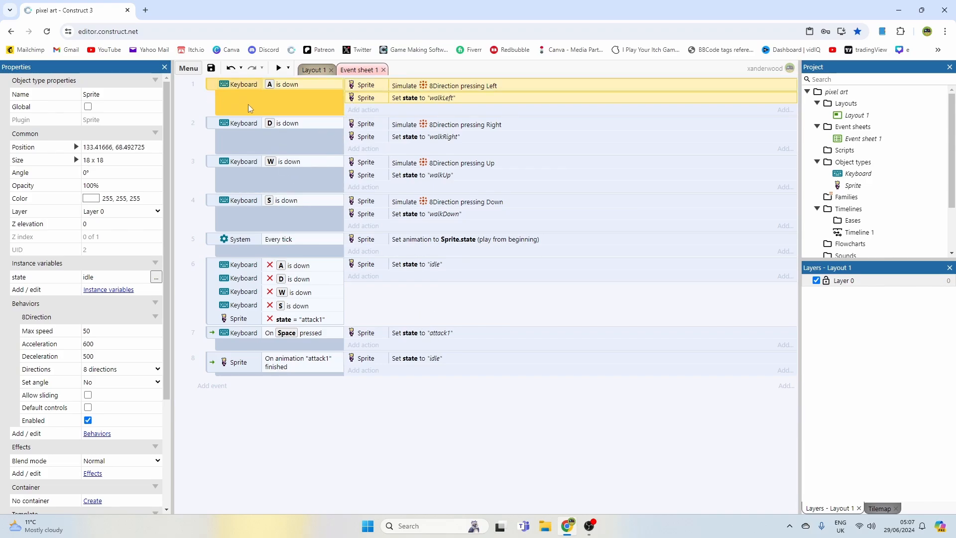
key("b")
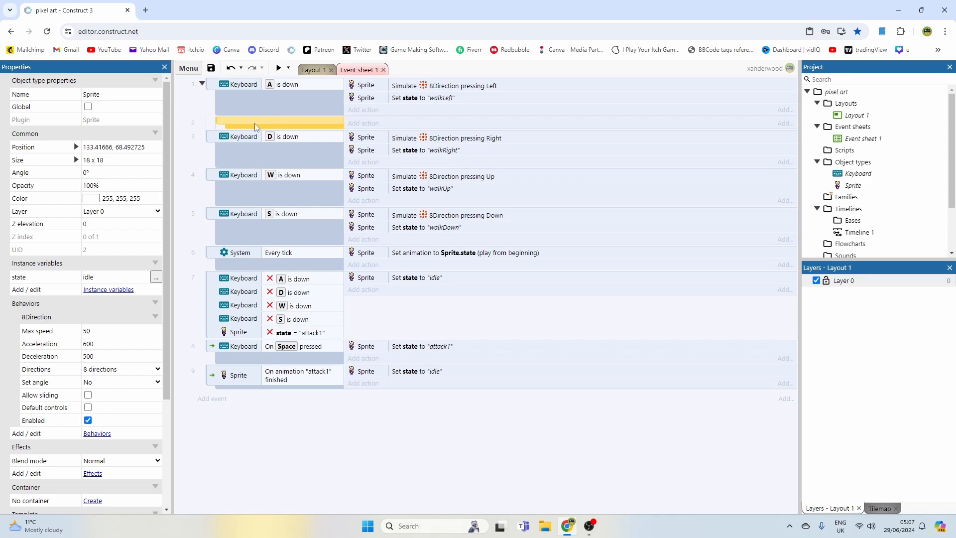
left_click_drag(269, 83, 268, 79)
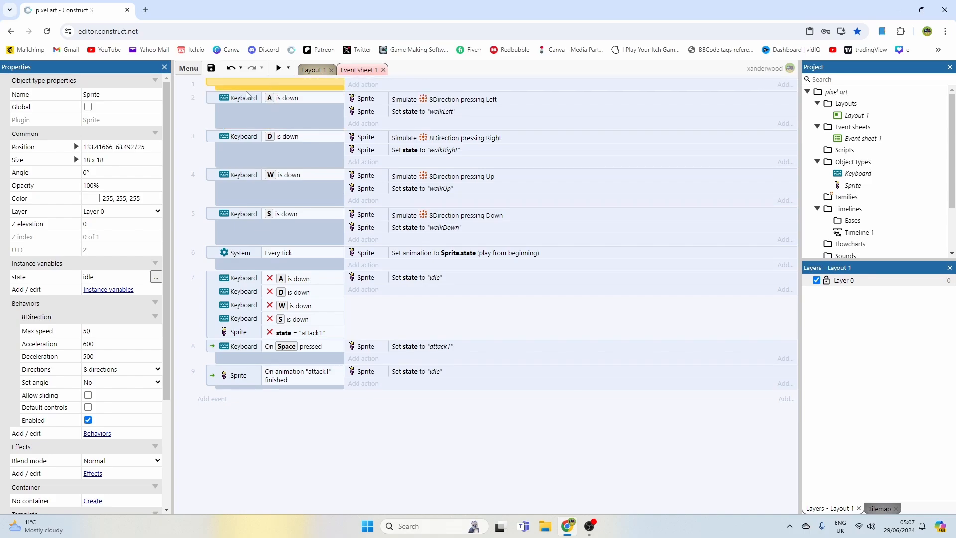
Nest the A, D, W and S "is down" events as sub-events of the blank first event.
left_click(215, 97)
left_click(219, 151, "ctrl")
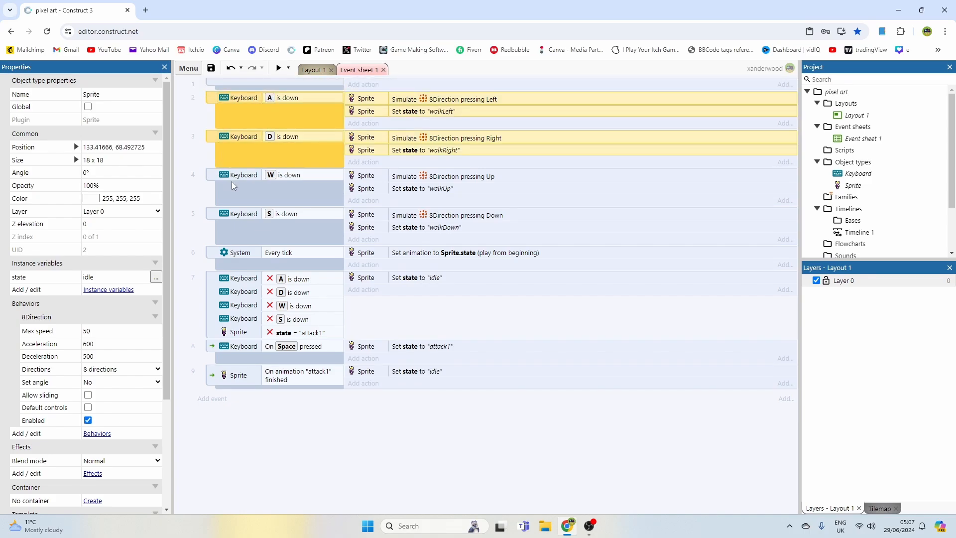
left_click(231, 181, "ctrl")
left_click(242, 231, "ctrl")
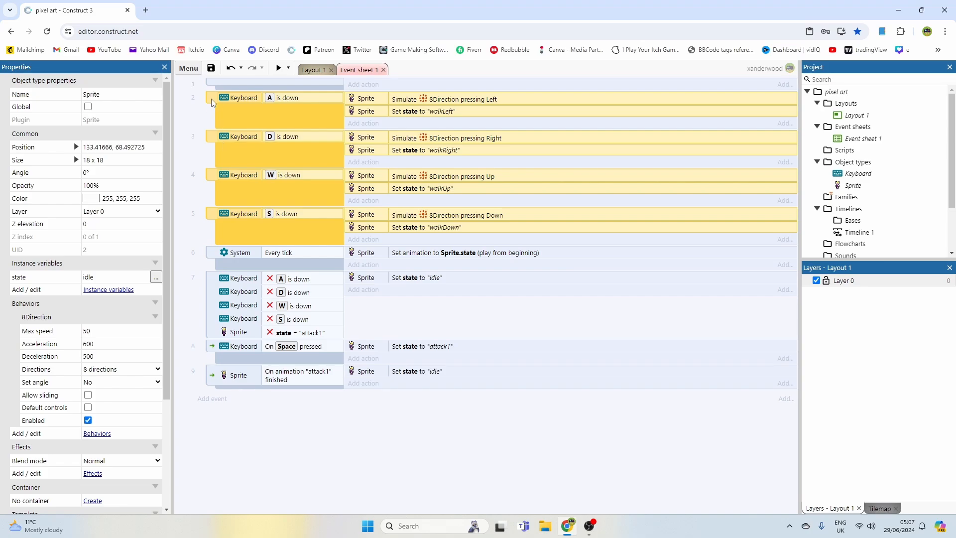
left_click_drag(214, 105, 276, 90)
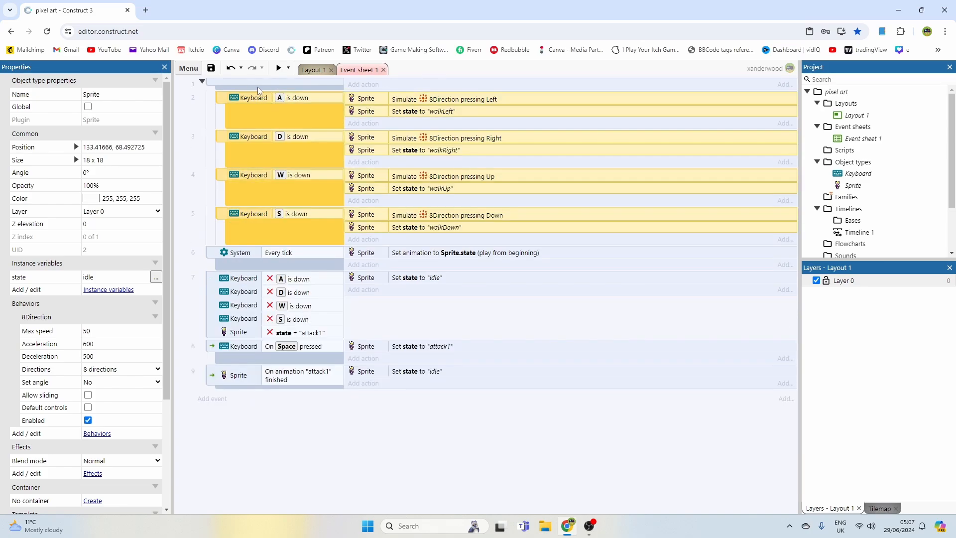
Add a Sprite instance variable condition state = "attack1" to the blank parent event and invert it.
left_click(256, 84)
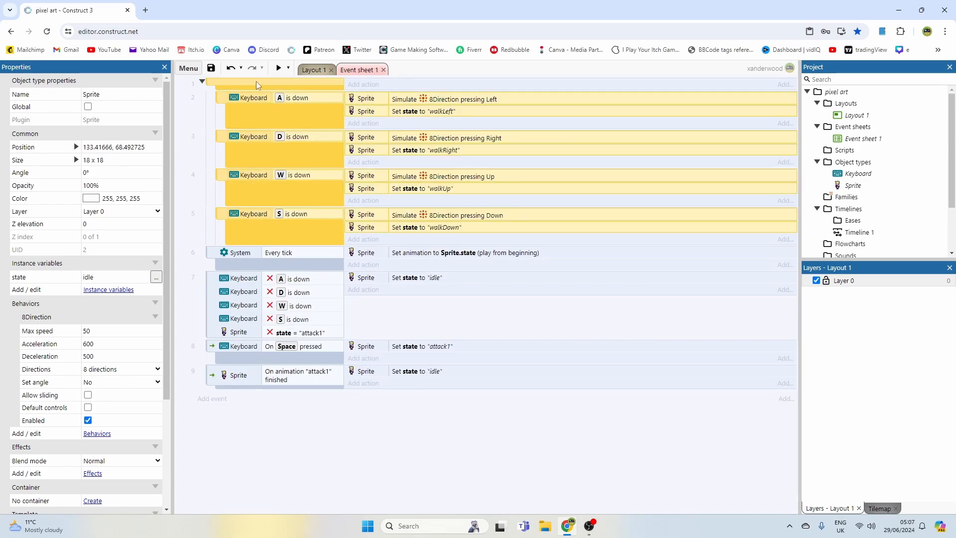
double_click(256, 81)
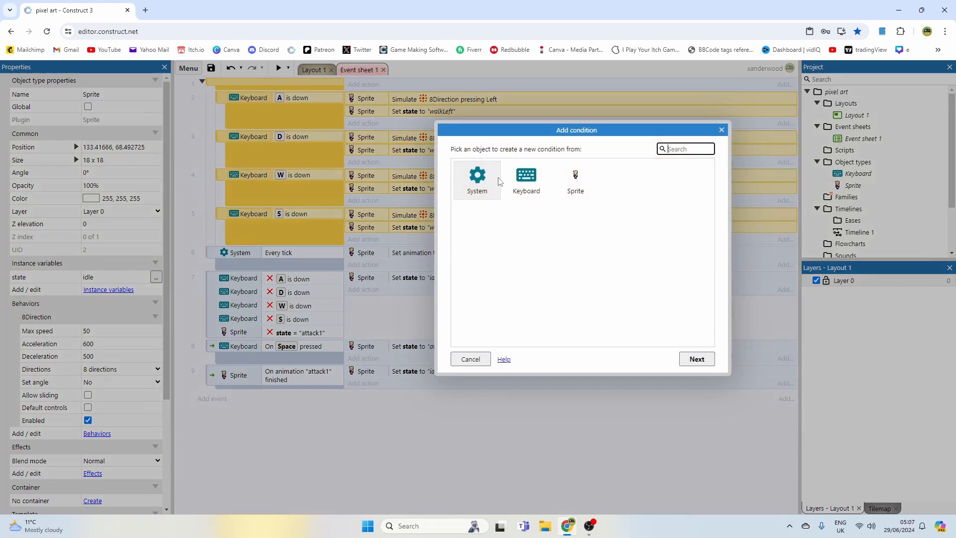
left_click(566, 182)
double_click(566, 182)
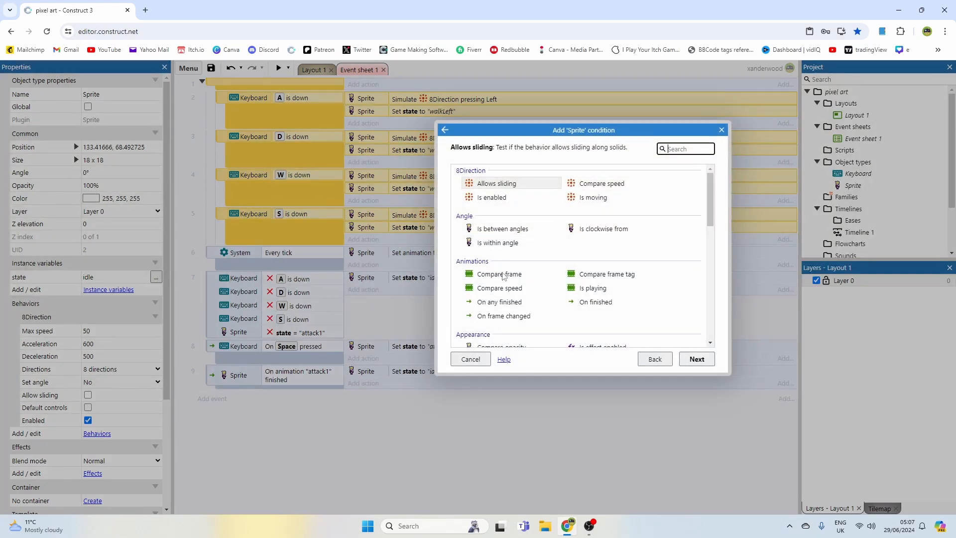
scroll(521, 291, "down", 5)
scroll(518, 294, "down", 2)
double_click(509, 313)
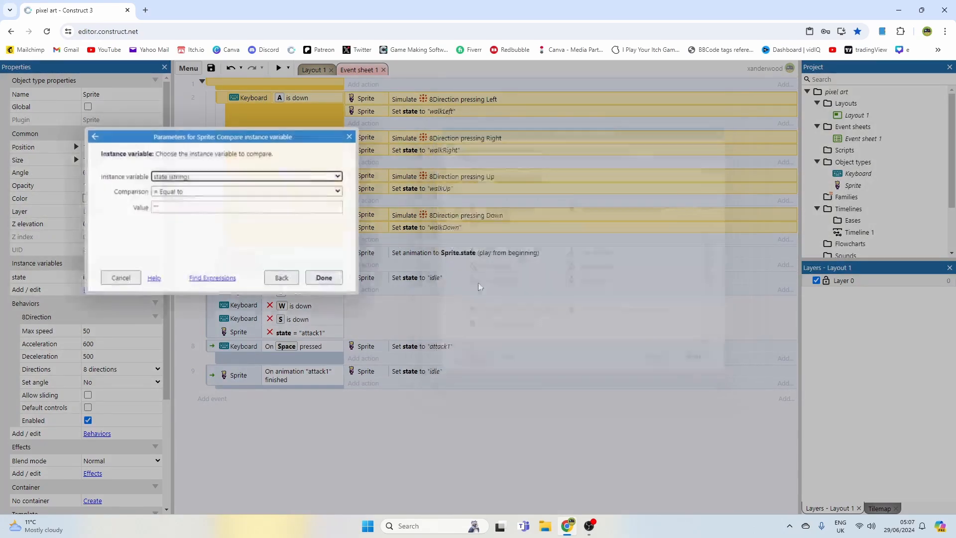
left_click(209, 207)
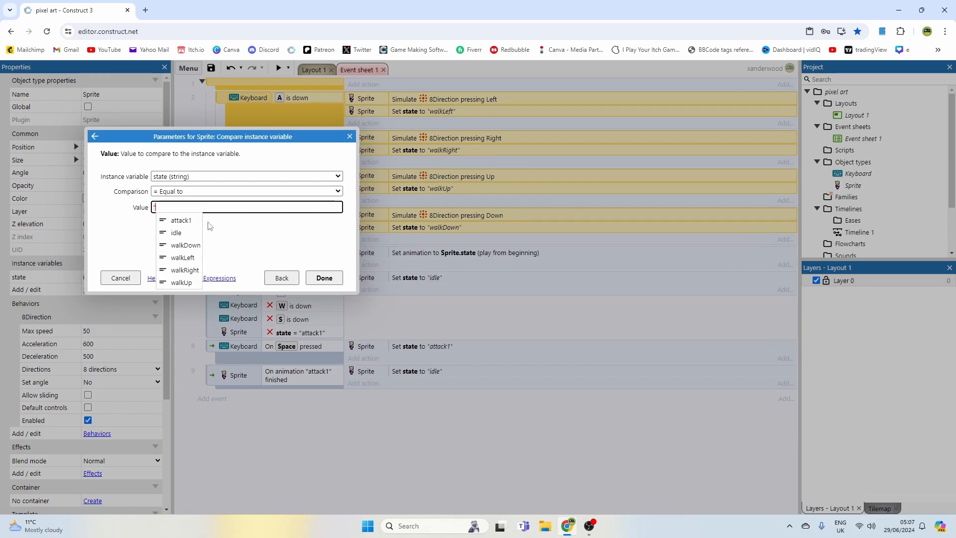
left_click(187, 219)
left_click(320, 279)
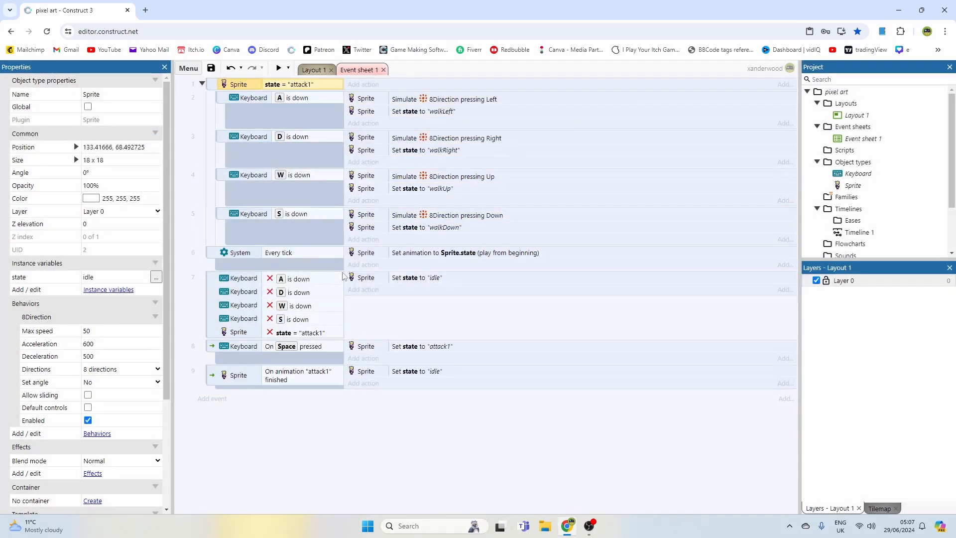
key("i")
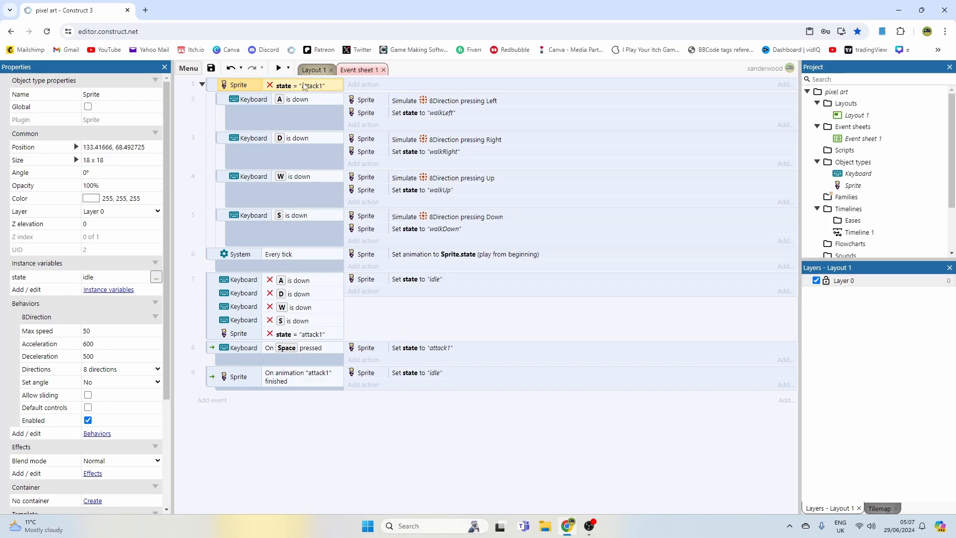
left_click(309, 118)
left_click(310, 158)
left_click(307, 194)
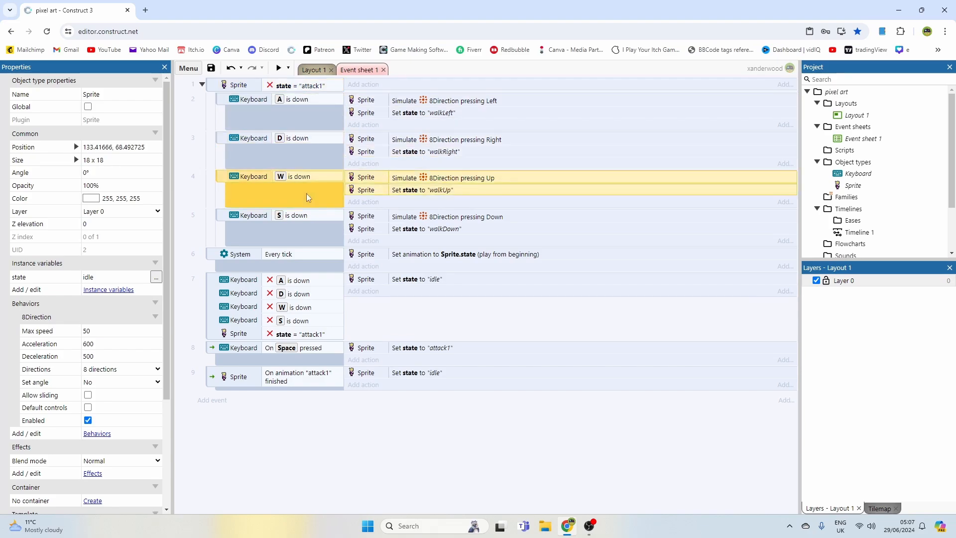
left_click(312, 225)
Preview the project, walk the character in all four directions while repeatedly attacking between moves, and close the preview.
left_click(278, 68)
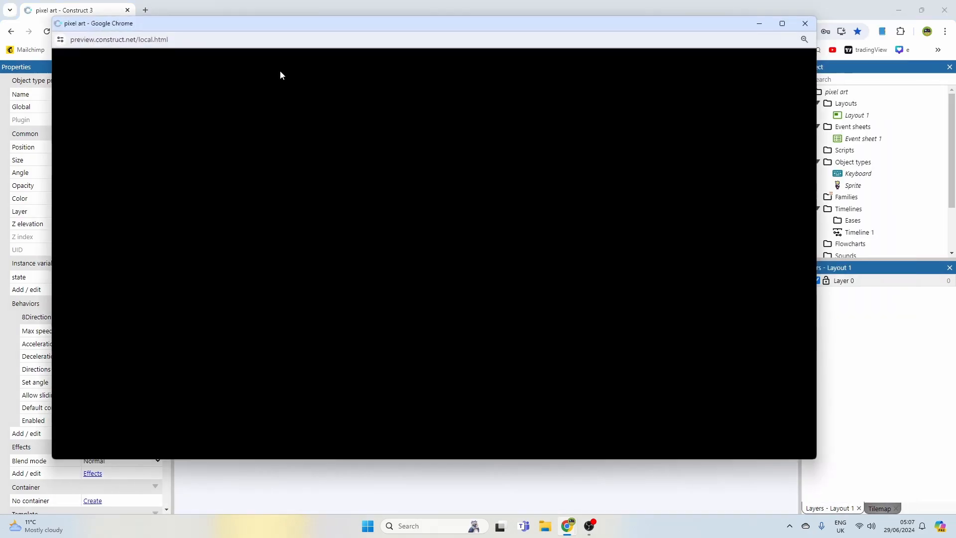
key("Right")
key("Right")
key("Up")
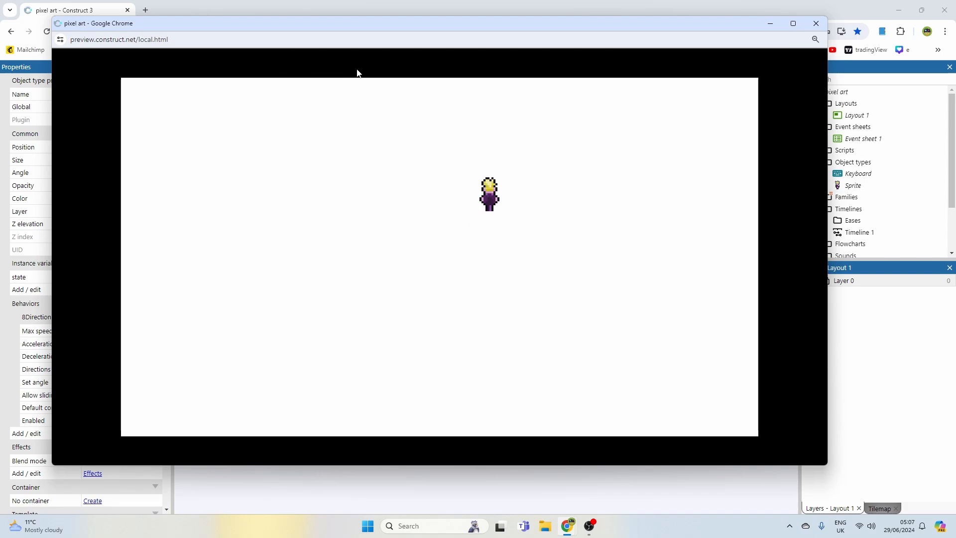
key("Left")
key("Down")
key("space")
key("Down")
key("Left")
key("space")
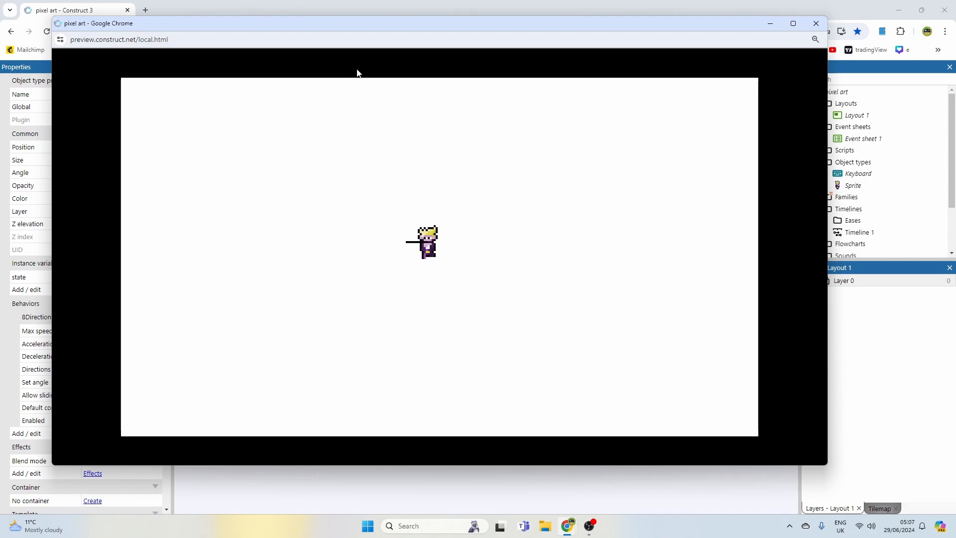
key("Left")
key("Right")
key("space")
key("Right")
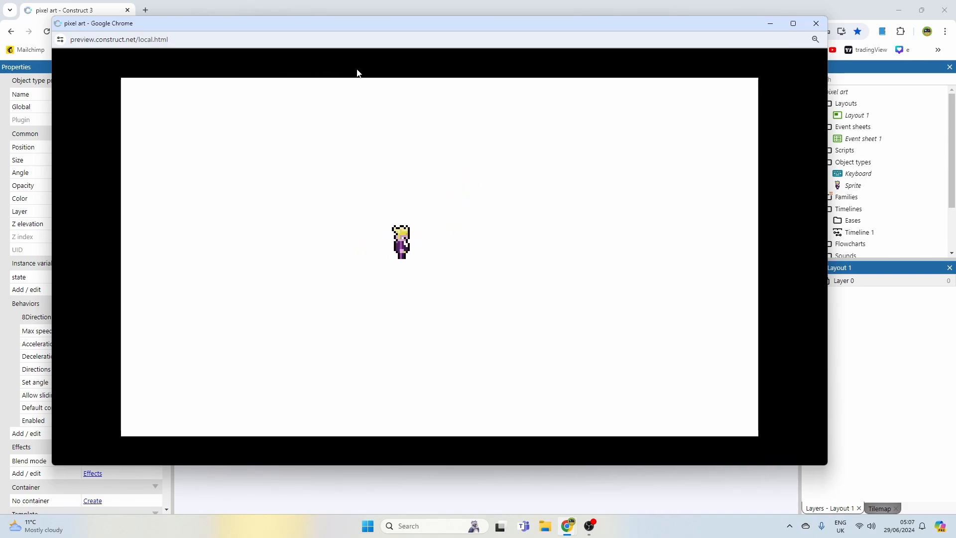
key("Up")
key("Left")
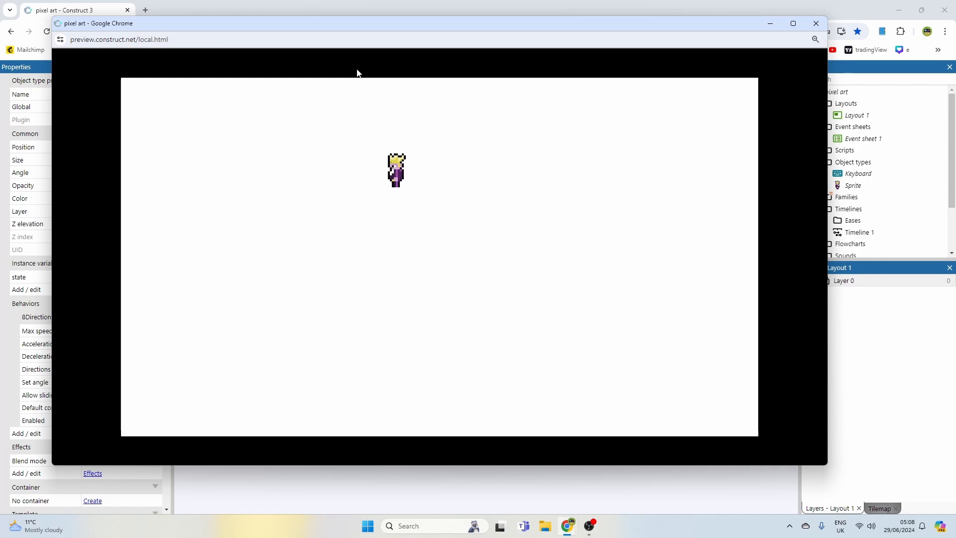
key("Down")
key("space")
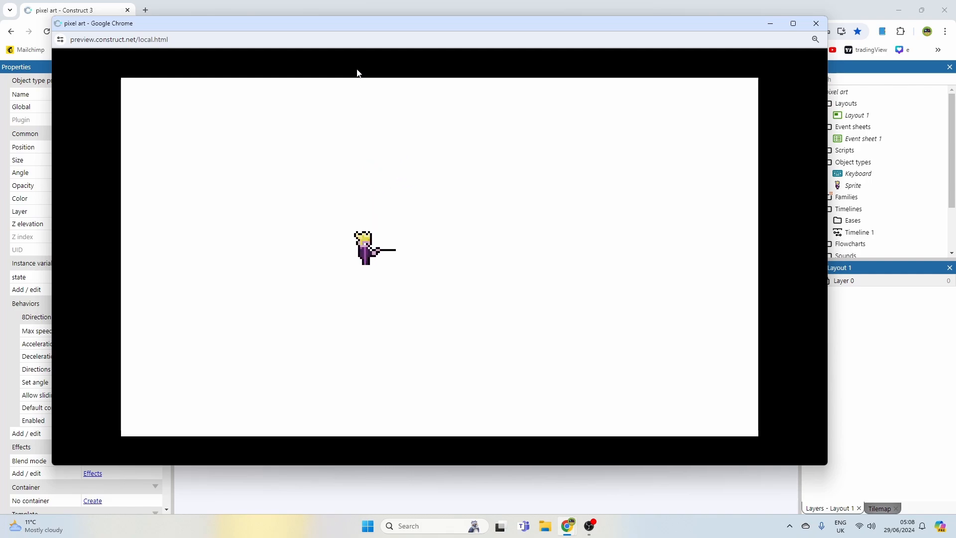
key("Right")
key("space")
key("Up")
key("space")
key("space")
key("Left")
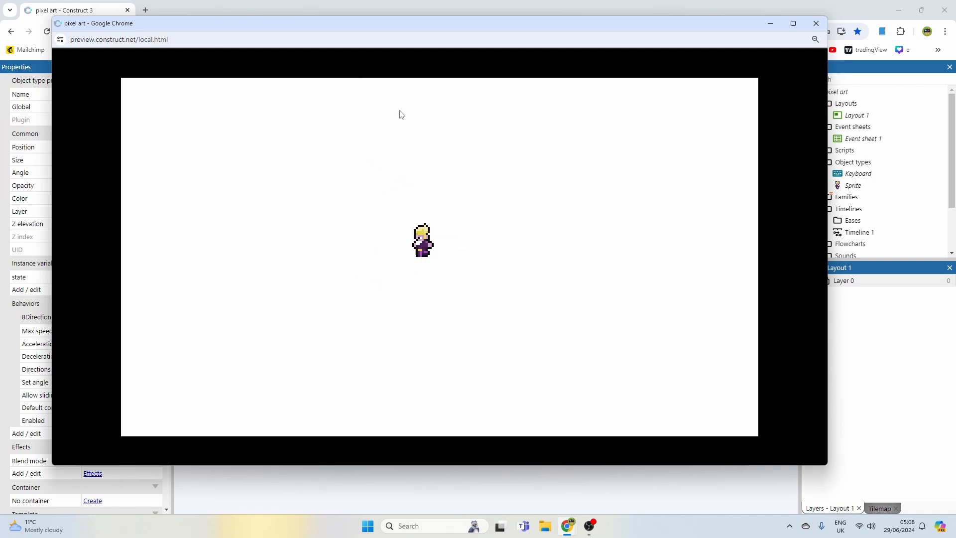
key("Right")
key("Left")
key("space")
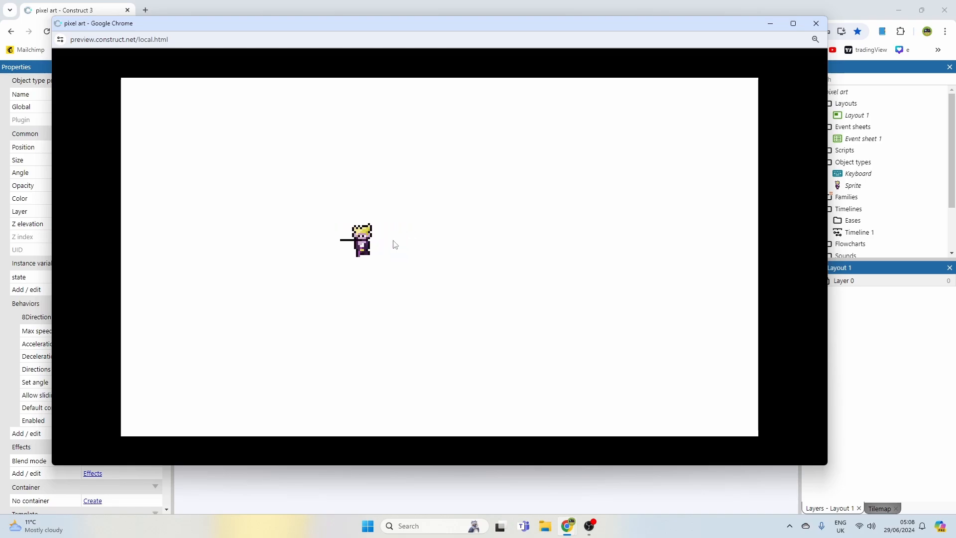
key("Right")
key("space")
key("Down")
key("Right")
key("space")
key("Down")
key("Left")
key("space")
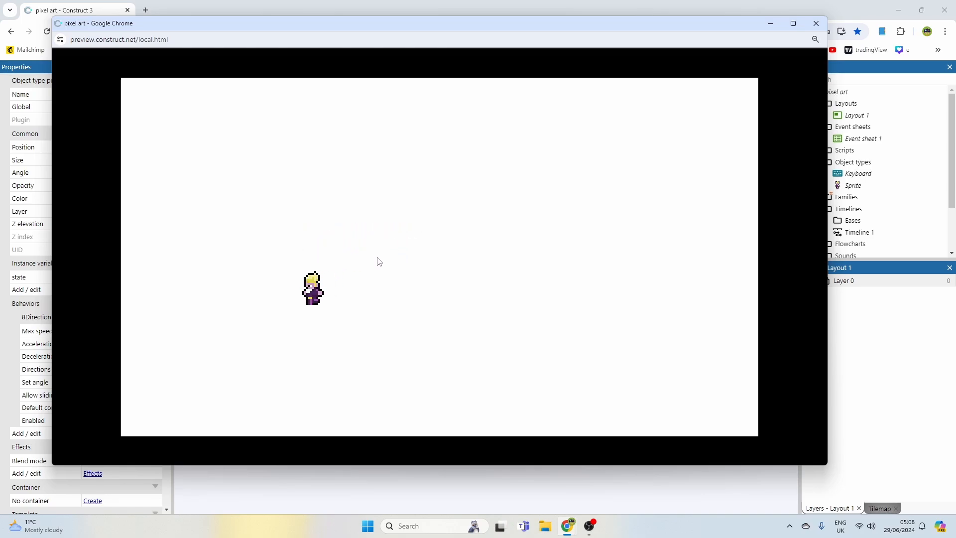
key("Right")
key("space")
key("space")
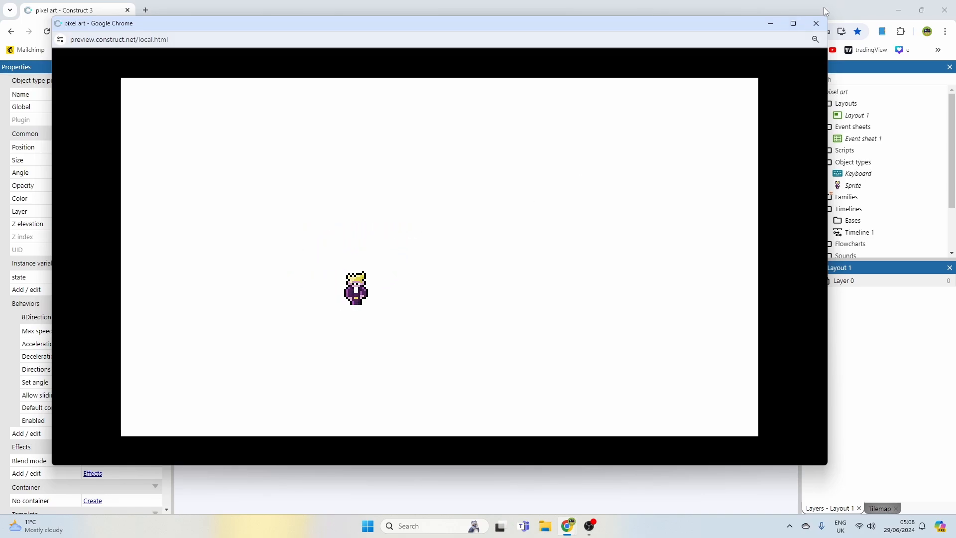
left_click(816, 23)
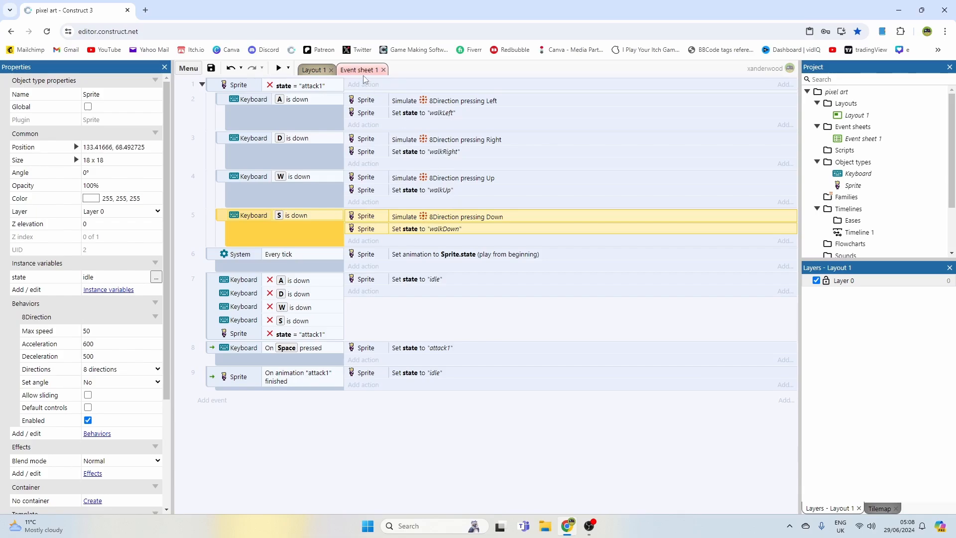
left_click(321, 69)
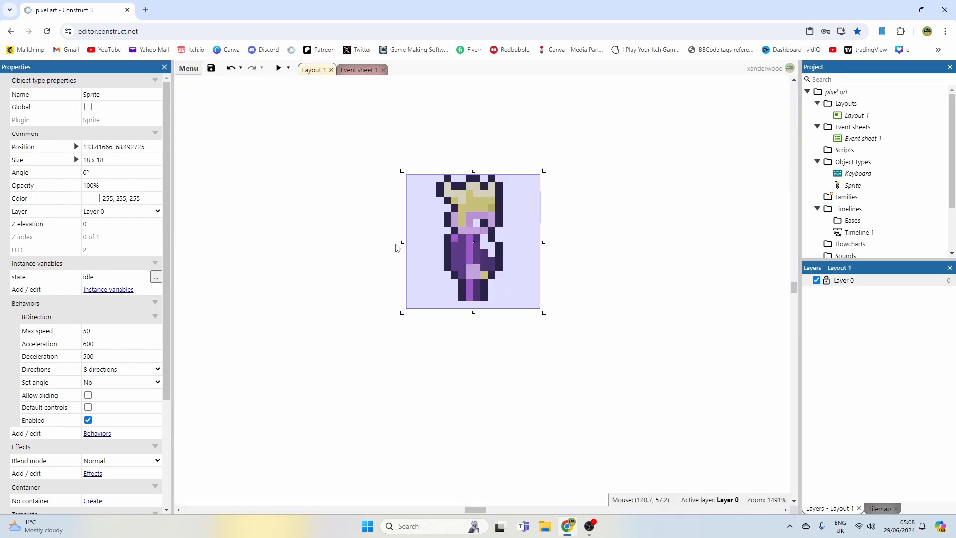
left_click(445, 149)
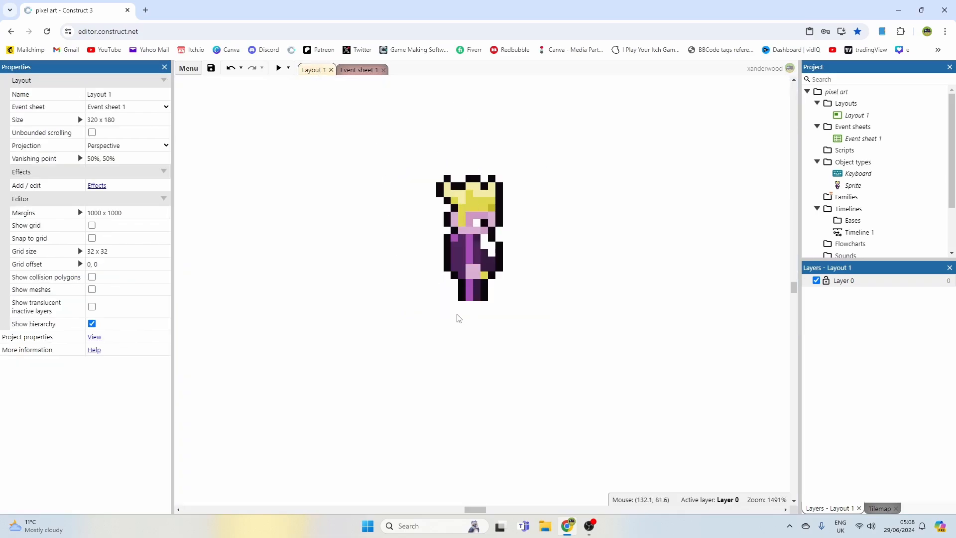
left_click(357, 70)
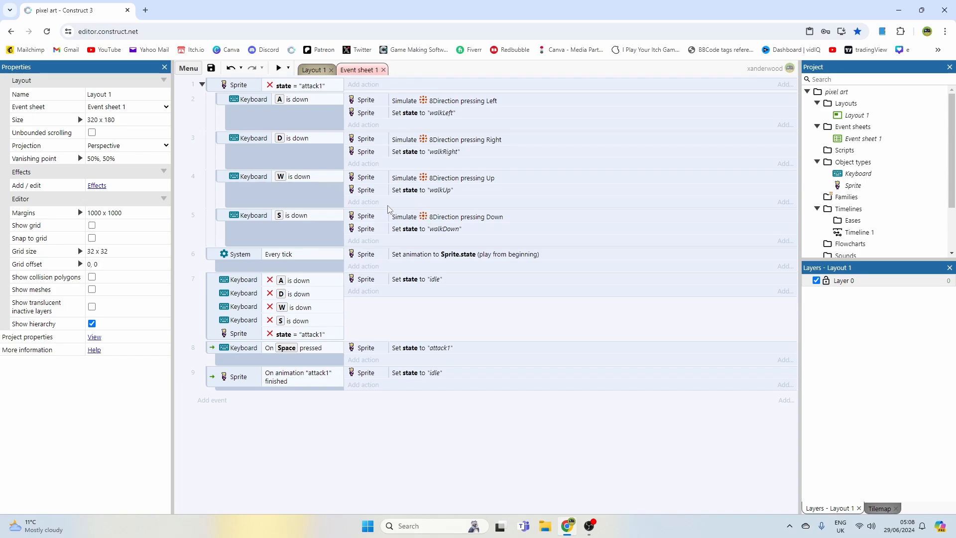
Add a sub-event with the Keyboard condition "A is down" under the "On Space pressed" event.
left_click(211, 350)
key("b")
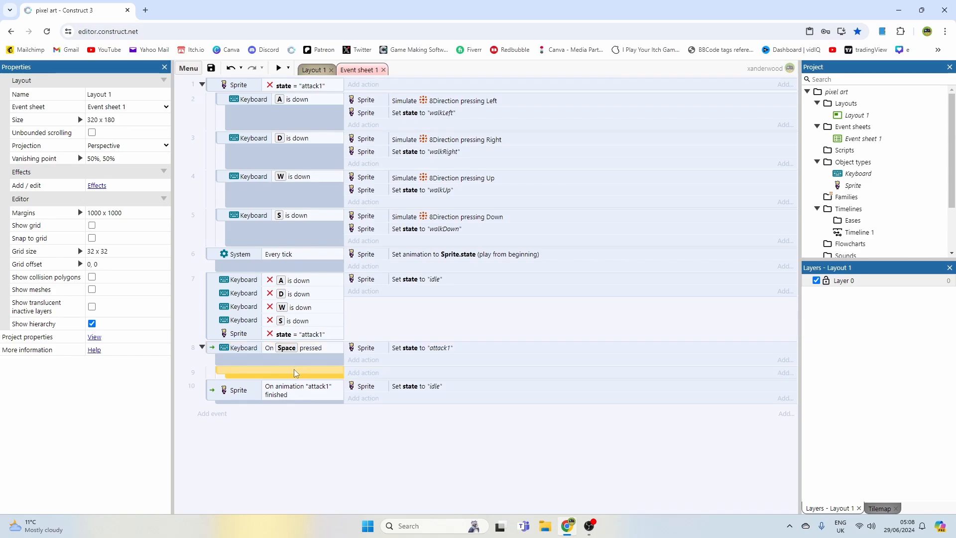
double_click(296, 373)
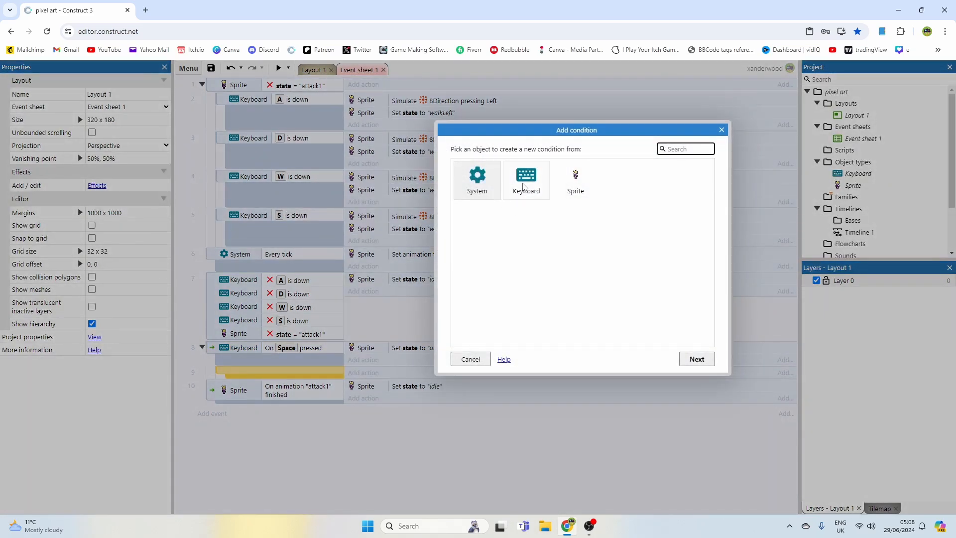
double_click(524, 187)
double_click(492, 215)
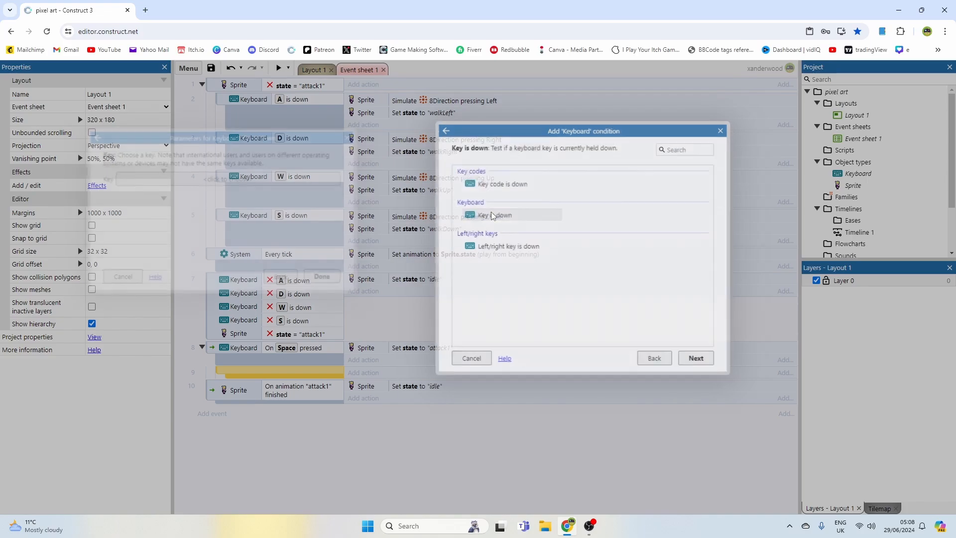
left_click(285, 174)
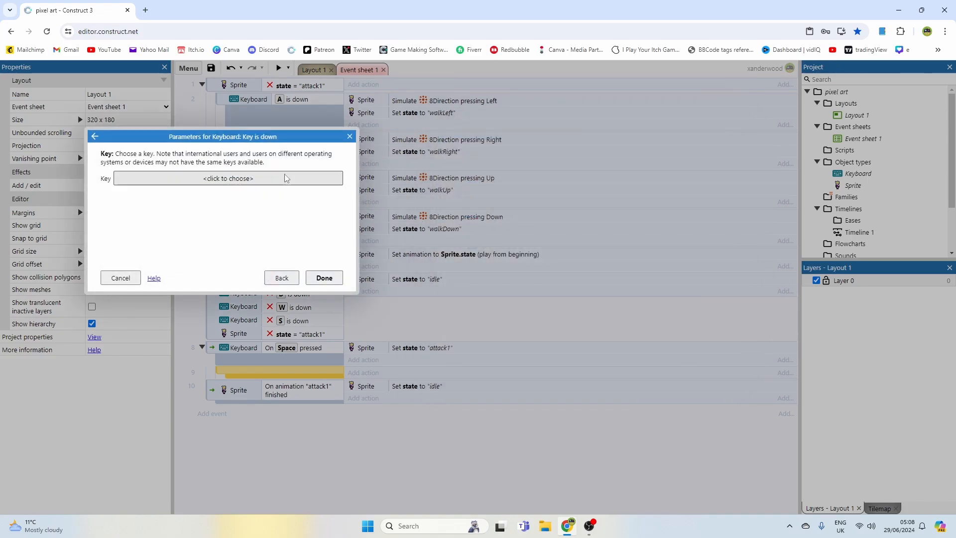
left_click(490, 334)
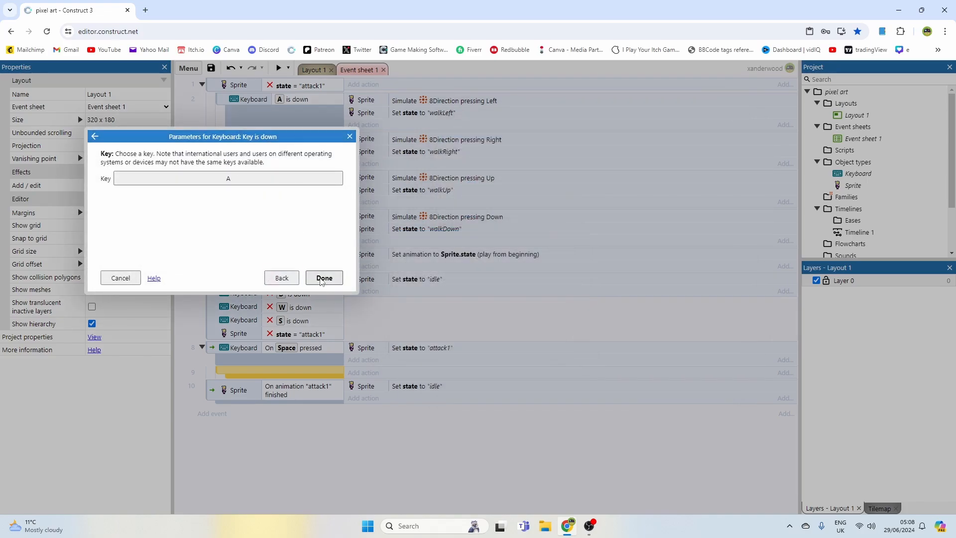
left_click(324, 278)
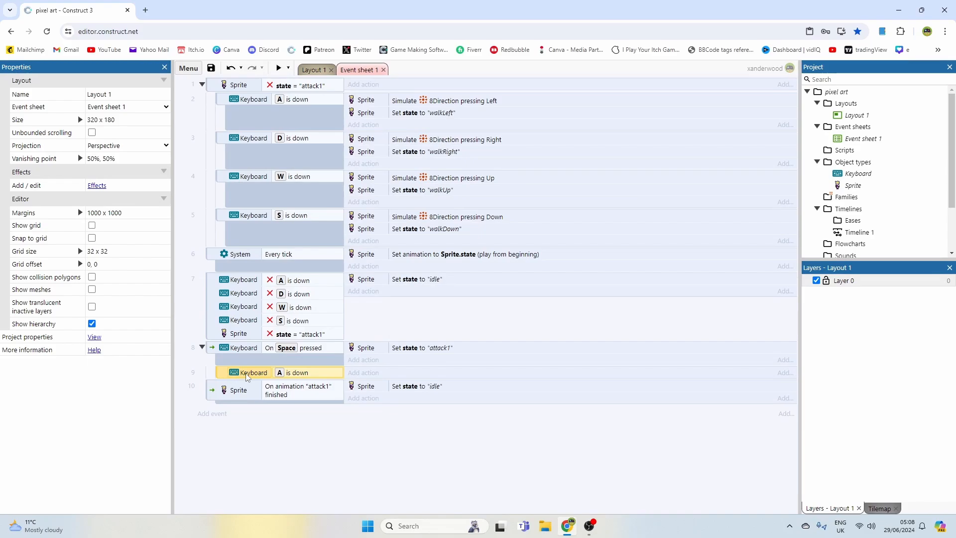
Duplicate the "A is down" sub-event under "On Space pressed" and set the copy's key to D.
key("ctrl+c")
key("ctrl+v")
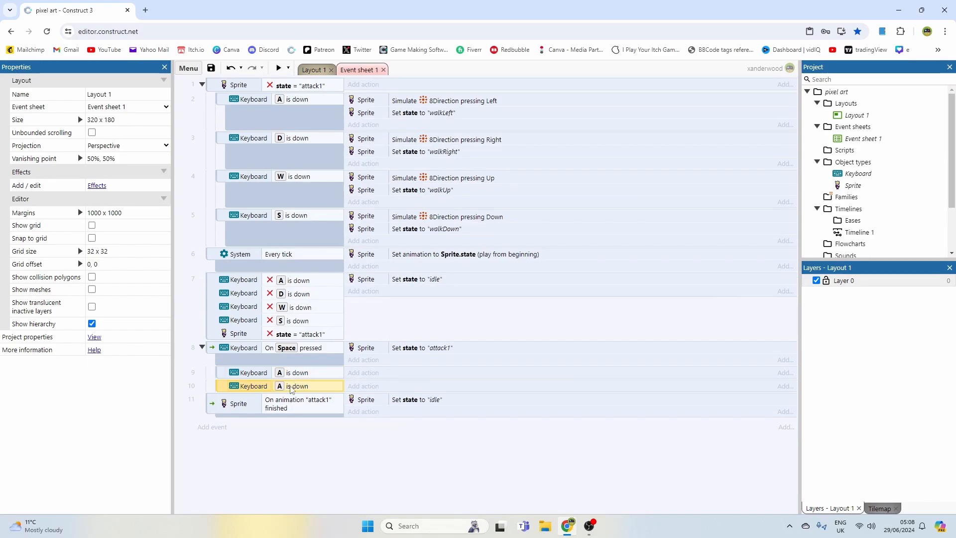
double_click(292, 388)
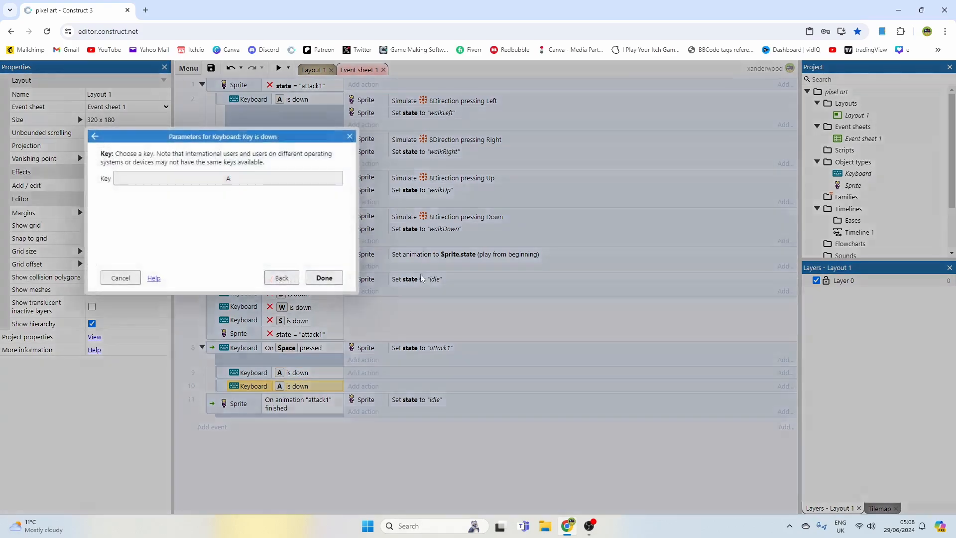
left_click(253, 186)
key("d")
left_click(490, 335)
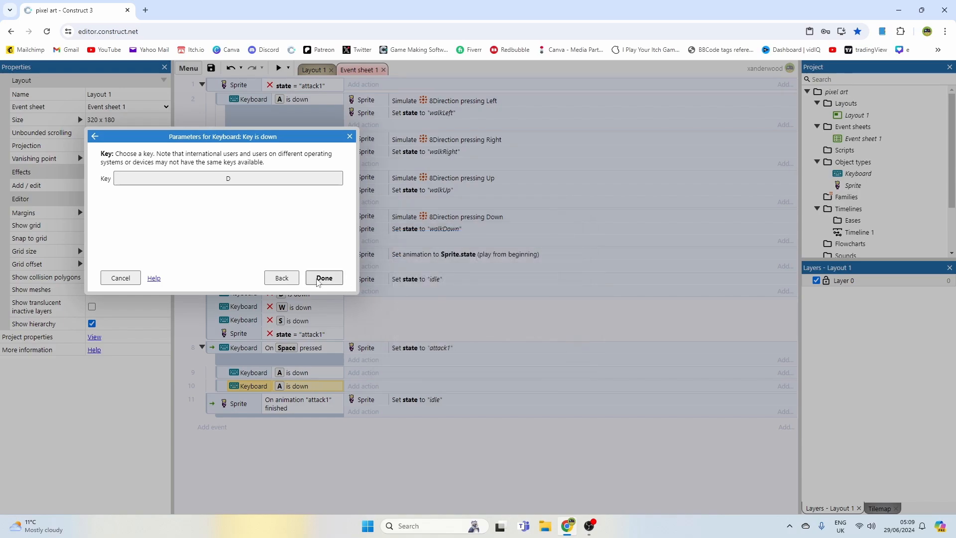
left_click(324, 278)
Add a Sprite Set mirrored action with state Mirrored to the "A is down" sub-event under "On Space pressed".
left_click(362, 373)
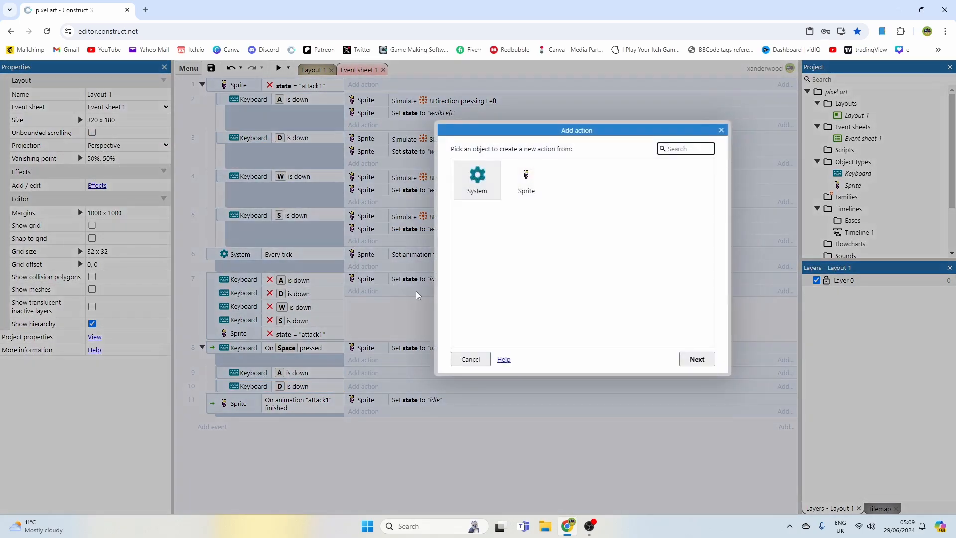
double_click(525, 184)
scroll(541, 289, "down", 3)
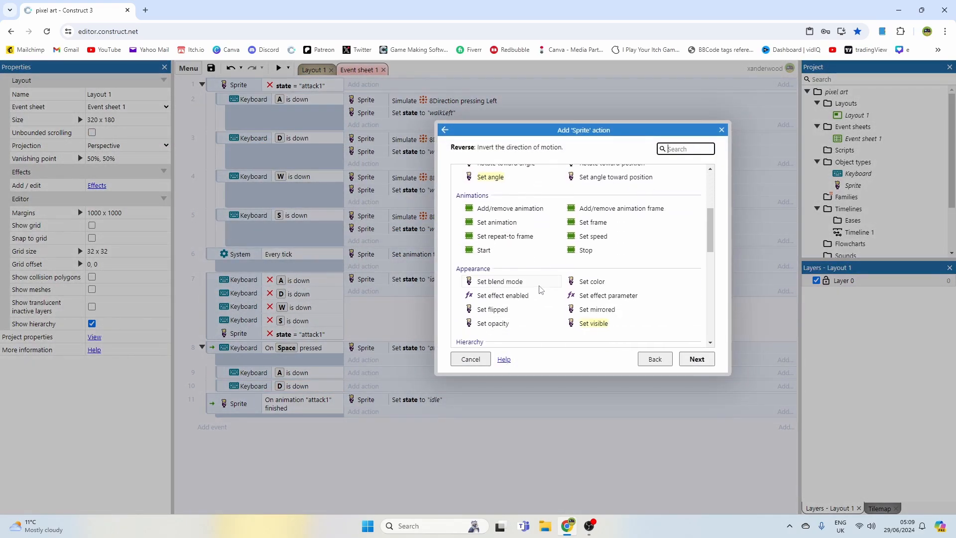
scroll(511, 225, "down", 1)
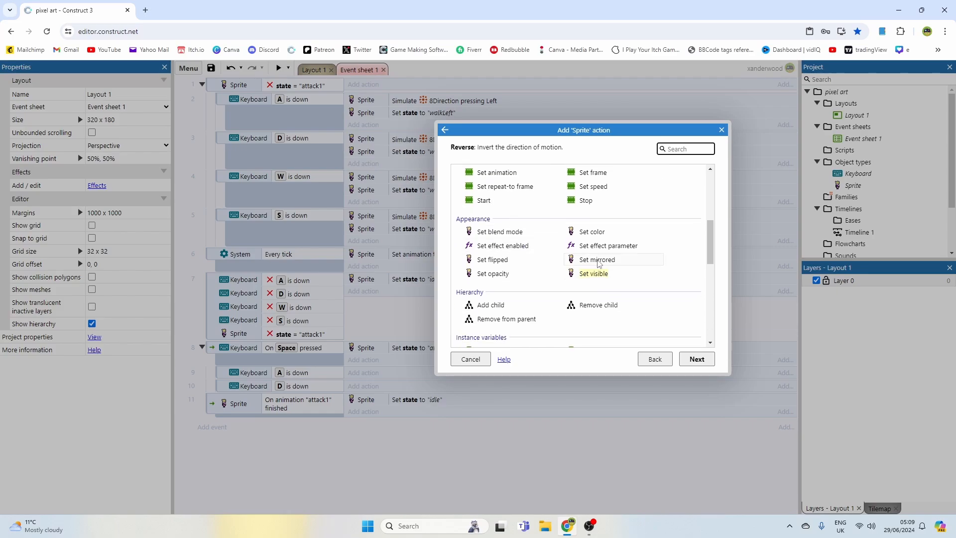
double_click(597, 262)
left_click(324, 278)
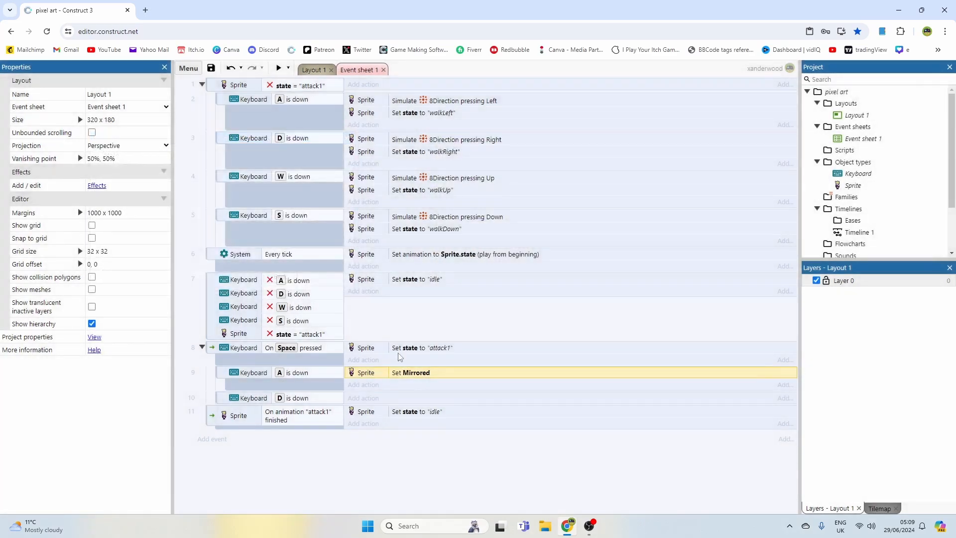
Copy the Set mirrored action to the "D is down" sub-event under "On Space pressed" and set the copy to Not mirrored.
left_click_drag(405, 374, 397, 398, "ctrl")
double_click(395, 398)
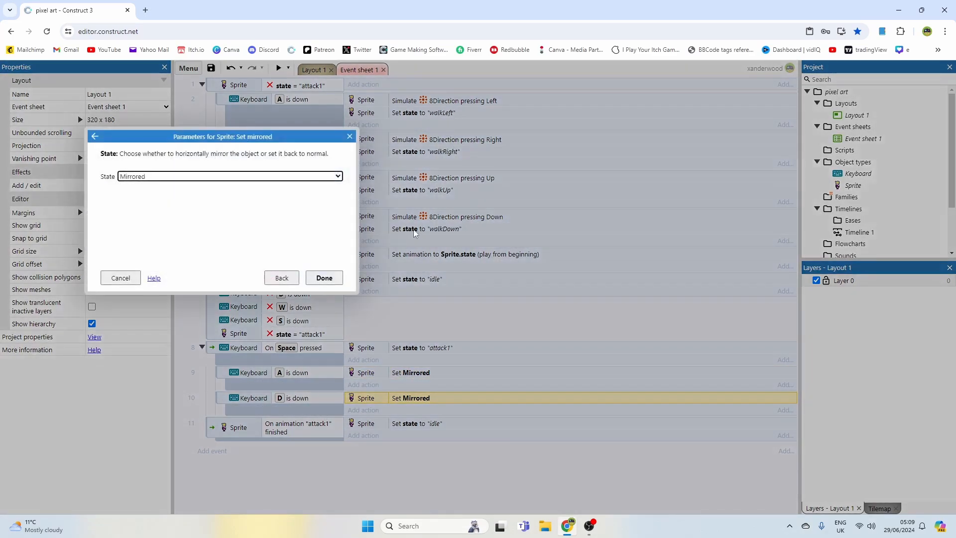
left_click(287, 175)
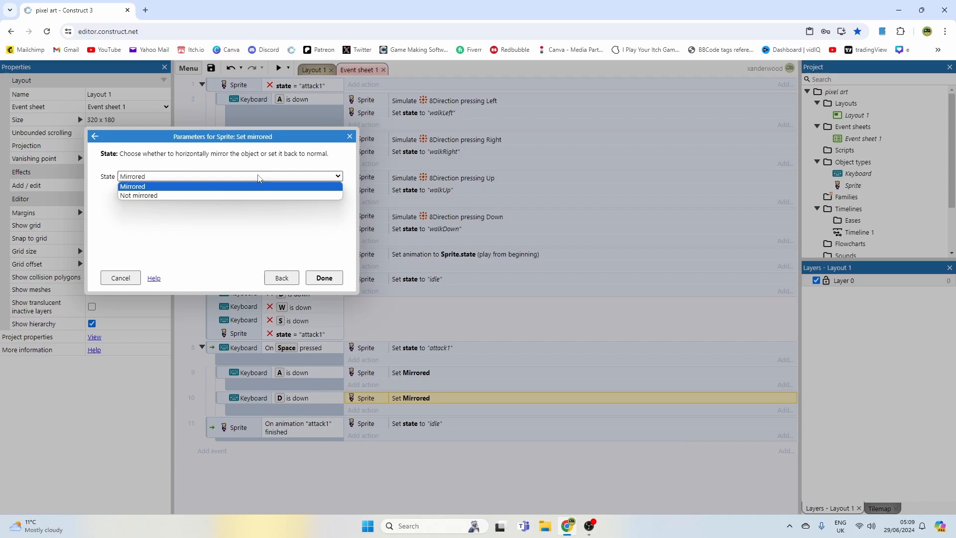
left_click(215, 195)
left_click(324, 278)
Preview the project, walk the character left and right, and close the preview.
key("F5")
key("d")
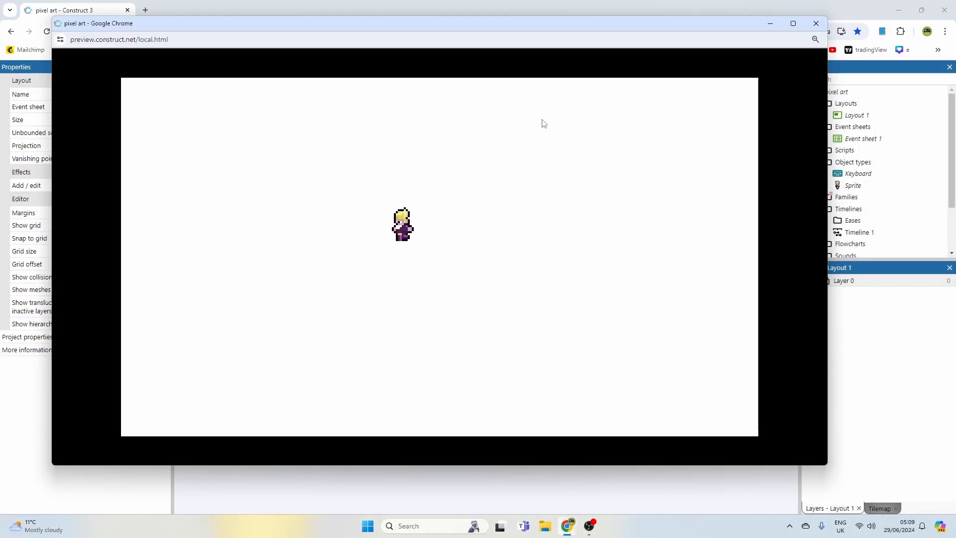
key("a")
key("d")
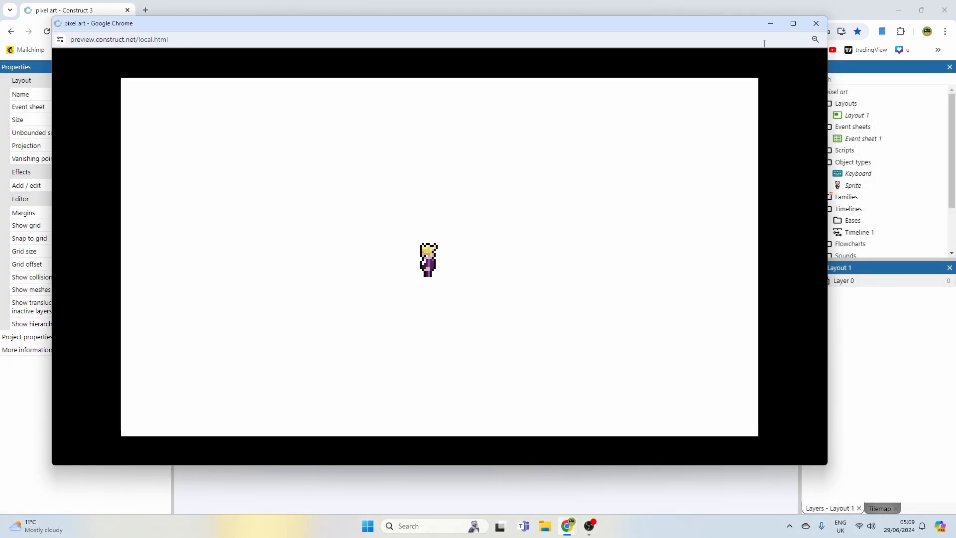
key("a")
left_click(816, 24)
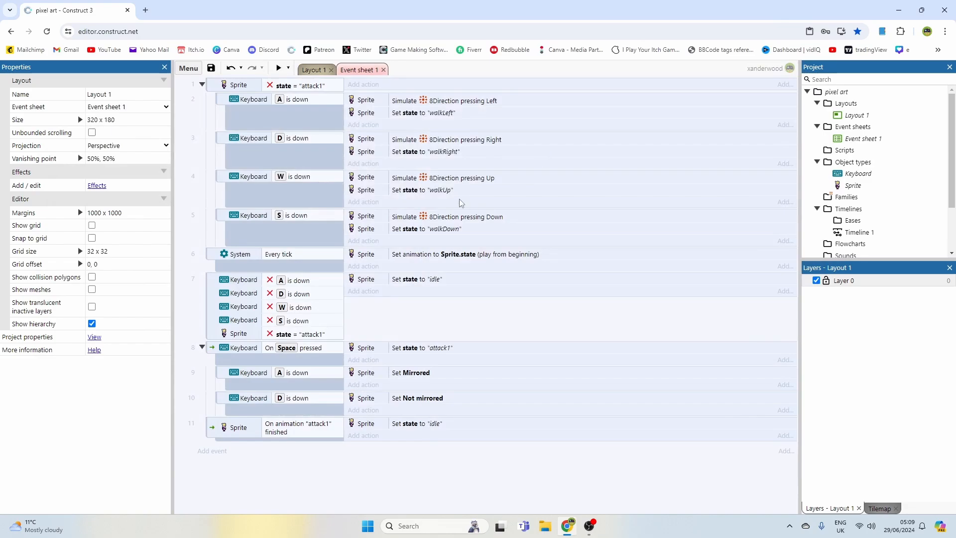
Open the sprite's animations from Layout 1 and compare the walkRight and walkLeft animations.
left_click(313, 69)
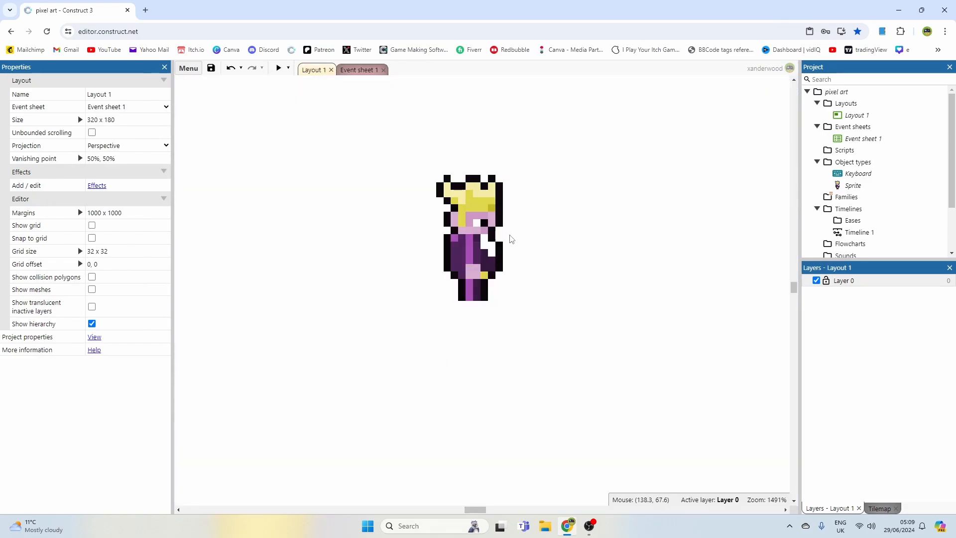
left_click(484, 235)
double_click(470, 222)
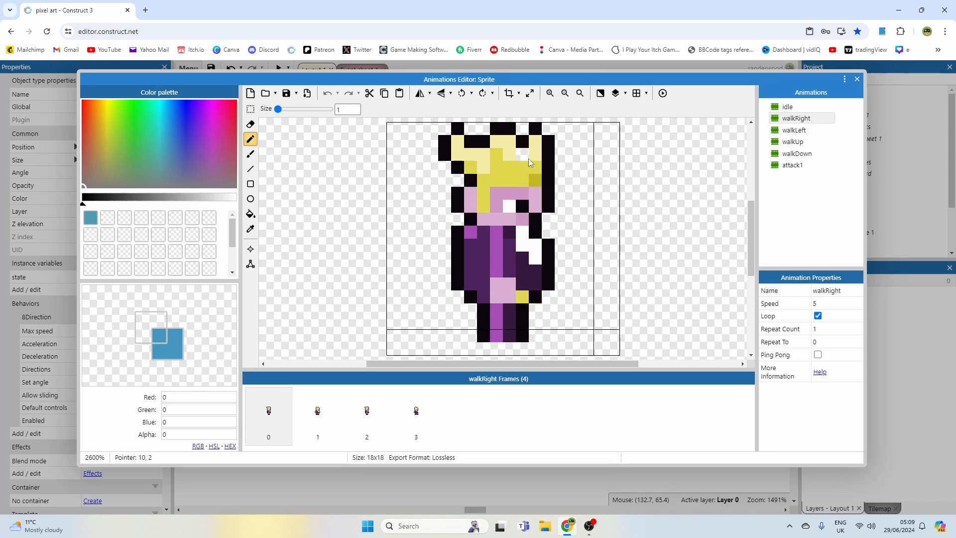
left_click(802, 129)
left_click(805, 122)
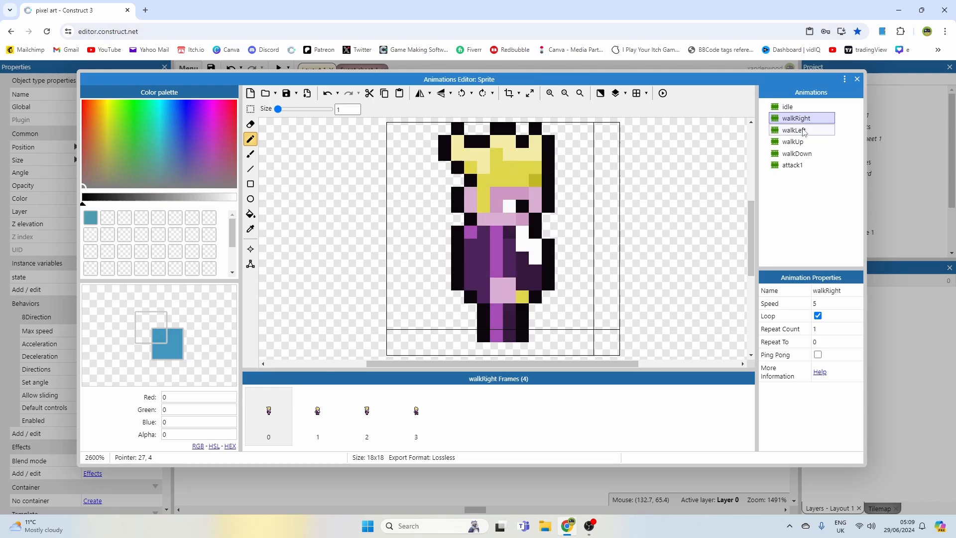
left_click(803, 129)
left_click(803, 123)
left_click(800, 130)
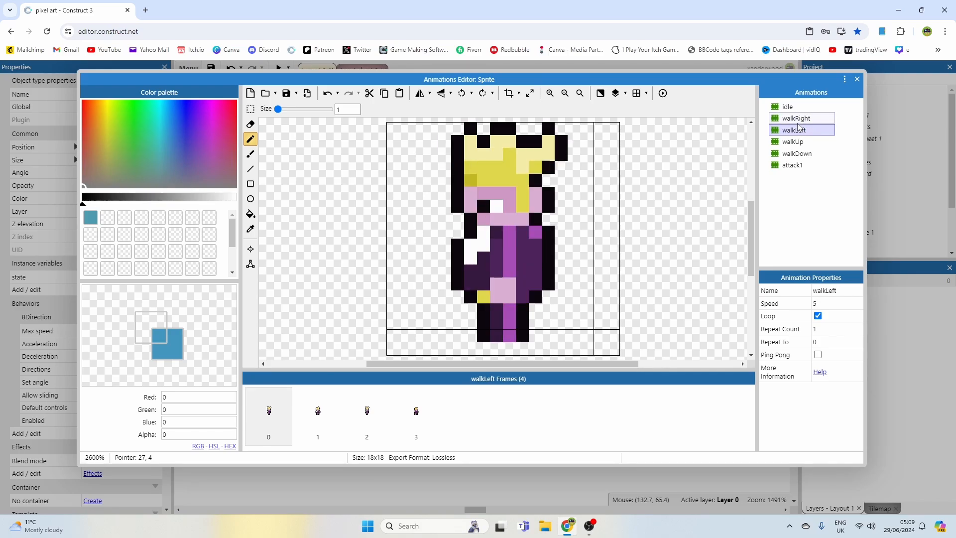
left_click(802, 121)
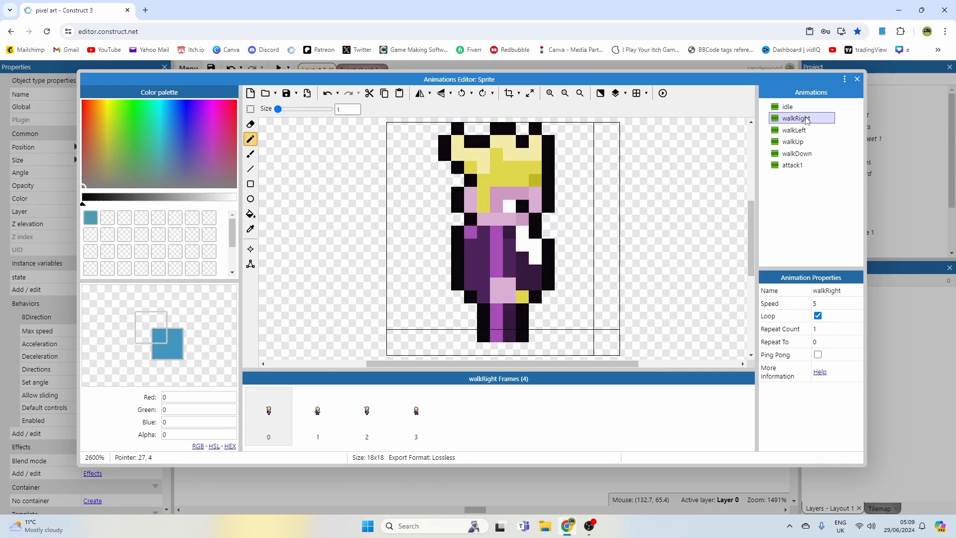
Rename the walkRight animation to walk, delete the walkLeft animation, and close the animations editor.
double_click(815, 119)
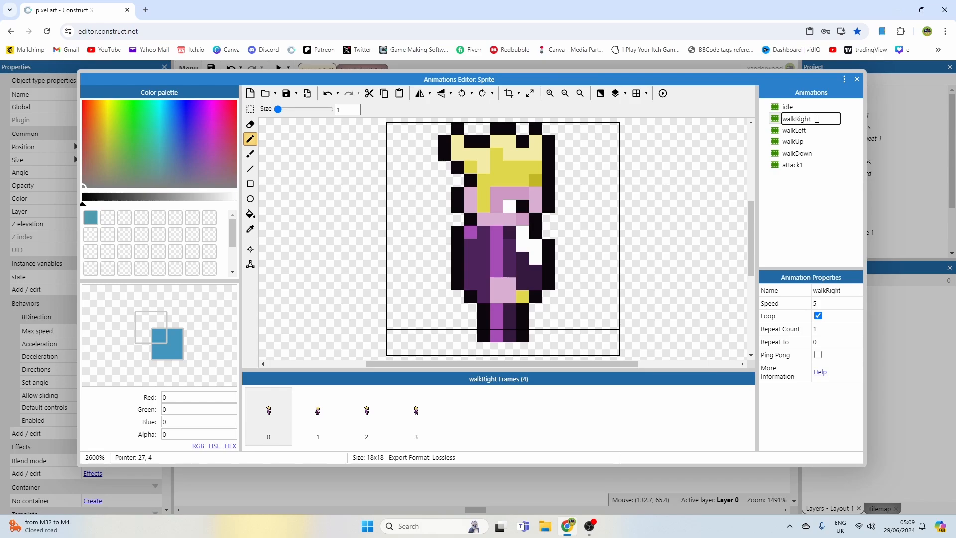
type("walk")
key("Return")
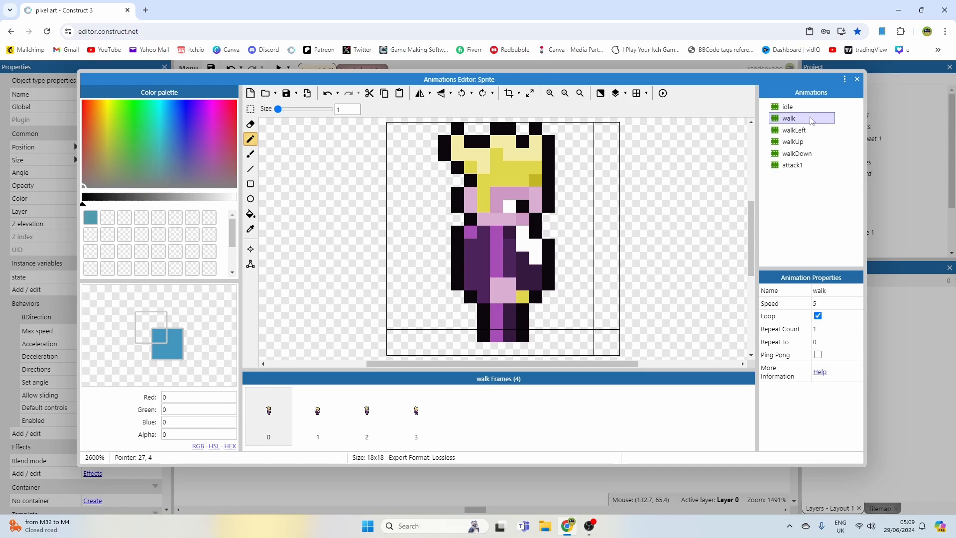
left_click(799, 130)
key("Delete")
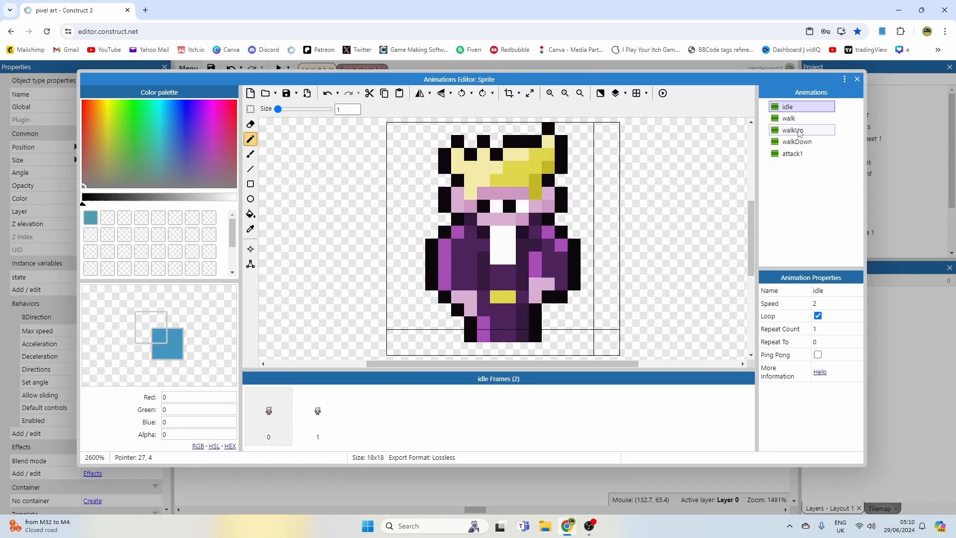
left_click(857, 80)
In Event sheet 1, change the state value set by the "D is down" movement event to "walk".
left_click(372, 70)
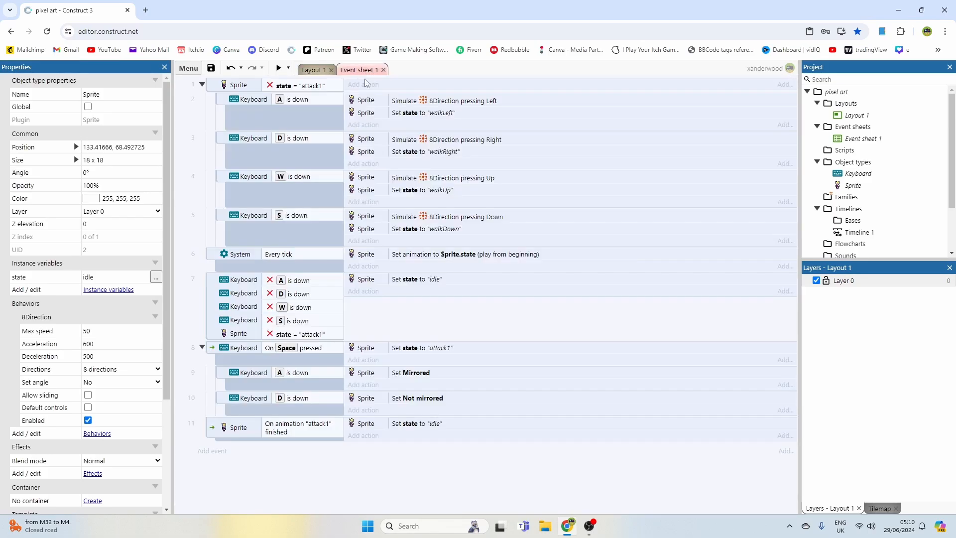
double_click(435, 153)
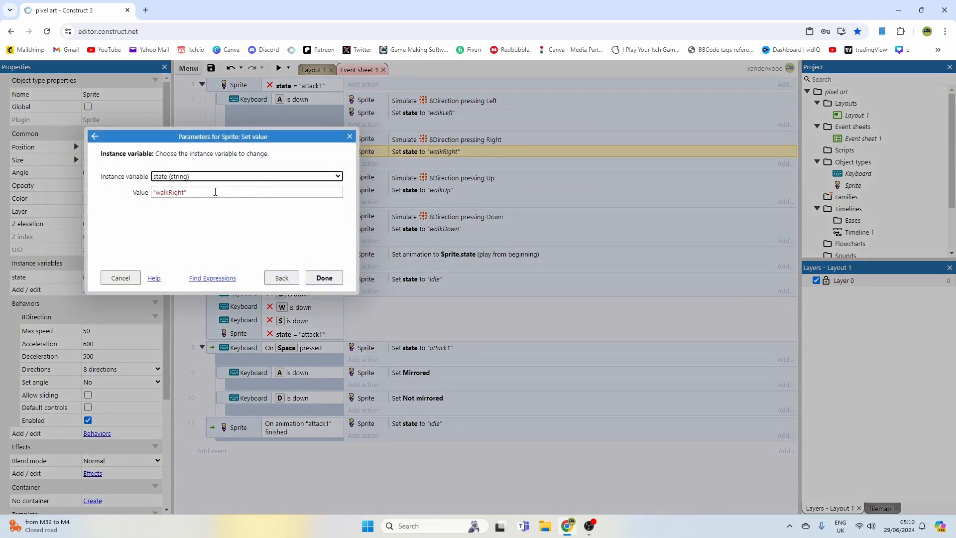
left_click(210, 192)
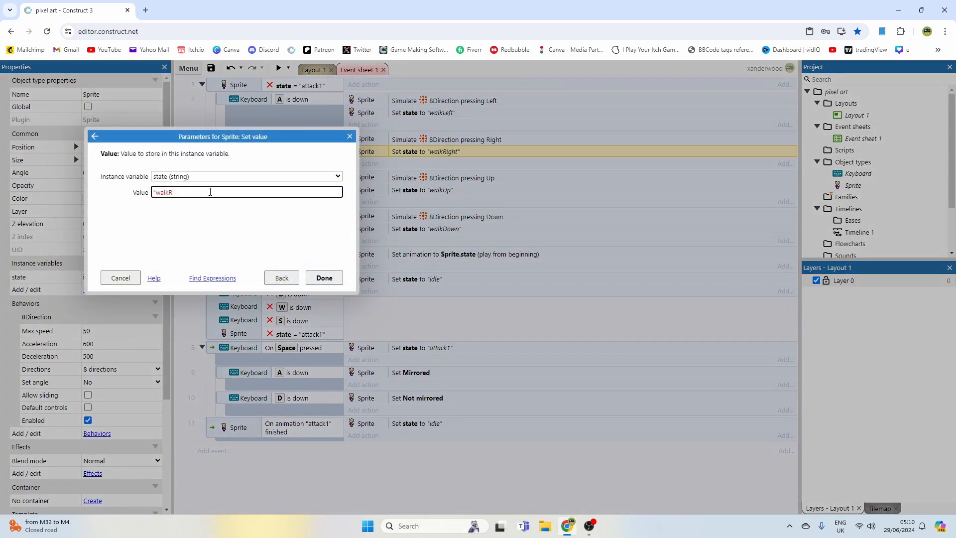
key("BackSpace")
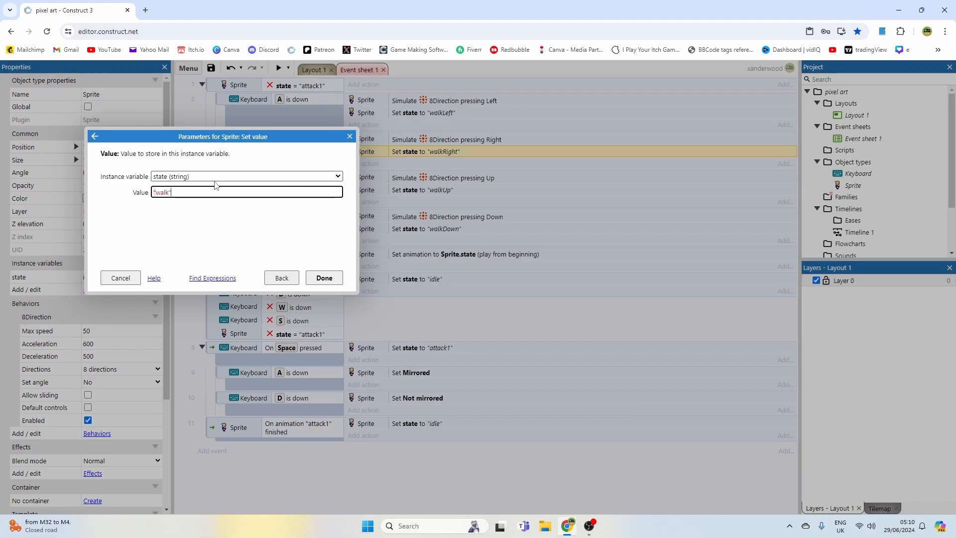
key("Return")
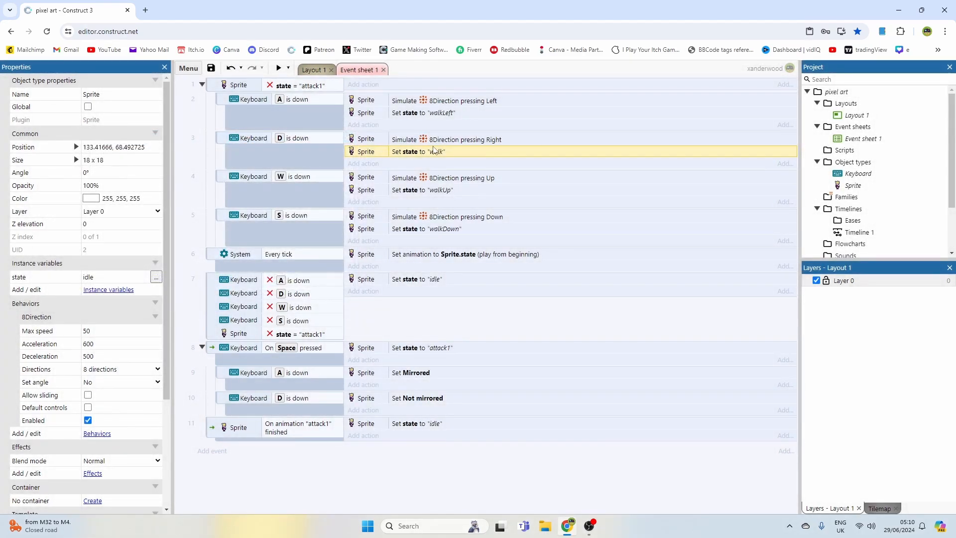
Replace the "walkLeft" state action in the "A is down" movement event with a copy of the "walk" one.
left_click(434, 112)
key("ctrl+v")
key("Delete")
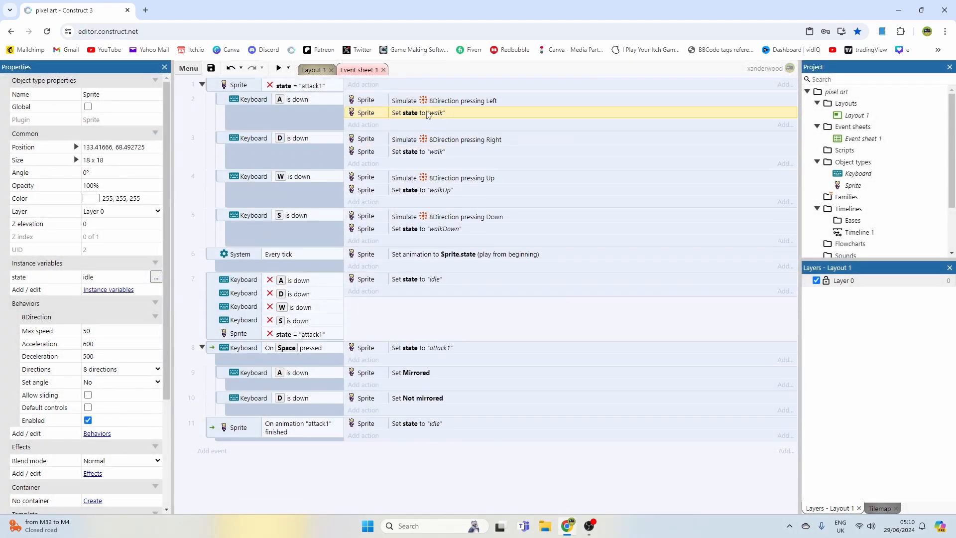
Move the Mirrored action into the "A is down" movement event and the Not mirrored action into the "D is down" movement event.
left_click(404, 373)
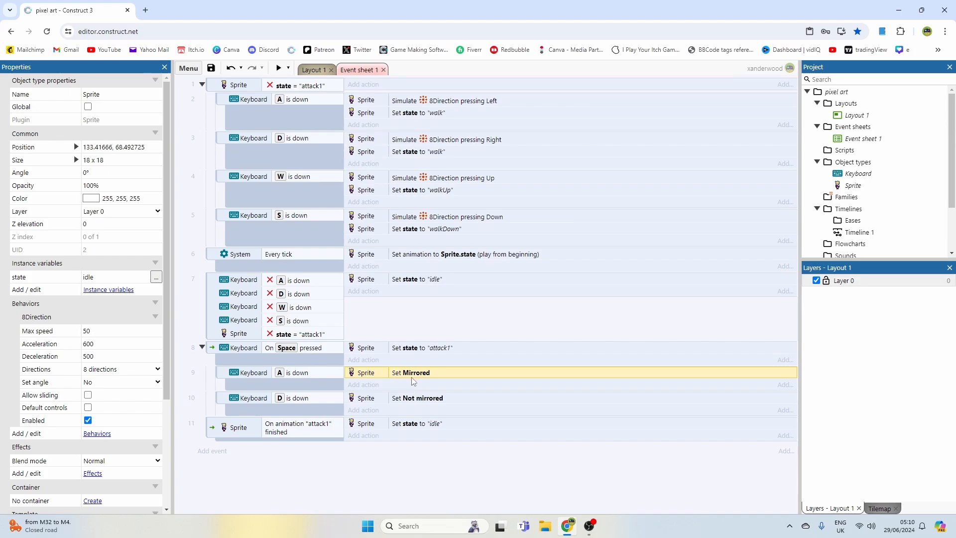
left_click_drag(407, 374, 440, 117)
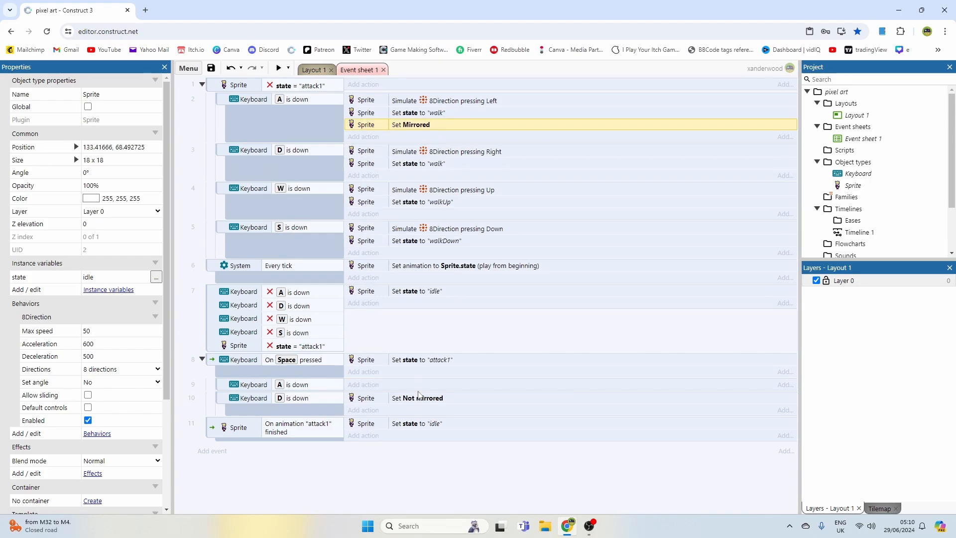
left_click_drag(419, 394, 435, 172)
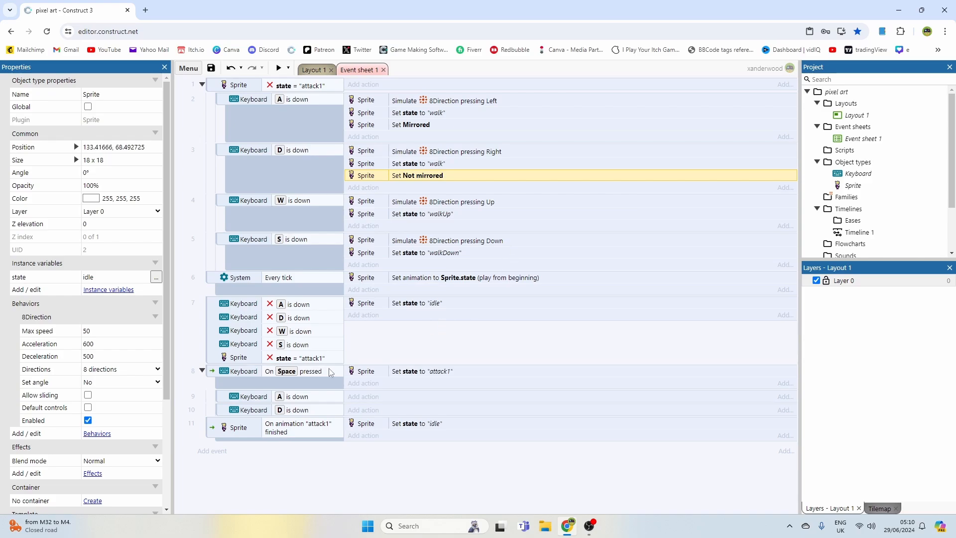
Delete the empty "A is down" and "D is down" sub-events under "On Space pressed".
left_click(224, 398)
key("Delete")
key("Delete")
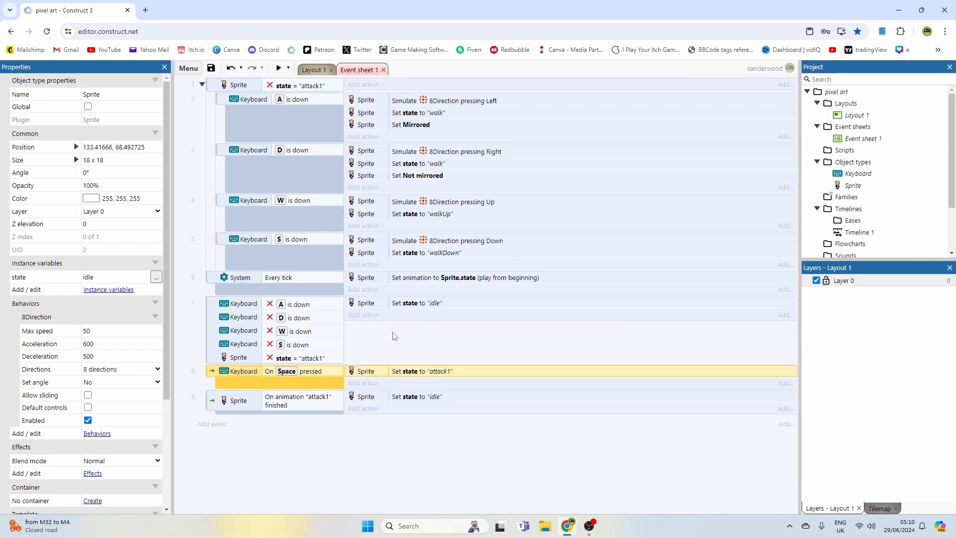
Preview the project and walk the character in all four directions, attacking between moves to check the mirrored walk and attack animations.
left_click(281, 69)
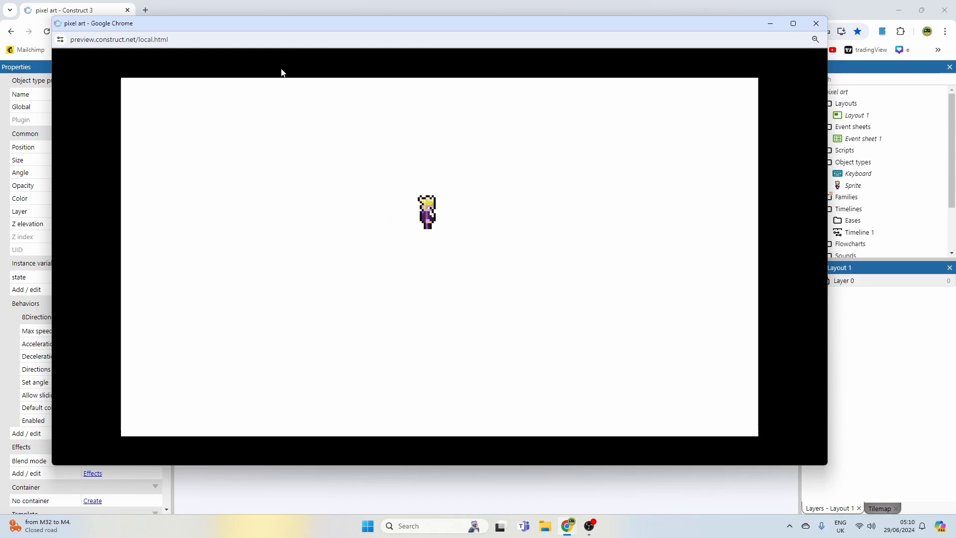
key("d")
key("space")
key("a")
key("space")
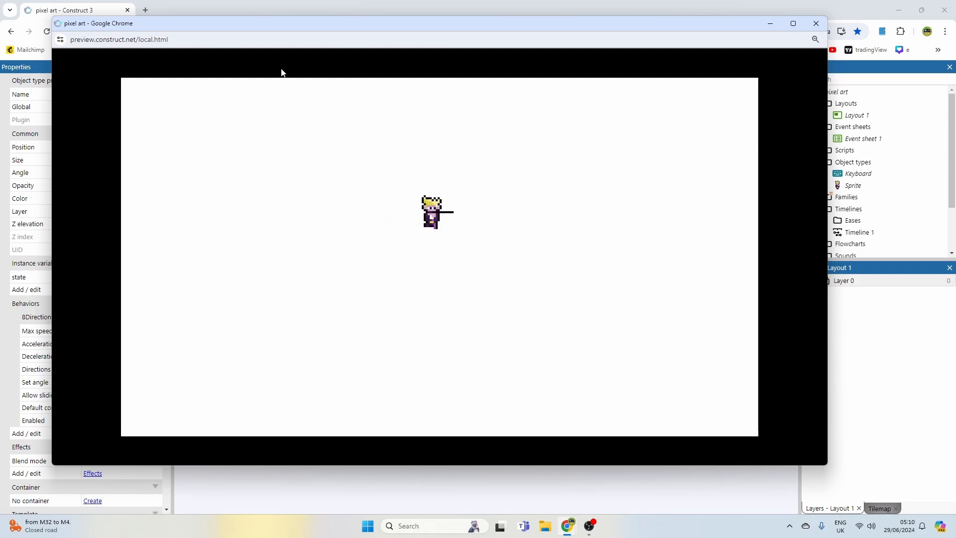
key("s")
key("d")
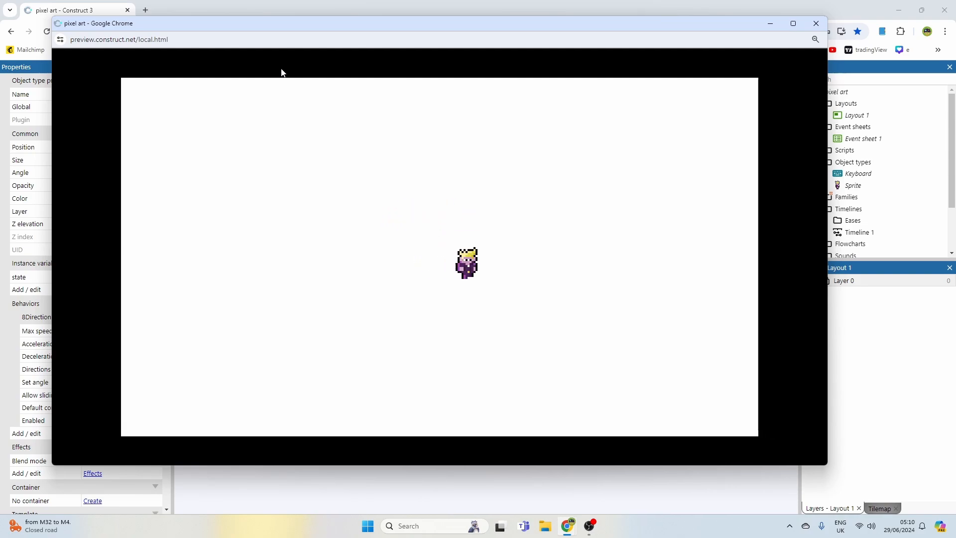
key("space")
key("Up")
key("space")
key("Right")
key("space")
key("Left")
key("space")
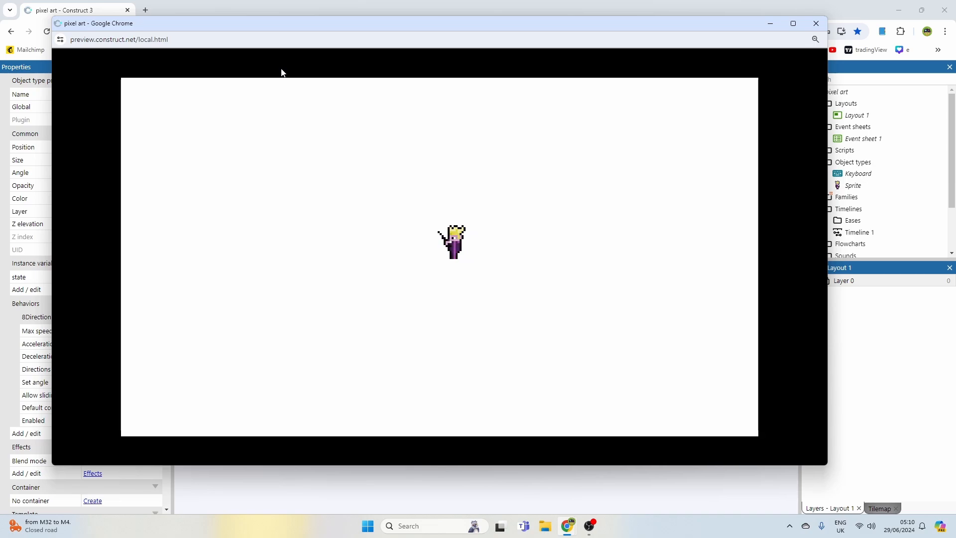
key("Left")
key("Down")
key("space")
key("Right")
key("space")
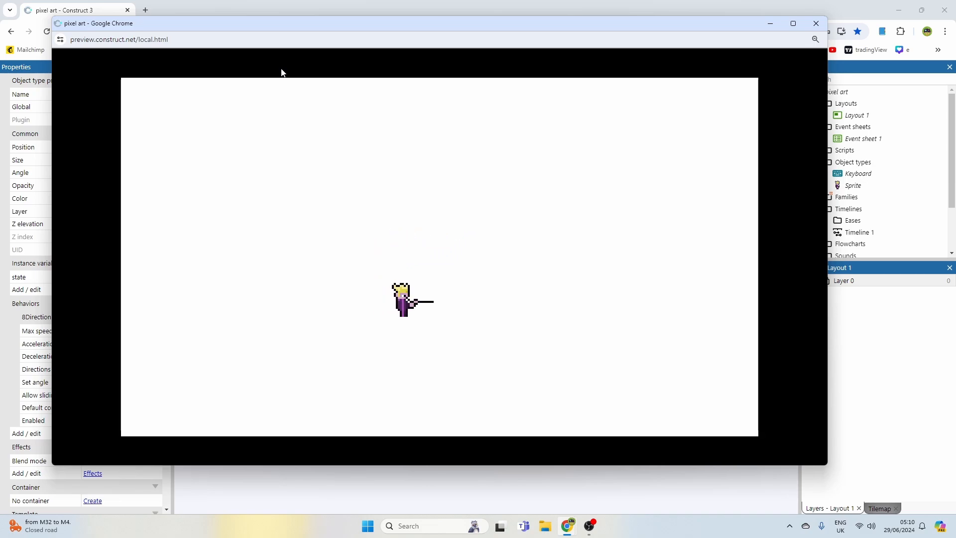
key("Right")
key("Up")
key("space")
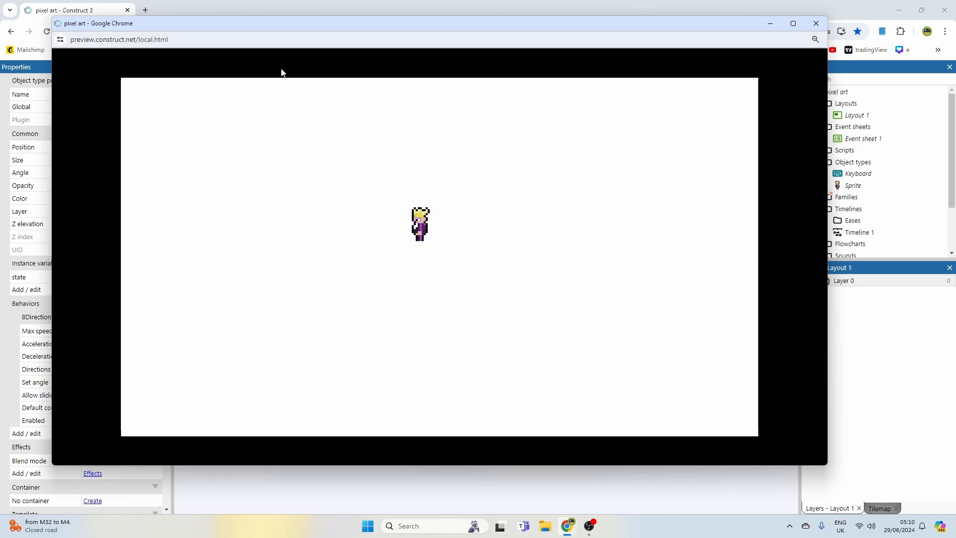
key("Left")
key("space")
key("Down")
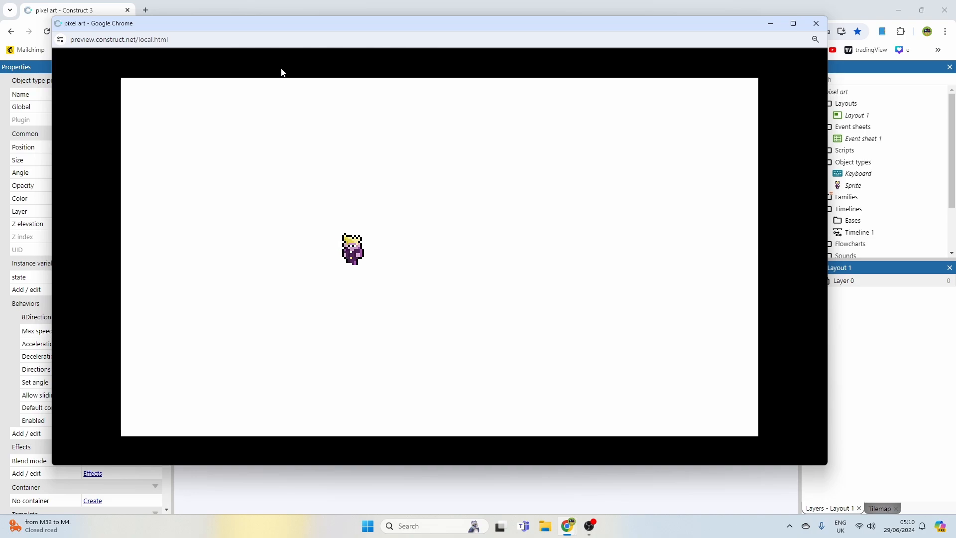
key("space")
key("Right")
key("space")
key("Up")
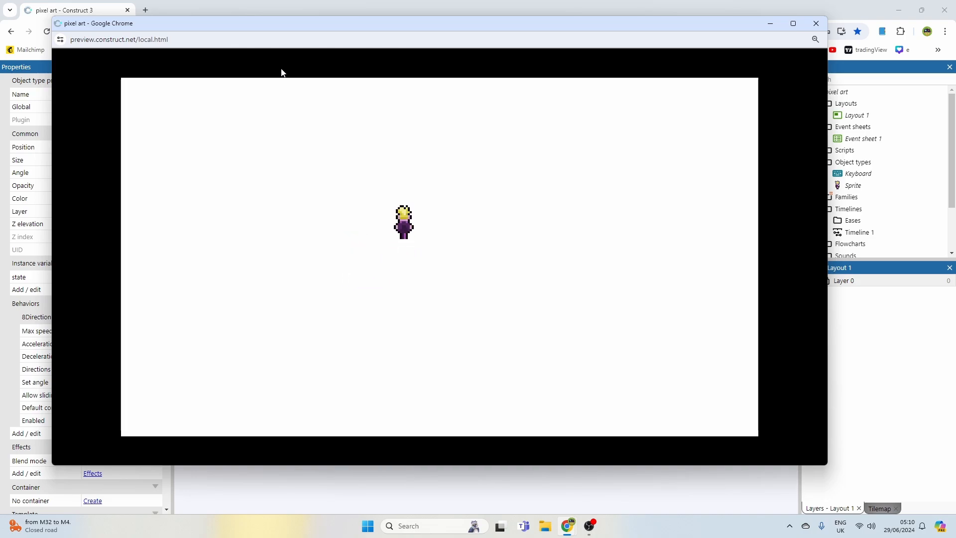
key("space")
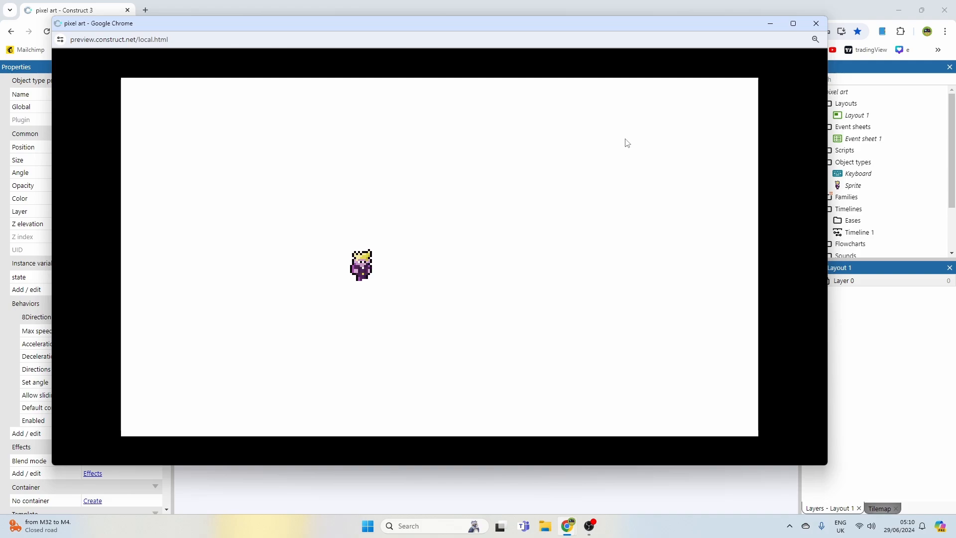
key("Down")
key("Right")
key("Left")
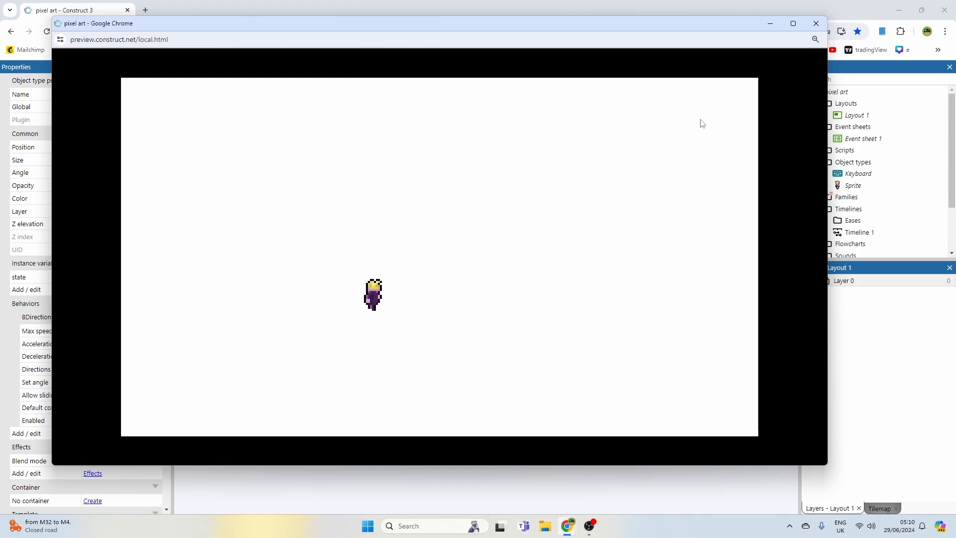
key("Up")
key("Right")
key("Down")
key("Down")
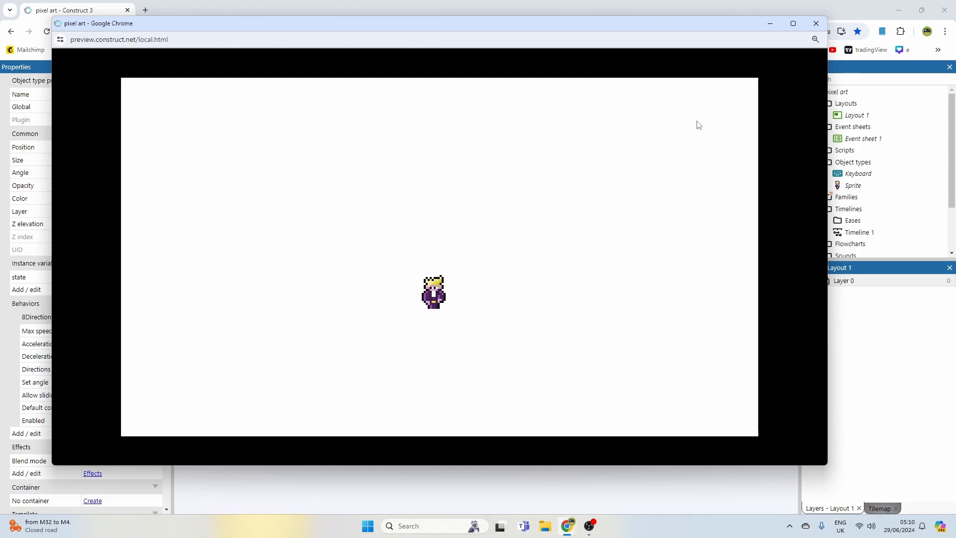